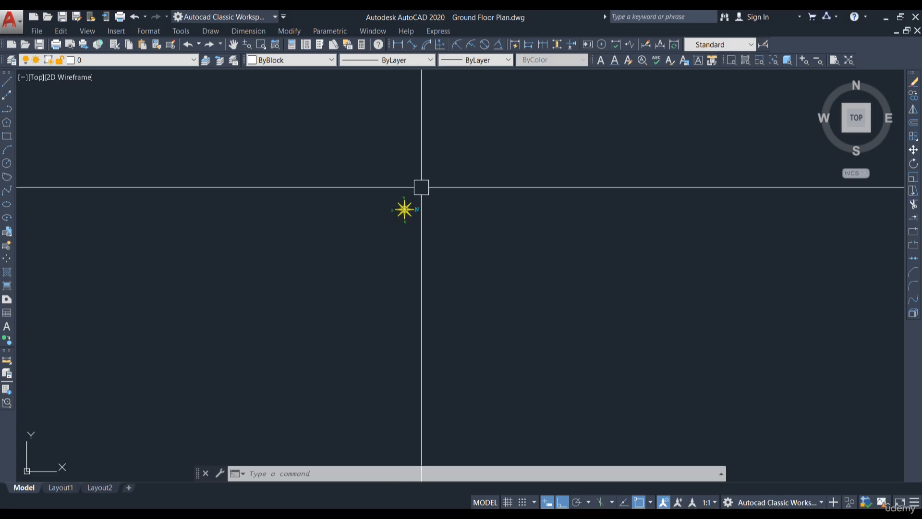
# Step: Draw a horizontal QLEADER arrow pointing right beside the compass, skipping the annotation text
pyautogui.scroll(4, 456, 194)
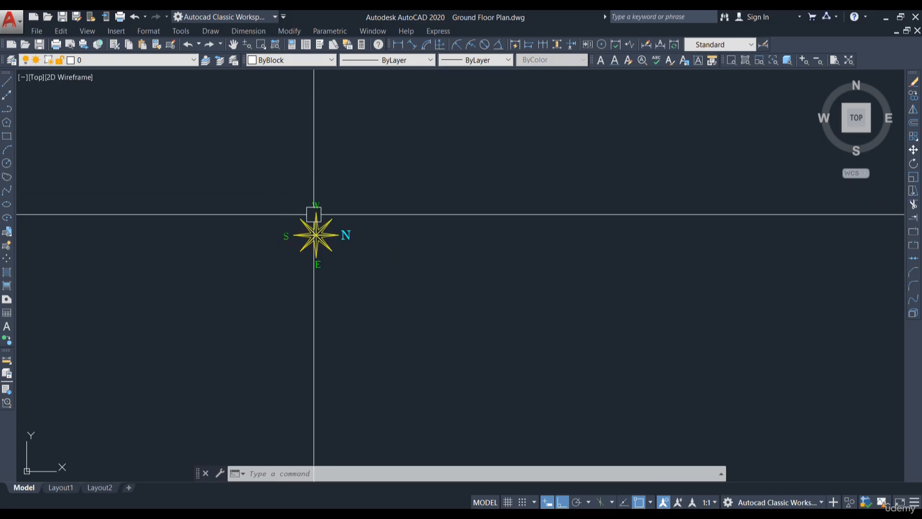
pyautogui.scroll(2, 306, 245)
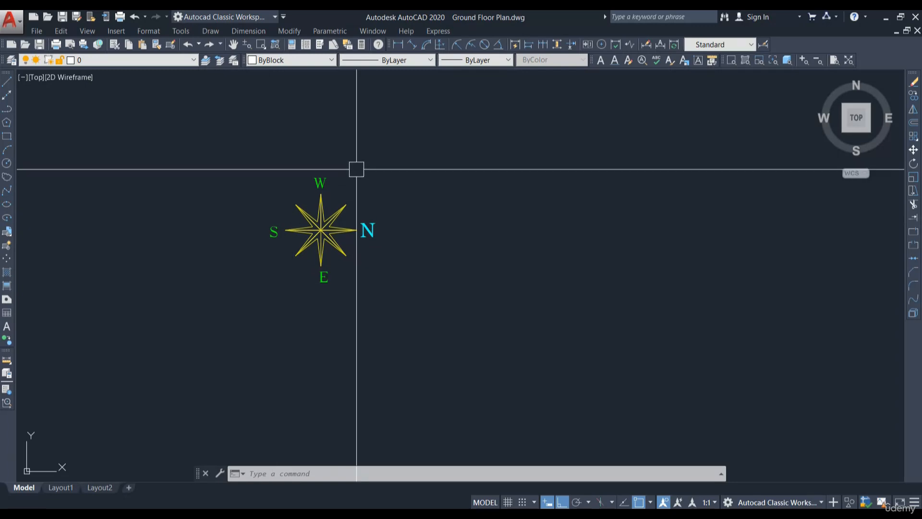
pyautogui.moveTo(325, 231); pyautogui.dragTo(292, 218, button='middle')
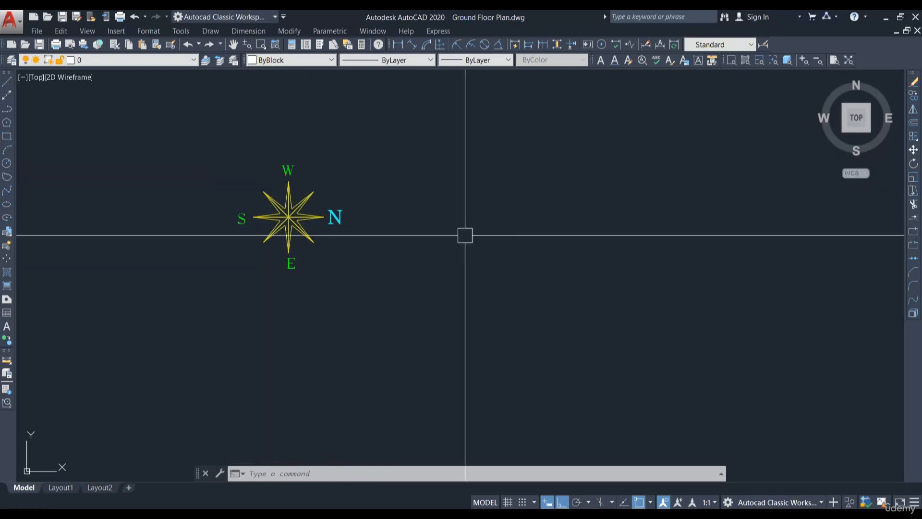
pyautogui.write('LE')
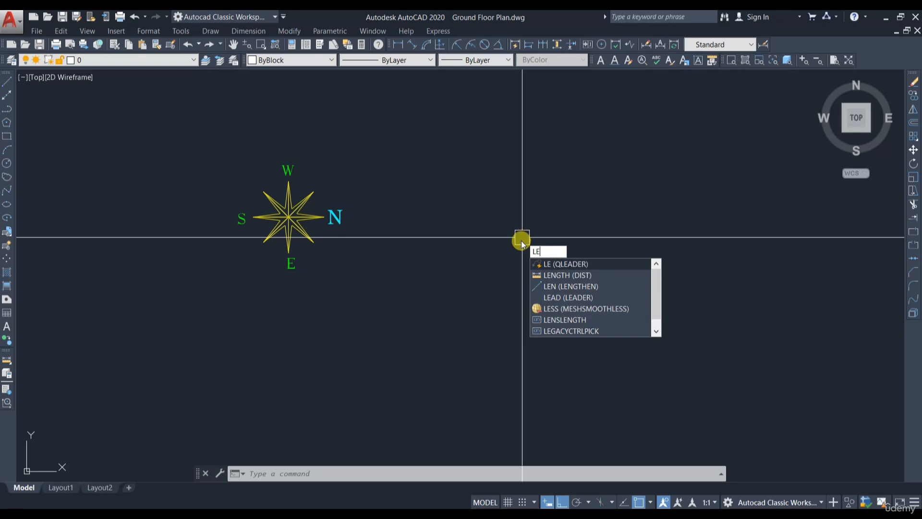
pyautogui.press('Return')
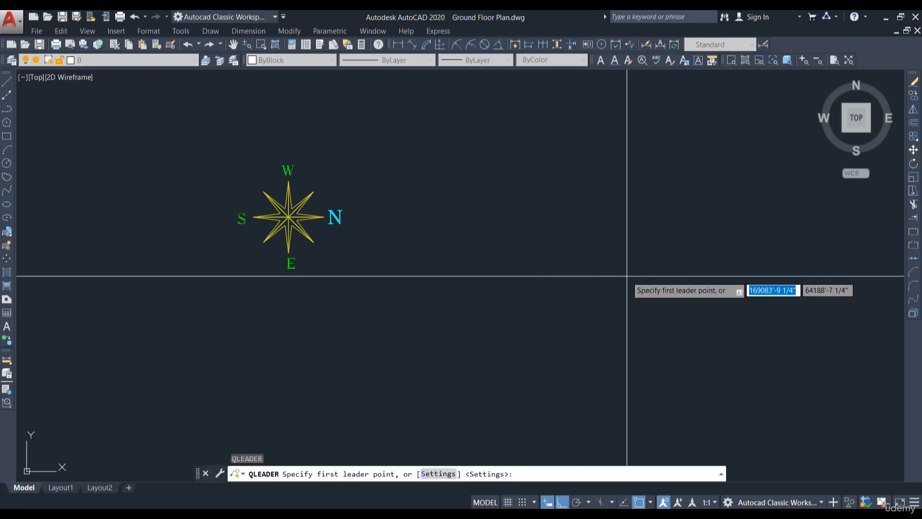
pyautogui.click(635, 269)
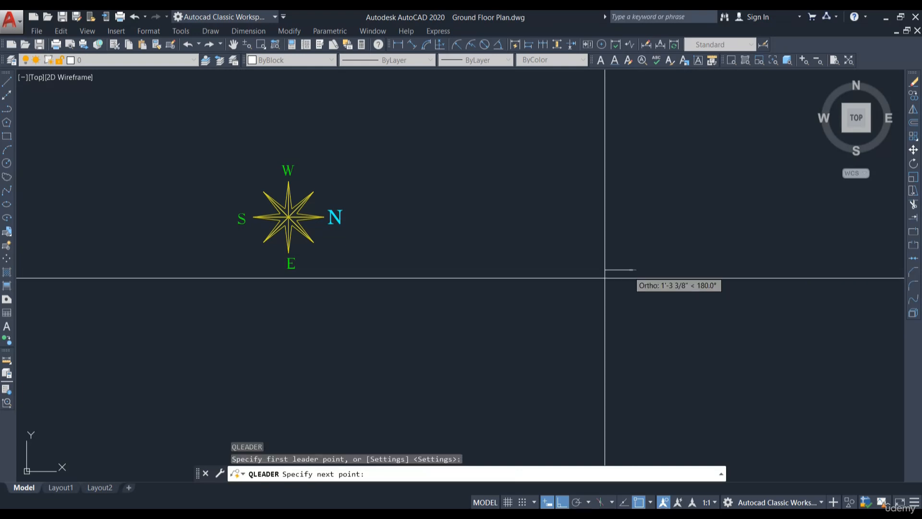
pyautogui.click(575, 291)
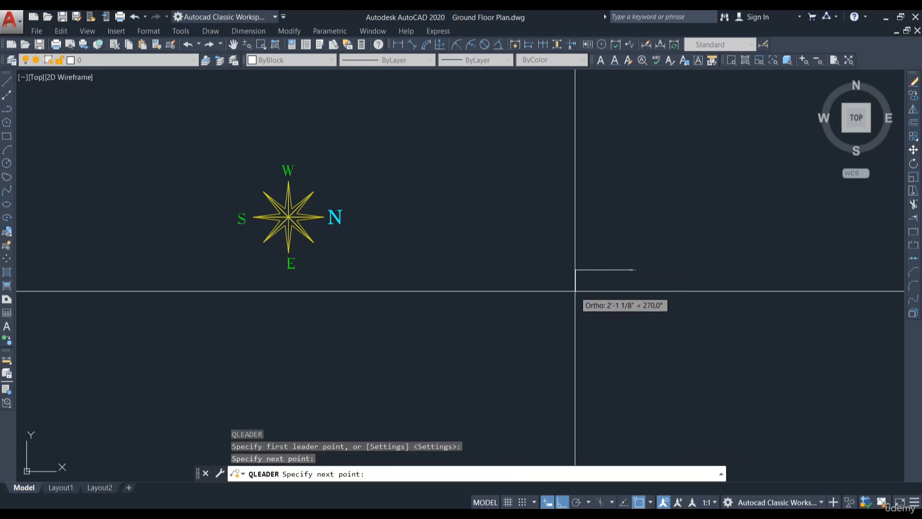
pyautogui.press('Return')
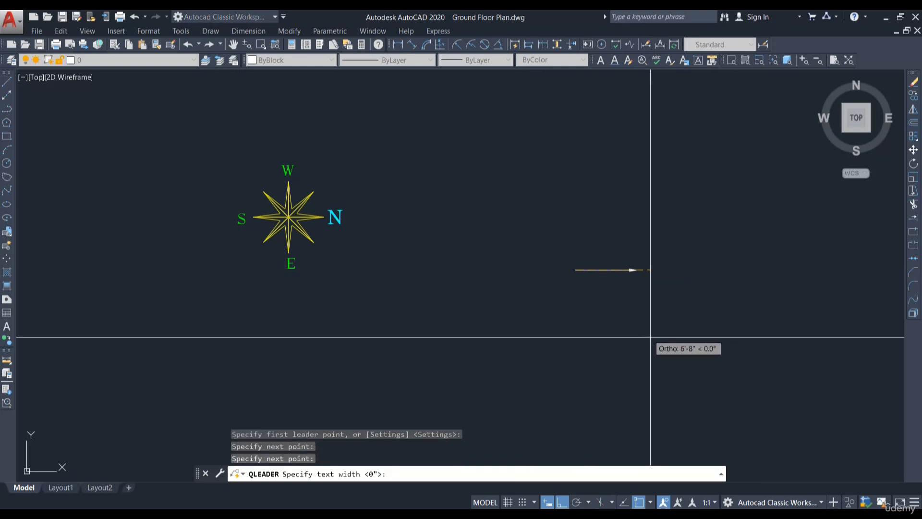
pyautogui.press('Return')
pyautogui.press('Escape')
# Step: Set the leader's arrow size to 1'-3"
pyautogui.scroll(4, 665, 269)
pyautogui.scroll(-2, 560, 273)
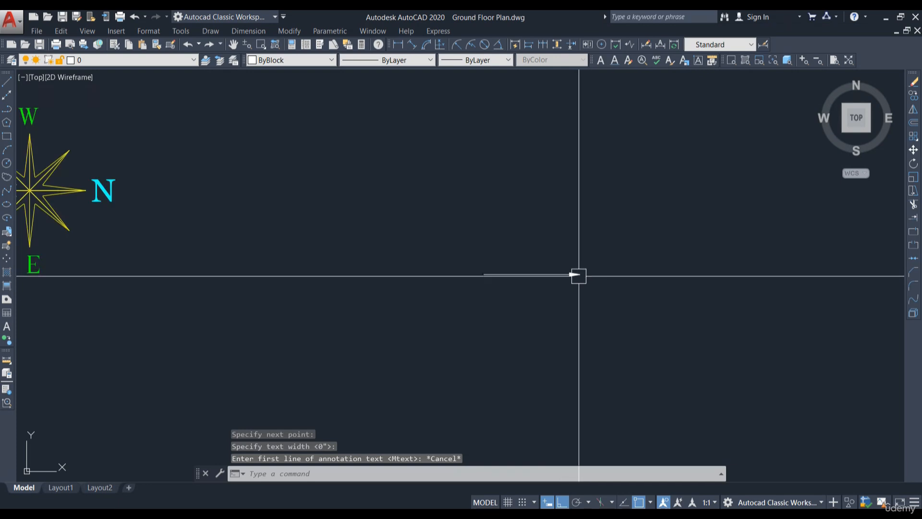
pyautogui.scroll(2, 565, 278)
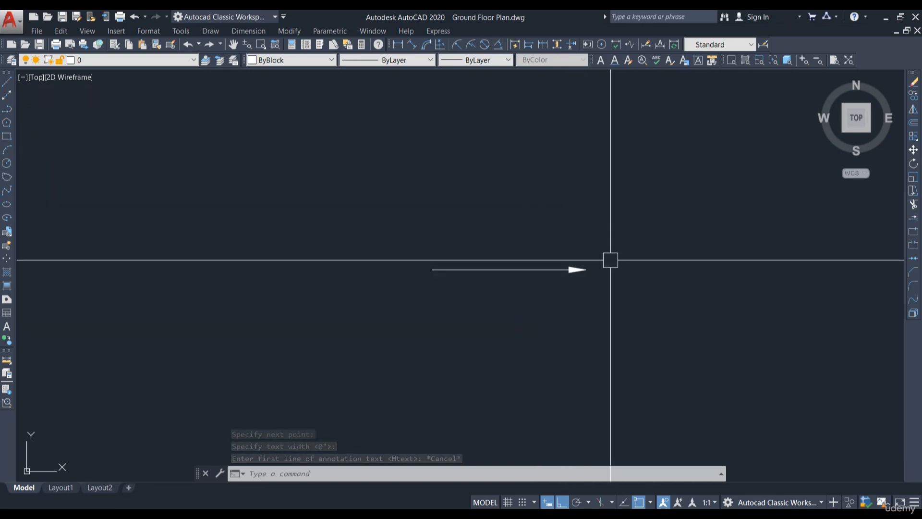
pyautogui.click(576, 269)
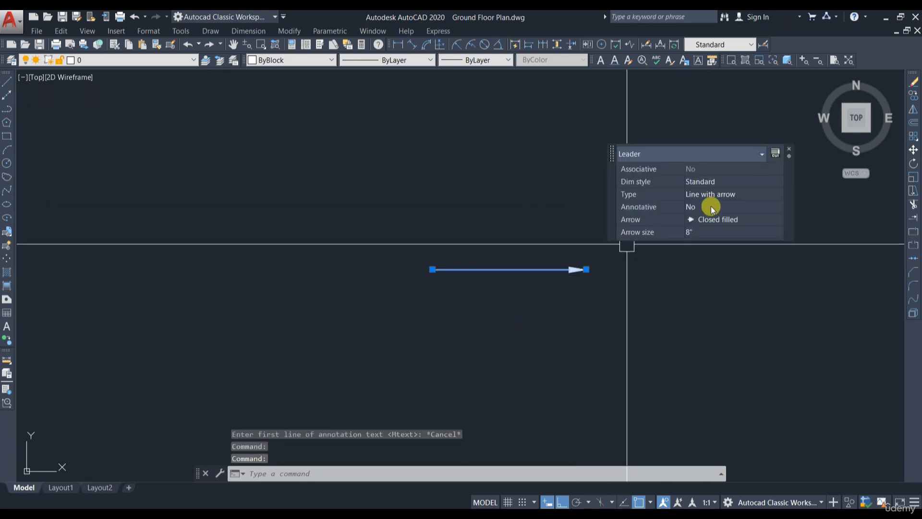
pyautogui.click(726, 232)
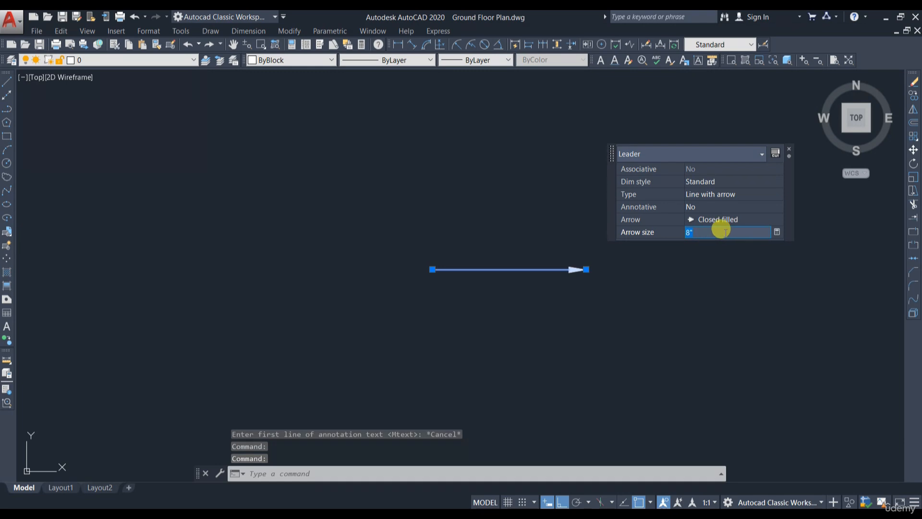
pyautogui.write('1\'-3"')
pyautogui.press('Return')
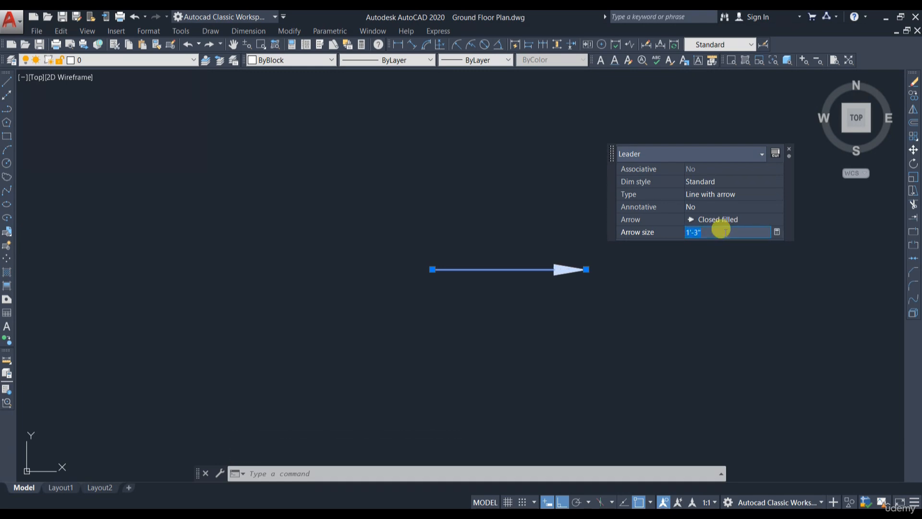
pyautogui.scroll(-4, 693, 315)
pyautogui.scroll(2, 716, 242)
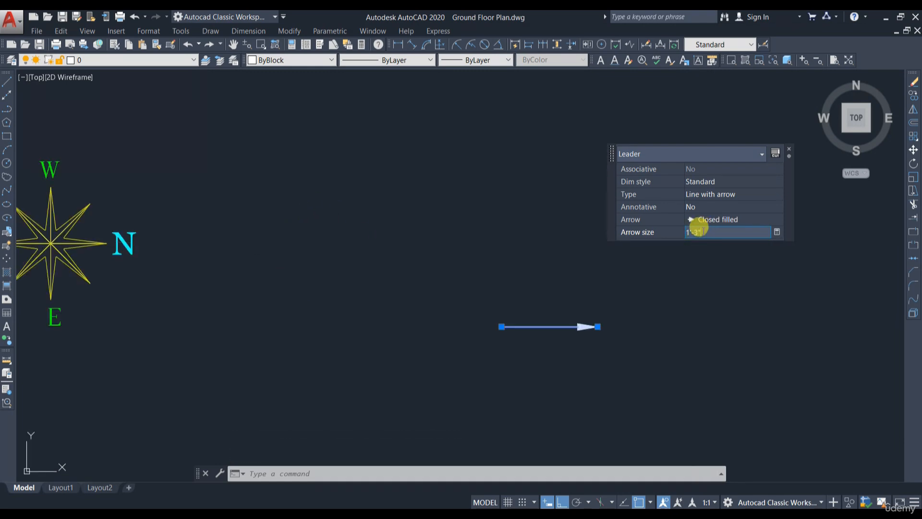
pyautogui.moveTo(703, 232); pyautogui.dragTo(661, 238)
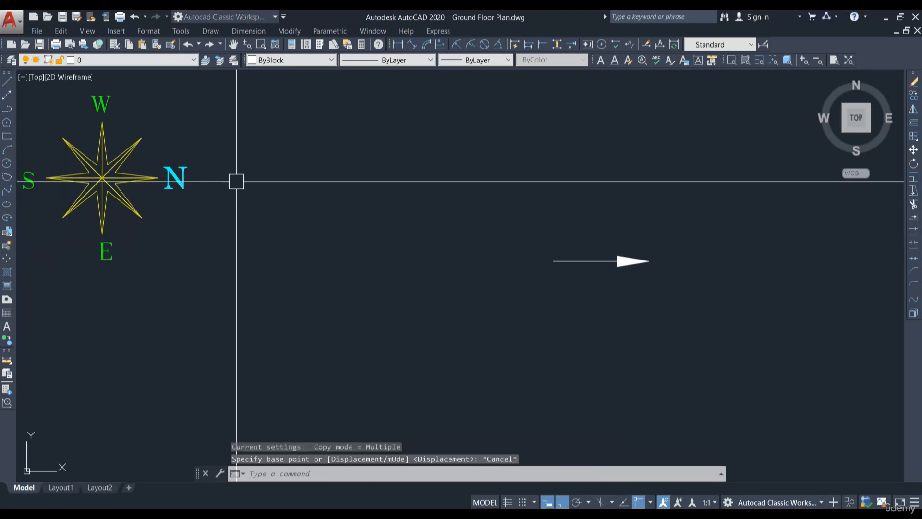
pyautogui.press('Escape')
# Step: Copy the cyan N letter from the compass to just past the leader's arrowhead
pyautogui.click(177, 187)
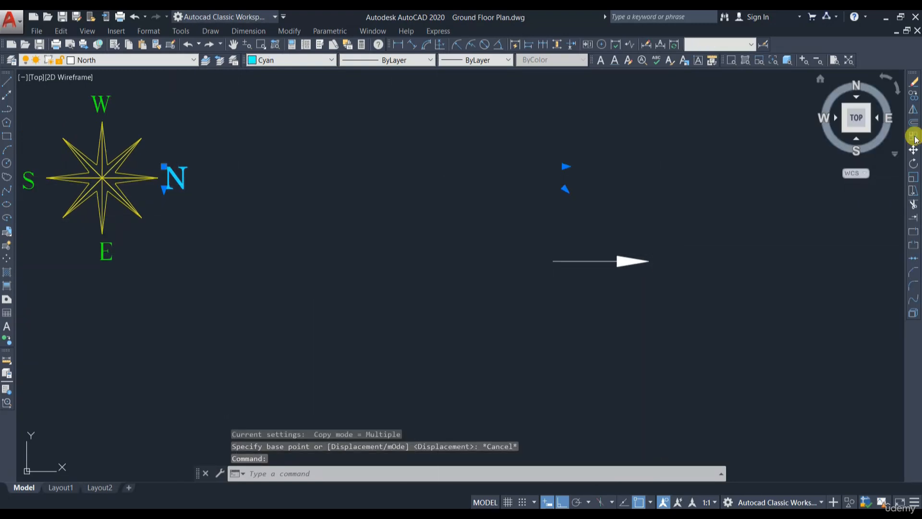
pyautogui.click(913, 95)
pyautogui.click(177, 176)
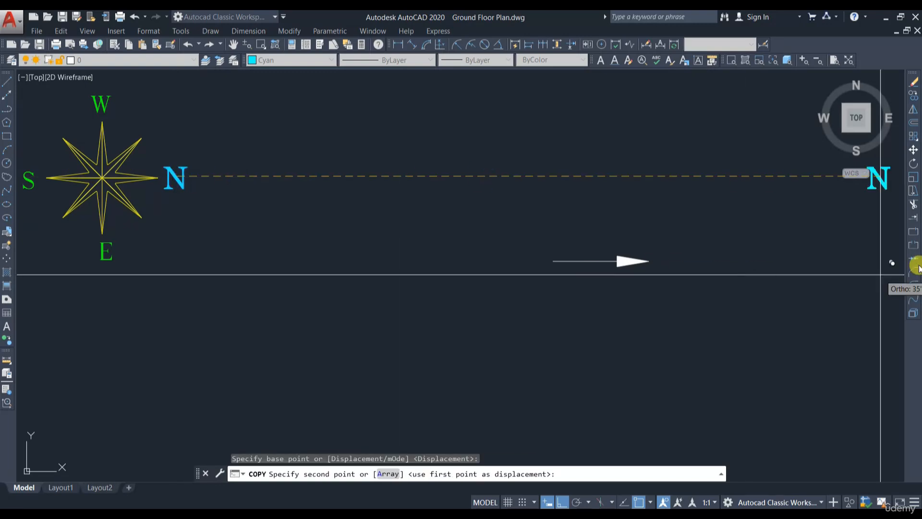
pyautogui.click(562, 501)
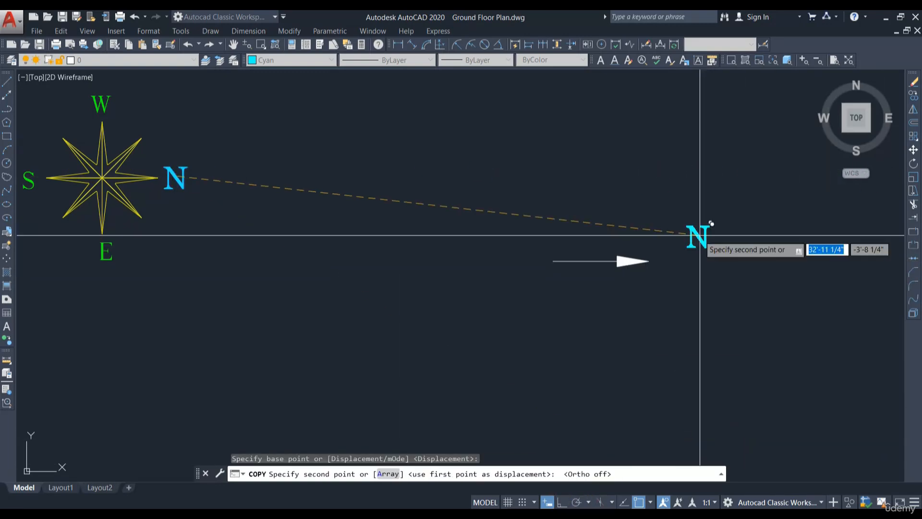
pyautogui.click(667, 262)
pyautogui.press('Escape')
pyautogui.moveTo(732, 288); pyautogui.dragTo(675, 303, button='middle')
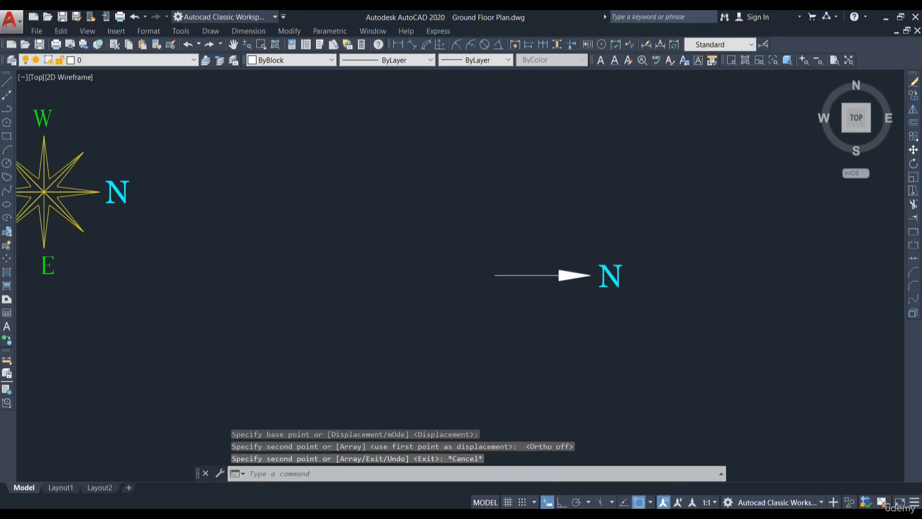
# Step: Draw a short vertical line upward from a point on the leader shaft
pyautogui.scroll(2, 554, 270)
pyautogui.scroll(-2, 596, 236)
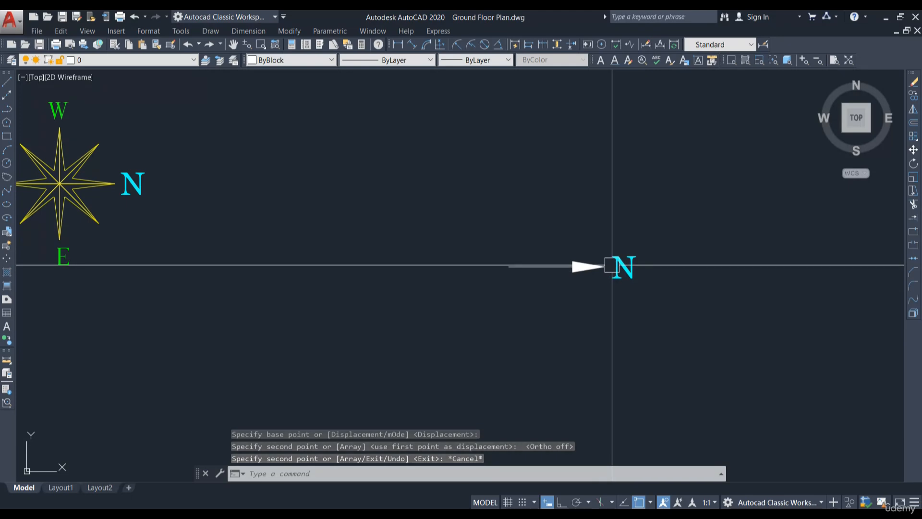
pyautogui.click(9, 84)
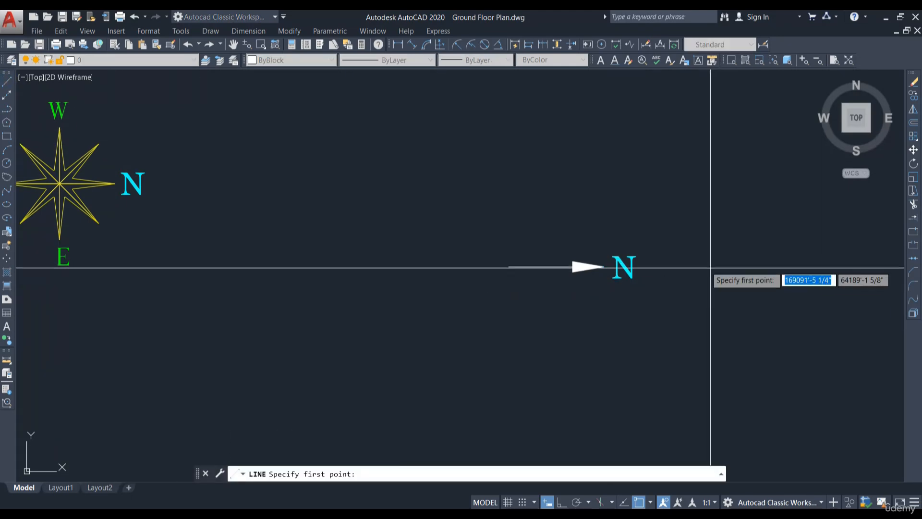
pyautogui.click(544, 267)
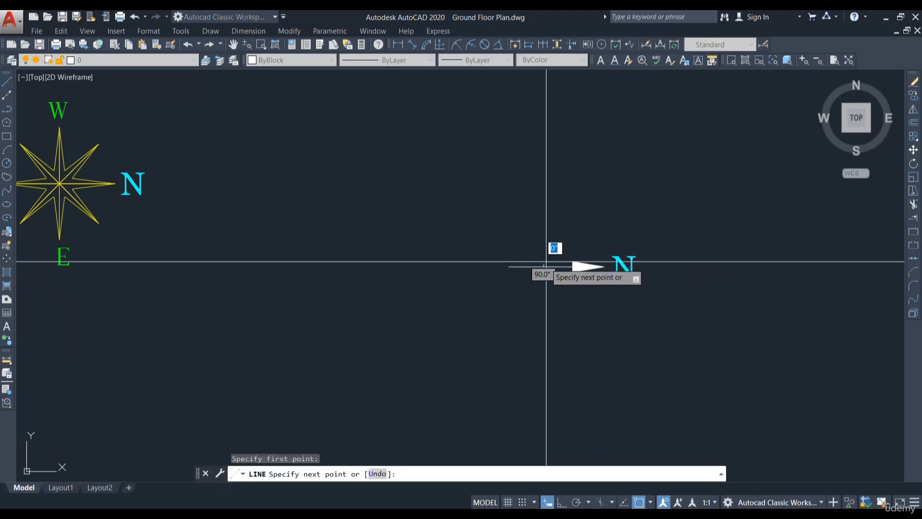
pyautogui.click(563, 502)
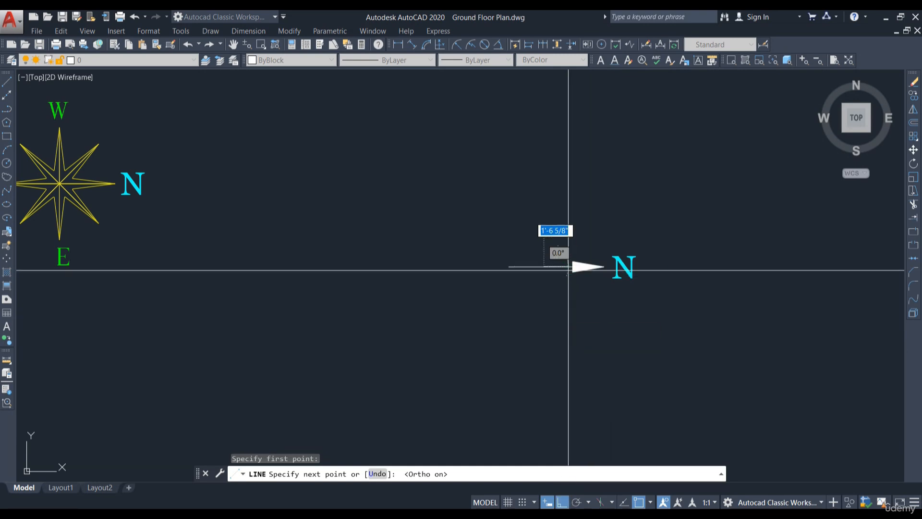
pyautogui.click(553, 216)
pyautogui.press('Escape')
# Step: Stretch the vertical line's lower end down so it crosses below the leader
pyautogui.click(547, 238)
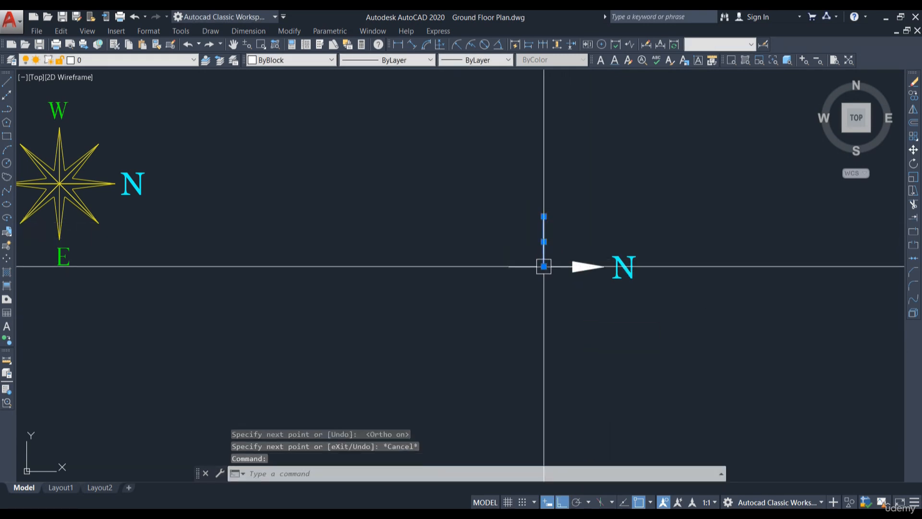
pyautogui.click(543, 266)
pyautogui.click(543, 311)
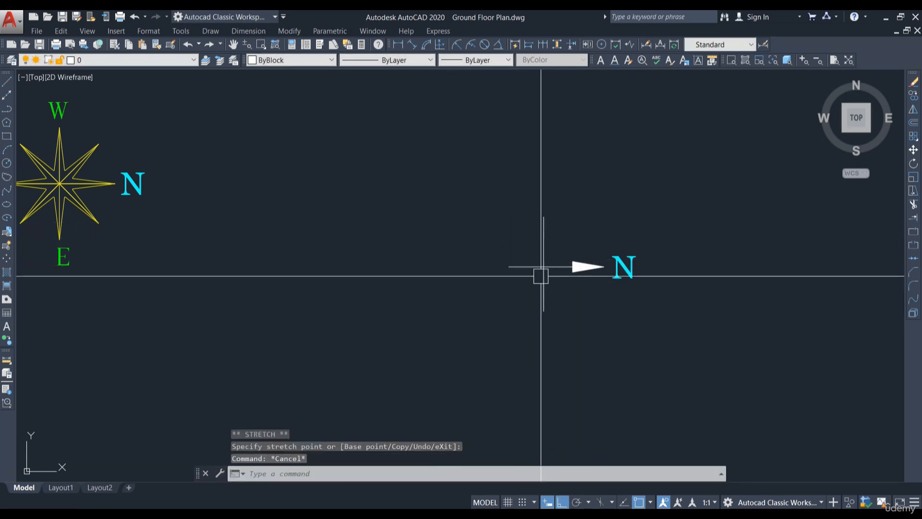
# Step: Stretch the leader's tail end farther to the left
pyautogui.click(509, 266)
pyautogui.click(508, 267)
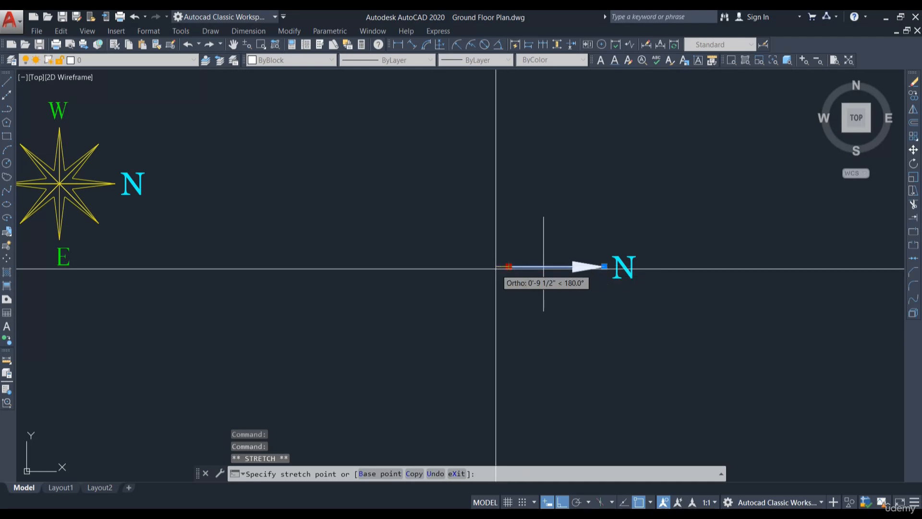
pyautogui.click(496, 266)
pyautogui.press('Escape')
# Step: Shorten the vertical line's upper end slightly
pyautogui.click(543, 229)
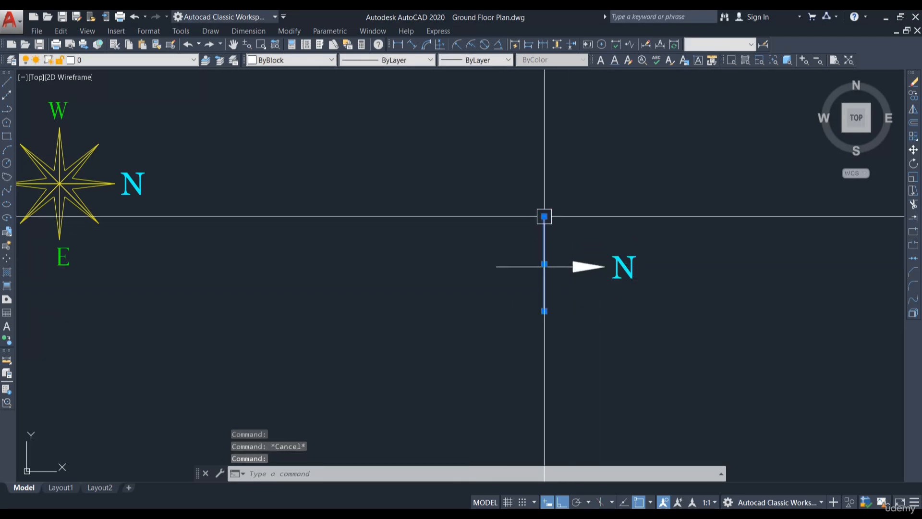
pyautogui.click(544, 227)
pyautogui.press('Escape')
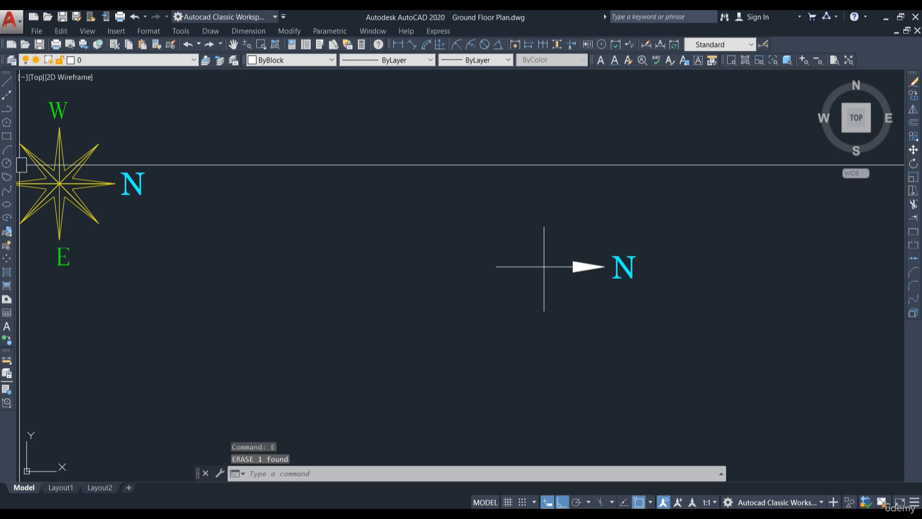
# Step: Draw a circle about 1'-8" in radius centred where the vertical line crosses the leader
pyautogui.click(7, 163)
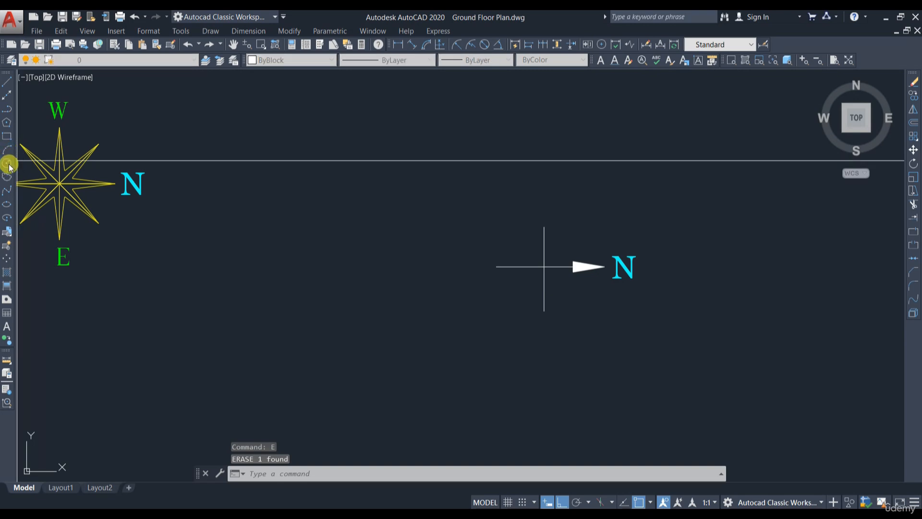
pyautogui.scroll(2, 534, 270)
pyautogui.click(544, 269)
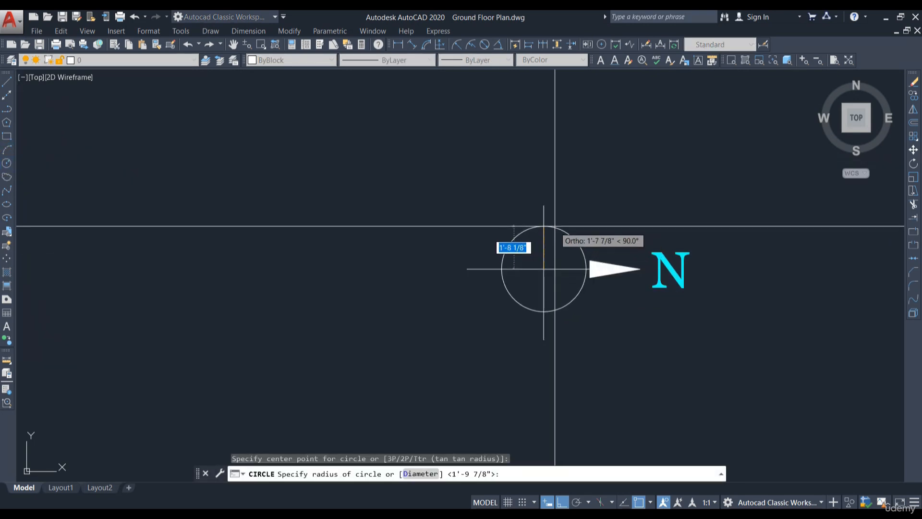
pyautogui.click(555, 222)
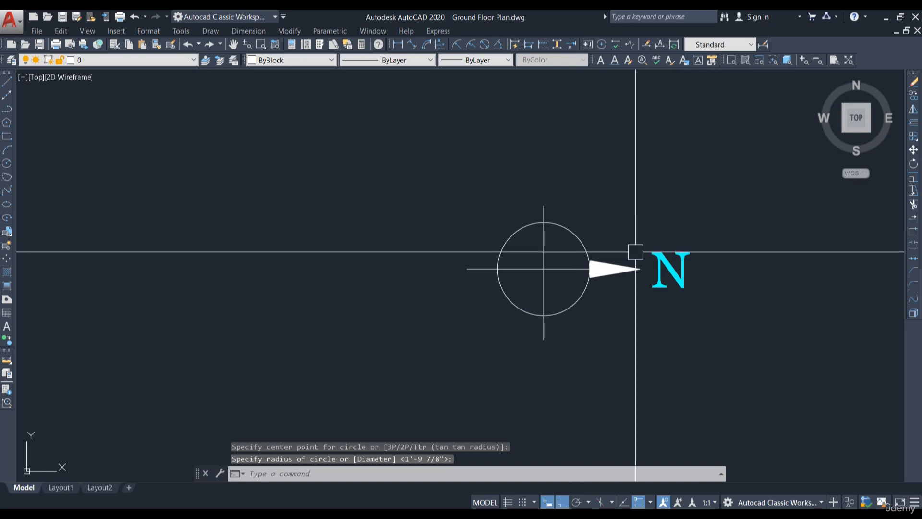
# Step: Try to trim the leader's tail outside the circle
pyautogui.scroll(-3, 658, 249)
pyautogui.scroll(1, 619, 231)
pyautogui.write('tr')
pyautogui.press('Return')
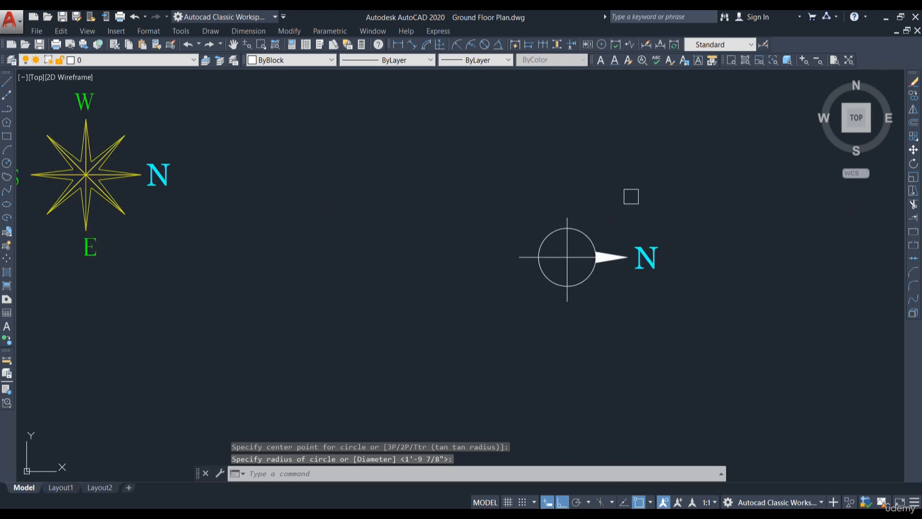
pyautogui.press('Return')
pyautogui.scroll(4, 596, 204)
pyautogui.scroll(-2, 524, 243)
pyautogui.click(439, 293)
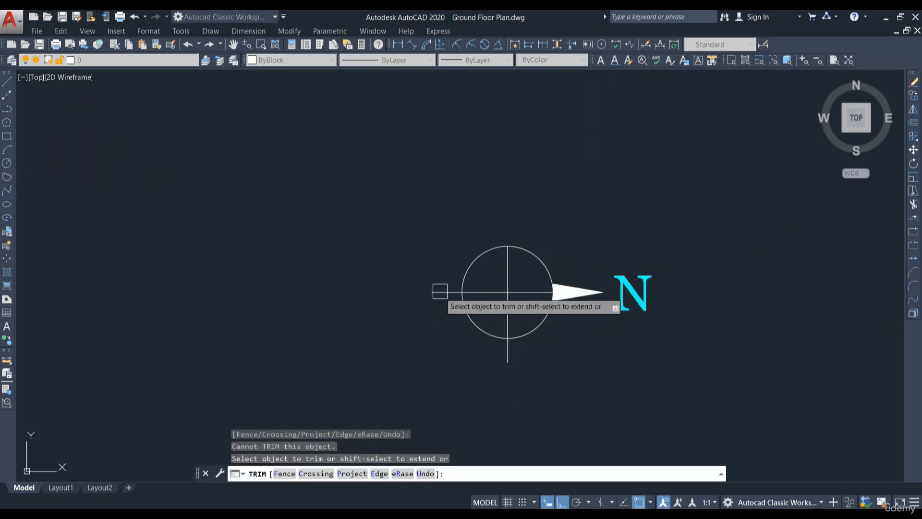
pyautogui.press('Escape')
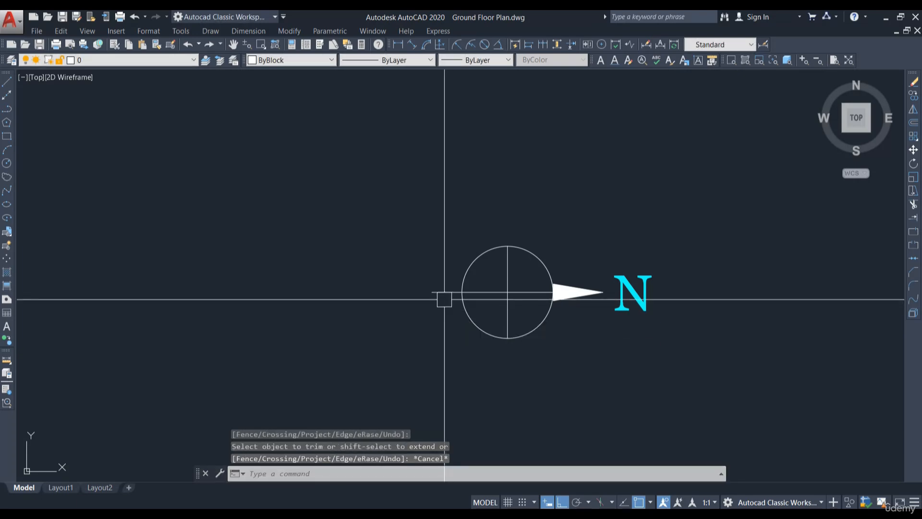
pyautogui.click(441, 293)
pyautogui.click(433, 292)
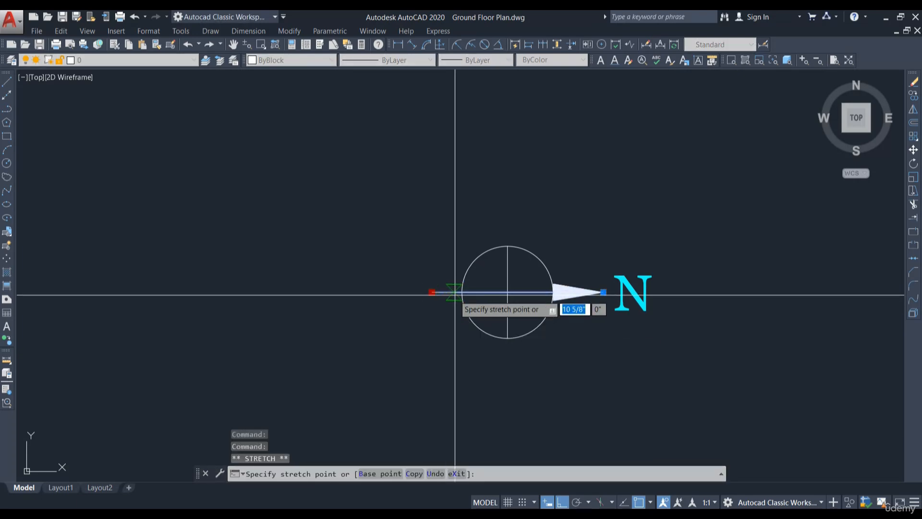
pyautogui.press('Escape')
# Step: Move the whole north arrow symbol (leader, N label, cross line and circle) up and to the right of the compass star
pyautogui.scroll(-3, 547, 237)
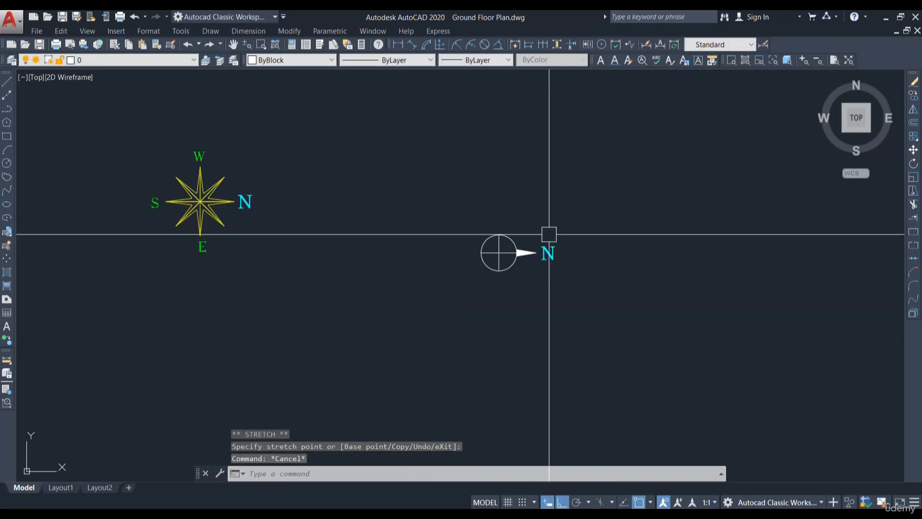
pyautogui.scroll(2, 549, 232)
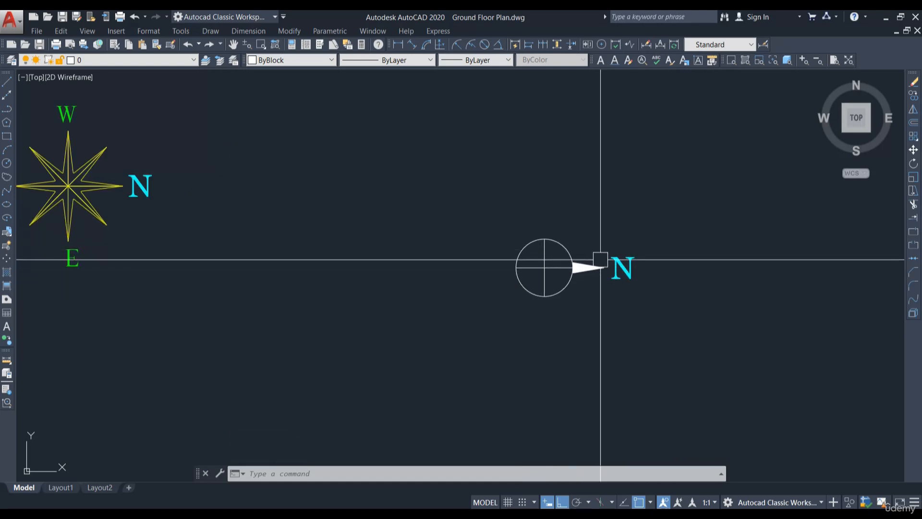
pyautogui.scroll(-2, 604, 262)
pyautogui.write('m')
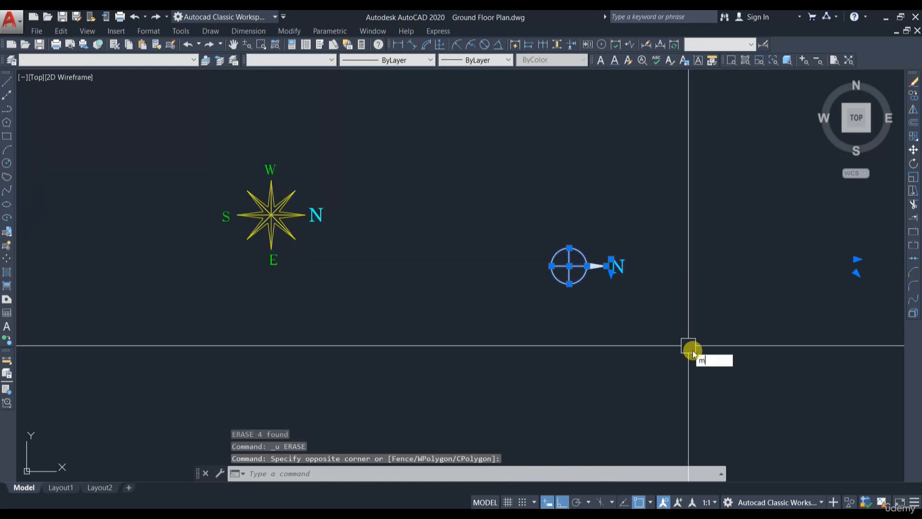
pyautogui.press('Return')
pyautogui.click(693, 353)
pyautogui.click(634, 206)
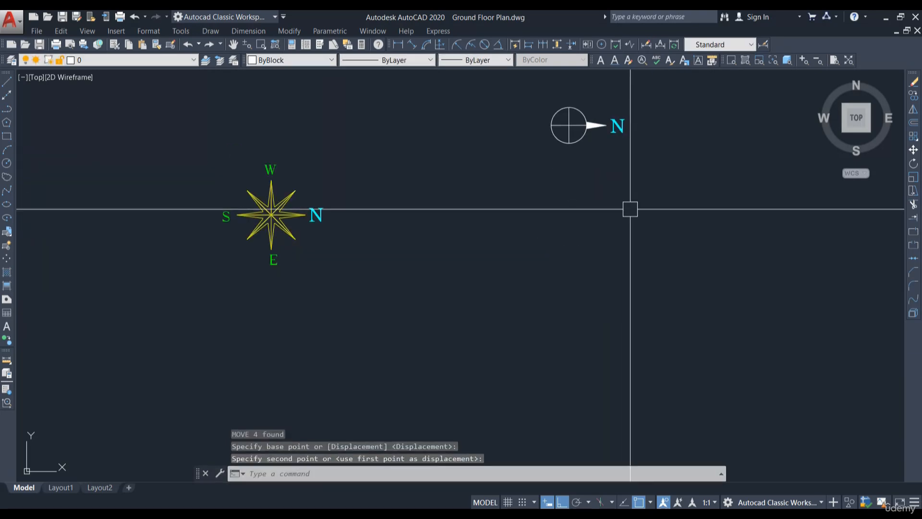
pyautogui.scroll(-3, 475, 264)
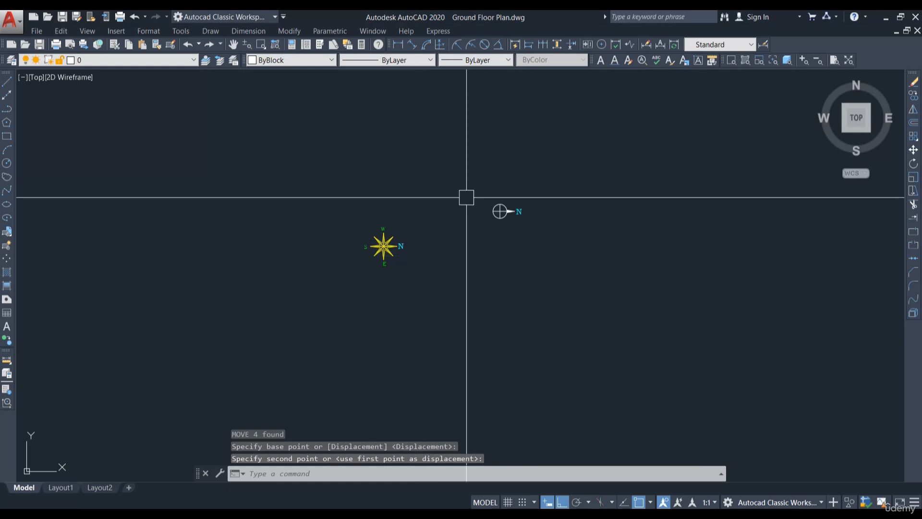
pyautogui.scroll(4, 487, 206)
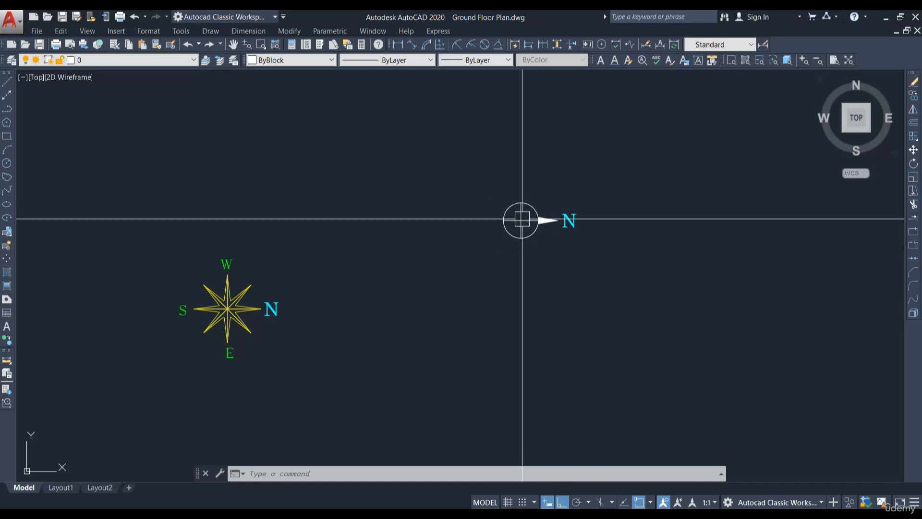
pyautogui.scroll(2, 543, 216)
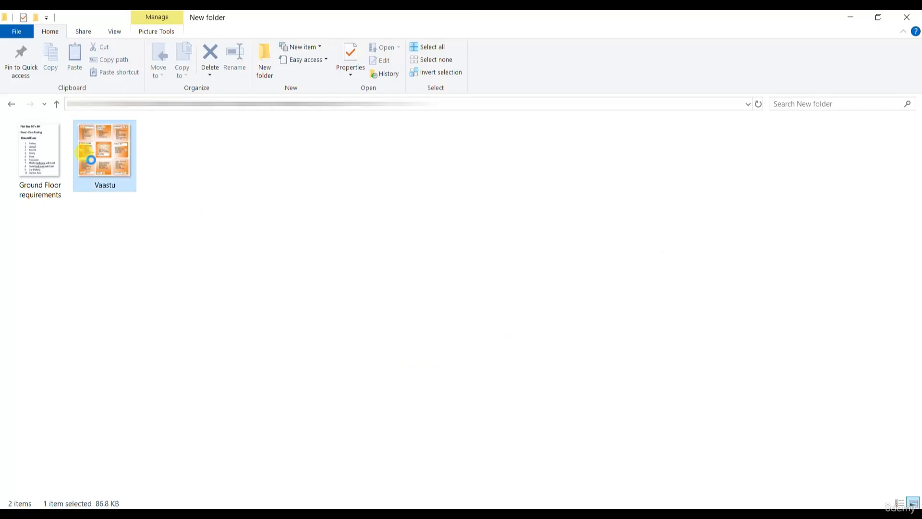
# Step: Copy the Vaastu image from File Explorer and paste it into the drawing at scale factor 10 with no rotation
pyautogui.rightClick(97, 149)
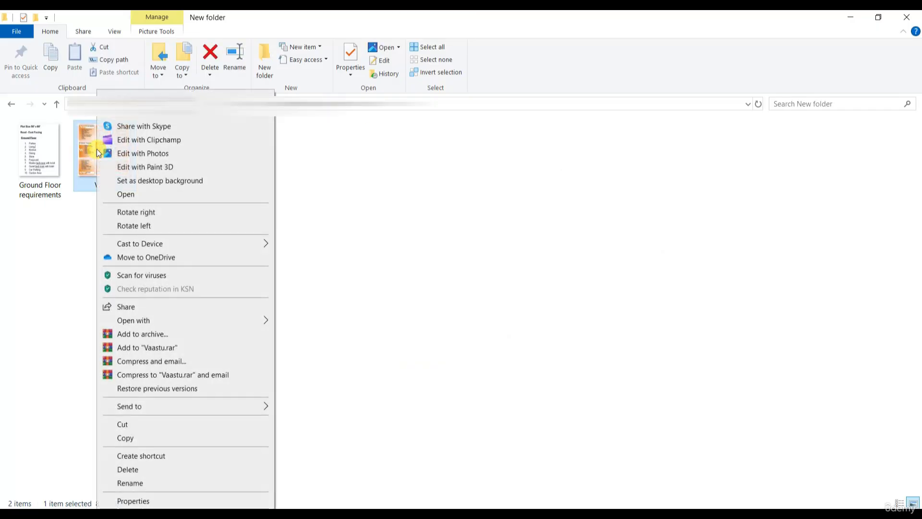
pyautogui.click(126, 437)
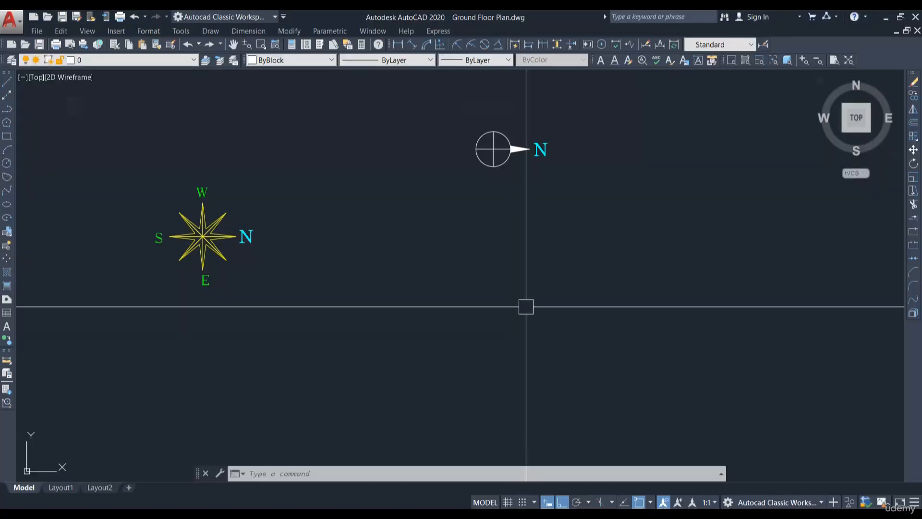
pyautogui.hotkey('ctrl', 'v')
pyautogui.scroll(-2, 456, 267)
pyautogui.click(472, 272)
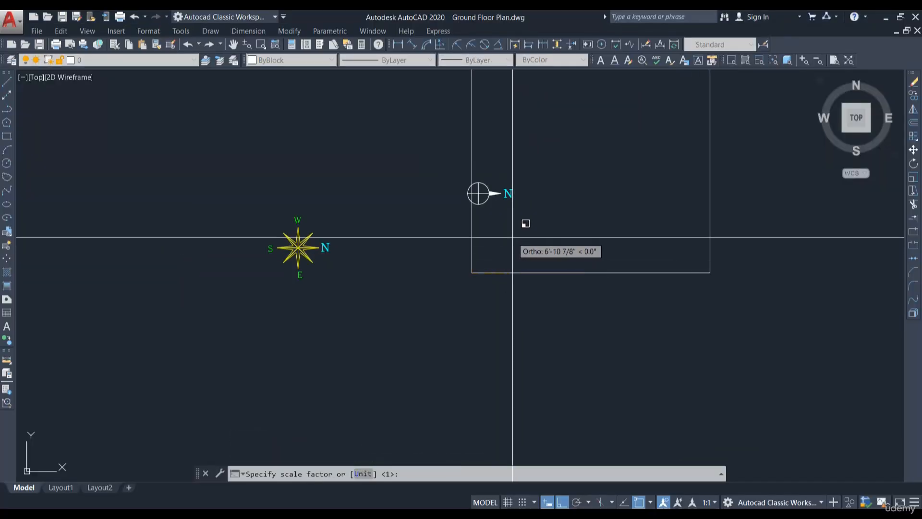
pyautogui.write('10')
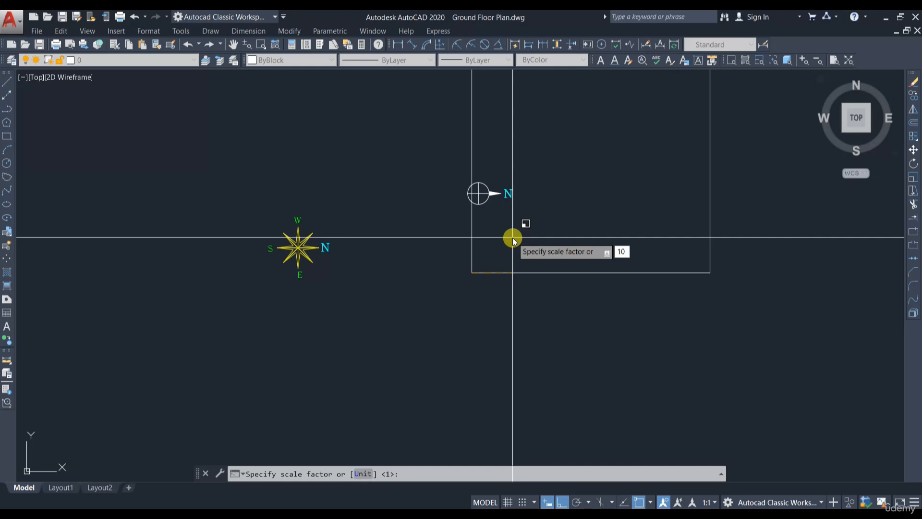
pyautogui.press('Return')
pyautogui.press('Return')
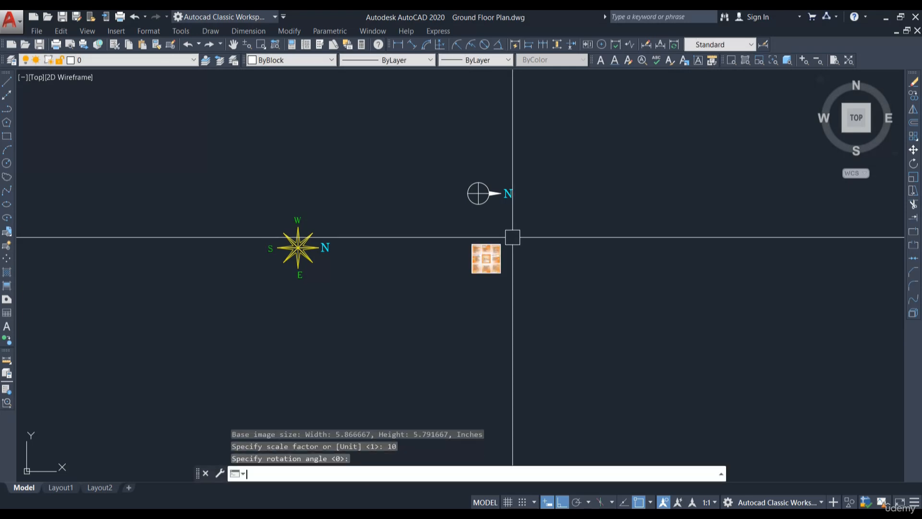
# Step: Scale the pasted Vaastu image by a factor of 3 about its lower-left corner
pyautogui.scroll(3, 499, 271)
pyautogui.scroll(-4, 505, 231)
pyautogui.scroll(4, 460, 221)
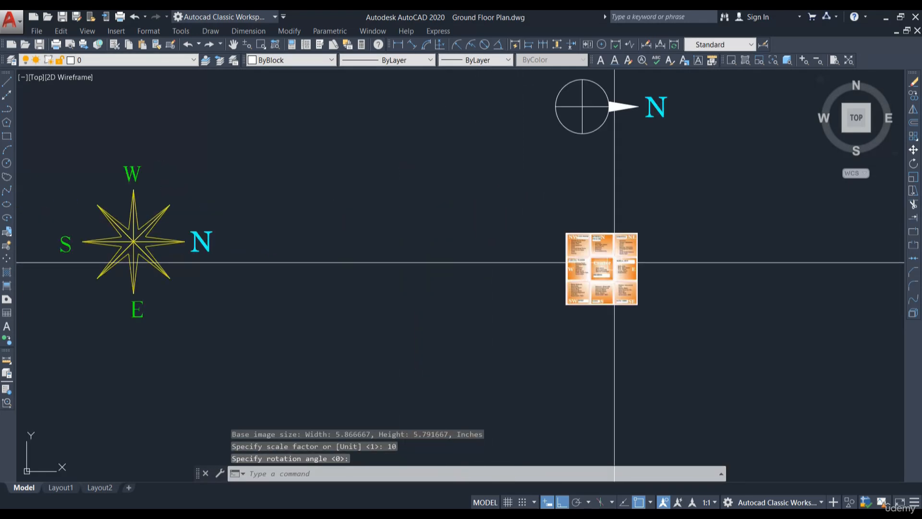
pyautogui.moveTo(615, 263); pyautogui.dragTo(508, 264, button='middle')
pyautogui.scroll(-2, 498, 254)
pyautogui.click(560, 315)
pyautogui.click(451, 245)
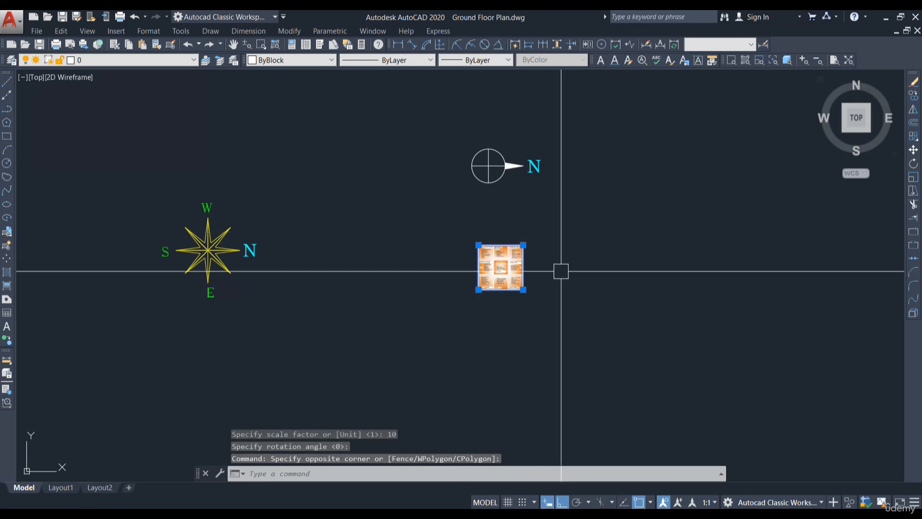
pyautogui.write('sc')
pyautogui.press('Return')
pyautogui.scroll(8, 475, 287)
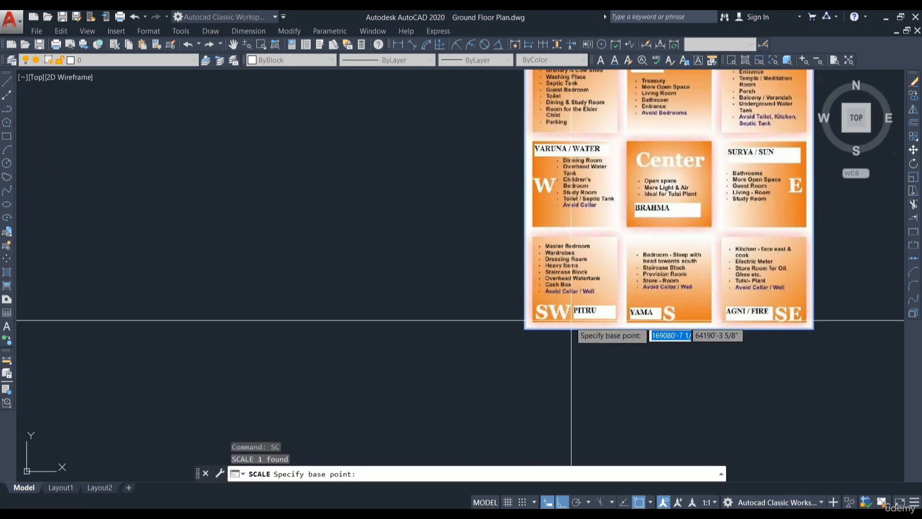
pyautogui.click(525, 329)
pyautogui.scroll(-4, 468, 321)
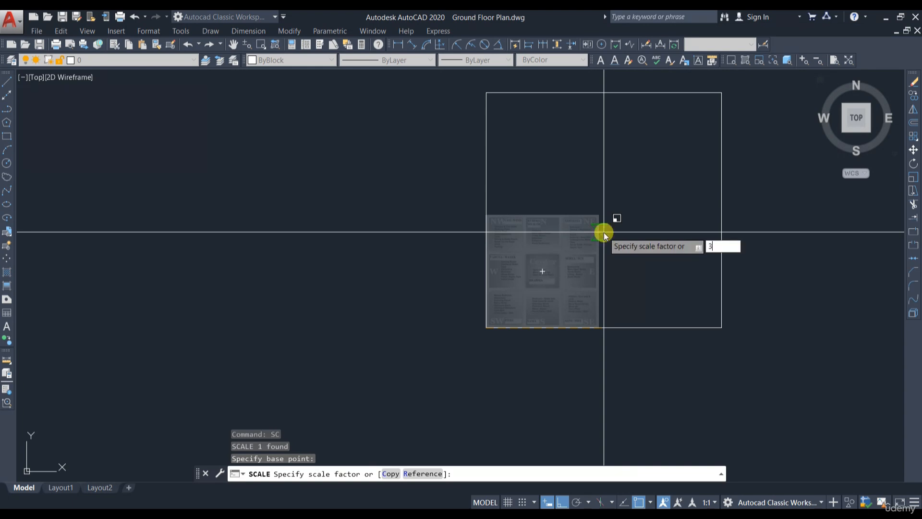
pyautogui.press('Return')
# Step: Move the Vaastu image to sit below the north arrow symbol, right of the compass star
pyautogui.scroll(-6, 669, 259)
pyautogui.click(698, 288)
pyautogui.click(670, 259)
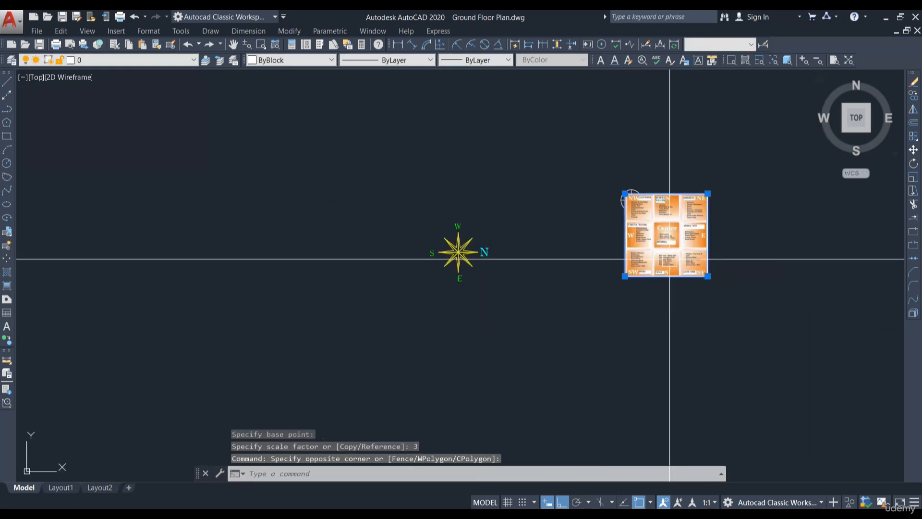
pyautogui.write('m')
pyautogui.press('Return')
pyautogui.click(754, 255)
pyautogui.click(685, 334)
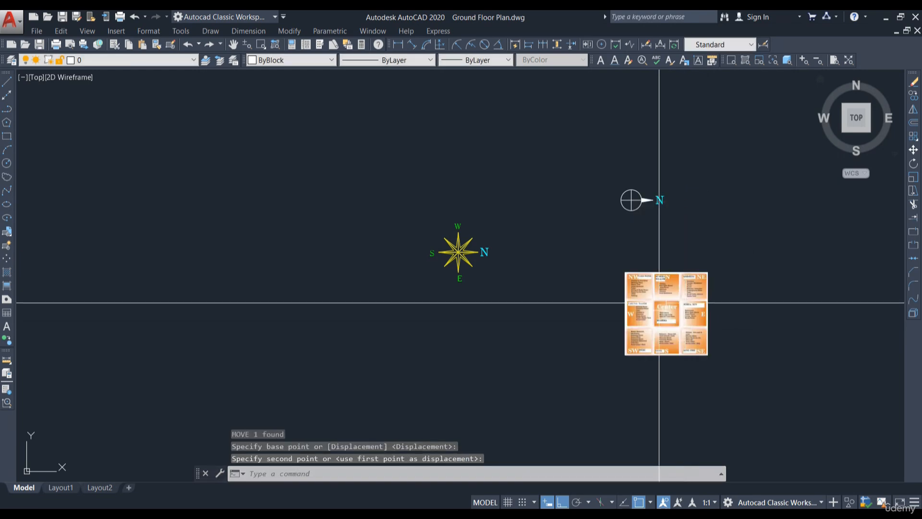
pyautogui.moveTo(697, 318); pyautogui.dragTo(492, 313, button='middle')
pyautogui.scroll(6, 491, 312)
pyautogui.scroll(-2, 425, 213)
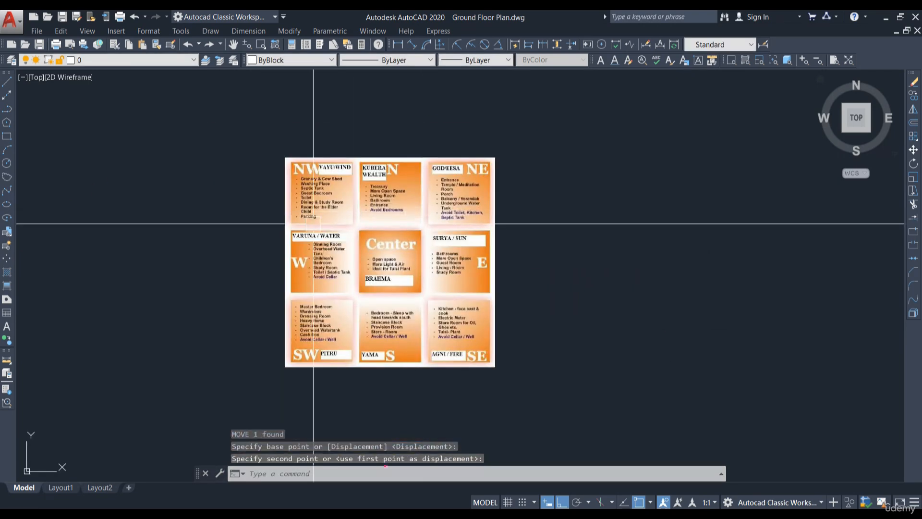
pyautogui.scroll(-4, 313, 223)
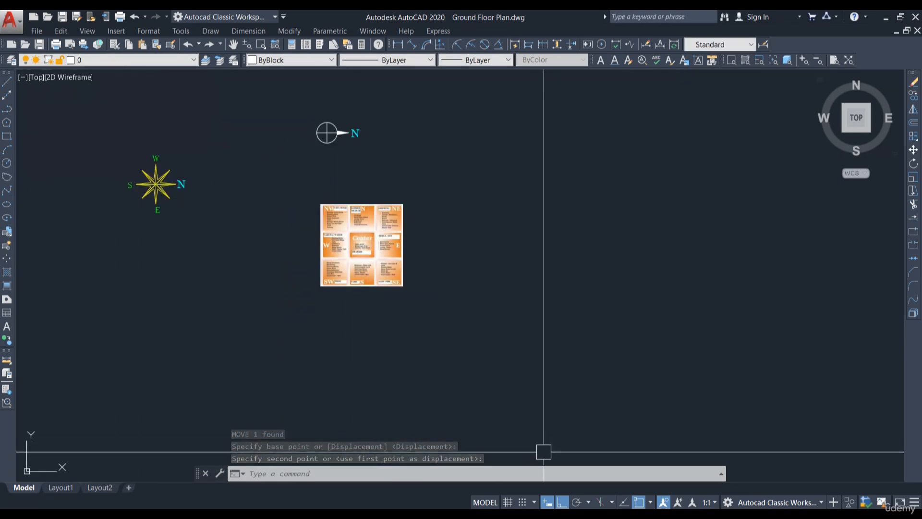
# Step: Copy the Ground Floor requirements image from File Explorer and paste it into the drawing at scale factor 20 with no rotation
pyautogui.moveTo(336, 504)
pyautogui.click(325, 478)
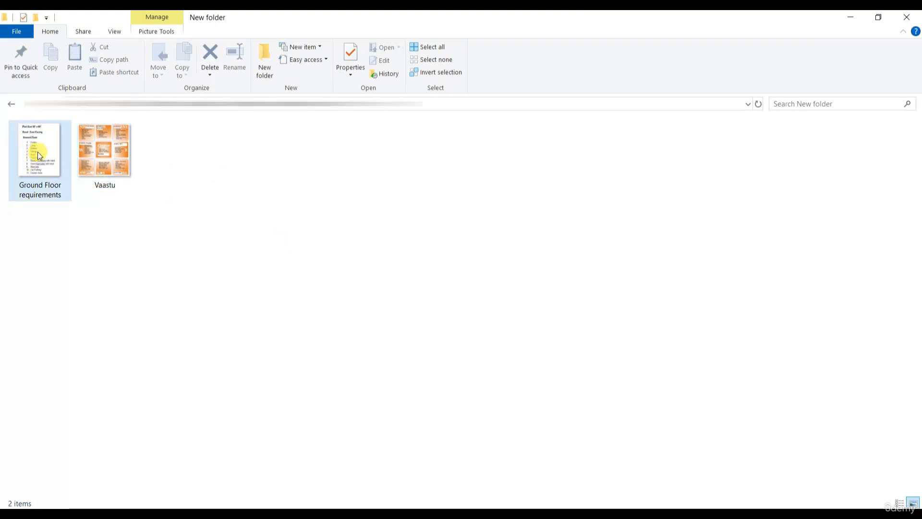
pyautogui.rightClick(38, 151)
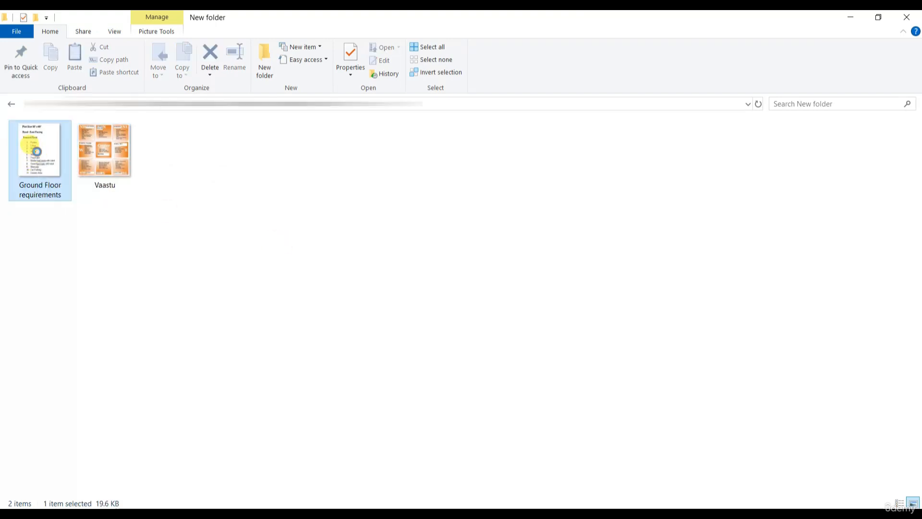
pyautogui.click(67, 438)
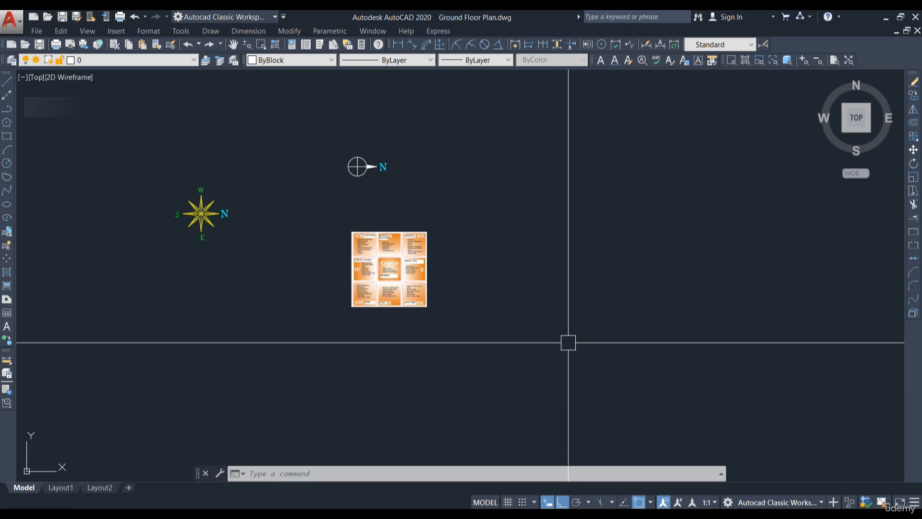
pyautogui.hotkey('ctrl', 'v')
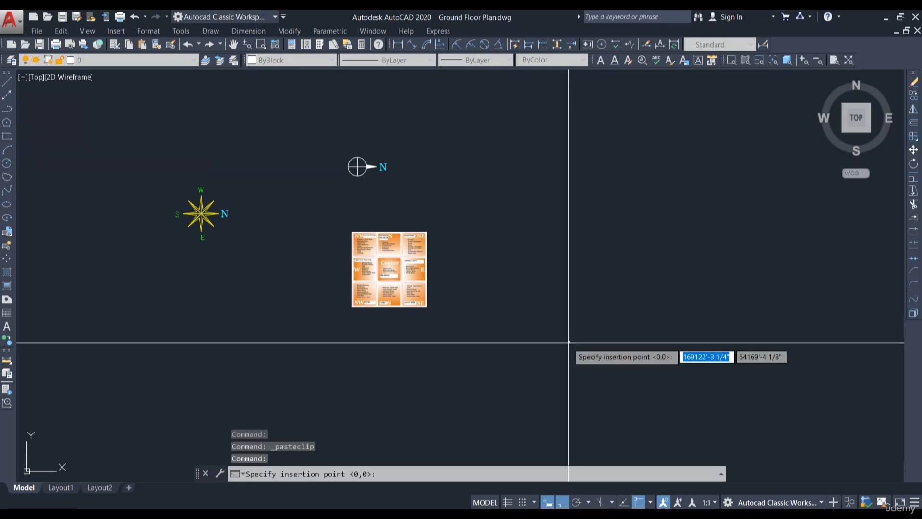
pyautogui.click(553, 341)
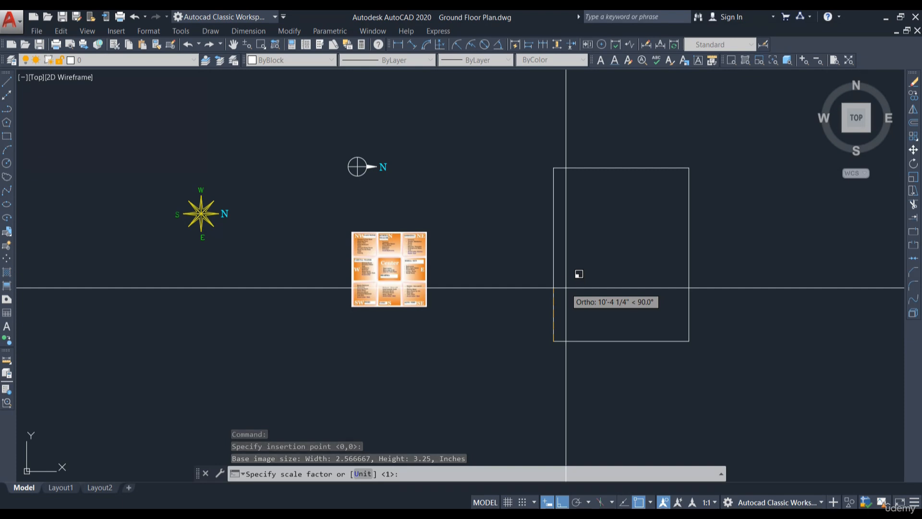
pyautogui.write('20')
pyautogui.press('Return')
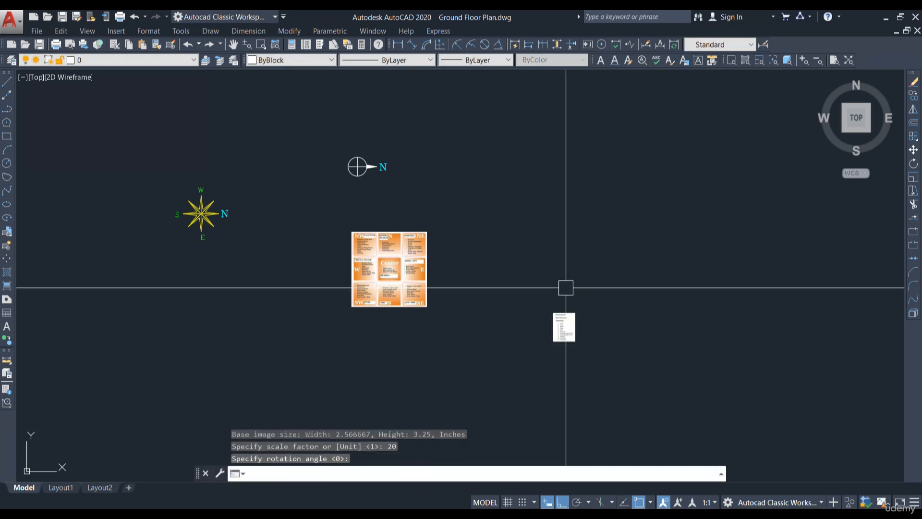
pyautogui.press('Return')
# Step: Scale the Ground Floor requirements image by a factor of 5 about its lower-left corner
pyautogui.scroll(5, 577, 345)
pyautogui.click(540, 343)
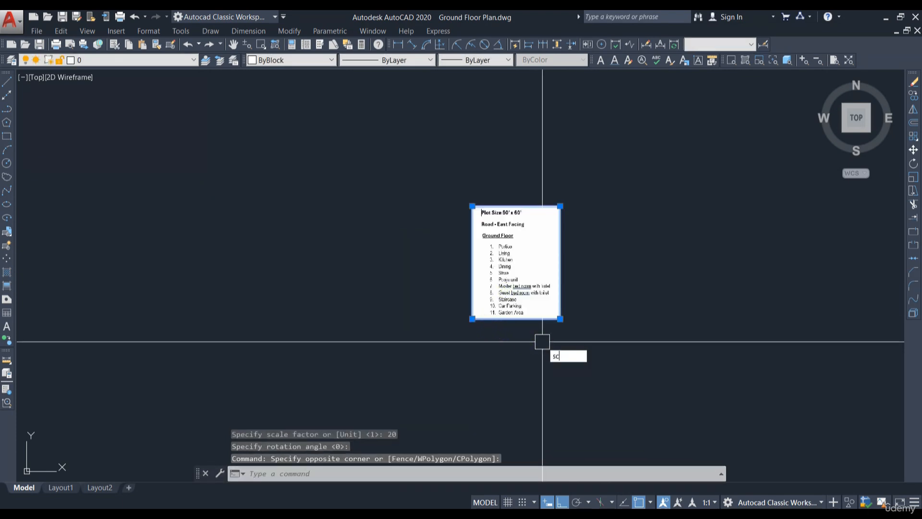
pyautogui.press('Return')
pyautogui.click(472, 318)
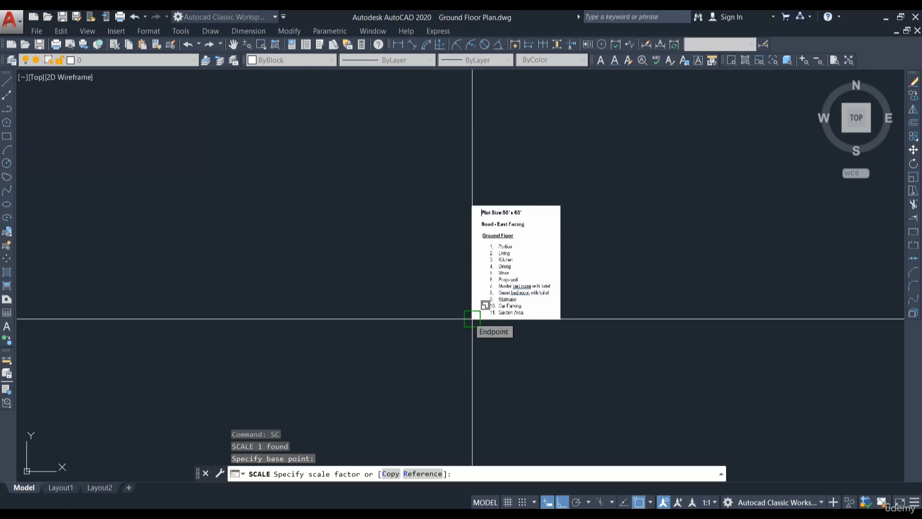
pyautogui.write('5')
pyautogui.press('Return')
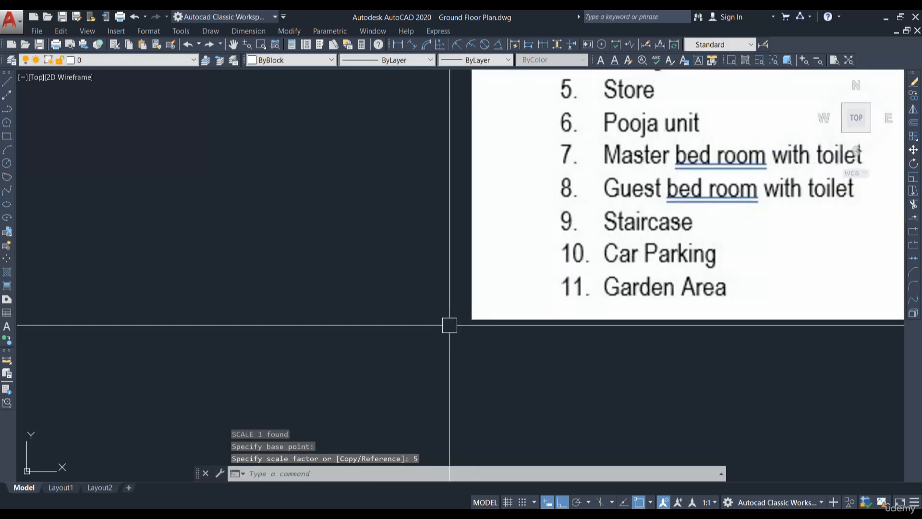
# Step: Undo the last command in the drawing
pyautogui.scroll(-5, 578, 346)
pyautogui.scroll(4, 512, 272)
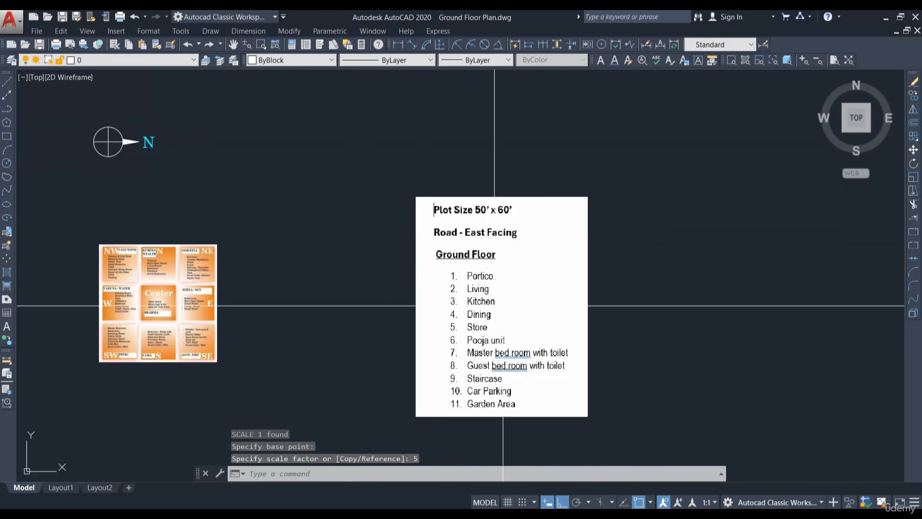
pyautogui.click(597, 193)
pyautogui.click(542, 224)
pyautogui.press('Escape')
pyautogui.scroll(-3, 705, 282)
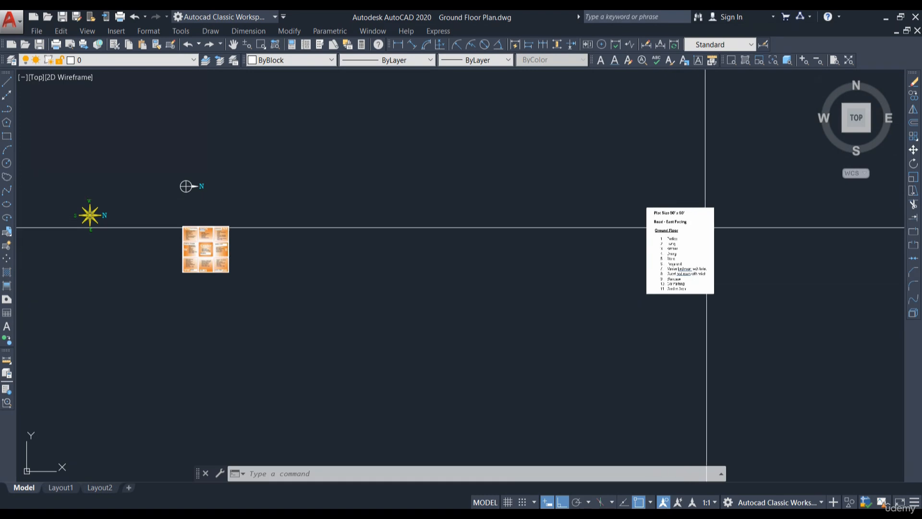
pyautogui.scroll(3, 686, 245)
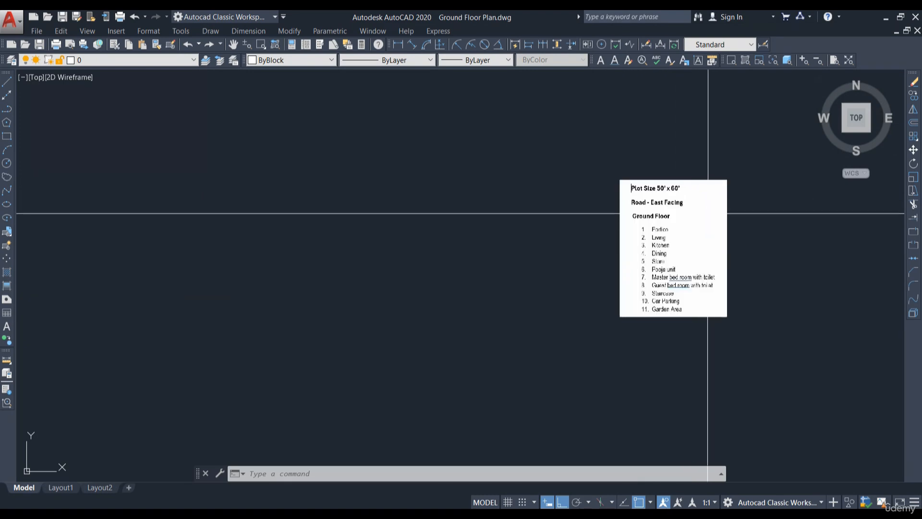
pyautogui.scroll(-2, 730, 234)
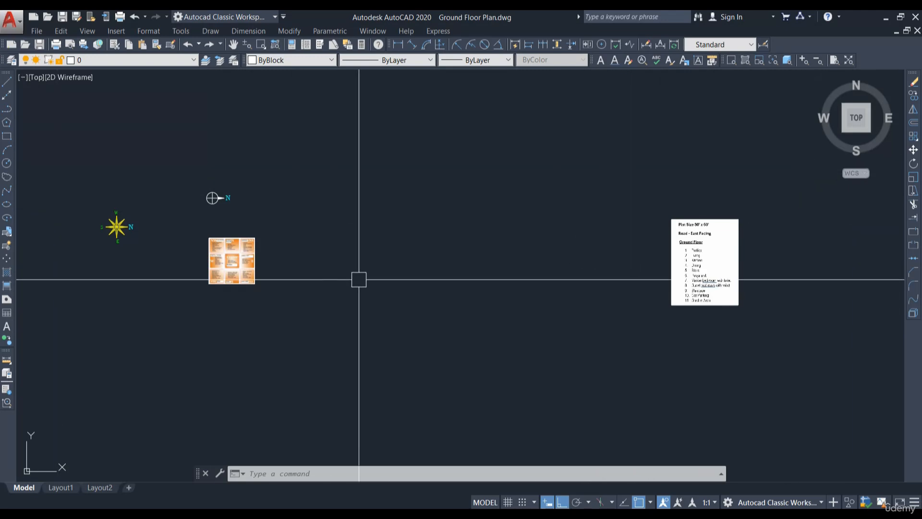
pyautogui.hotkey('ctrl', 'z')
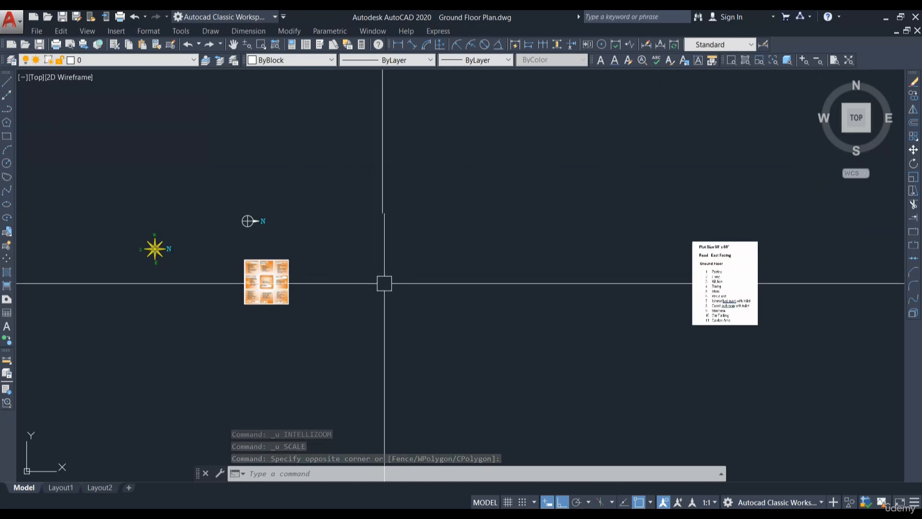
pyautogui.scroll(4, 744, 275)
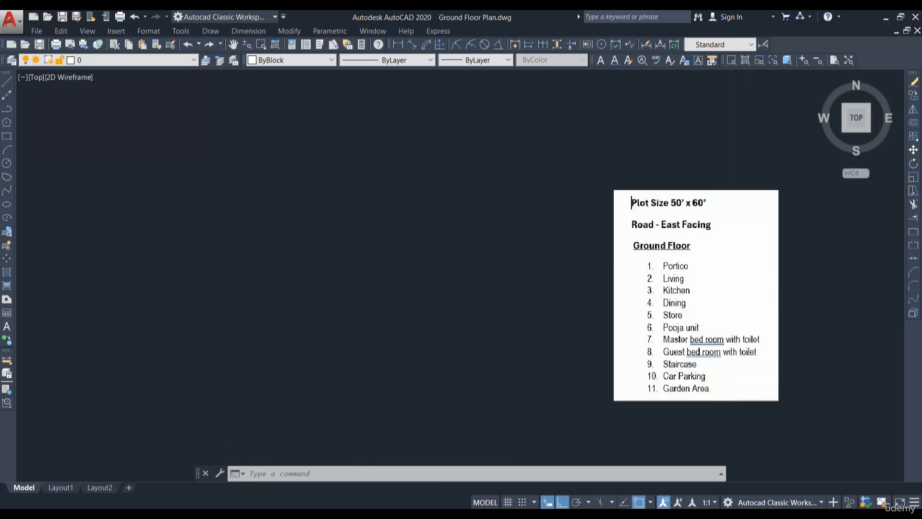
# Step: Draw the 50' by 60' plot boundary as a rectangle of lines
pyautogui.scroll(-2, 692, 201)
pyautogui.scroll(-2, 412, 270)
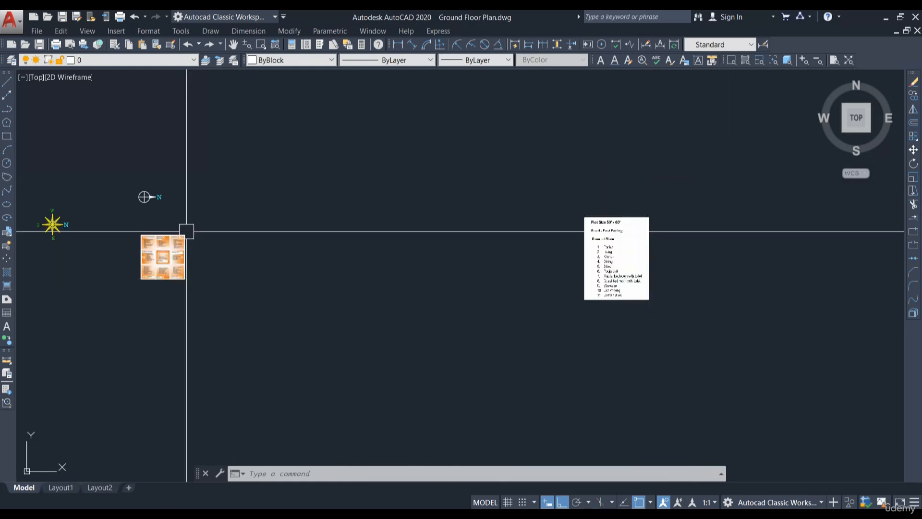
pyautogui.click(7, 86)
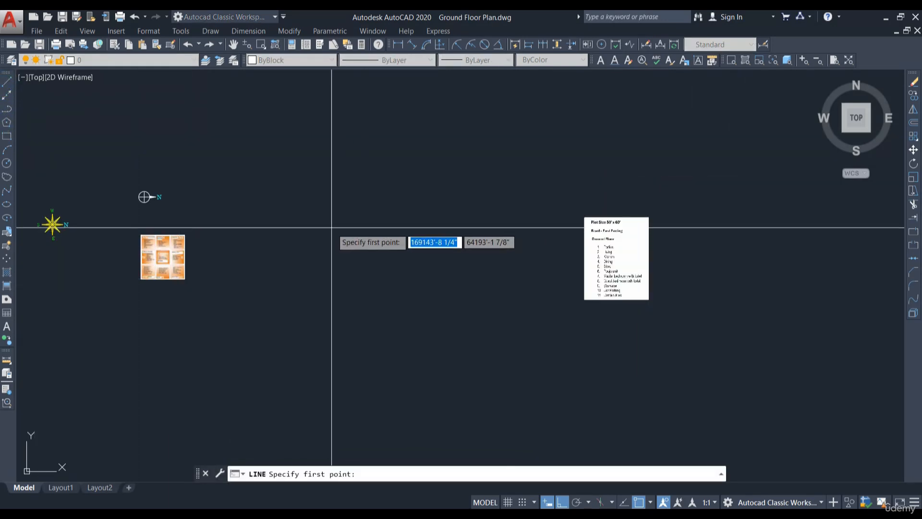
pyautogui.click(323, 205)
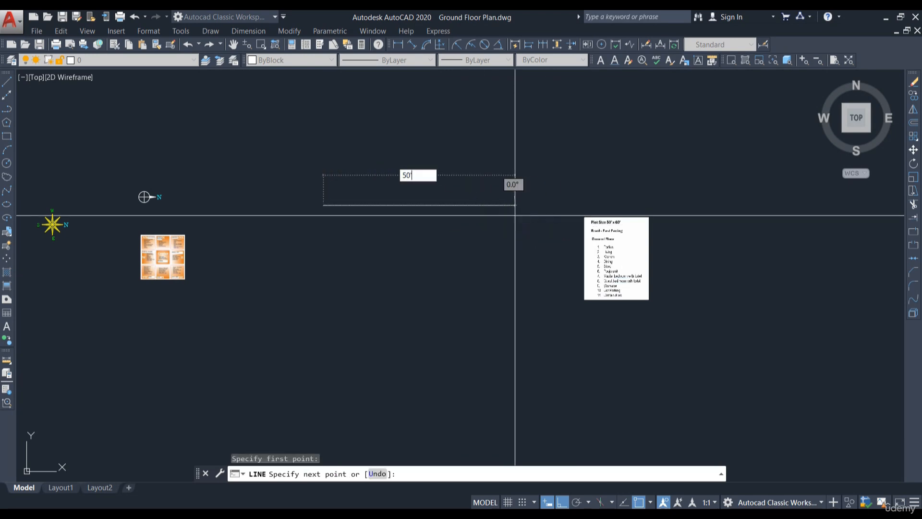
pyautogui.write("50'")
pyautogui.press('Return')
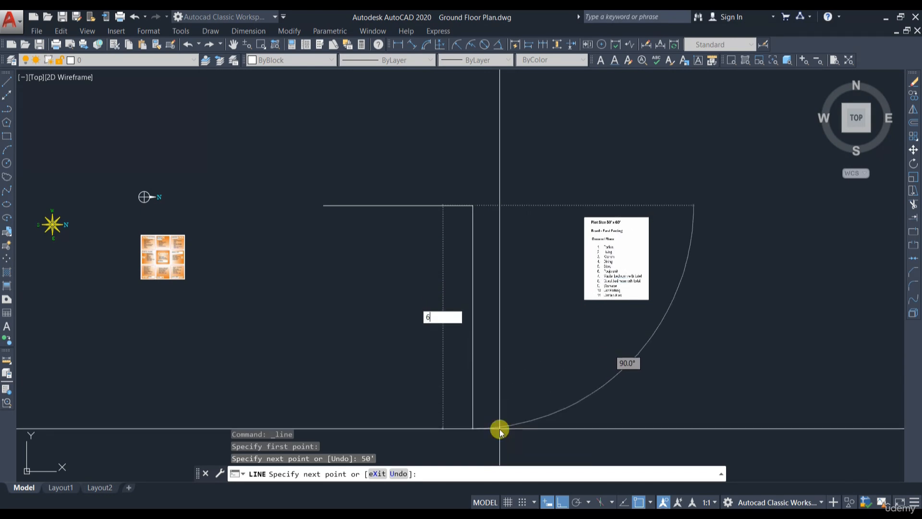
pyautogui.press('Return')
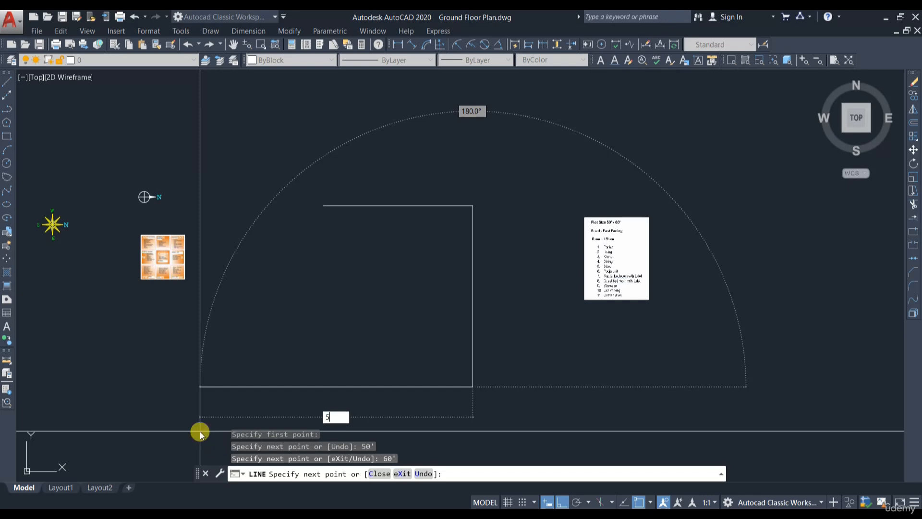
pyautogui.write("50'")
pyautogui.press('Return')
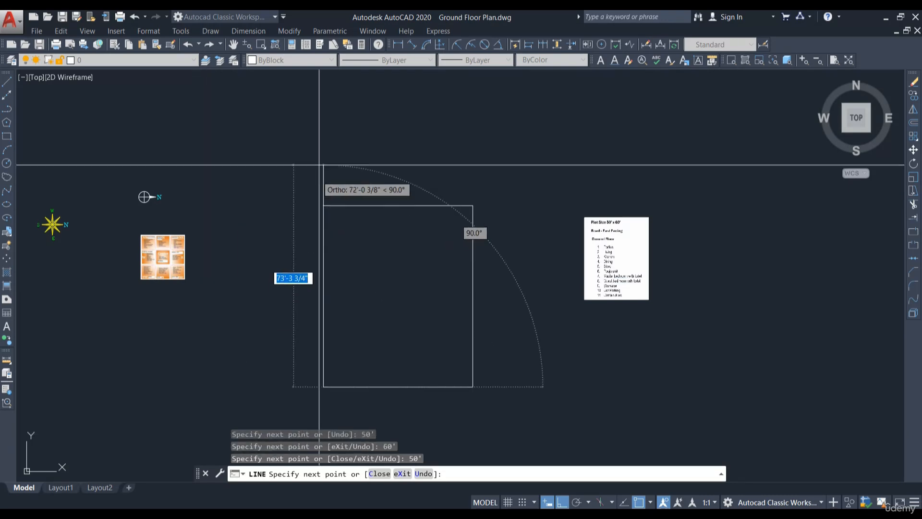
pyautogui.press('Escape')
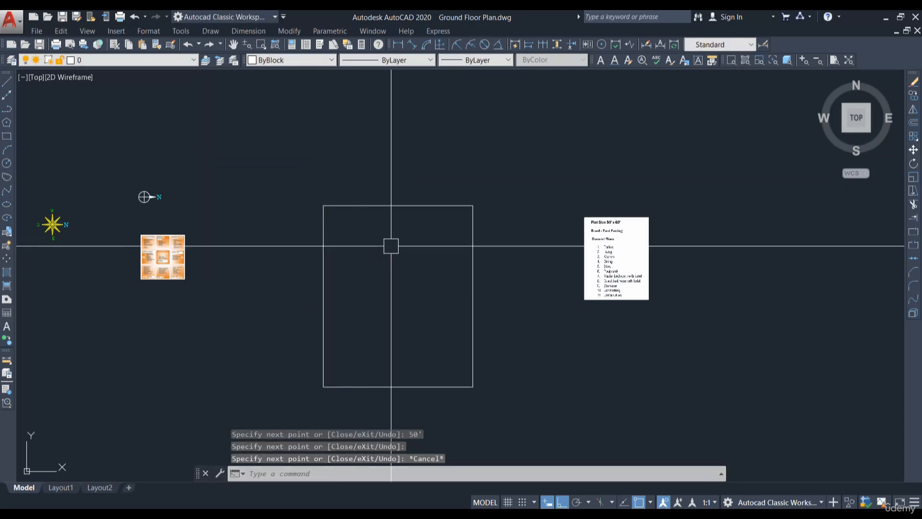
# Step: Dimension the plot rectangle's 50' and 60' sides, then erase the dimensions
pyautogui.moveTo(392, 249); pyautogui.dragTo(427, 229, button='middle')
pyautogui.click(397, 44)
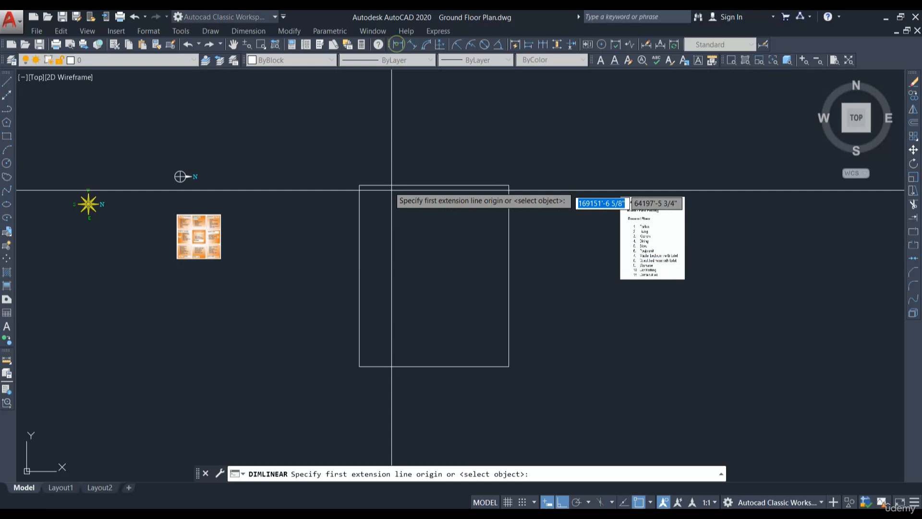
pyautogui.click(359, 185)
pyautogui.click(509, 186)
pyautogui.scroll(4, 443, 157)
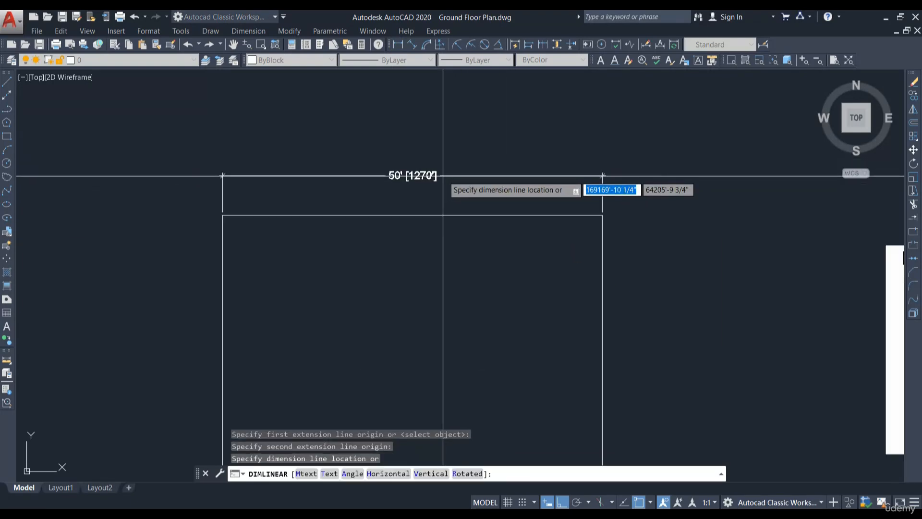
pyautogui.click(442, 182)
pyautogui.scroll(-4, 444, 182)
pyautogui.press('Return')
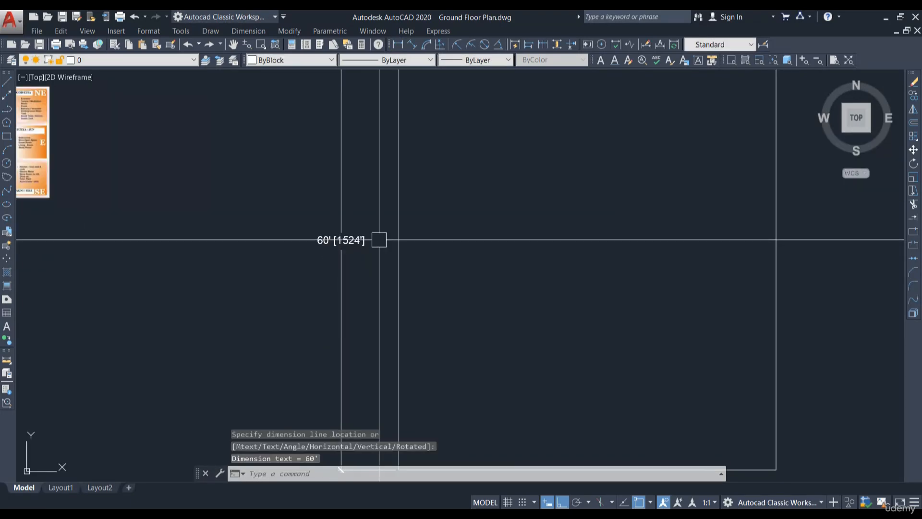
pyautogui.scroll(2, 377, 241)
pyautogui.scroll(-4, 342, 270)
pyautogui.write('E')
pyautogui.press('Return')
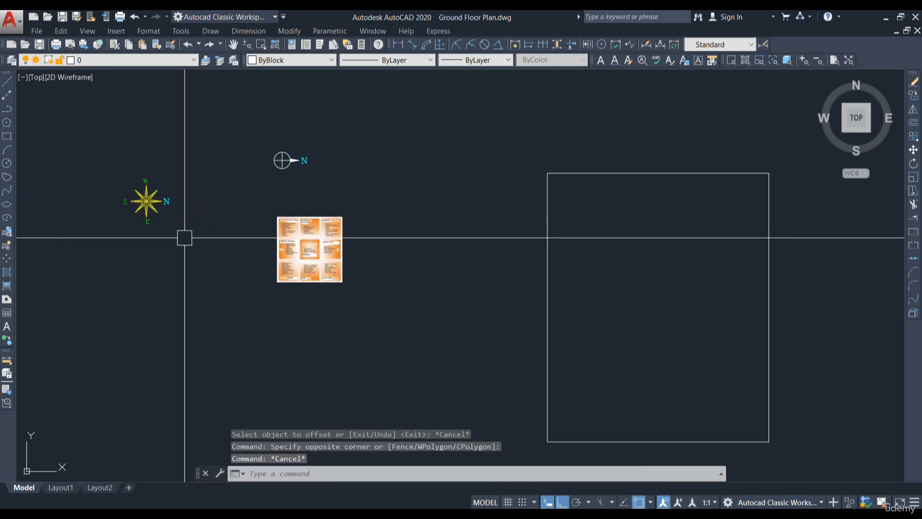
# Step: Move the compass star symbol beside the Ground Floor requirements image, right of the plot rectangle
pyautogui.click(186, 239)
pyautogui.click(110, 156)
pyautogui.write('m')
pyautogui.press('Return')
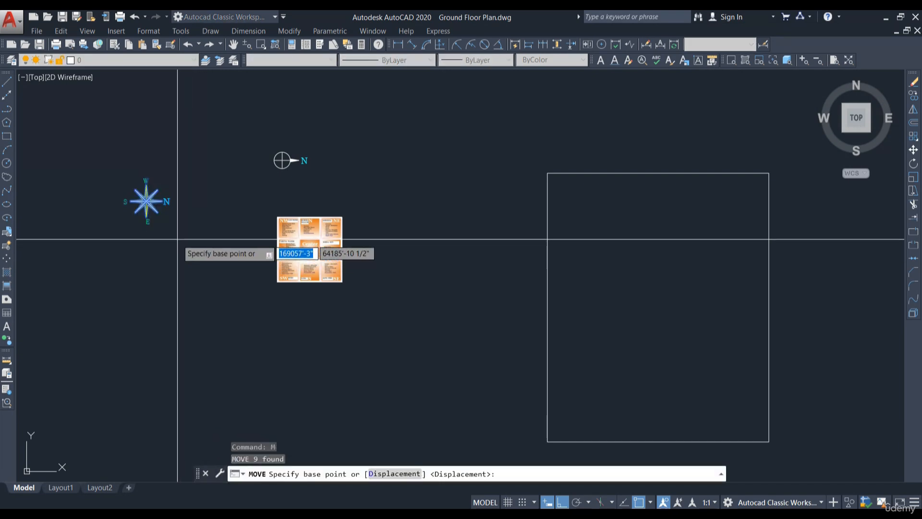
pyautogui.click(180, 239)
pyautogui.scroll(-3, 193, 235)
pyautogui.scroll(2, 296, 248)
pyautogui.click(574, 502)
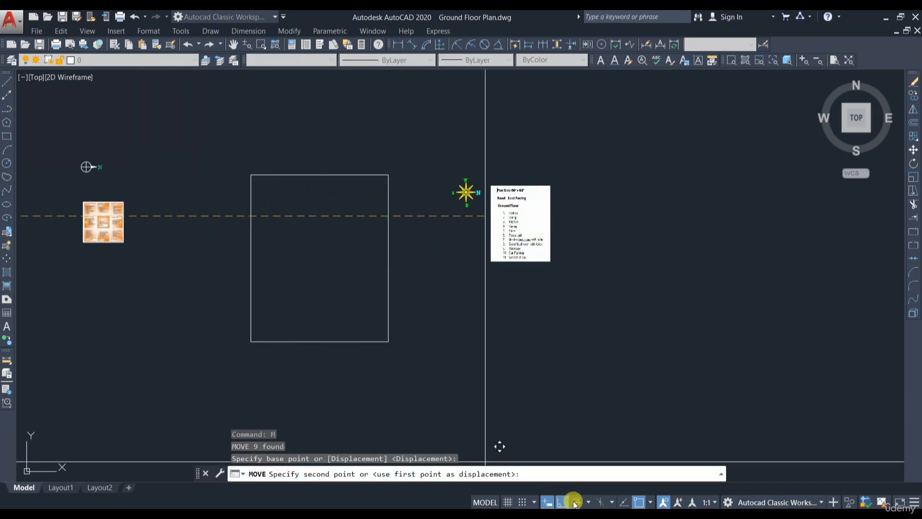
pyautogui.scroll(2, 428, 166)
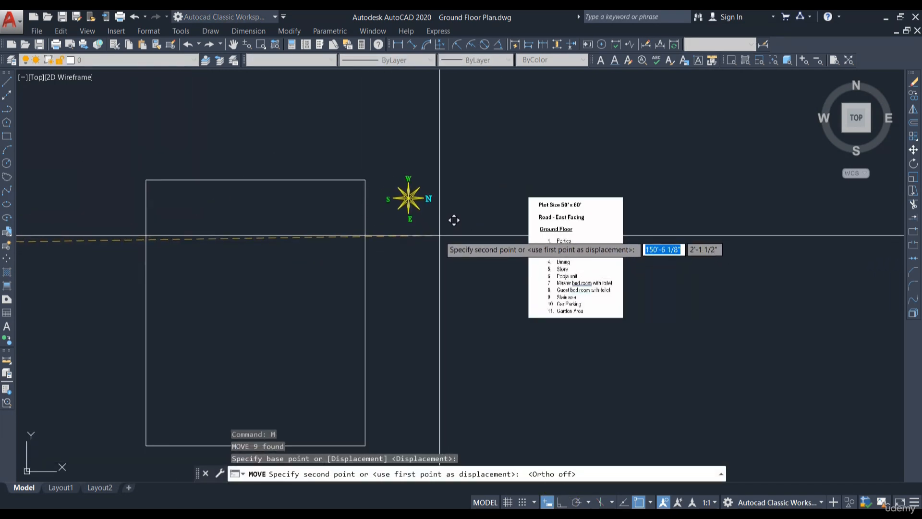
pyautogui.click(439, 236)
# Step: Draw a horizontal line about 65' long below the plot rectangle
pyautogui.moveTo(312, 214); pyautogui.dragTo(421, 165, button='middle')
pyautogui.moveTo(405, 269); pyautogui.dragTo(426, 218, button='middle')
pyautogui.moveTo(498, 78); pyautogui.dragTo(492, 88, button='middle')
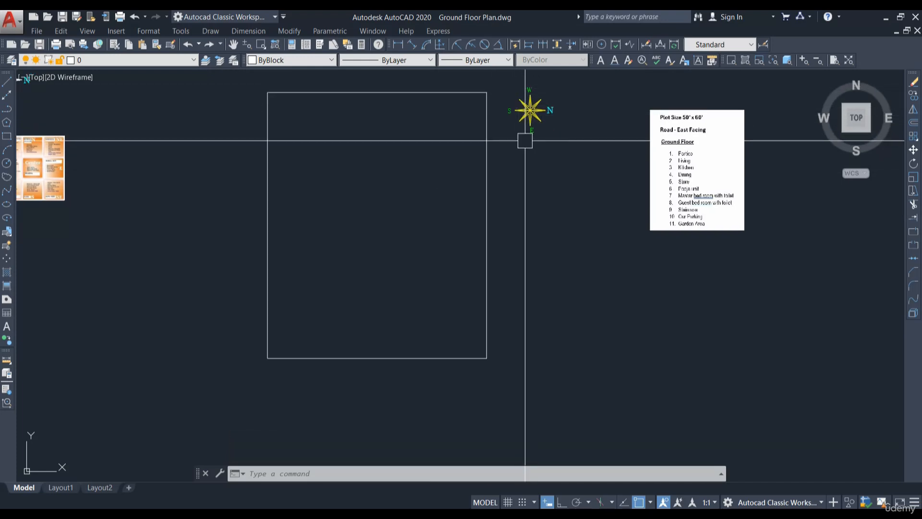
pyautogui.moveTo(434, 395); pyautogui.dragTo(440, 328, button='middle')
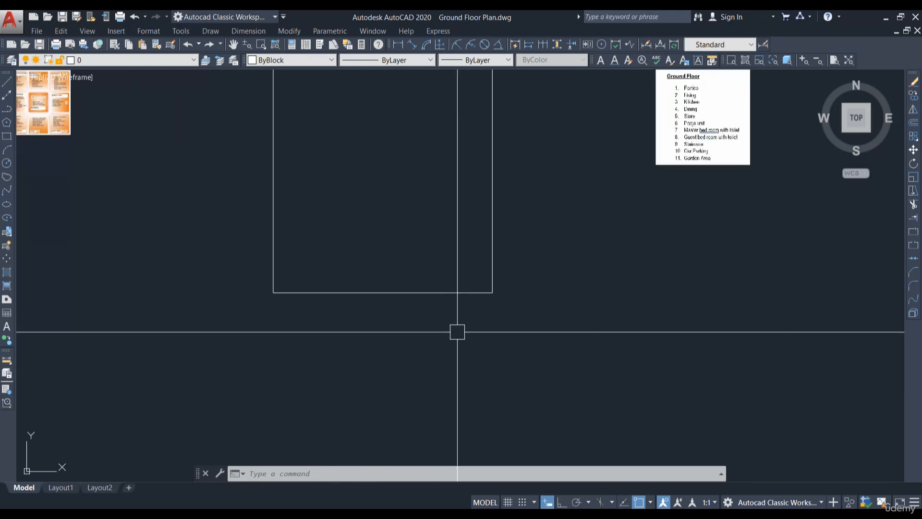
pyautogui.press('Escape')
pyautogui.press('Return')
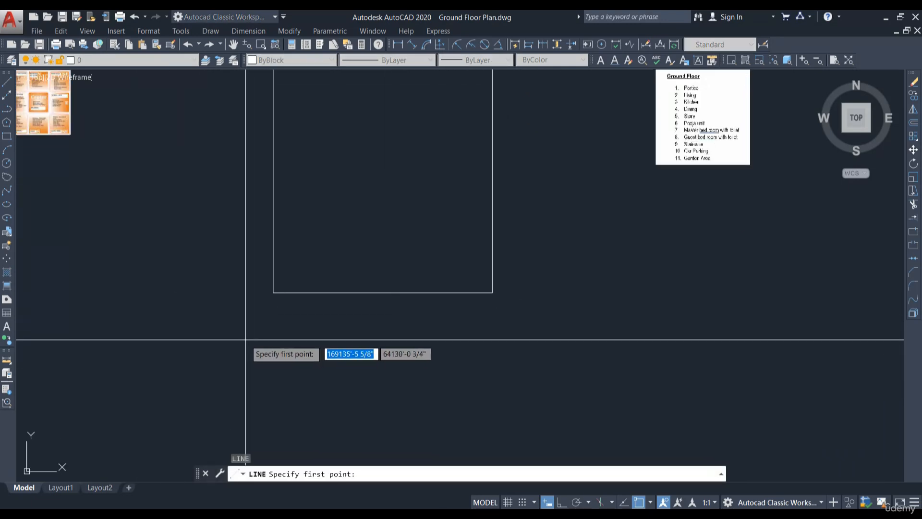
pyautogui.click(238, 330)
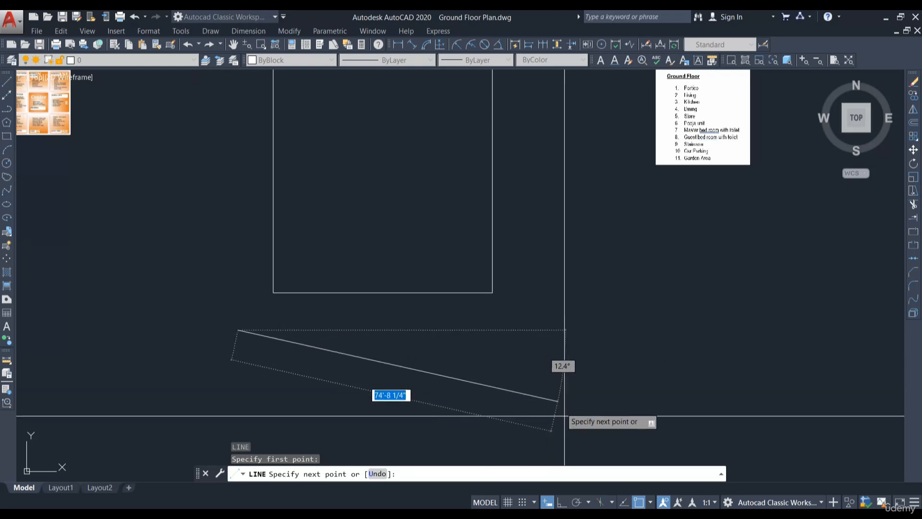
pyautogui.click(561, 502)
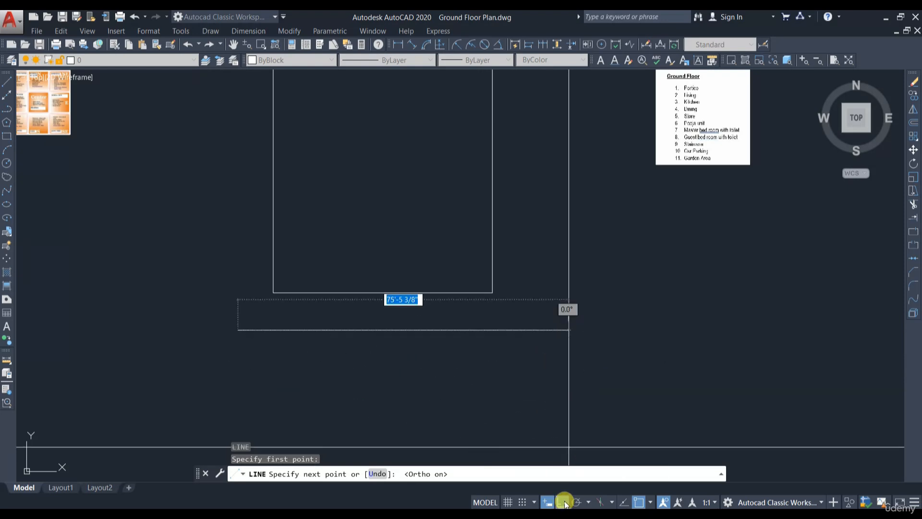
pyautogui.click(517, 331)
pyautogui.press('Escape')
# Step: Copy the horizontal line straight down a short distance to make a parallel line
pyautogui.click(362, 330)
pyautogui.click(912, 99)
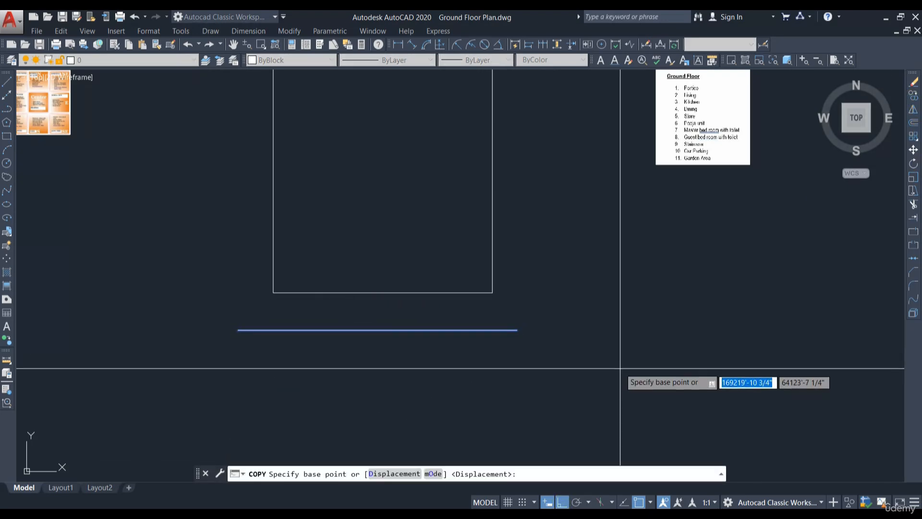
pyautogui.click(609, 363)
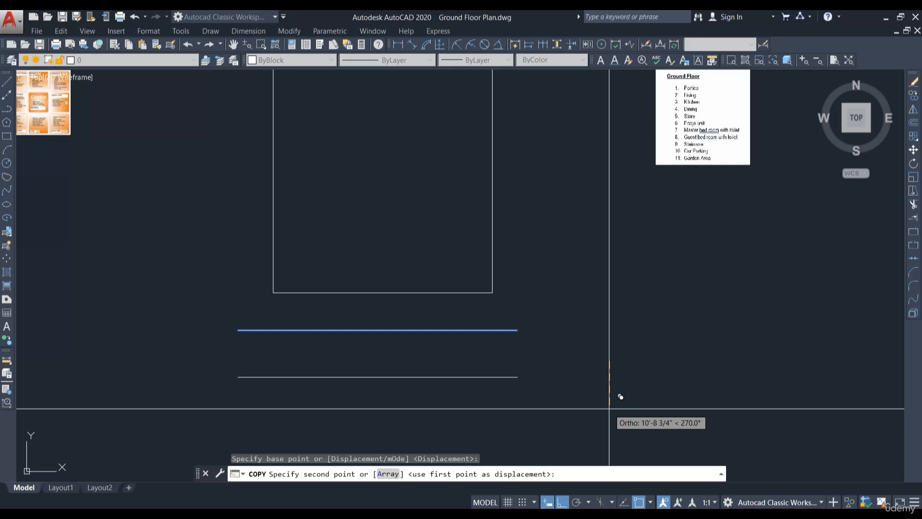
pyautogui.click(609, 408)
pyautogui.press('Return')
# Step: Draw a short vertical line upward from the right end of the upper horizontal line
pyautogui.scroll(4, 528, 298)
pyautogui.write('l')
pyautogui.press('Return')
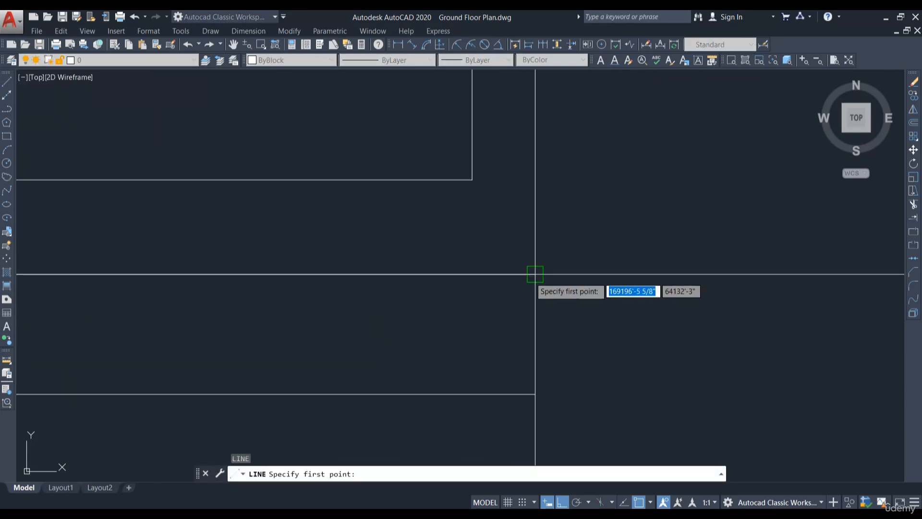
pyautogui.click(535, 274)
pyautogui.click(535, 212)
pyautogui.press('Escape')
# Step: Stretch the vertical line's lower endpoint down past the lower horizontal line
pyautogui.click(539, 245)
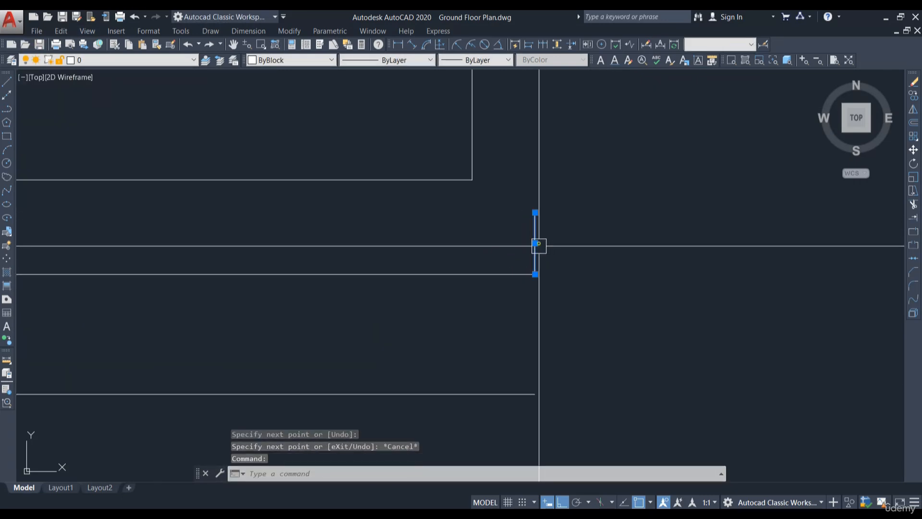
pyautogui.click(534, 275)
pyautogui.scroll(-4, 535, 274)
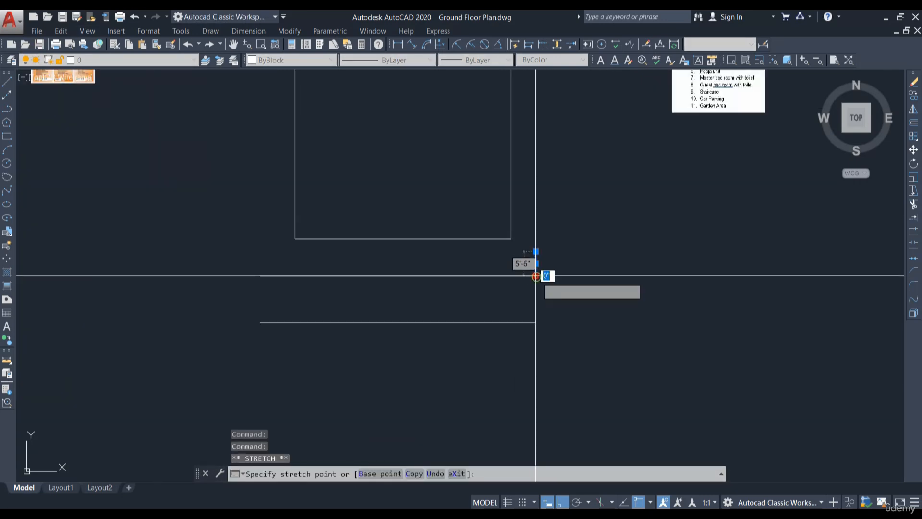
pyautogui.click(545, 345)
pyautogui.write('co')
pyautogui.press('Return')
pyautogui.scroll(6, 533, 288)
pyautogui.press('Escape')
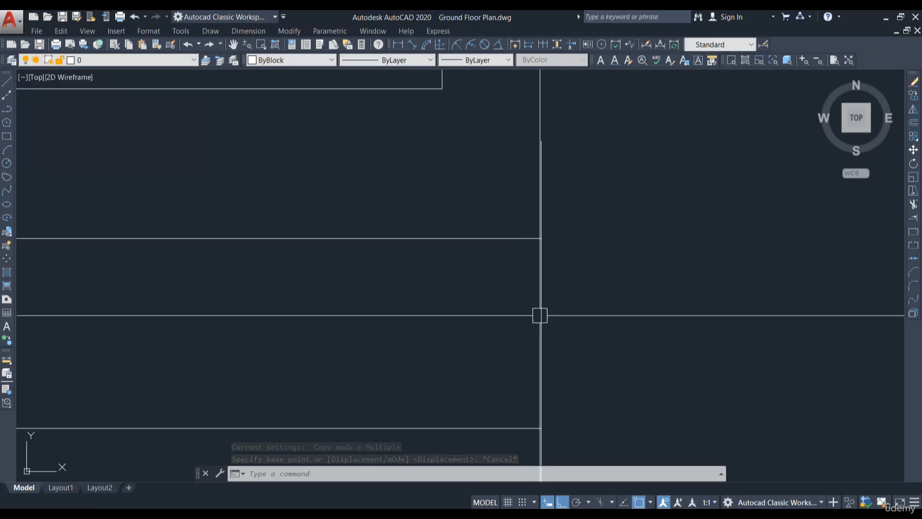
# Step: Draw a short horizontal line about 1'-10" to the right from the vertical line
pyautogui.click(6, 83)
pyautogui.click(539, 332)
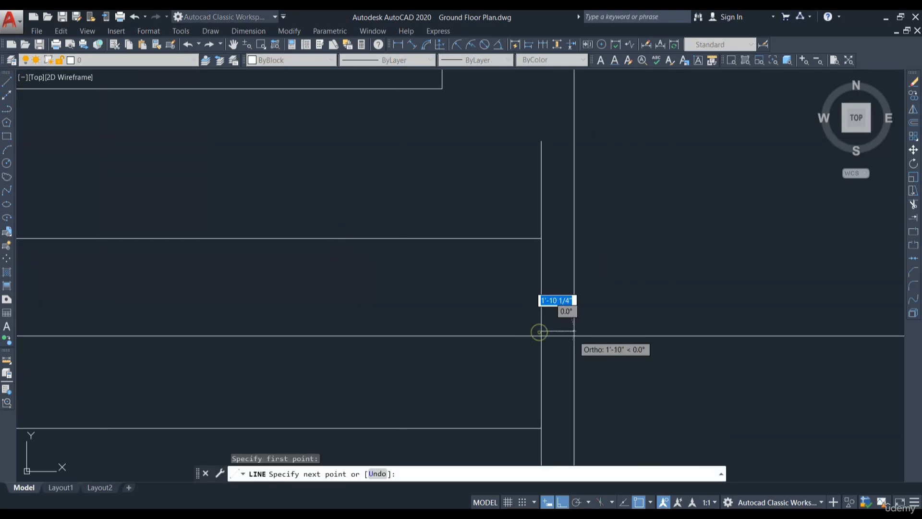
pyautogui.press('Return')
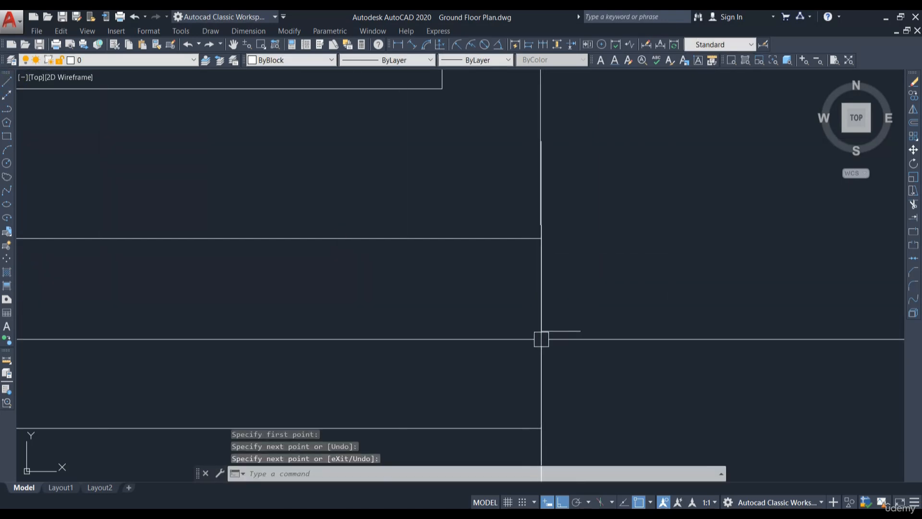
# Step: Copy the short horizontal line leftward so it continues across the vertical line
pyautogui.click(562, 331)
pyautogui.click(914, 96)
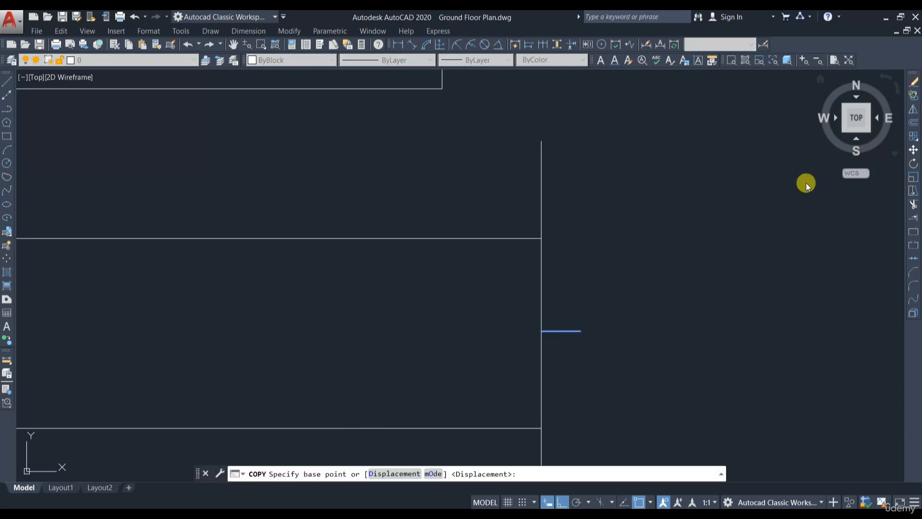
pyautogui.click(580, 331)
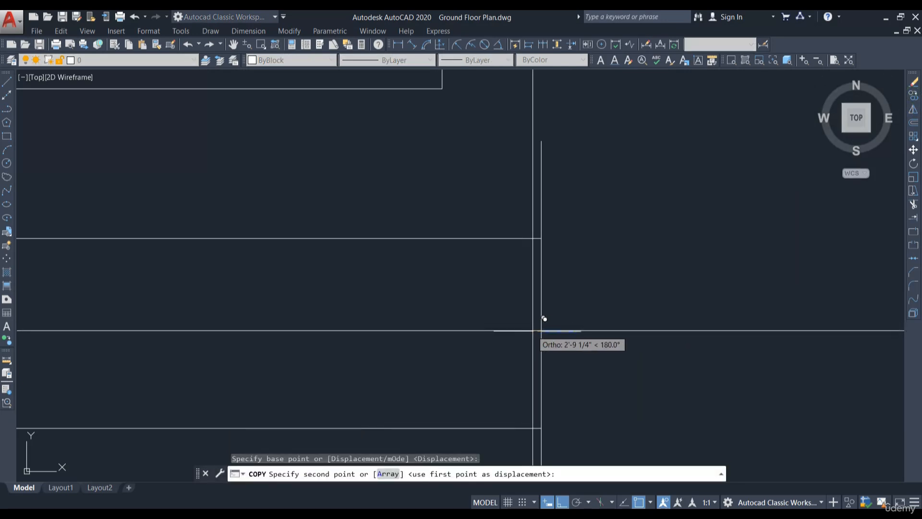
pyautogui.click(541, 315)
pyautogui.press('Escape')
# Step: Draw a diagonal line from the short line's left end up to the vertical line for a break mark
pyautogui.write('l')
pyautogui.press('Return')
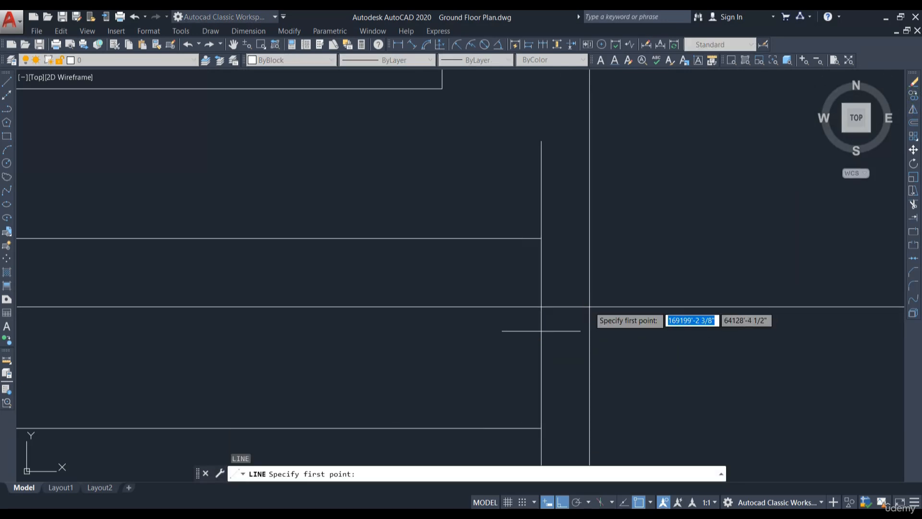
pyautogui.click(502, 330)
pyautogui.scroll(4, 540, 321)
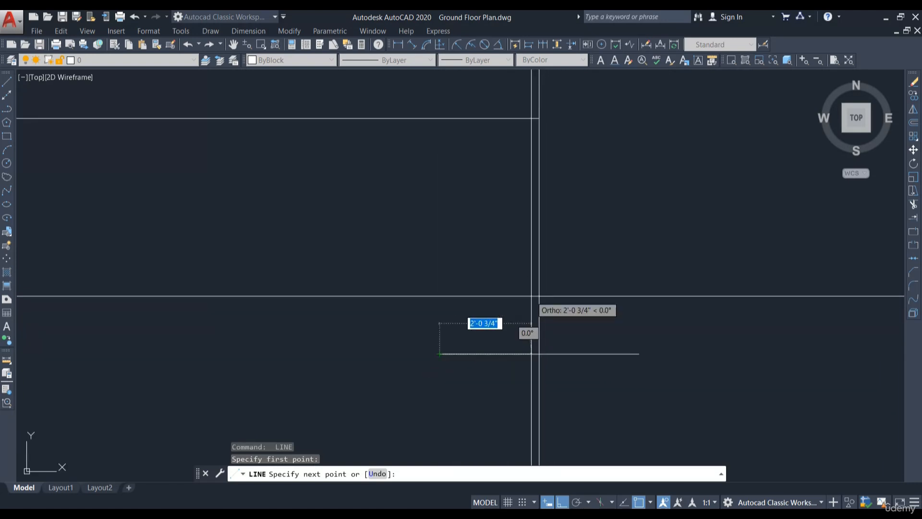
pyautogui.click(538, 301)
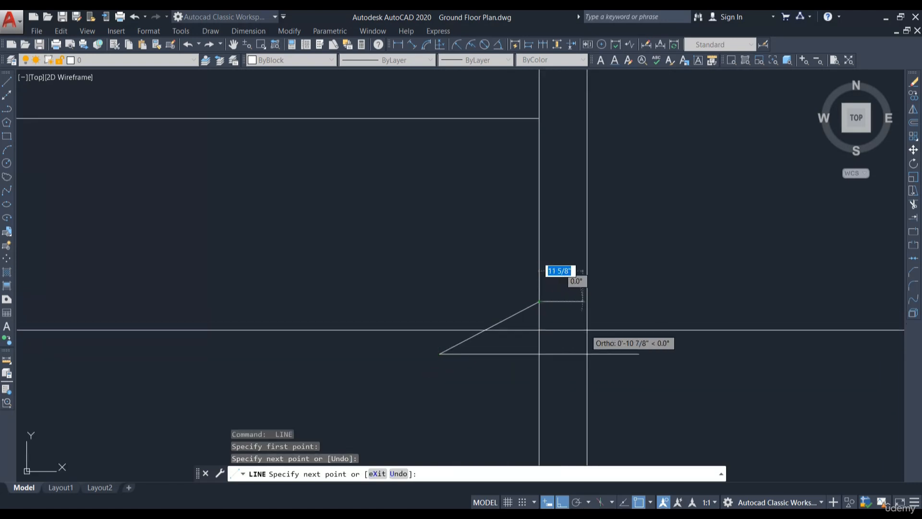
pyautogui.press('Return')
# Step: Finish the break mark by drawing its second short segment and diagonal on the other side of the vertical line
pyautogui.moveTo(618, 367); pyautogui.dragTo(633, 286, button='middle')
pyautogui.press('Return')
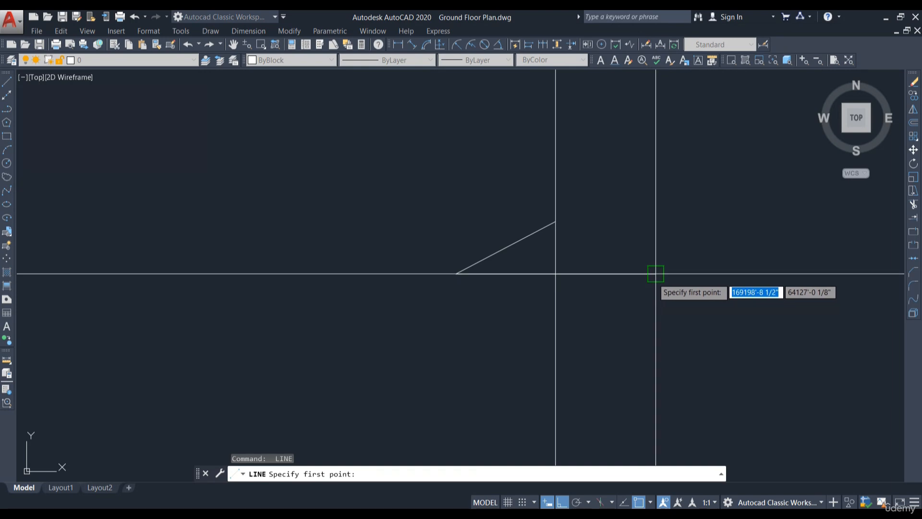
pyautogui.click(655, 273)
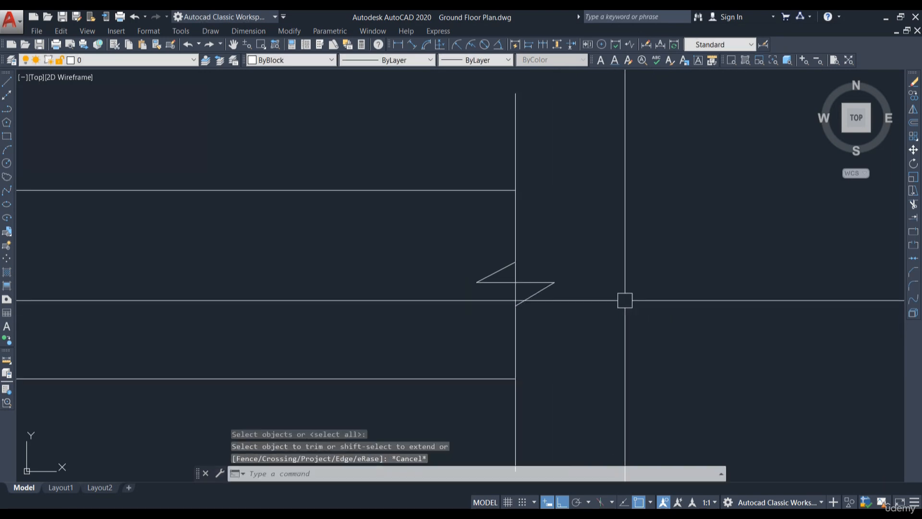
# Step: Trim the vertical line's segment lying between the two halves of the break mark
pyautogui.press('Return')
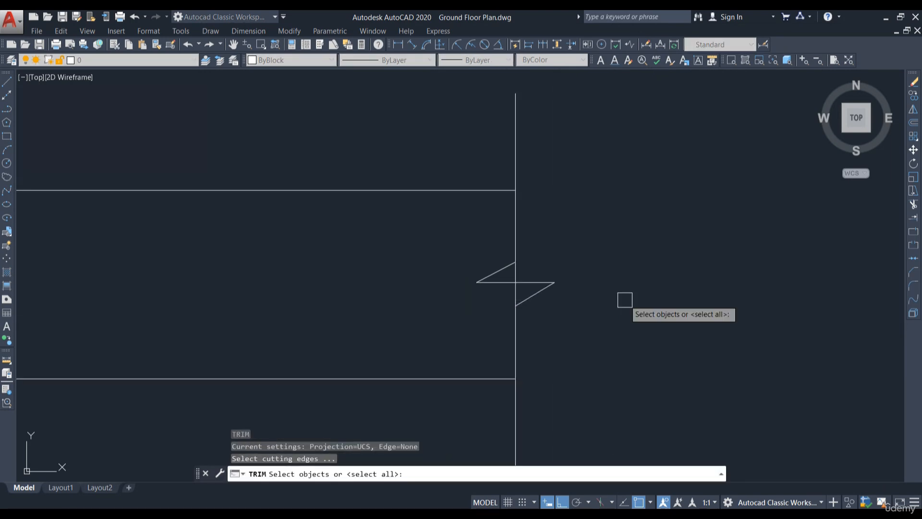
pyautogui.press('Return')
pyautogui.scroll(4, 509, 290)
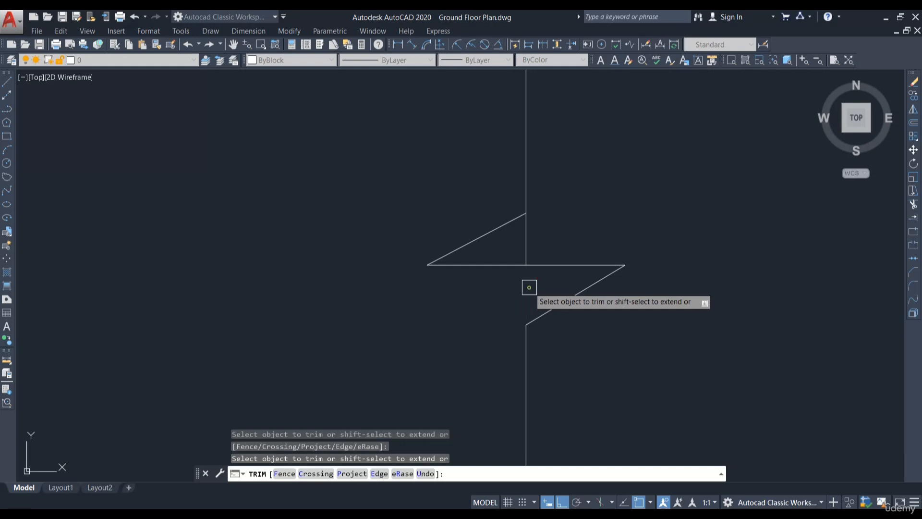
pyautogui.scroll(-6, 571, 259)
pyautogui.scroll(-2, 644, 288)
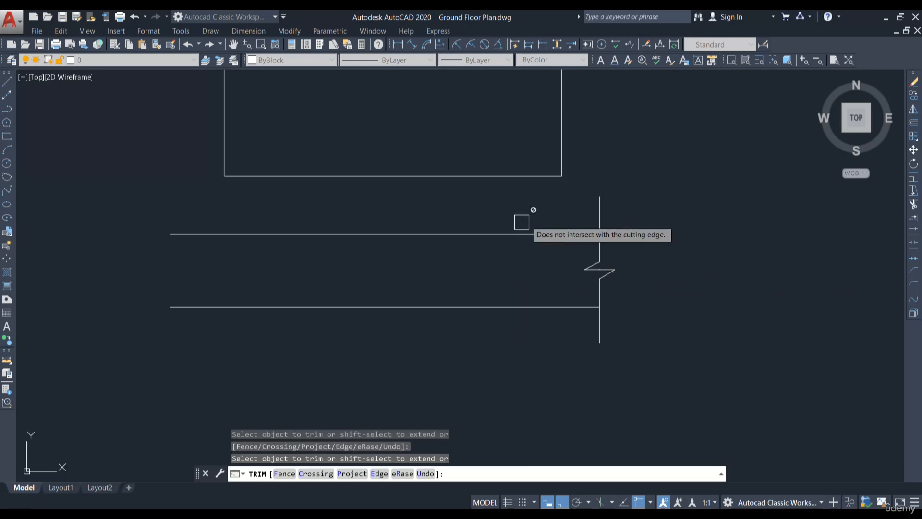
pyautogui.scroll(2, 624, 307)
pyautogui.press('Escape')
# Step: Copy the broken vertical line to the left end of the road lines
pyautogui.click(677, 273)
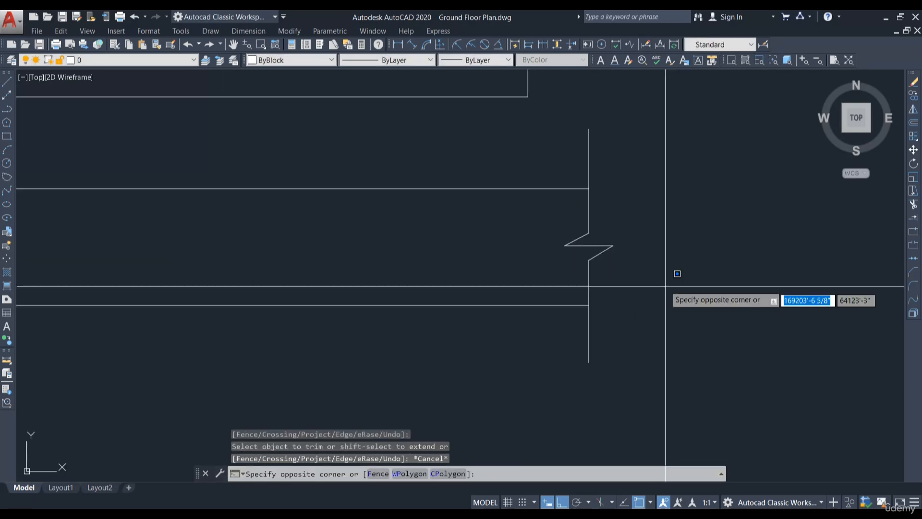
pyautogui.click(572, 191)
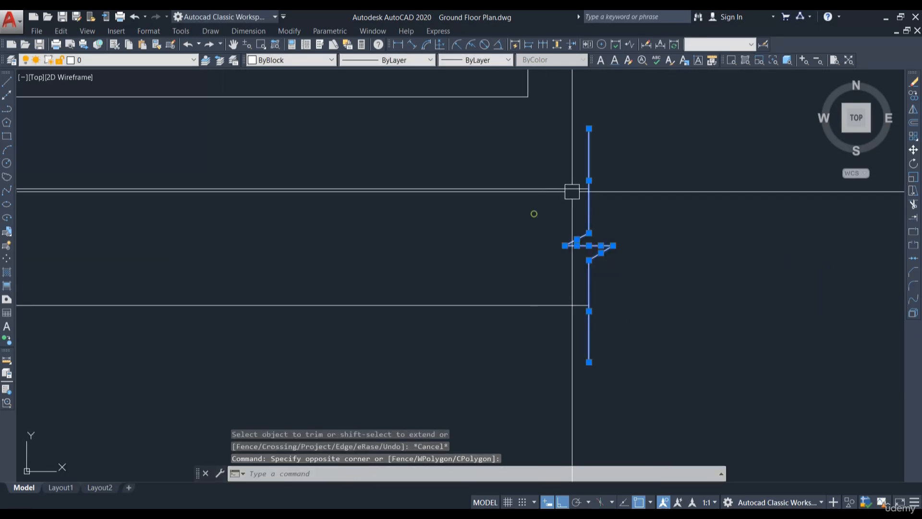
pyautogui.click(914, 98)
pyautogui.scroll(3, 572, 190)
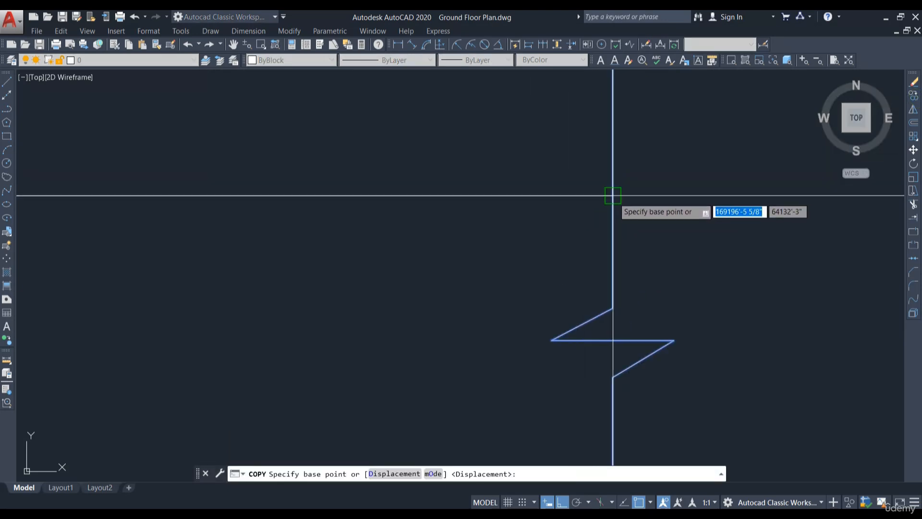
pyautogui.click(613, 195)
pyautogui.scroll(-7, 668, 199)
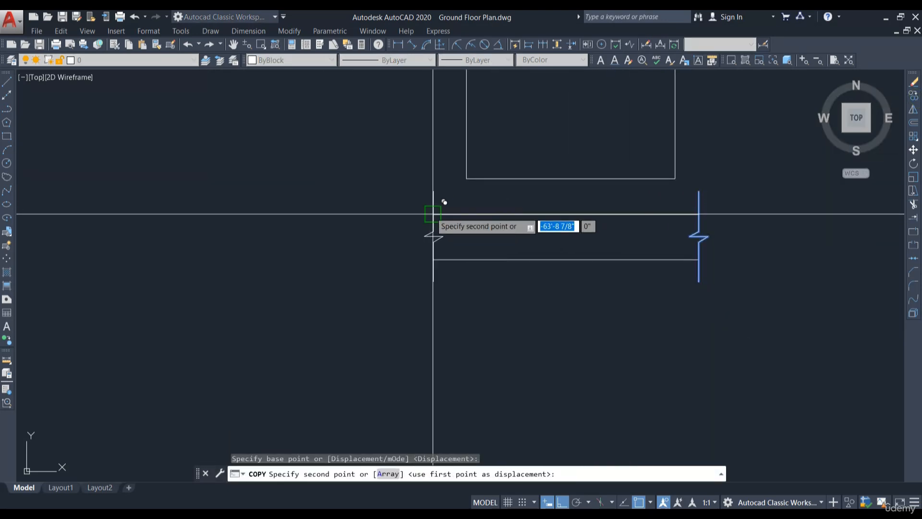
pyautogui.click(432, 214)
pyautogui.press('Escape')
# Step: Stretch the road's right end with its break line about 5'-9" further to the right
pyautogui.moveTo(608, 264); pyautogui.dragTo(541, 282, button='middle')
pyautogui.scroll(-2, 632, 288)
pyautogui.moveTo(632, 288); pyautogui.dragTo(626, 299, button='middle')
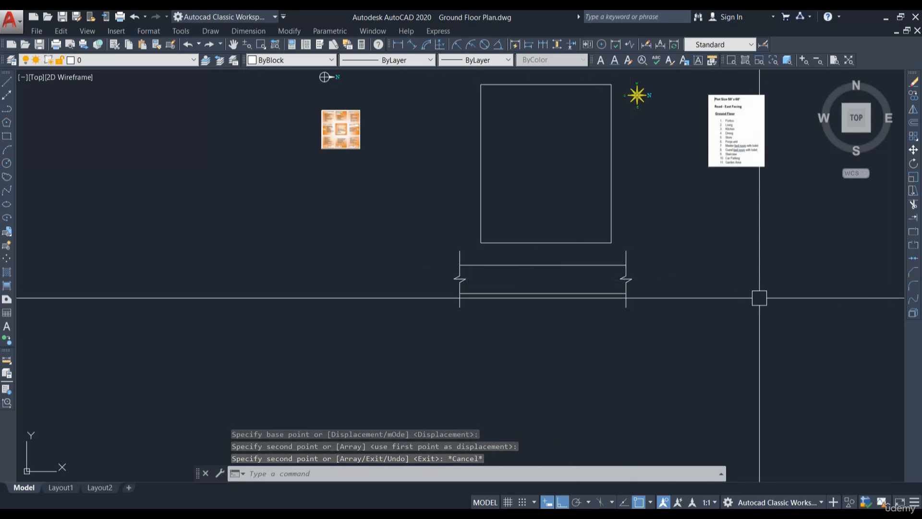
pyautogui.scroll(4, 696, 288)
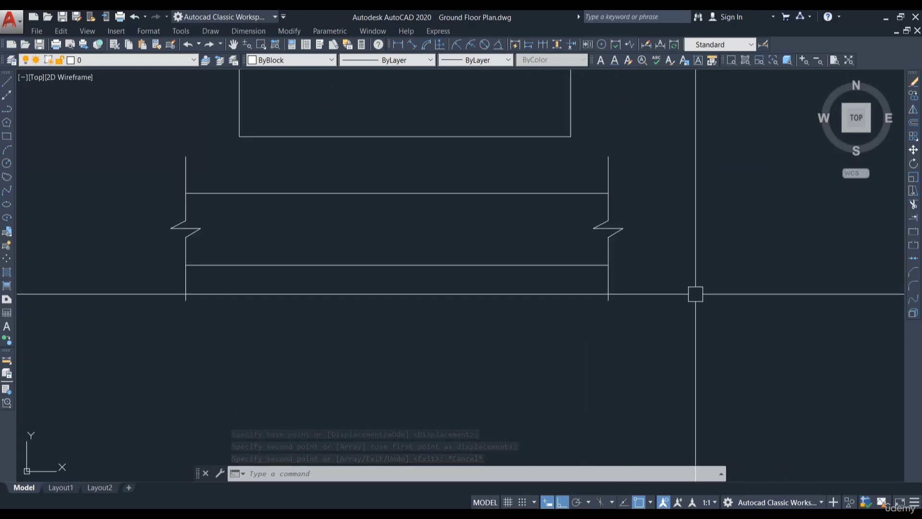
pyautogui.click(650, 353)
pyautogui.click(593, 142)
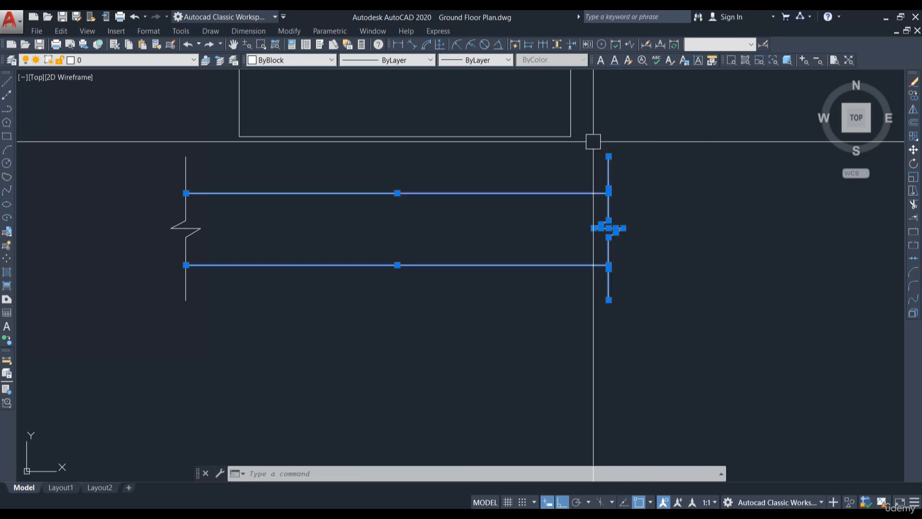
pyautogui.press('Escape')
pyautogui.click(677, 350)
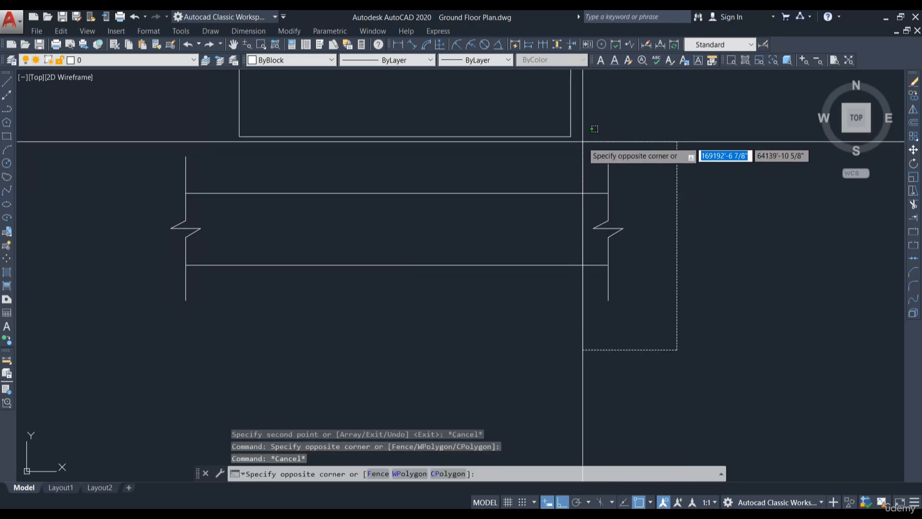
pyautogui.click(582, 141)
pyautogui.write('s')
pyautogui.press('Return')
pyautogui.click(700, 207)
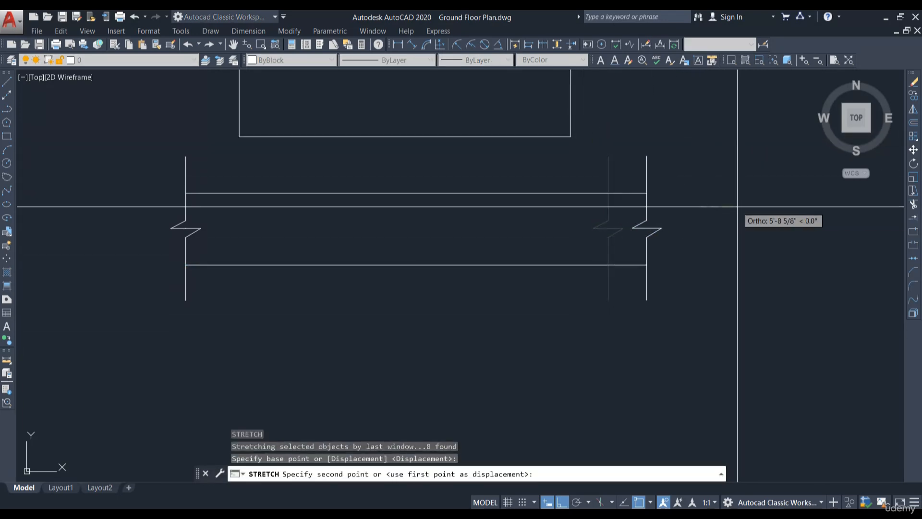
pyautogui.click(739, 206)
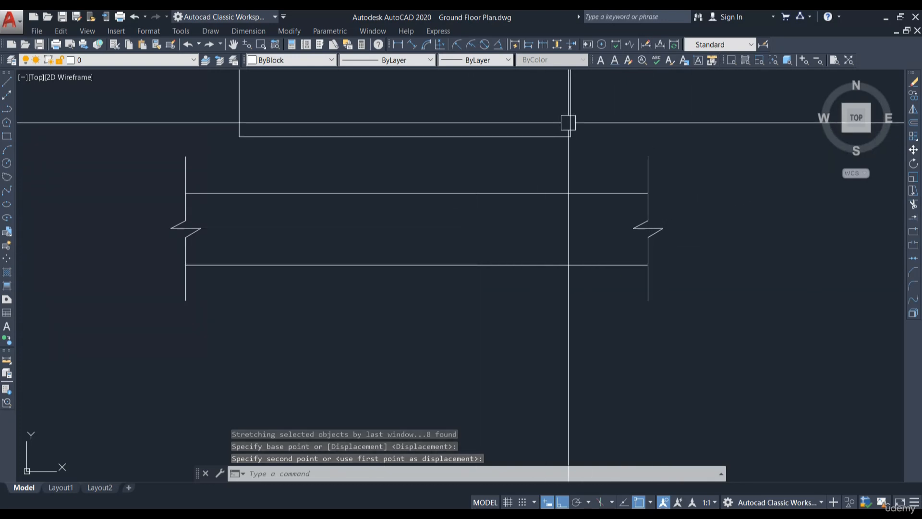
# Step: Stretch the road's left end with its break line further to the left
pyautogui.moveTo(281, 273); pyautogui.dragTo(342, 276, button='middle')
pyautogui.click(294, 354)
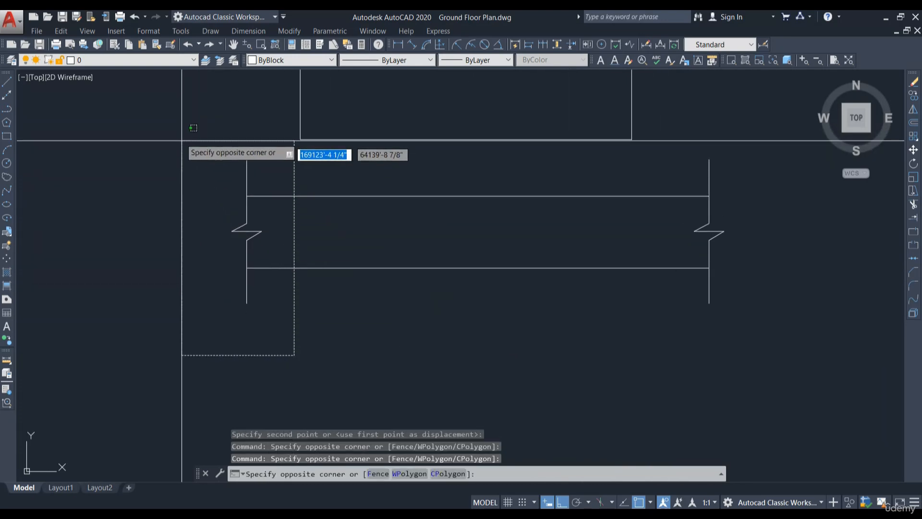
pyautogui.click(163, 164)
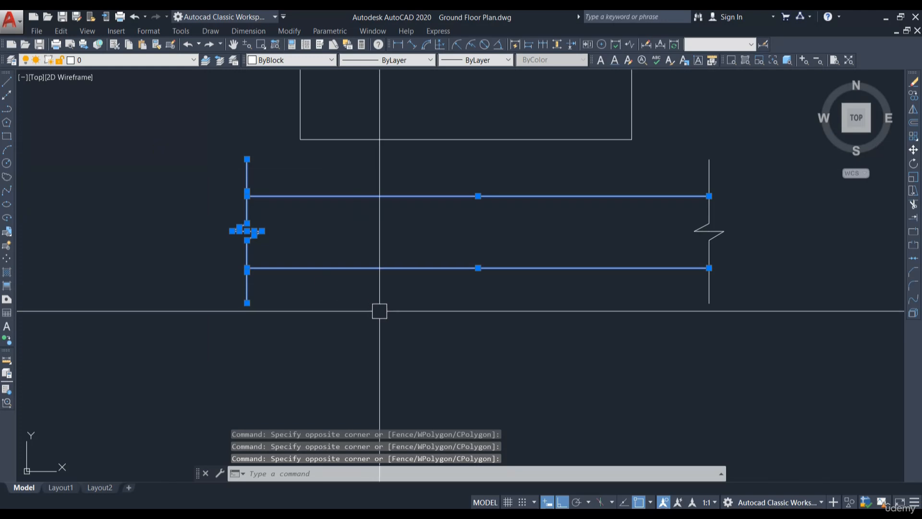
pyautogui.write('s')
pyautogui.press('Return')
pyautogui.click(444, 331)
pyautogui.click(409, 339)
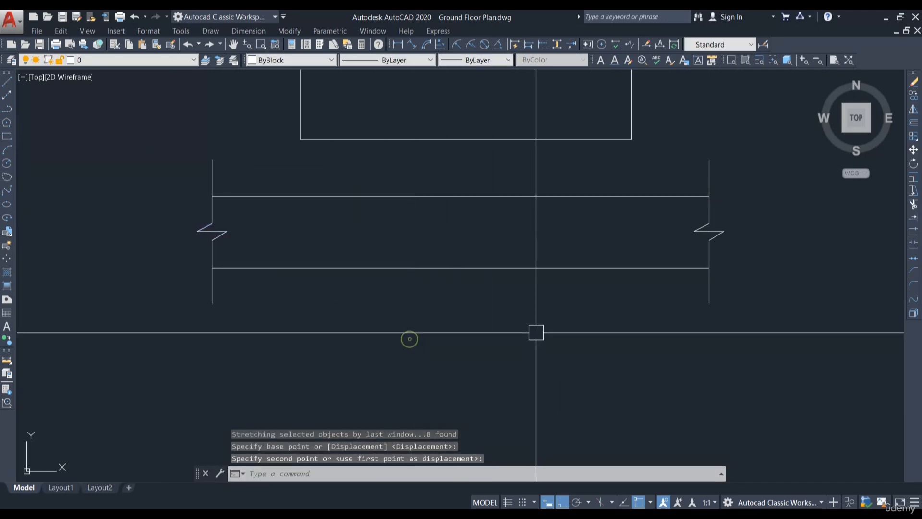
# Step: Convert the road lines and break marks into a block named road
pyautogui.scroll(-3, 534, 329)
pyautogui.write('b')
pyautogui.press('Return')
pyautogui.click(713, 378)
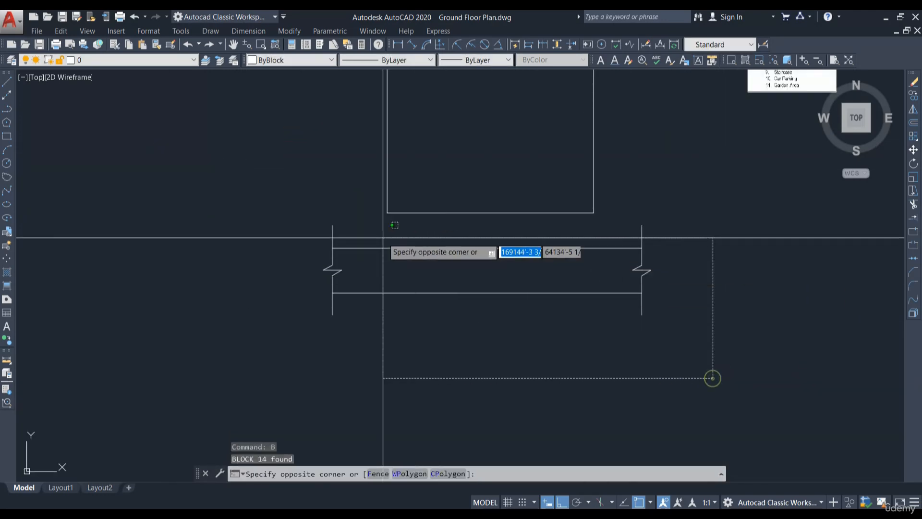
pyautogui.click(281, 219)
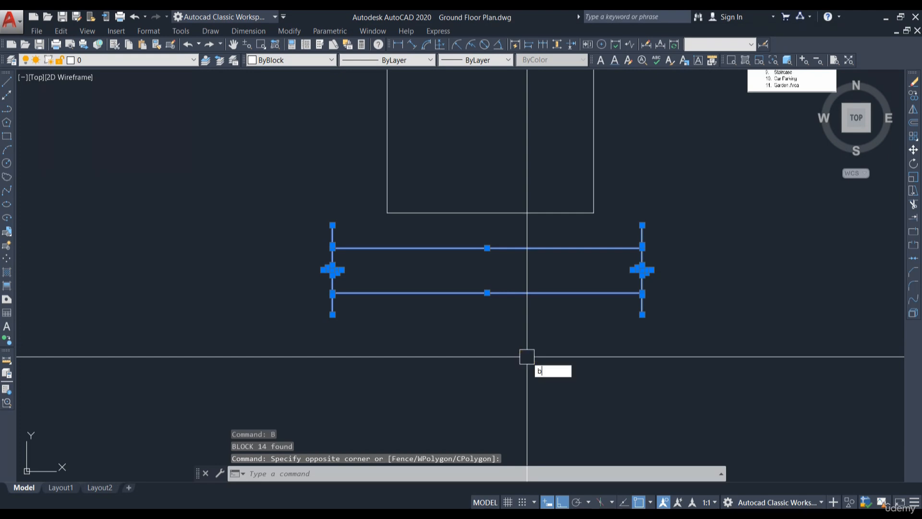
pyautogui.write('b')
pyautogui.press('Return')
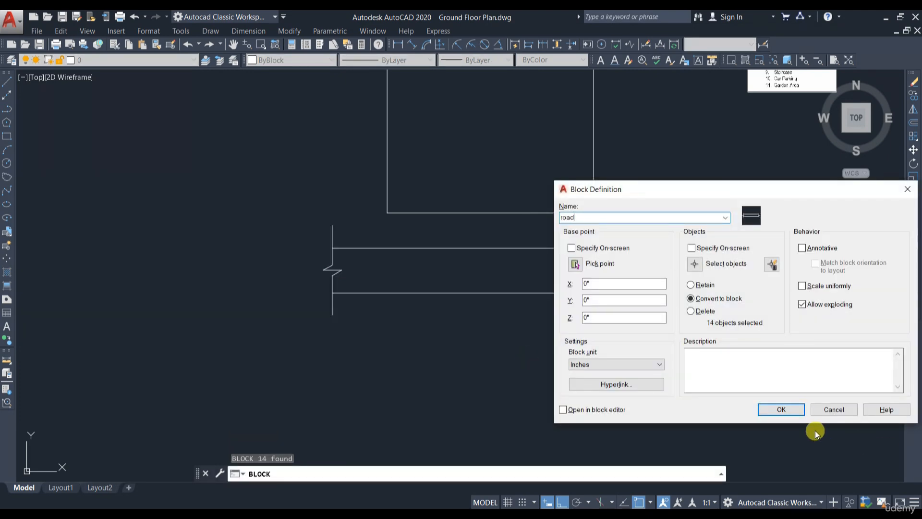
pyautogui.click(781, 409)
pyautogui.press('Escape')
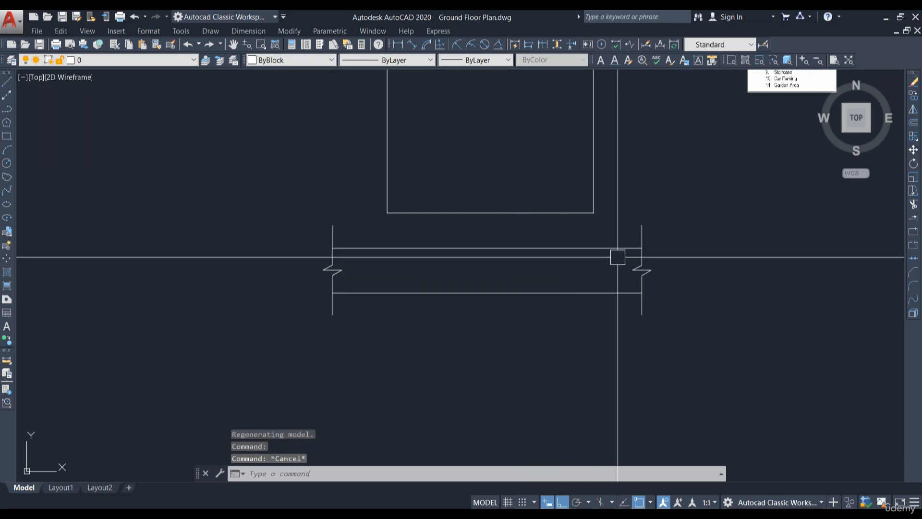
# Step: Edit the road block, set all its objects to colour 253, and save the changes
pyautogui.doubleClick(615, 249)
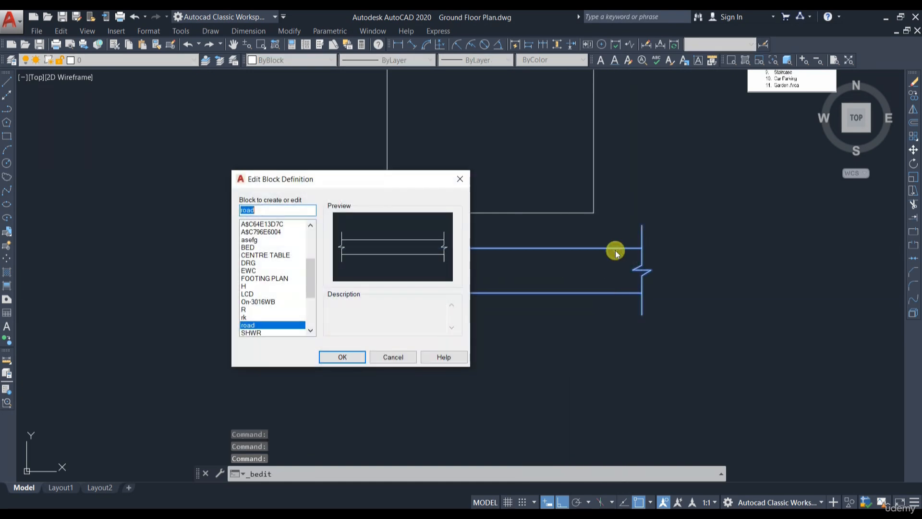
pyautogui.click(356, 363)
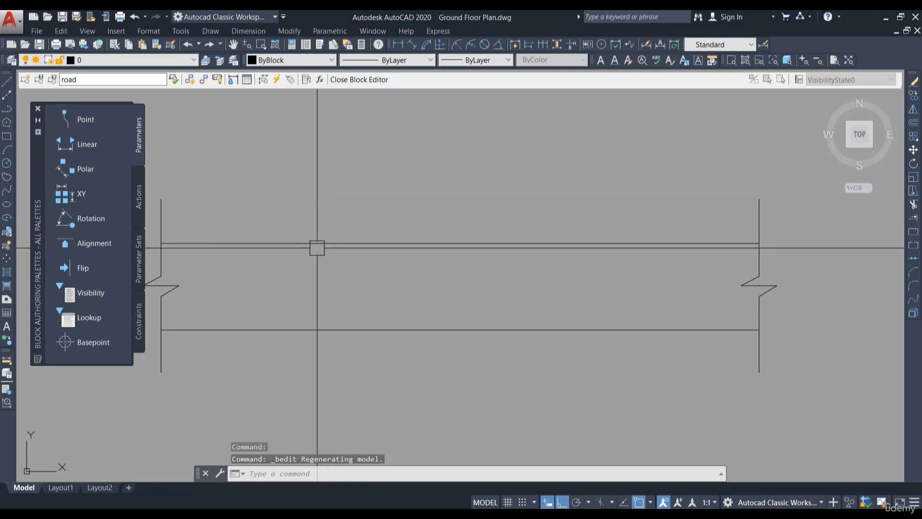
pyautogui.scroll(-4, 593, 211)
pyautogui.click(707, 286)
pyautogui.click(308, 119)
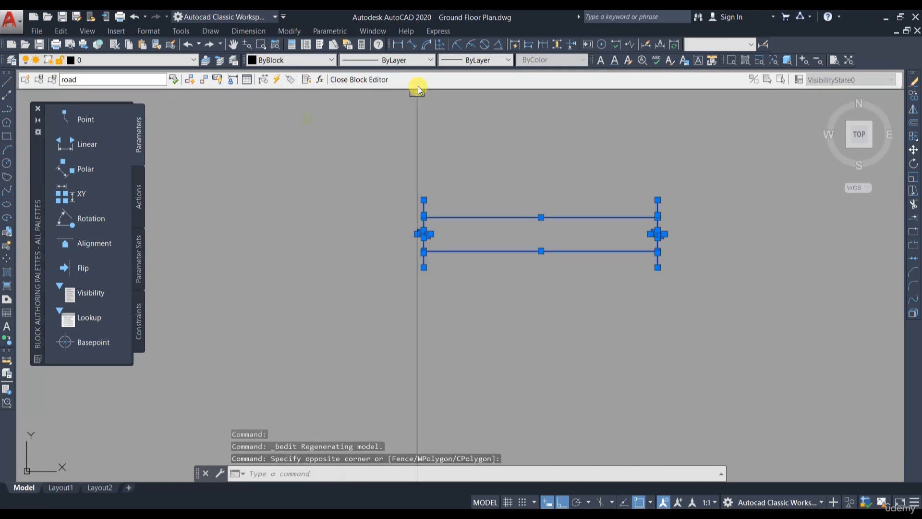
pyautogui.click(330, 61)
pyautogui.click(294, 161)
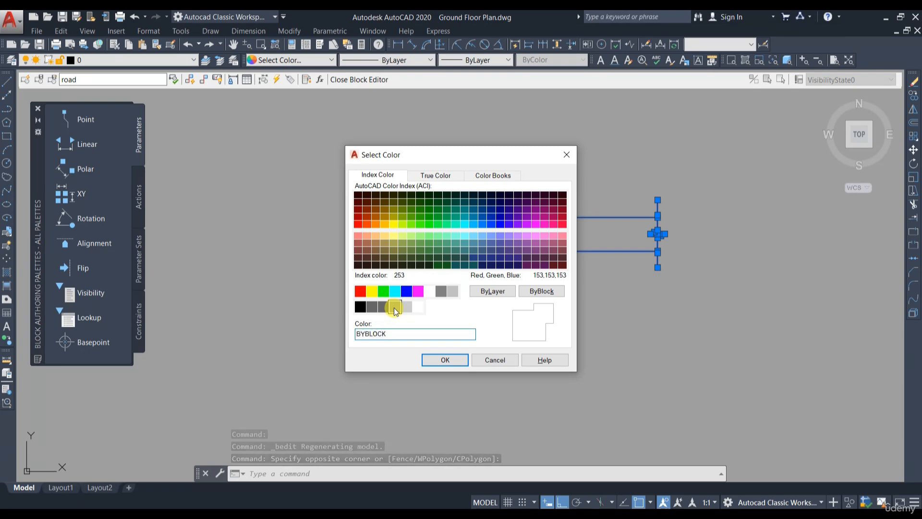
pyautogui.click(451, 364)
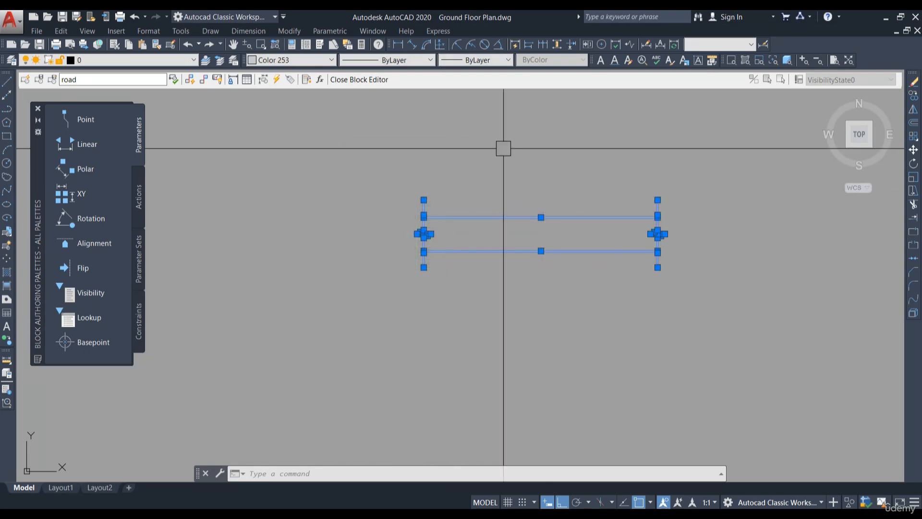
pyautogui.click(374, 80)
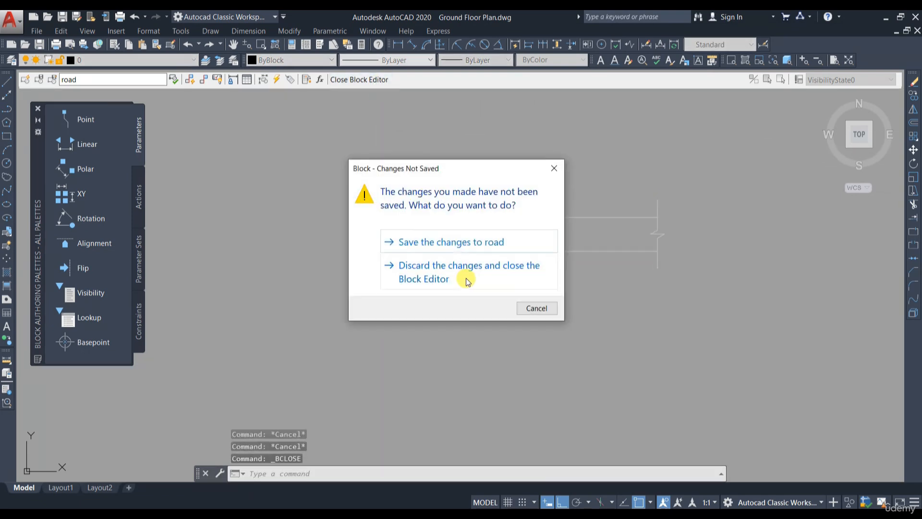
pyautogui.click(446, 244)
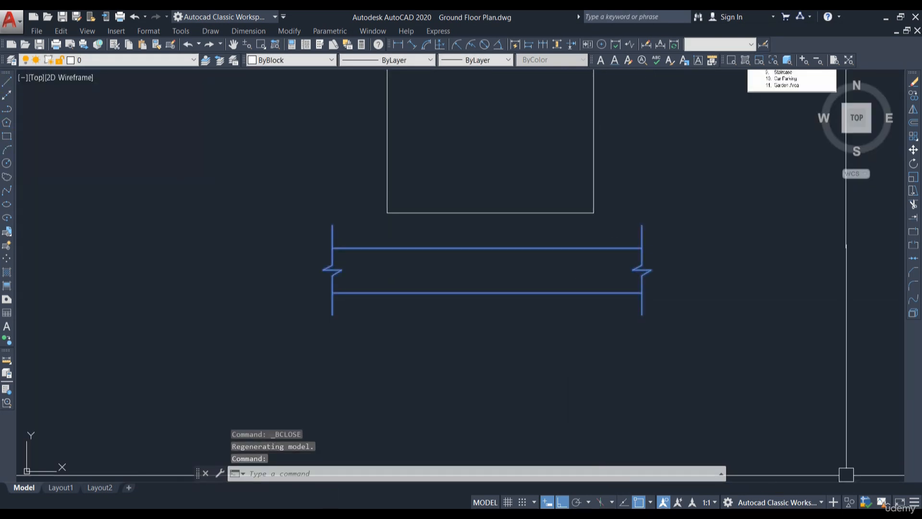
# Step: Move the road block up so its upper line meets the plot's bottom edge
pyautogui.write('m')
pyautogui.press('Return')
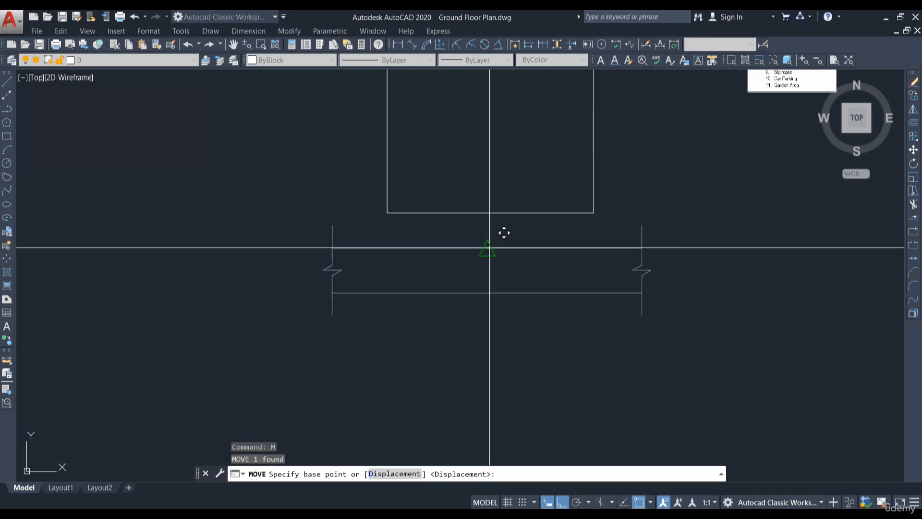
pyautogui.click(489, 249)
pyautogui.click(486, 213)
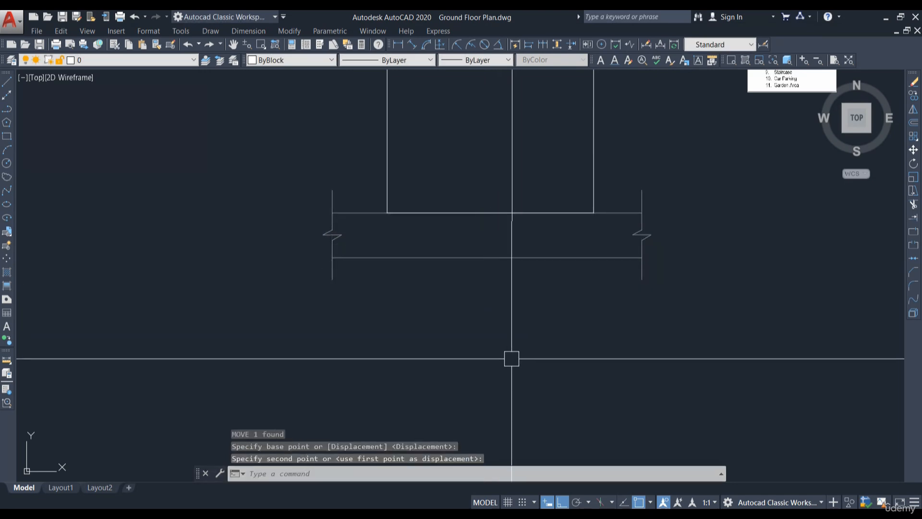
pyautogui.scroll(-4, 480, 312)
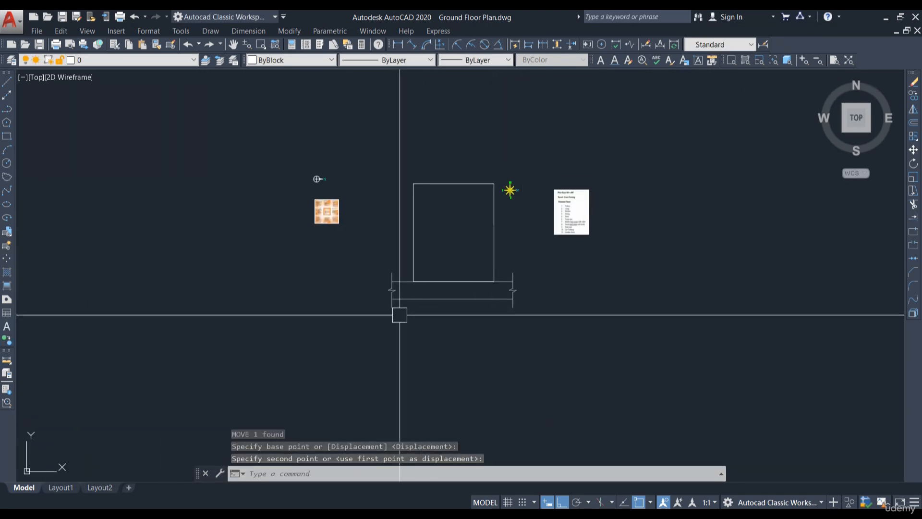
pyautogui.scroll(2, 475, 286)
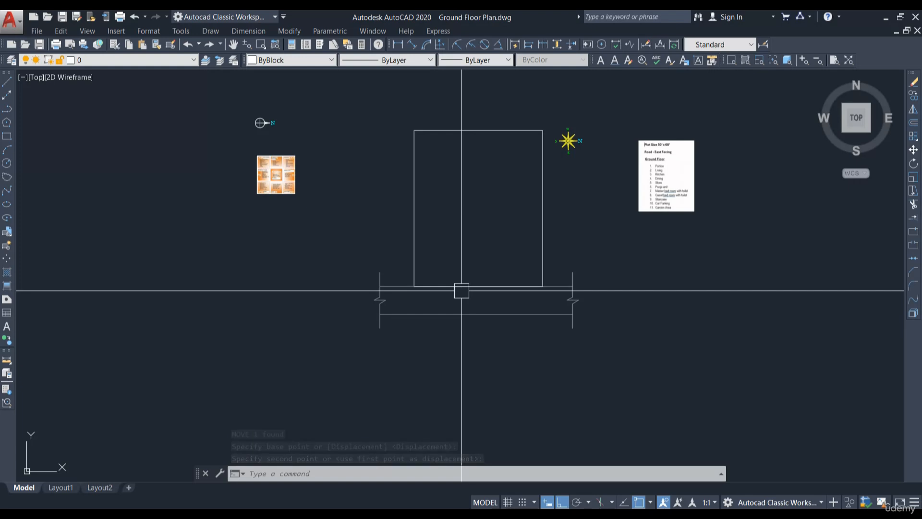
pyautogui.scroll(4, 461, 290)
pyautogui.scroll(-2, 464, 278)
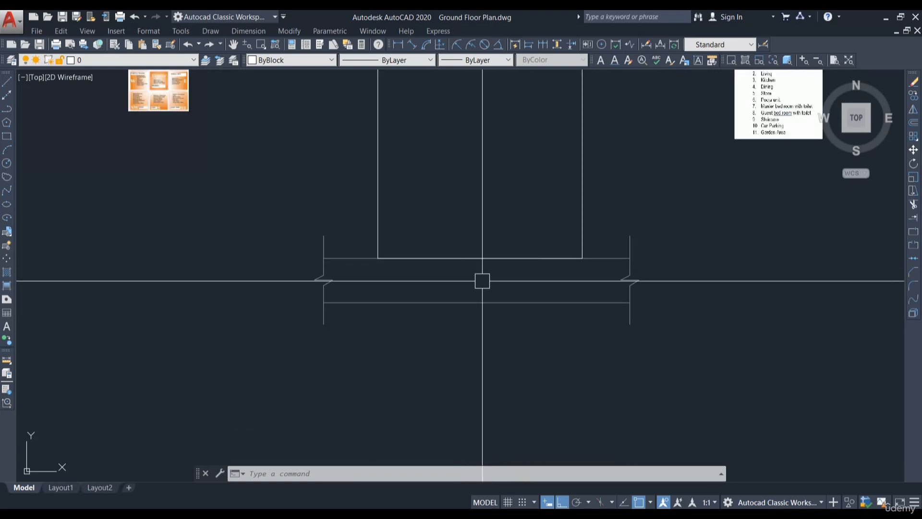
pyautogui.scroll(1, 608, 72)
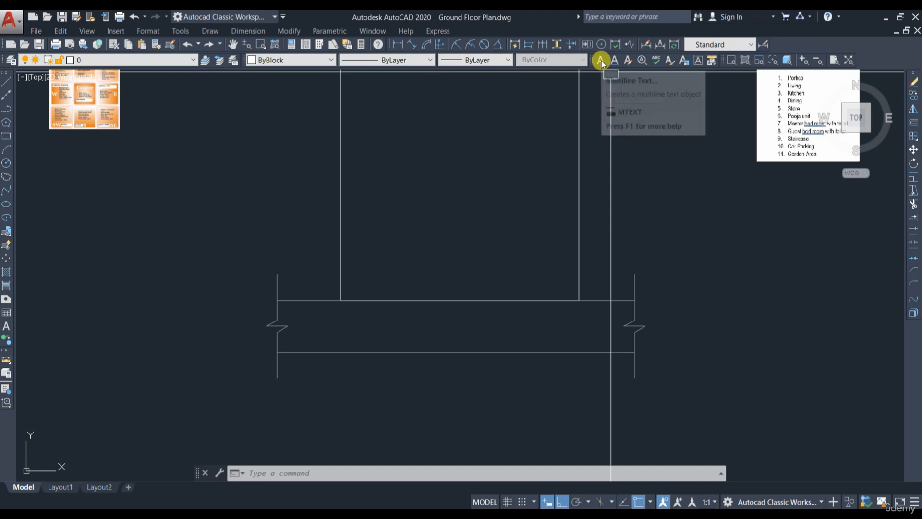
# Step: Add a multiline text label inside the road reading 20' on one line and ROAD on the next
pyautogui.click(602, 61)
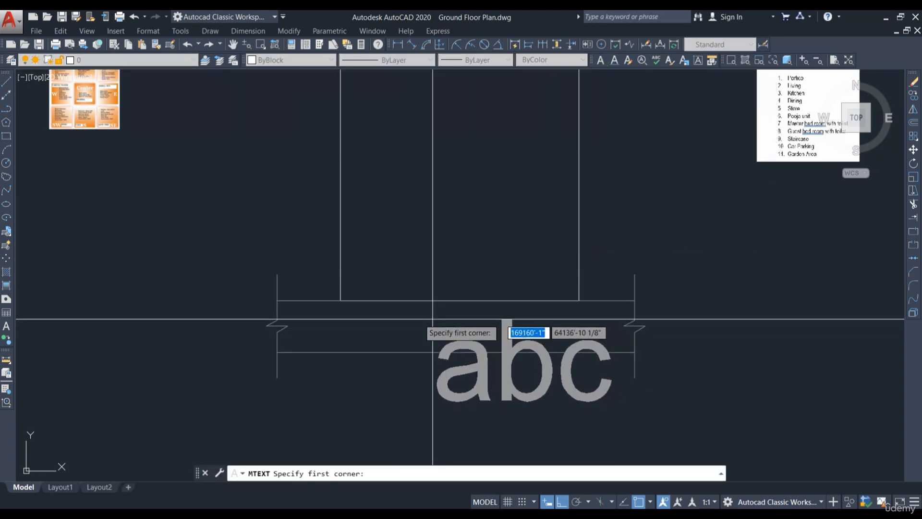
pyautogui.click(417, 316)
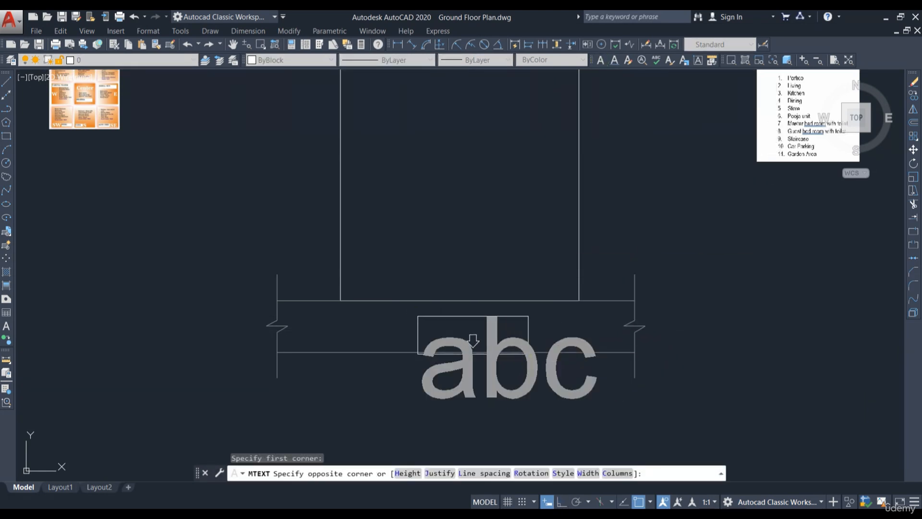
pyautogui.click(550, 379)
pyautogui.scroll(-4, 482, 296)
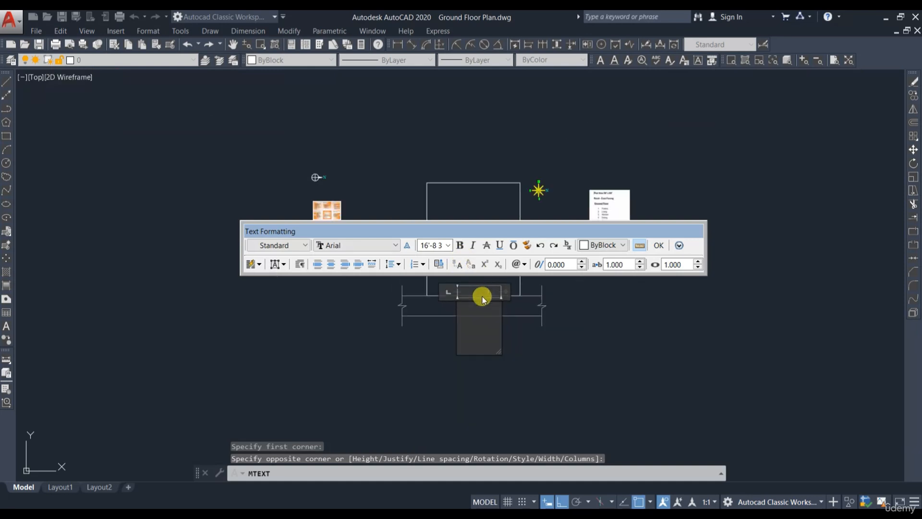
pyautogui.scroll(4, 479, 323)
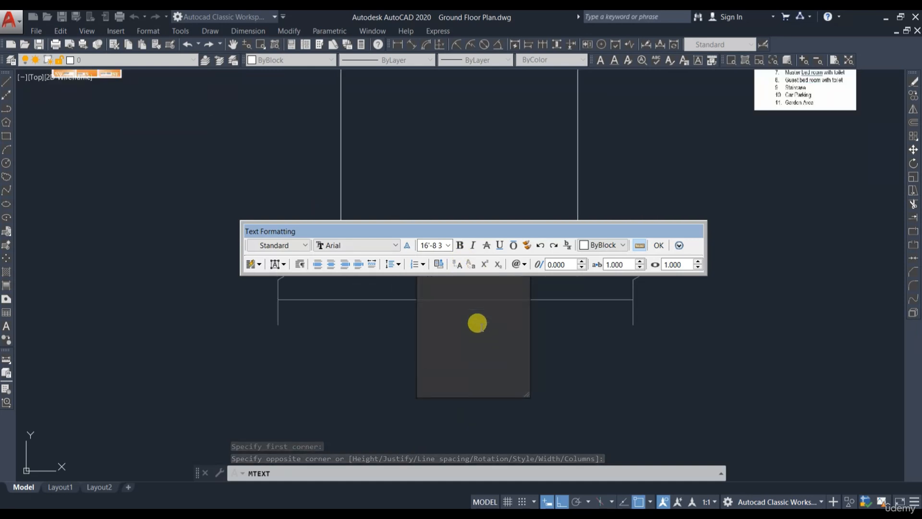
pyautogui.write('ROAD')
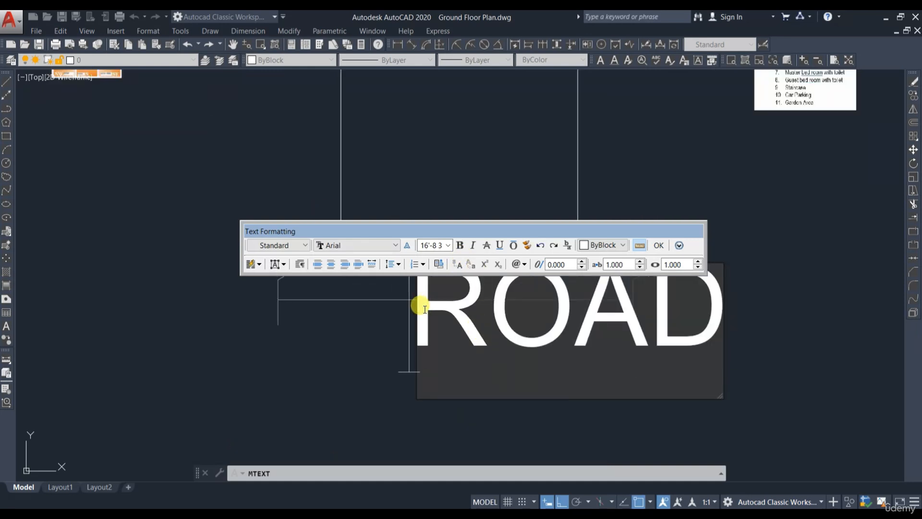
pyautogui.write('2')
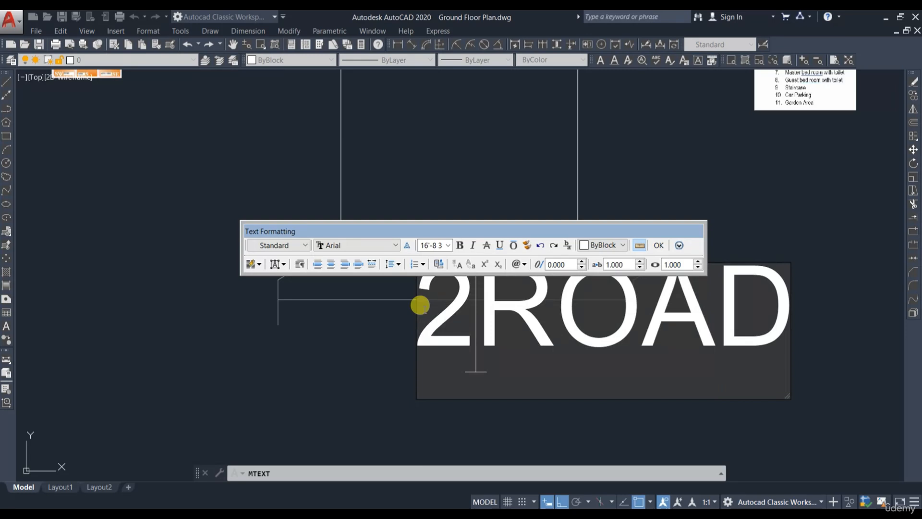
pyautogui.write('0')
pyautogui.press('Return')
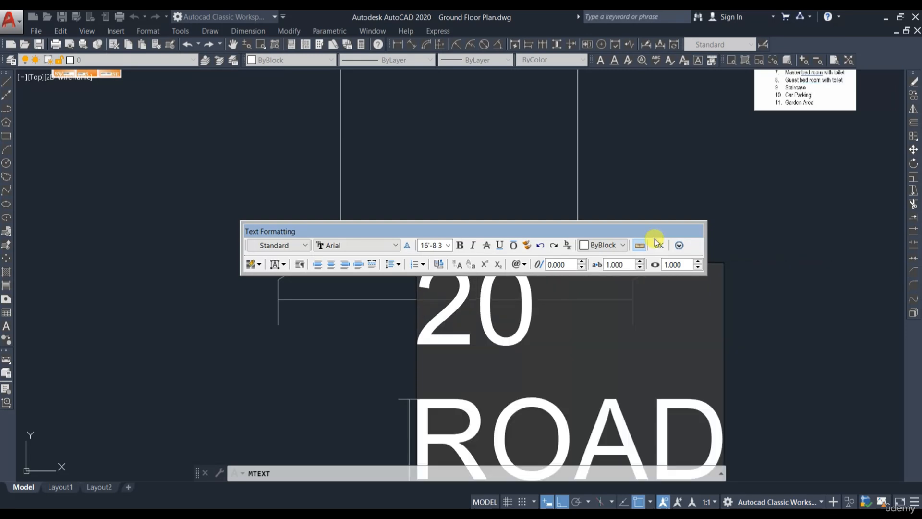
pyautogui.click(658, 245)
# Step: Edit the road label so it reads 20' ROAD on a single line
pyautogui.scroll(-4, 598, 96)
pyautogui.doubleClick(547, 262)
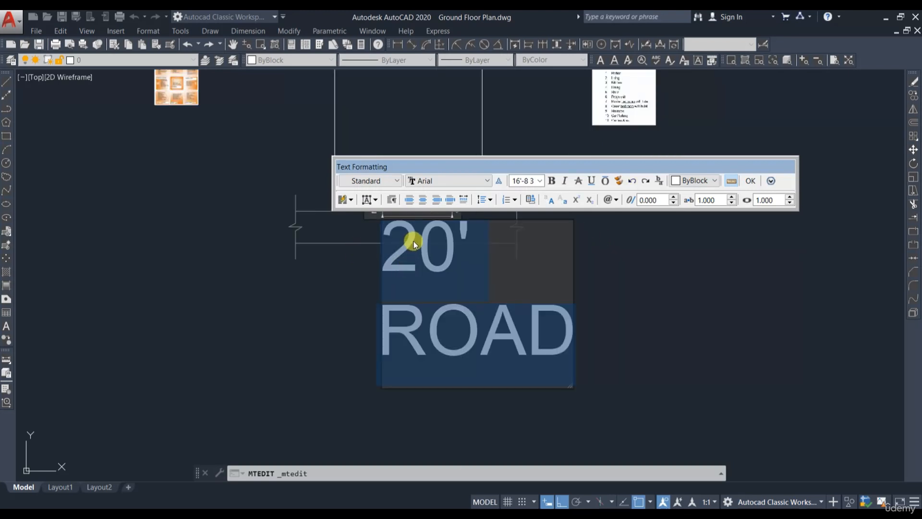
pyautogui.click(539, 182)
pyautogui.click(537, 191)
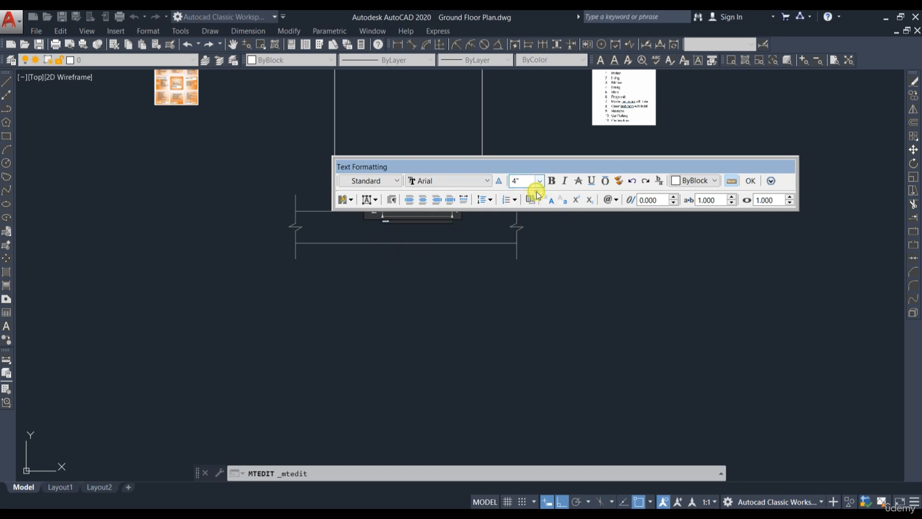
pyautogui.write('8')
pyautogui.write("'")
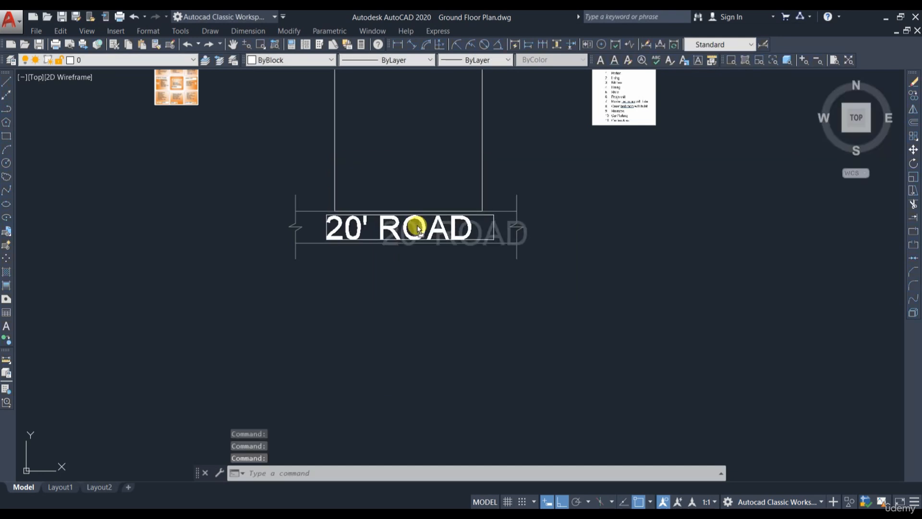
pyautogui.click(417, 228)
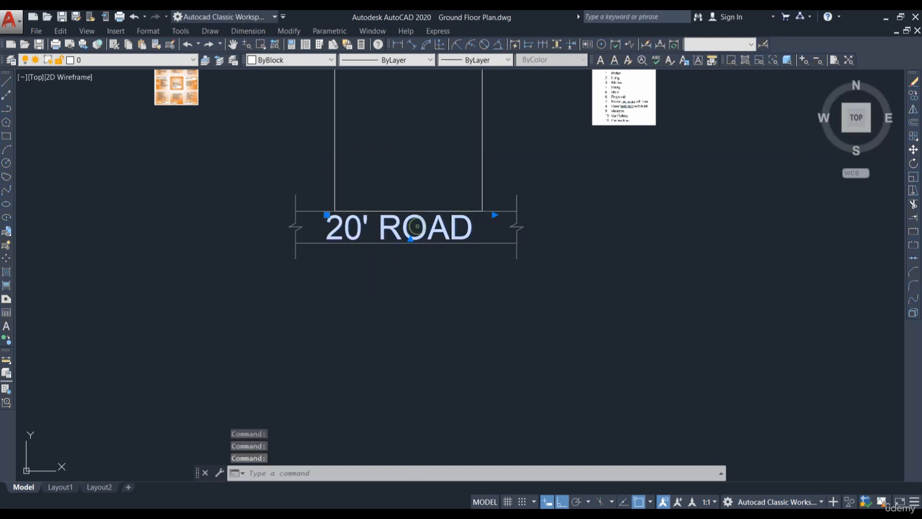
# Step: Reopen the road label's text editor and reduce its text height
pyautogui.doubleClick(335, 219)
pyautogui.press('Escape')
pyautogui.doubleClick(323, 217)
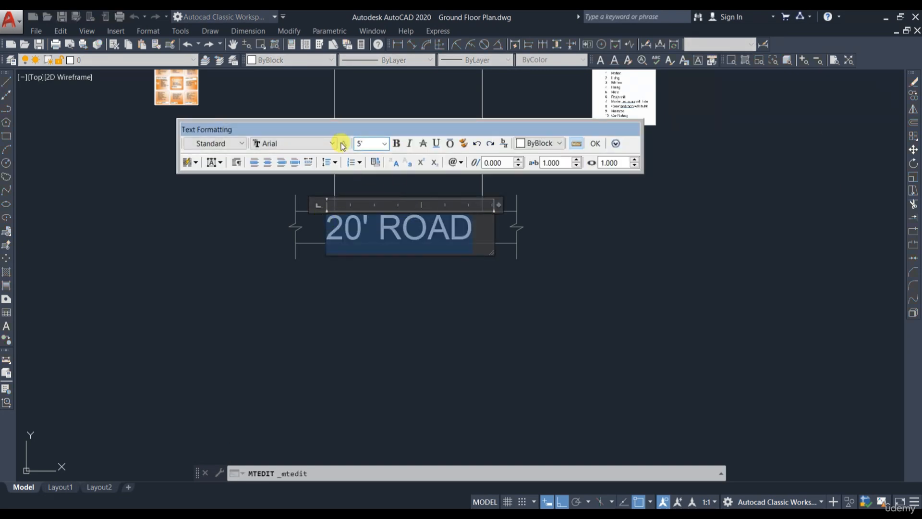
pyautogui.press('Return')
pyautogui.click(337, 274)
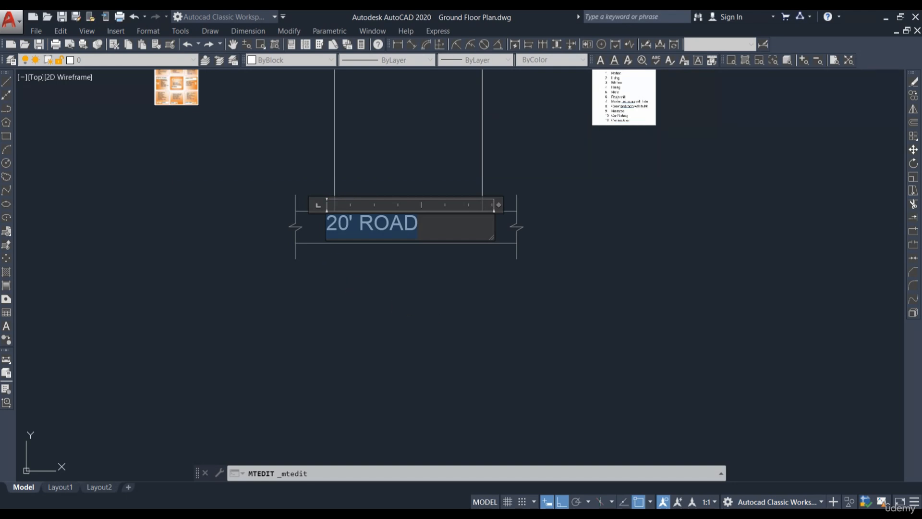
pyautogui.scroll(6, 432, 249)
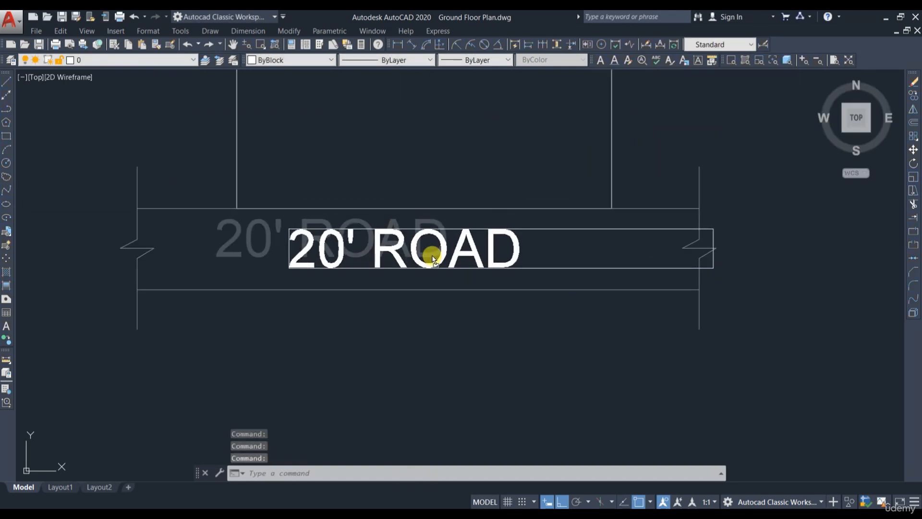
# Step: Change the road label's font to Times New Roman and its text height to 3'
pyautogui.doubleClick(432, 255)
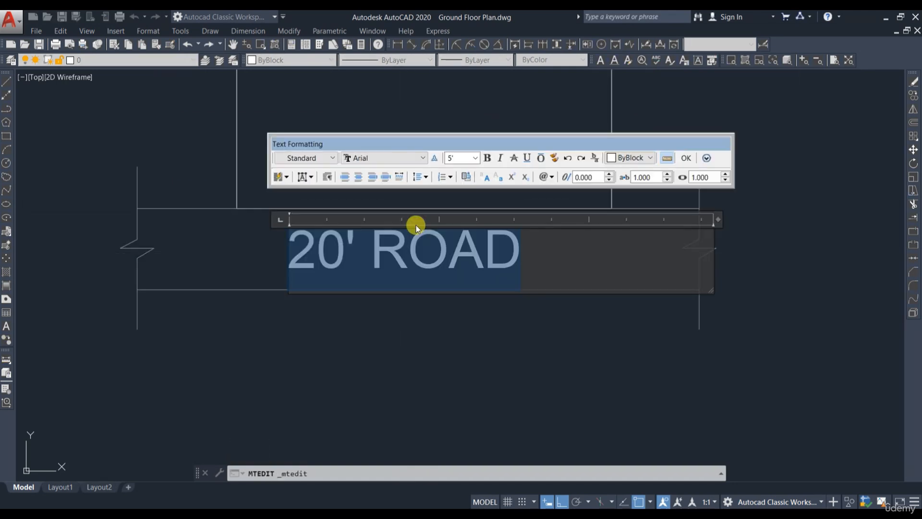
pyautogui.click(423, 158)
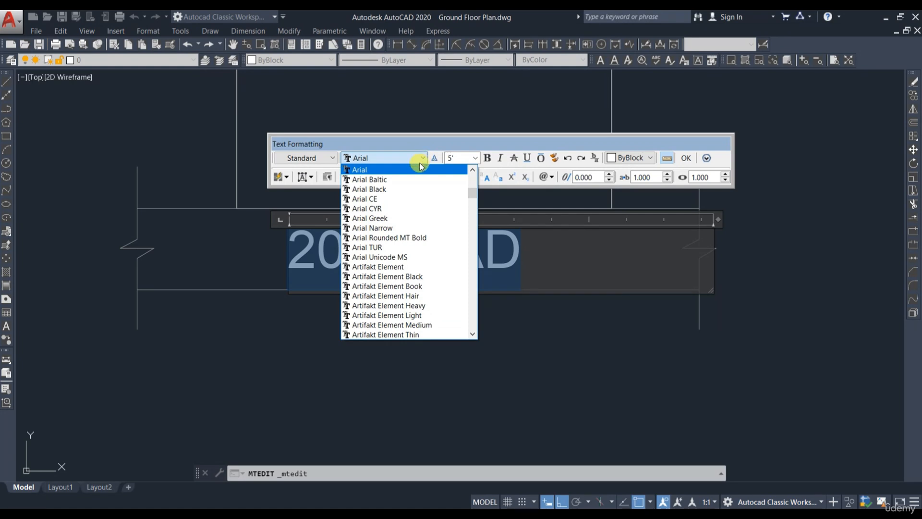
pyautogui.scroll(-10, 388, 283)
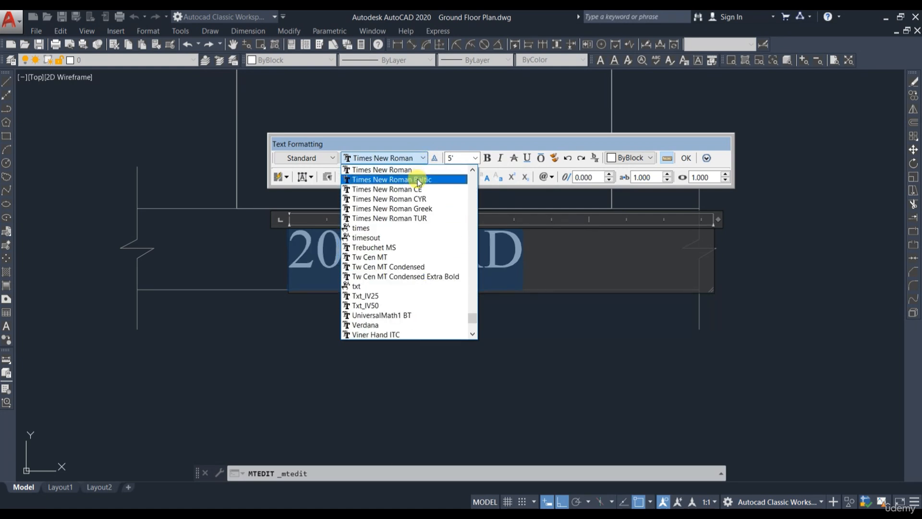
pyautogui.click(401, 172)
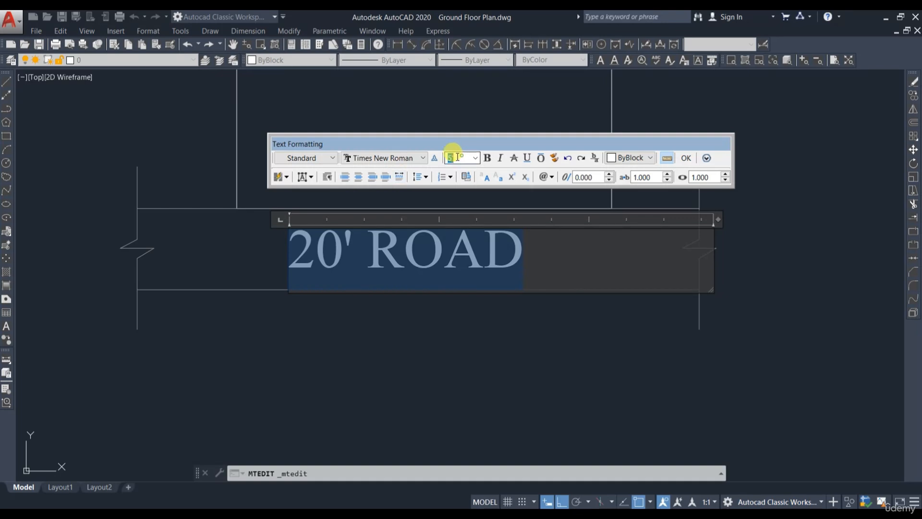
pyautogui.write('3')
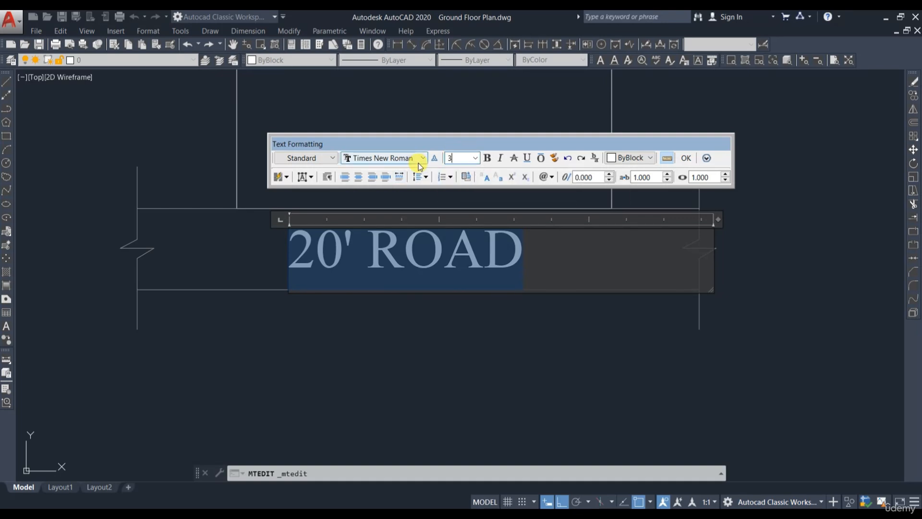
pyautogui.press('Return')
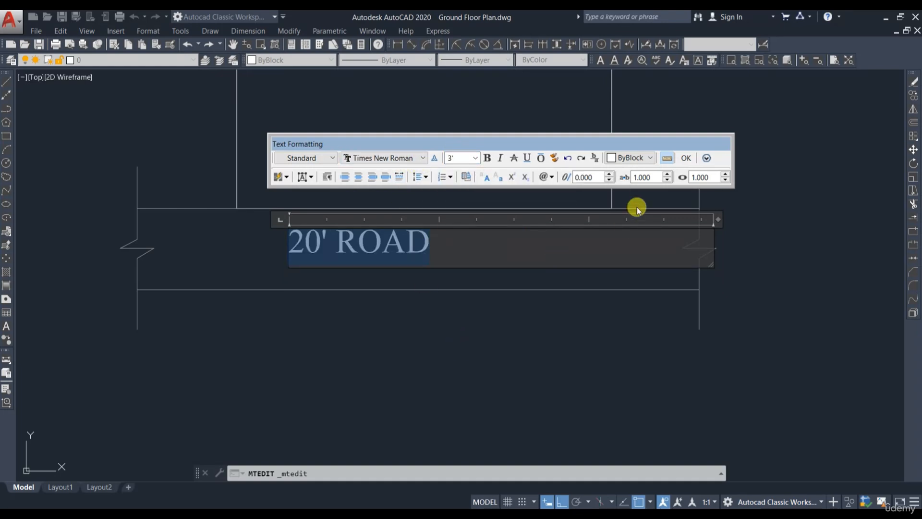
pyautogui.click(691, 158)
# Step: Move the 20' ROAD label to the middle of the road
pyautogui.click(379, 248)
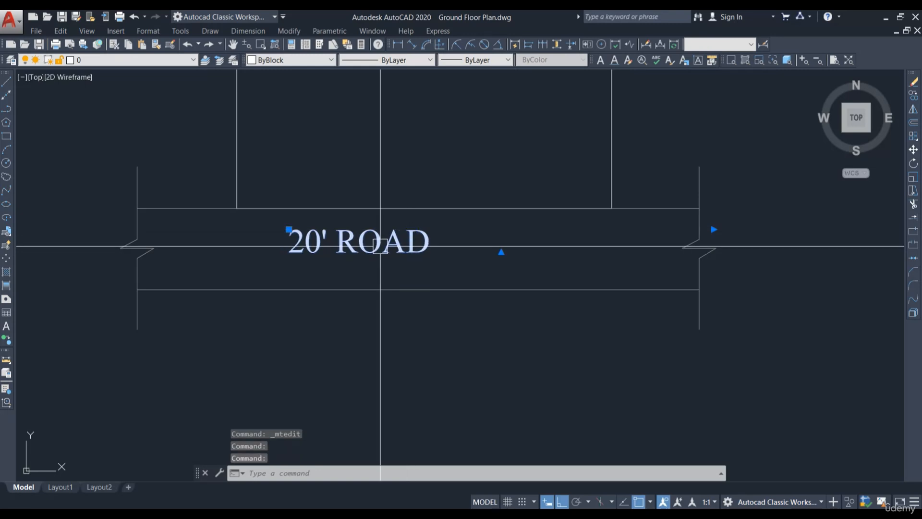
pyautogui.moveTo(379, 247); pyautogui.dragTo(435, 254)
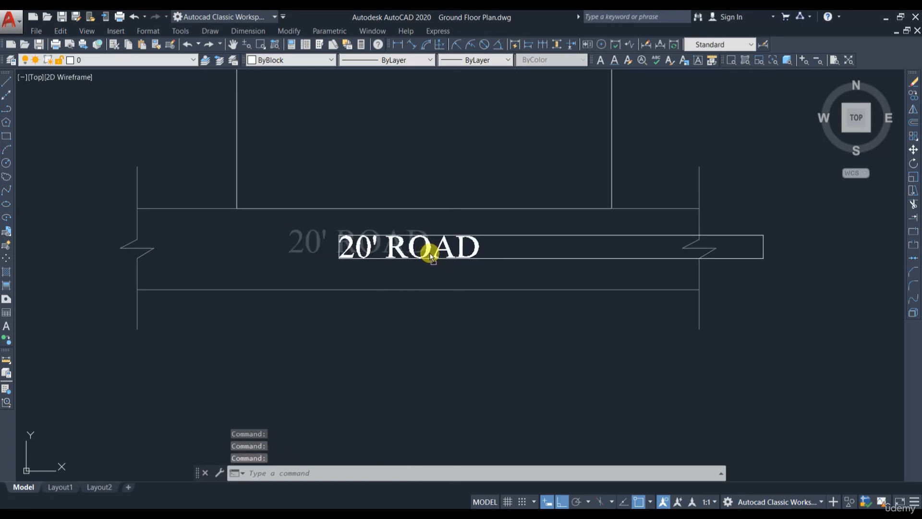
pyautogui.moveTo(430, 253); pyautogui.dragTo(431, 253)
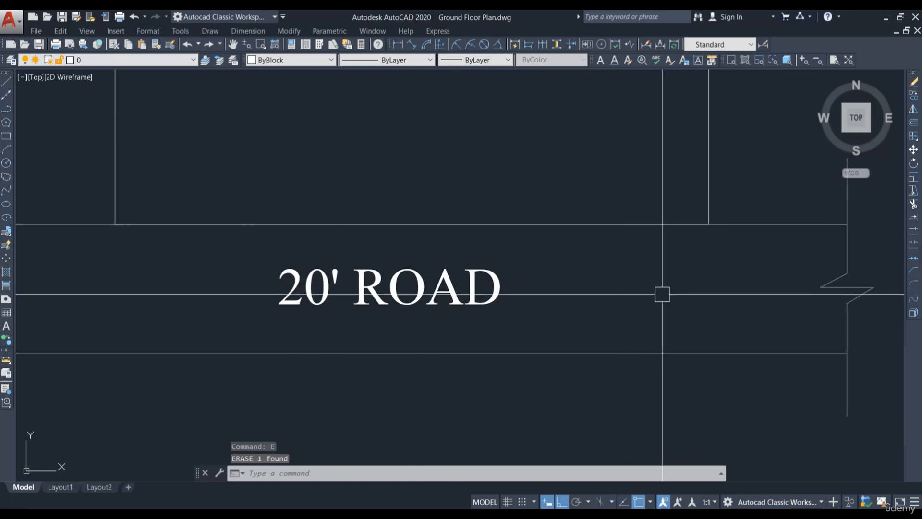
# Step: Draw a leader arrow pointing right beside the road label, without annotation text
pyautogui.write('e')
pyautogui.press('Return')
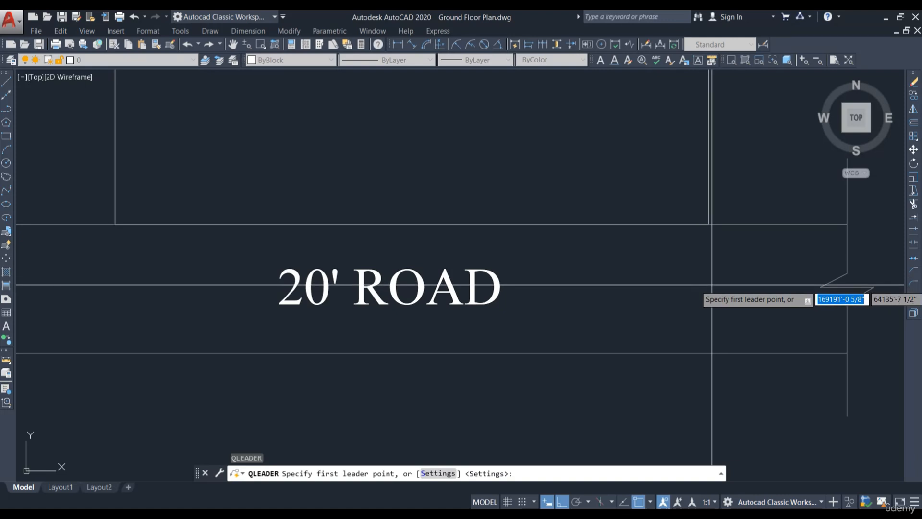
pyautogui.click(711, 285)
pyautogui.click(626, 295)
pyautogui.press('Return')
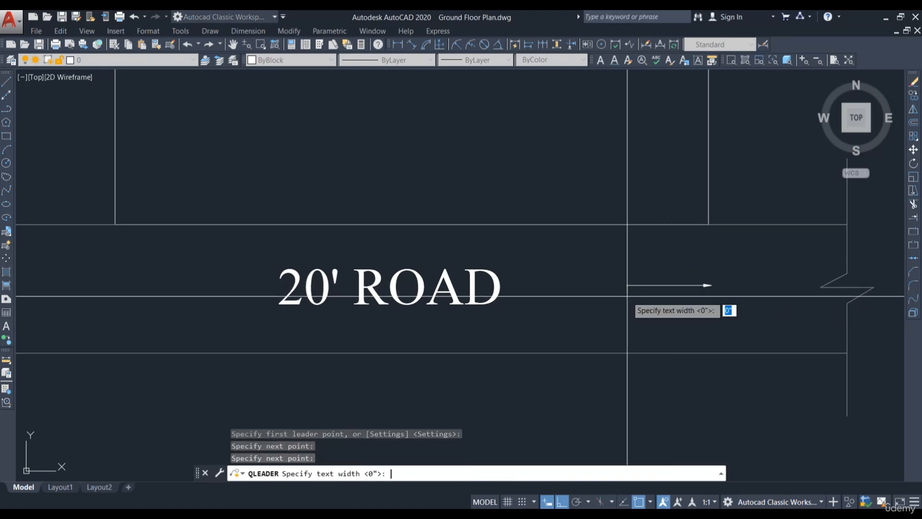
pyautogui.press('Return')
pyautogui.press('Return')
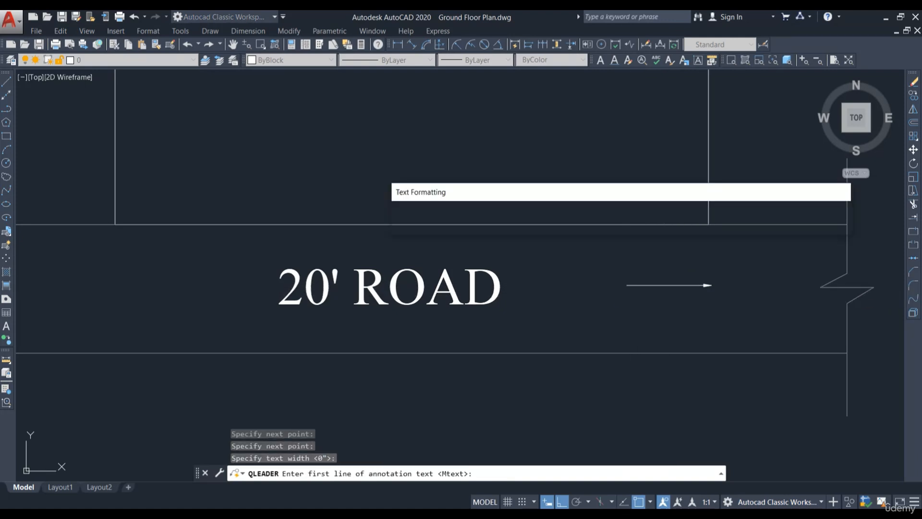
pyautogui.click(809, 206)
# Step: Set the leader's arrow size to 2'
pyautogui.scroll(2, 708, 286)
pyautogui.doubleClick(705, 286)
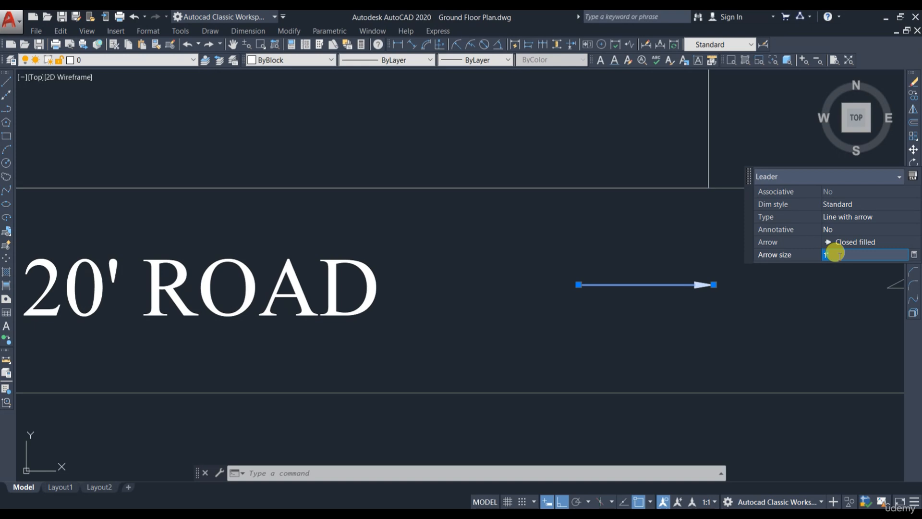
pyautogui.scroll(-2, 811, 283)
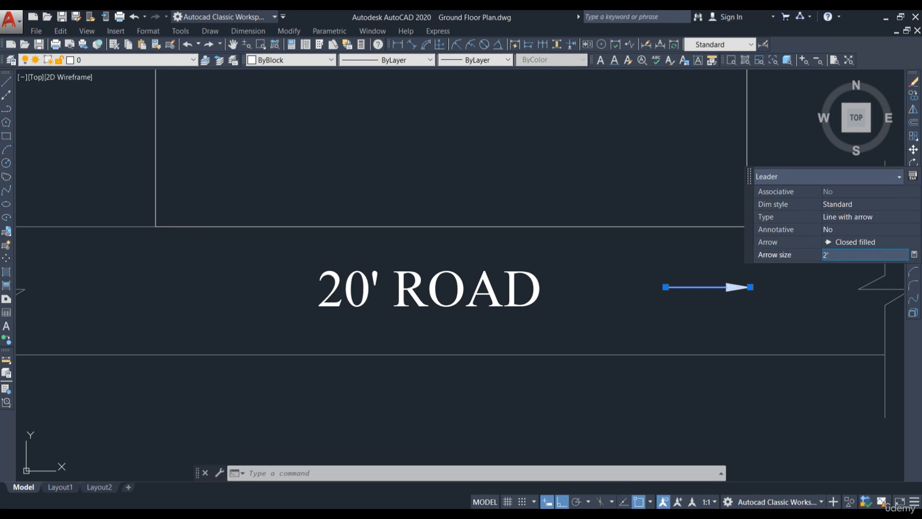
pyautogui.press('Escape')
# Step: Mirror the leader arrow about a vertical line through the road's centre so a second arrow points left
pyautogui.scroll(-4, 646, 313)
pyautogui.scroll(2, 672, 308)
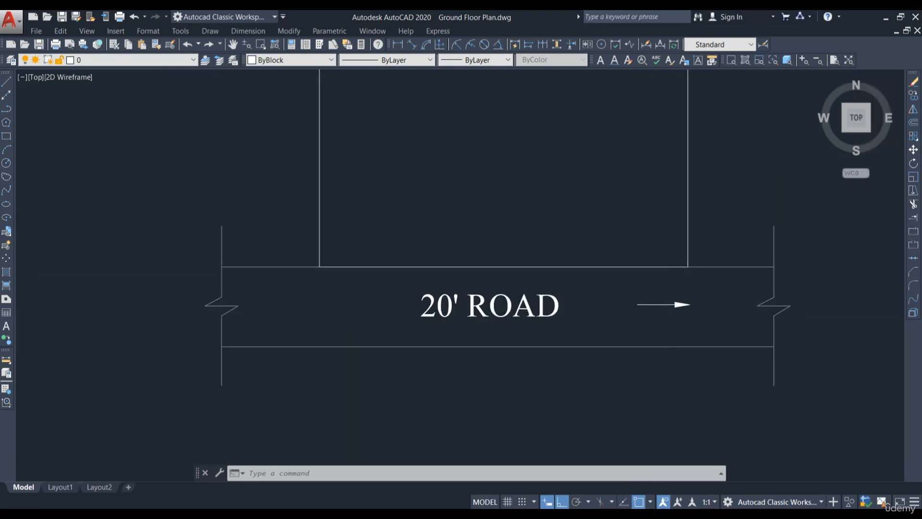
pyautogui.scroll(2, 671, 311)
pyautogui.click(671, 300)
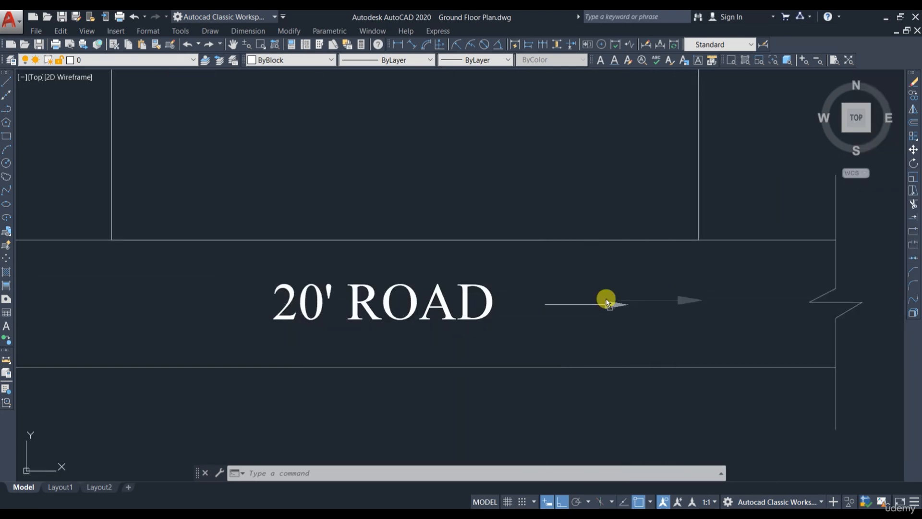
pyautogui.scroll(-4, 614, 297)
pyautogui.click(665, 301)
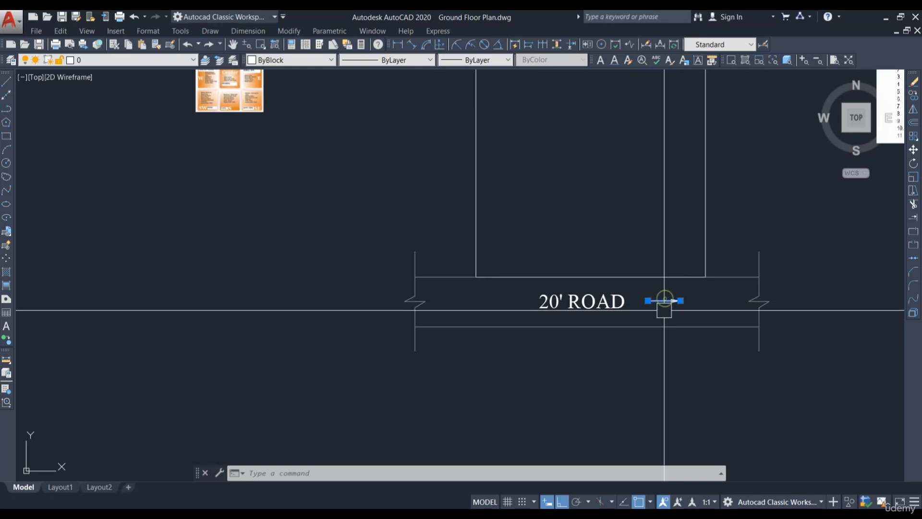
pyautogui.click(913, 110)
pyautogui.click(566, 372)
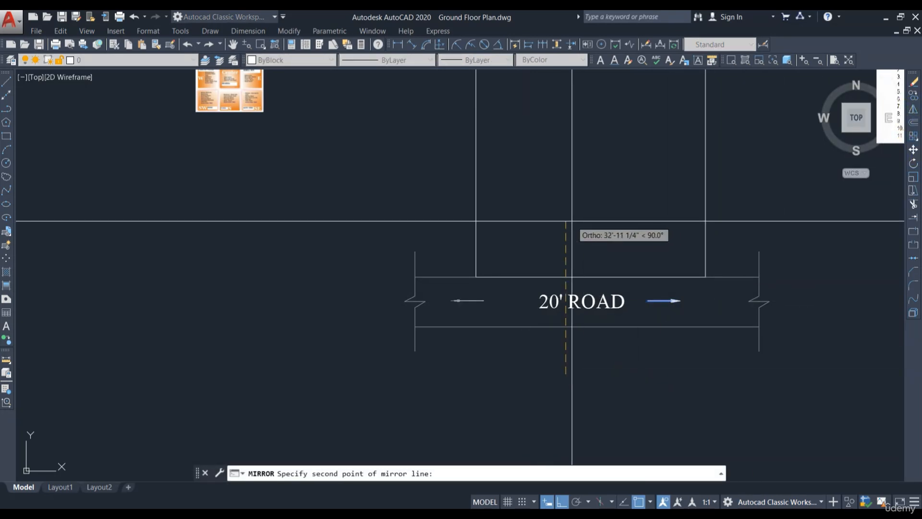
pyautogui.press('Return')
# Step: Pick the mirror line's second point to finish the left-pointing copy of the road arrow
pyautogui.scroll(1, 509, 293)
pyautogui.scroll(-1, 468, 281)
pyautogui.click(444, 294)
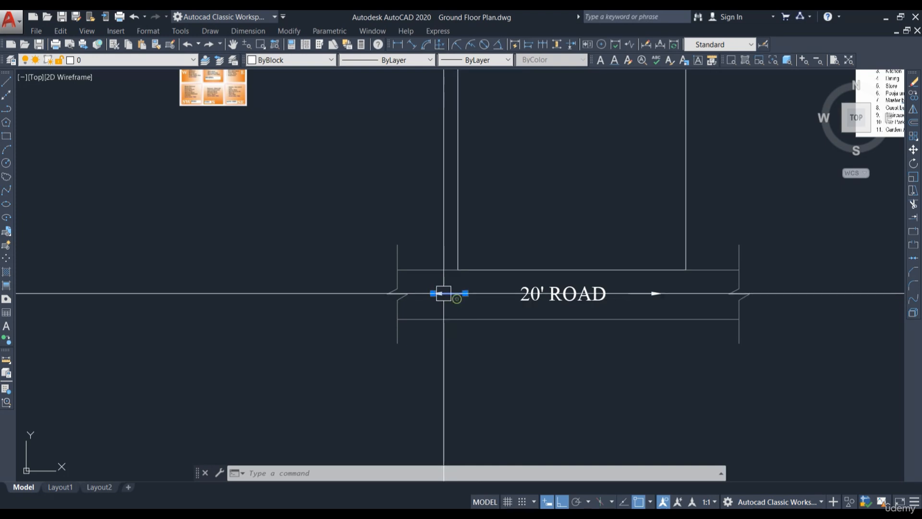
pyautogui.moveTo(471, 297); pyautogui.dragTo(476, 297)
# Step: Select both road arrows and set their colour to index colour 253
pyautogui.scroll(2, 589, 338)
pyautogui.click(412, 265)
pyautogui.click(686, 255)
pyautogui.click(661, 278)
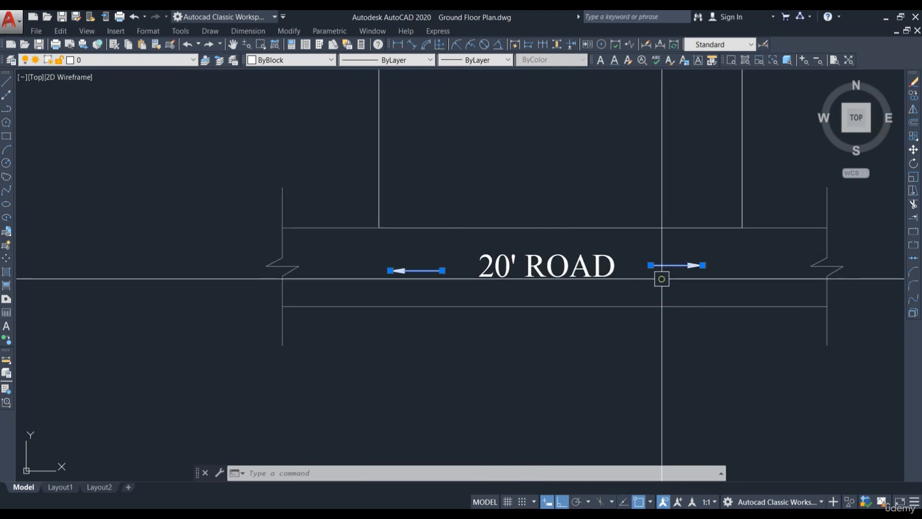
pyautogui.click(296, 61)
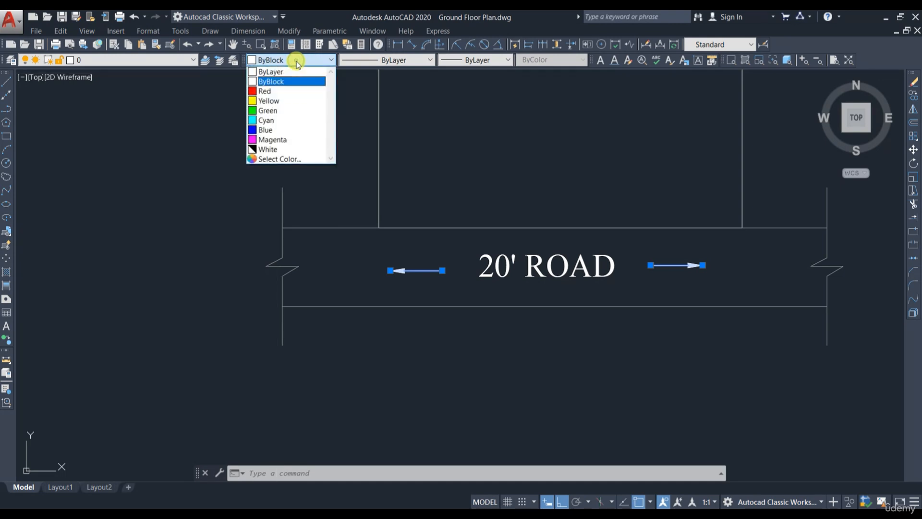
pyautogui.click(293, 160)
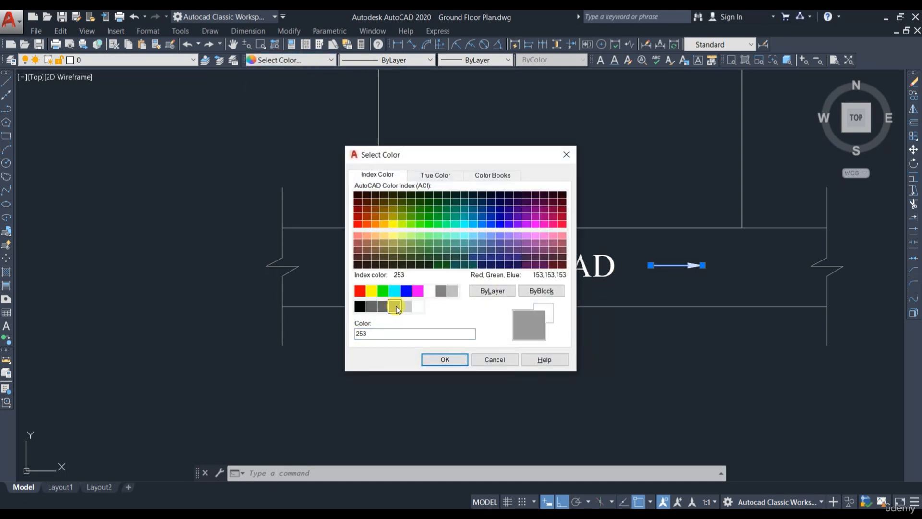
pyautogui.click(461, 363)
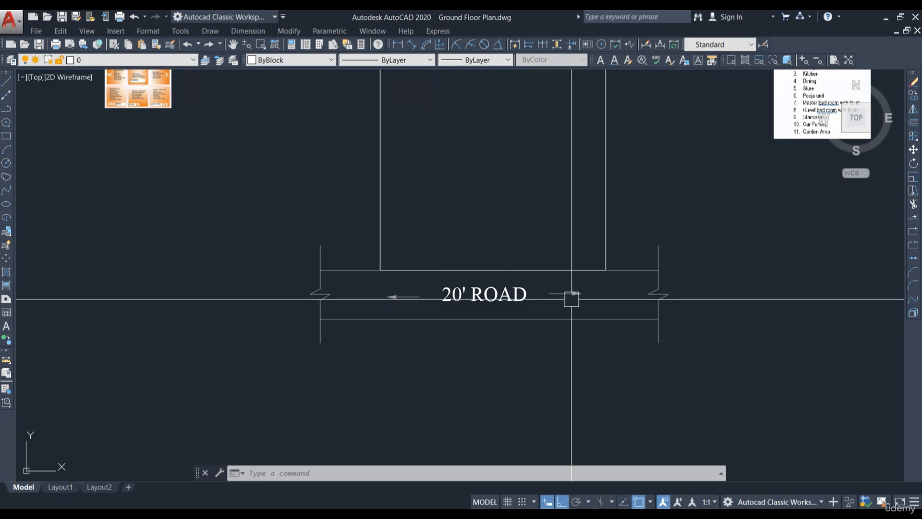
# Step: Zoom around the drawing to examine the plot outline, north arrow, plot details list and vastu reference image
pyautogui.scroll(-3, 495, 291)
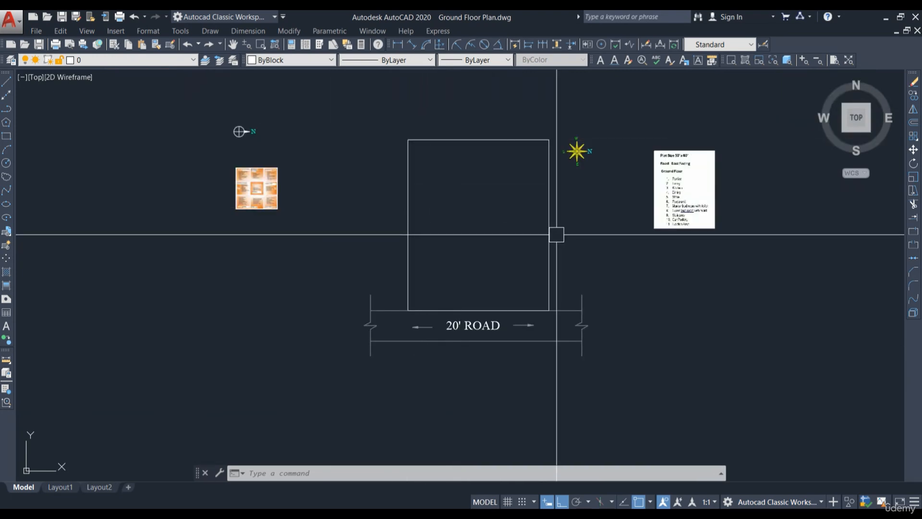
pyautogui.scroll(4, 651, 149)
pyautogui.scroll(-2, 714, 188)
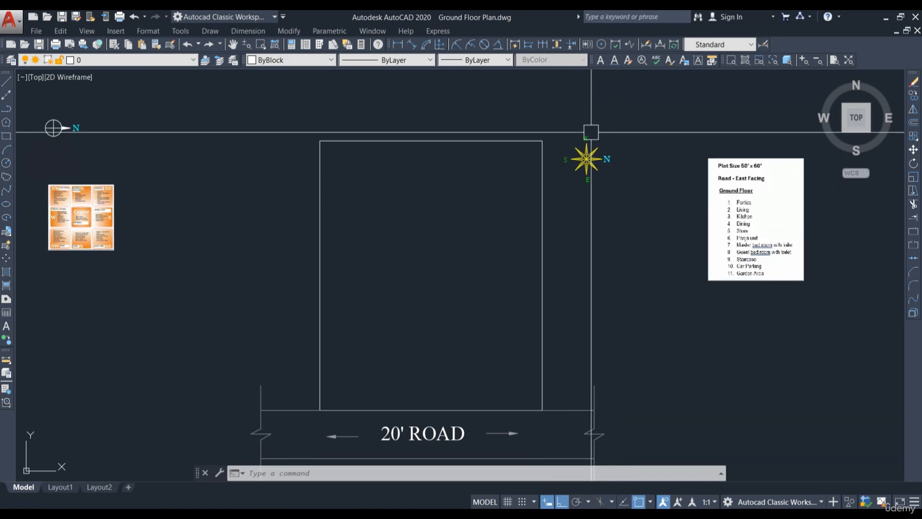
pyautogui.scroll(2, 583, 144)
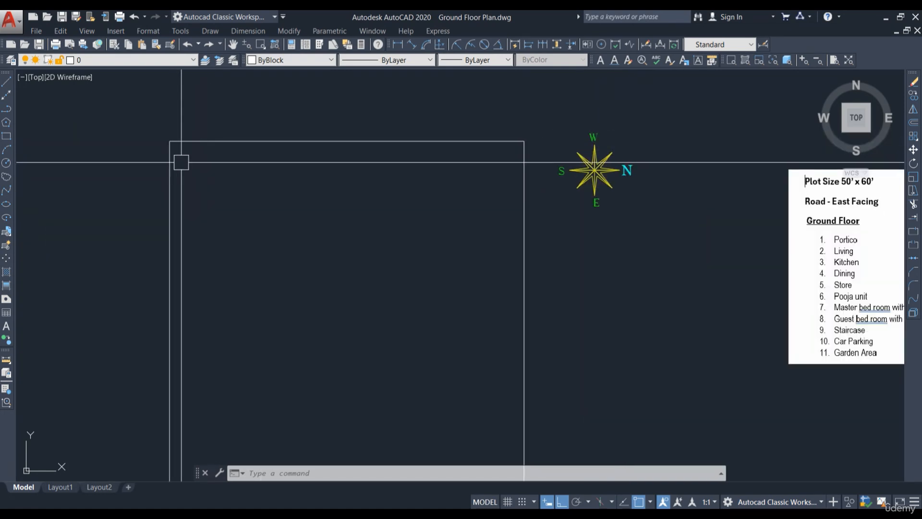
pyautogui.scroll(-2, 297, 160)
pyautogui.scroll(2, 490, 155)
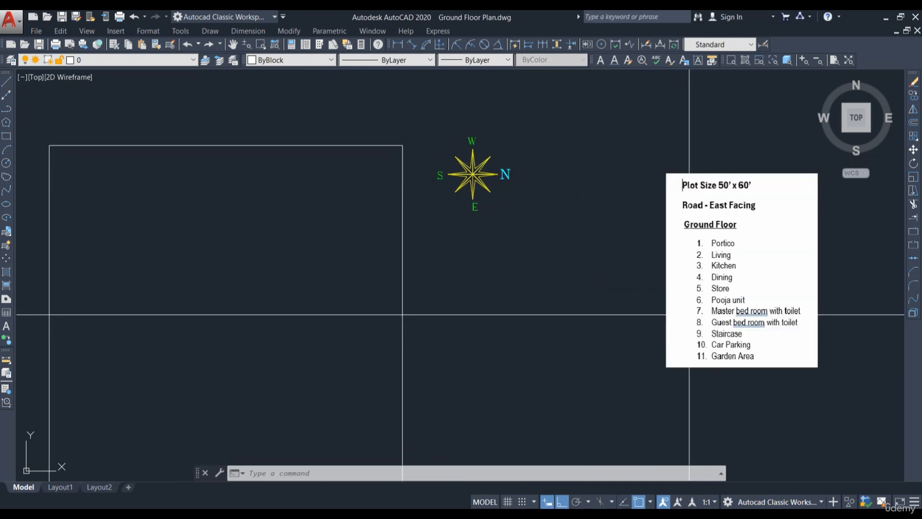
pyautogui.scroll(-4, 296, 280)
pyautogui.scroll(5, 249, 227)
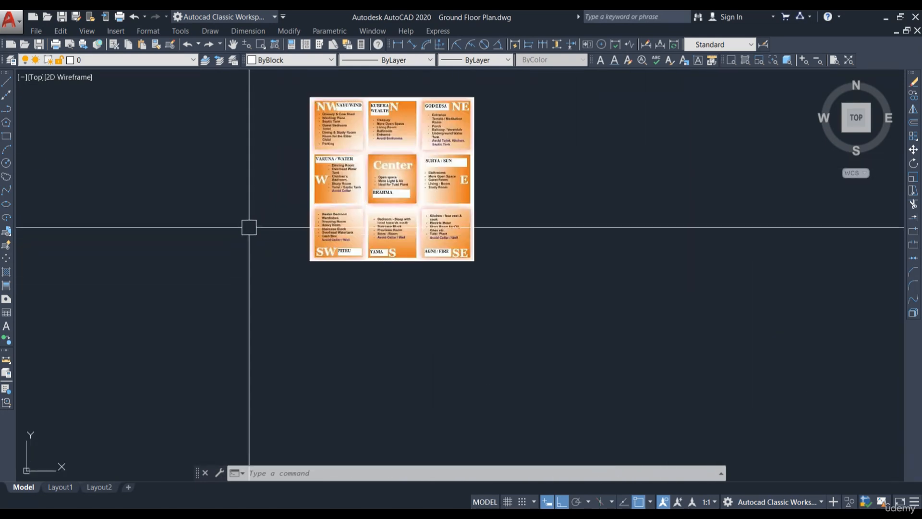
pyautogui.scroll(6, 336, 221)
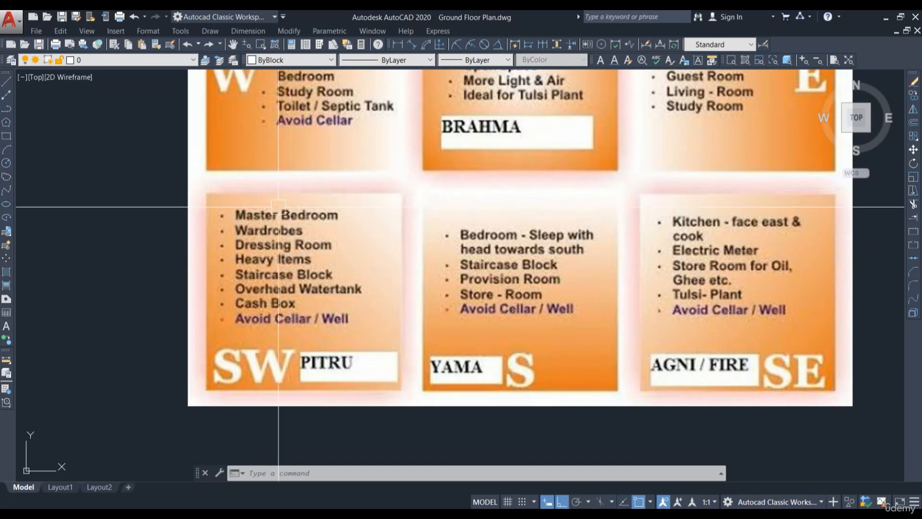
pyautogui.scroll(-5, 297, 209)
pyautogui.scroll(-3, 467, 259)
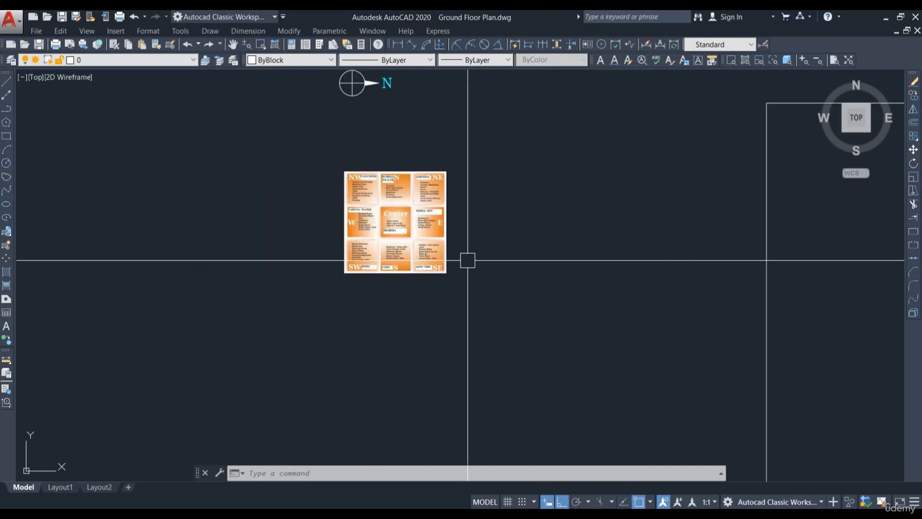
pyautogui.moveTo(741, 214); pyautogui.dragTo(572, 233, button='middle')
pyautogui.scroll(2, 567, 202)
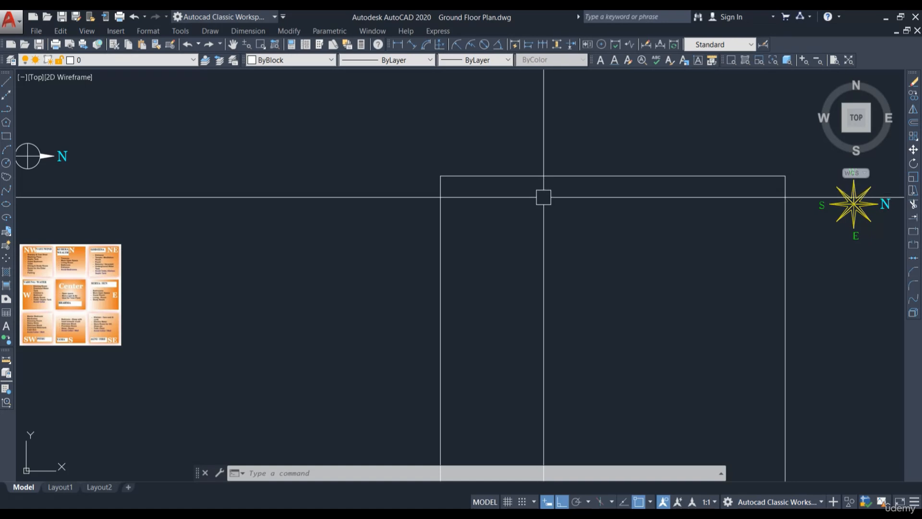
pyautogui.scroll(-2, 429, 195)
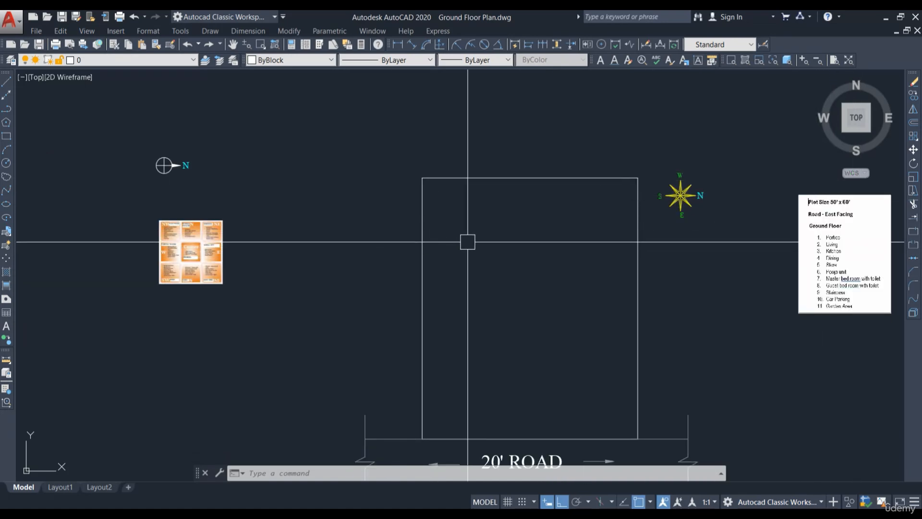
# Step: Offset the plot's top boundary line 6' inward
pyautogui.moveTo(507, 260); pyautogui.dragTo(452, 242, button='middle')
pyautogui.press('Escape')
pyautogui.press('Escape')
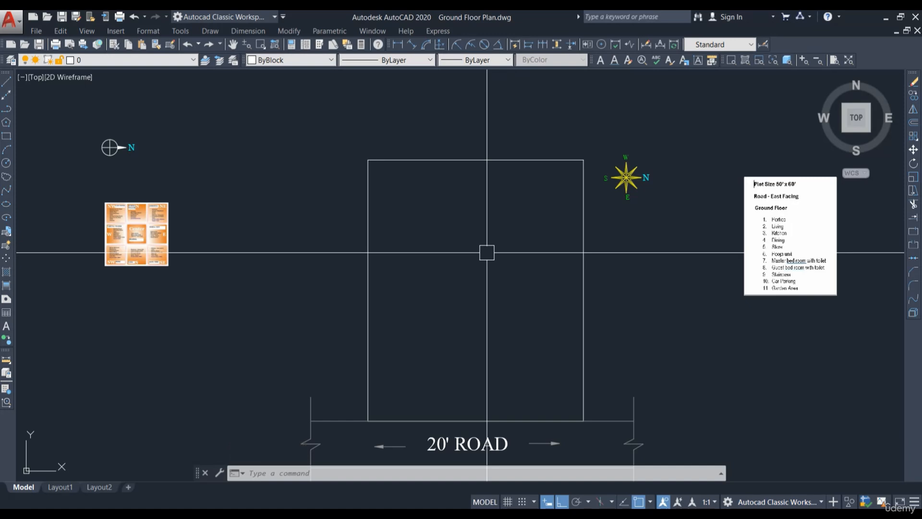
pyautogui.scroll(-1, 486, 252)
pyautogui.click(438, 177)
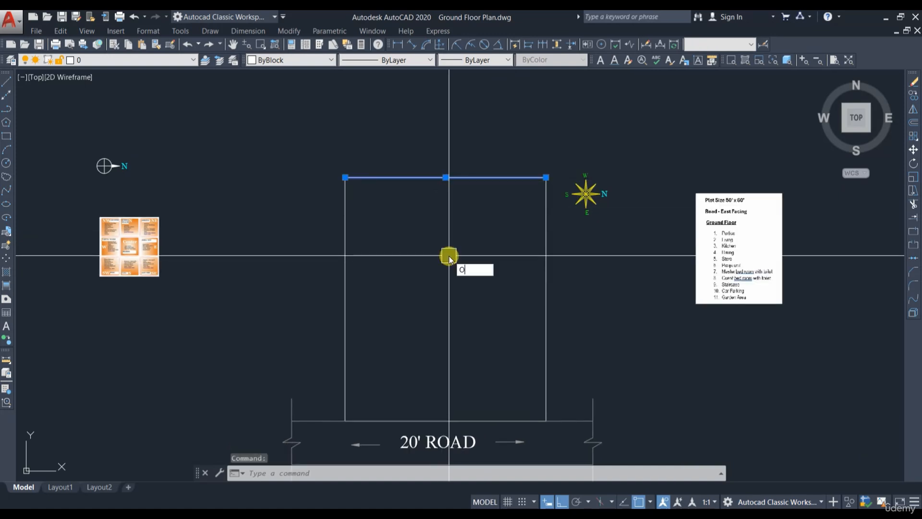
pyautogui.press('Return')
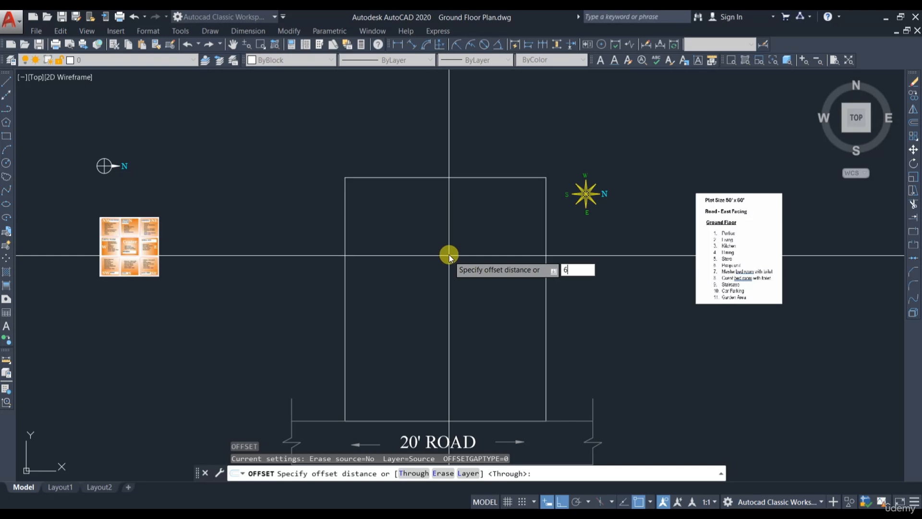
pyautogui.write('6')
pyautogui.press('Return')
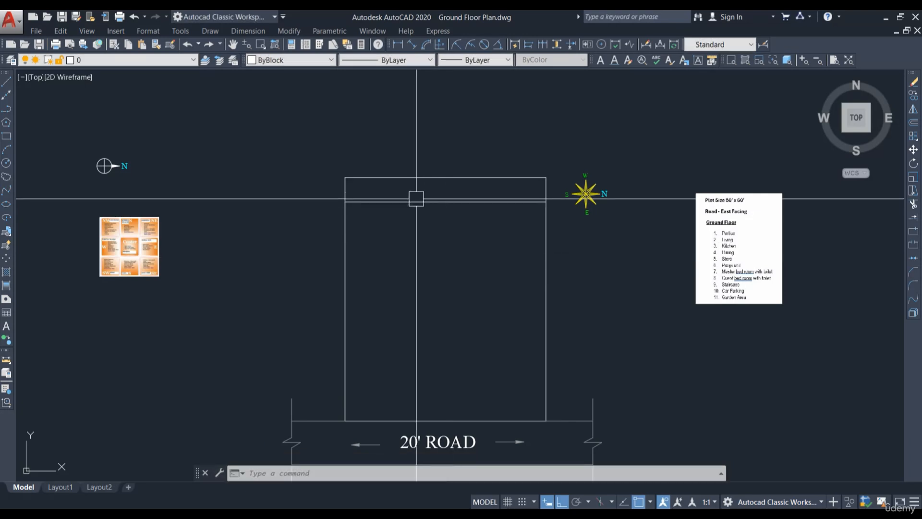
pyautogui.scroll(2, 416, 198)
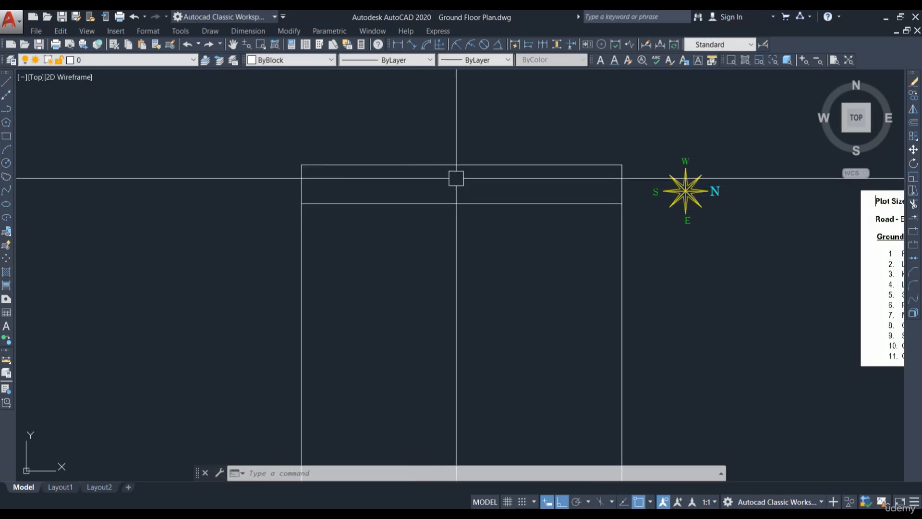
pyautogui.scroll(-2, 551, 181)
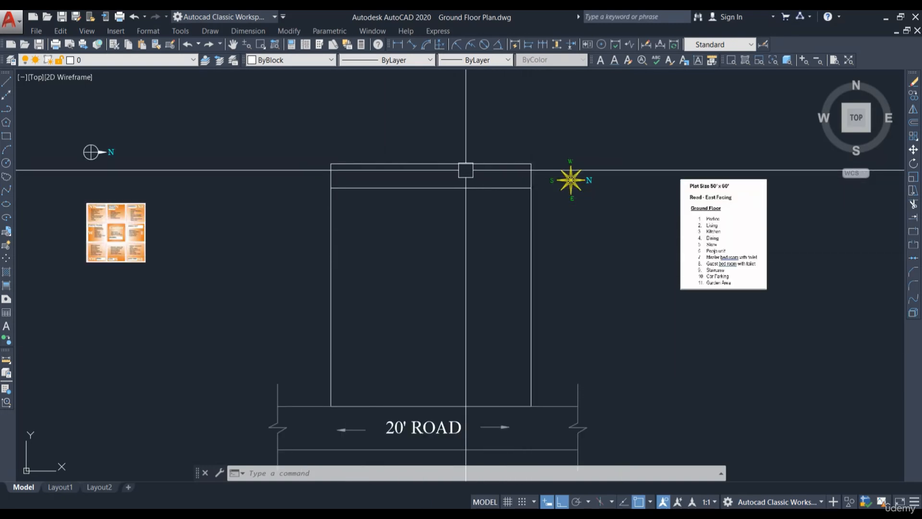
pyautogui.scroll(2, 439, 177)
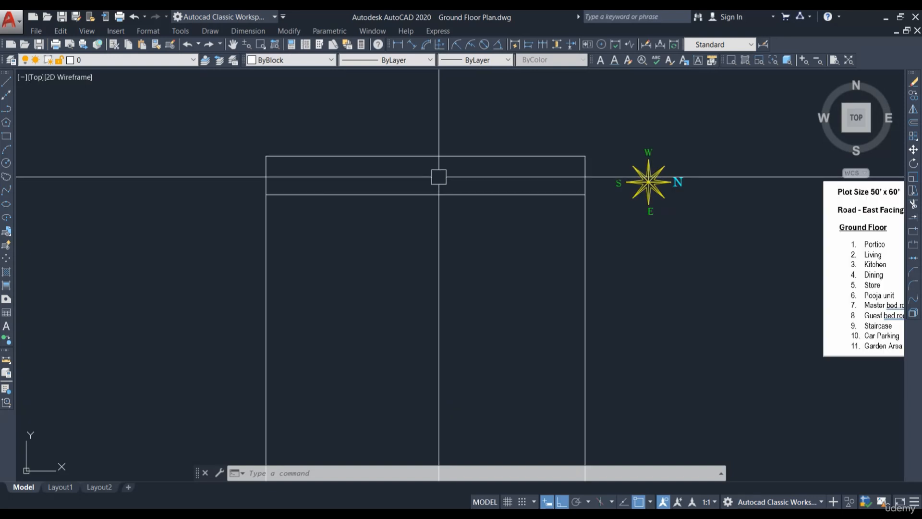
pyautogui.scroll(-2, 415, 262)
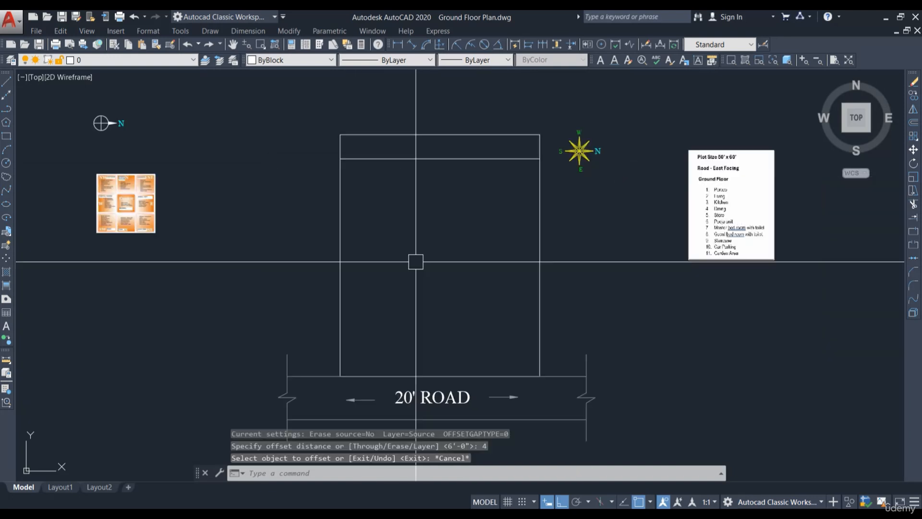
# Step: Offset the plot's left boundary line 4' inward
pyautogui.press('Return')
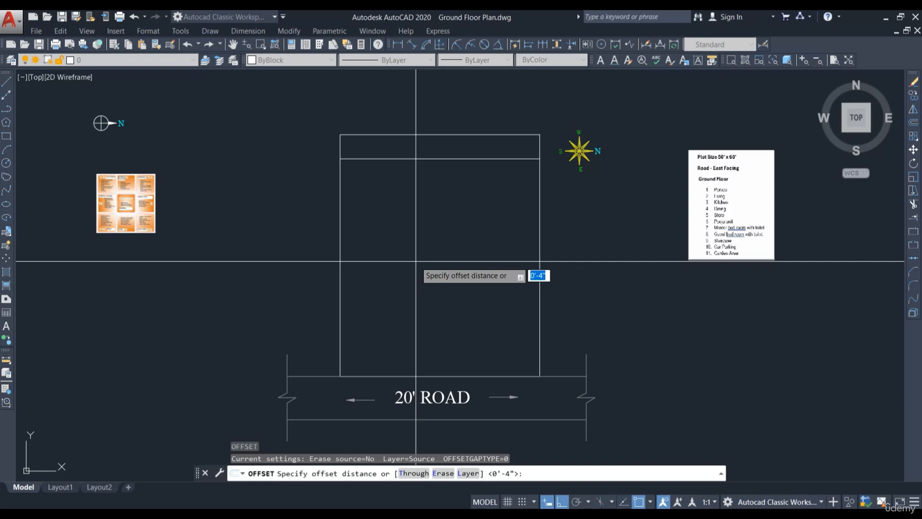
pyautogui.press('Return')
pyautogui.click(341, 233)
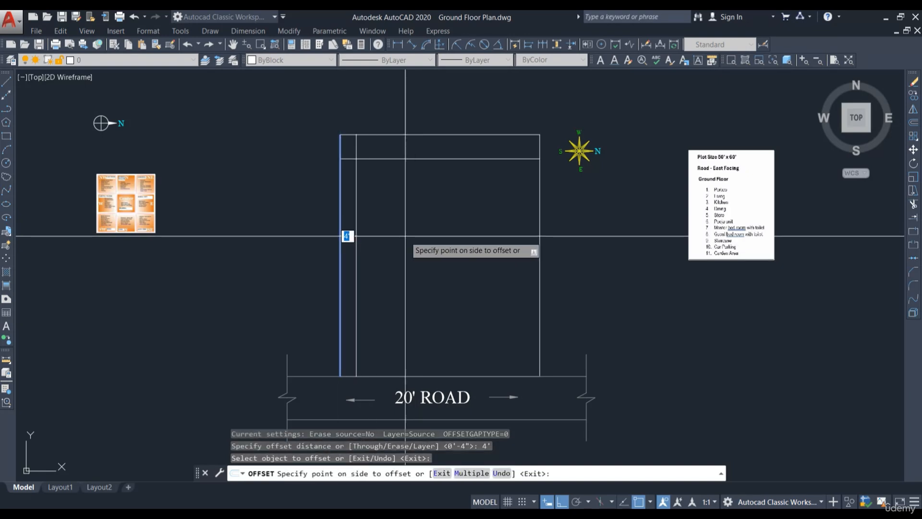
pyautogui.click(405, 234)
pyautogui.press('Escape')
pyautogui.moveTo(392, 197); pyautogui.dragTo(399, 232, button='middle')
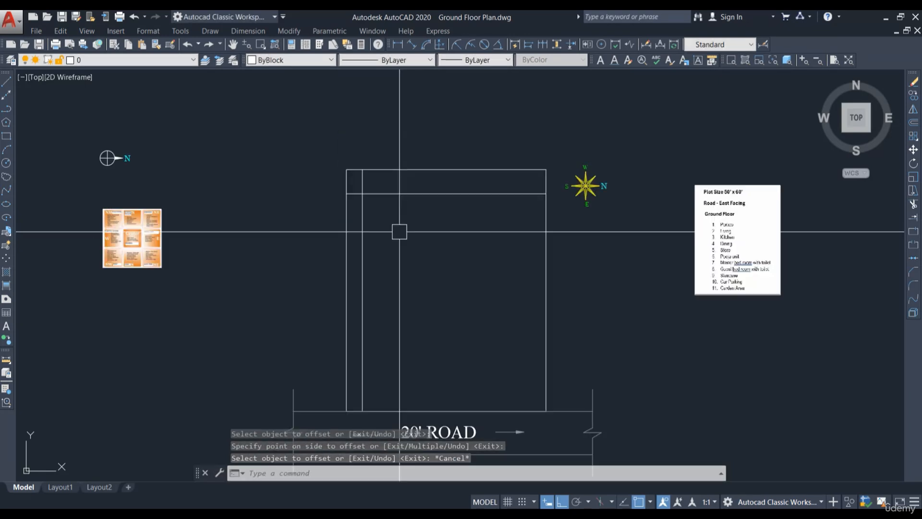
pyautogui.press('Escape')
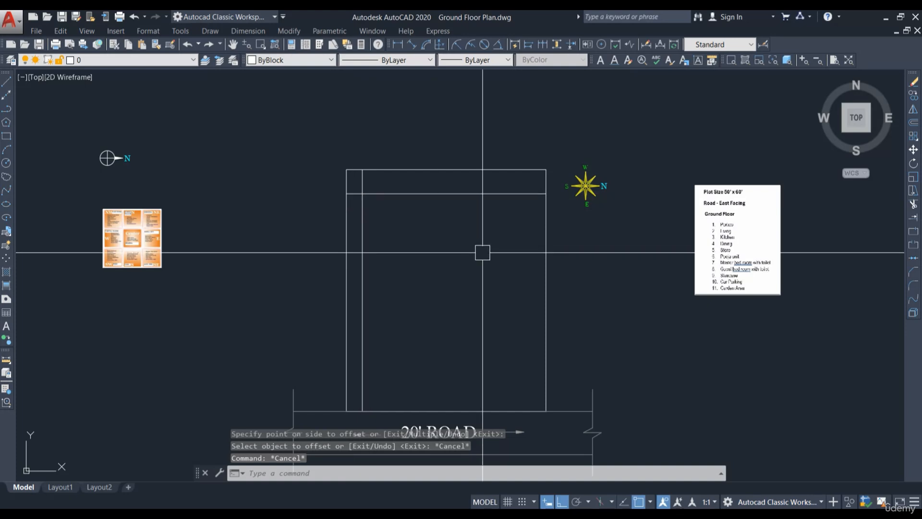
# Step: Trim the overshooting end of the new top offset line at the corner with the new left line
pyautogui.write('tr')
pyautogui.press('Return')
pyautogui.scroll(4, 358, 195)
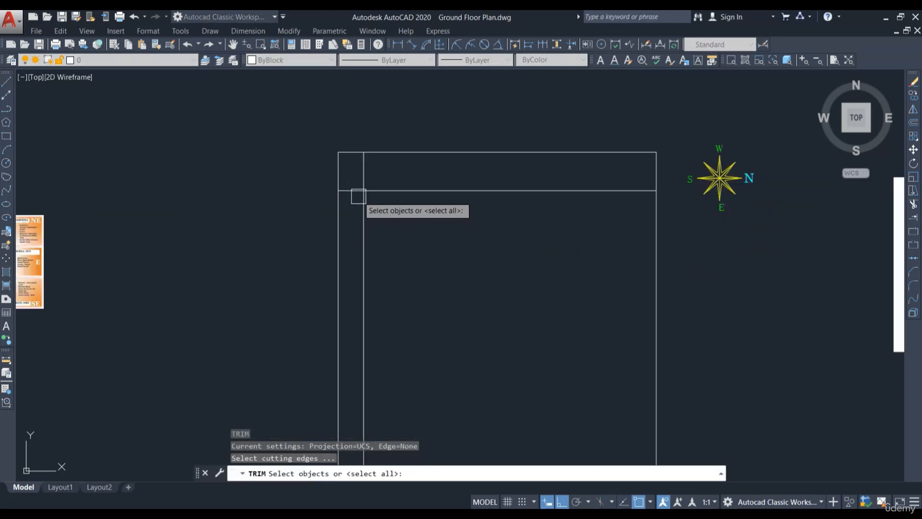
pyautogui.press('Return')
pyautogui.click(371, 166)
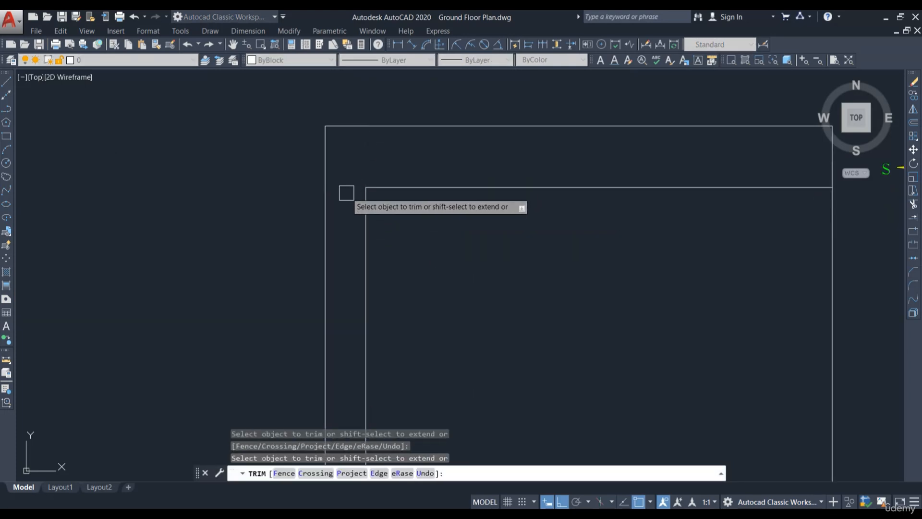
pyautogui.scroll(-2, 417, 160)
pyautogui.press('Escape')
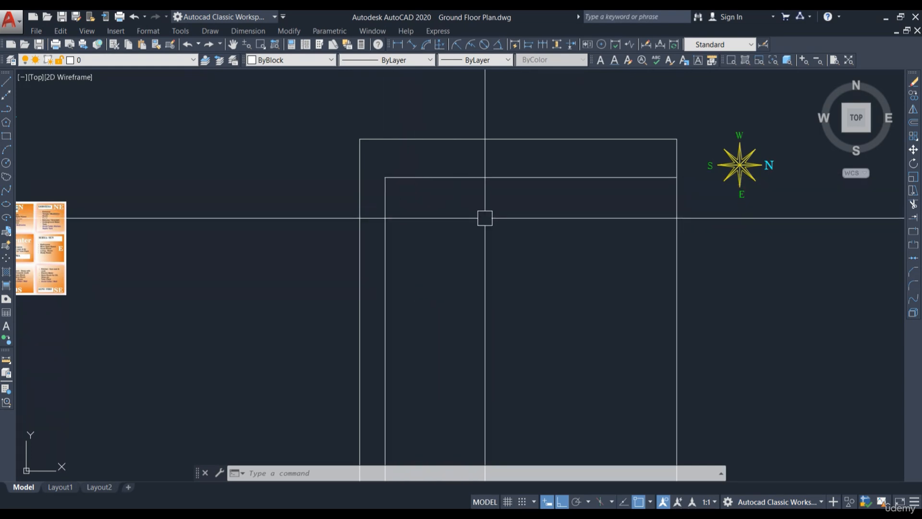
# Step: Offset the inner top and inner left lines 9 inches inward
pyautogui.press('Return')
pyautogui.write('9')
pyautogui.press('Return')
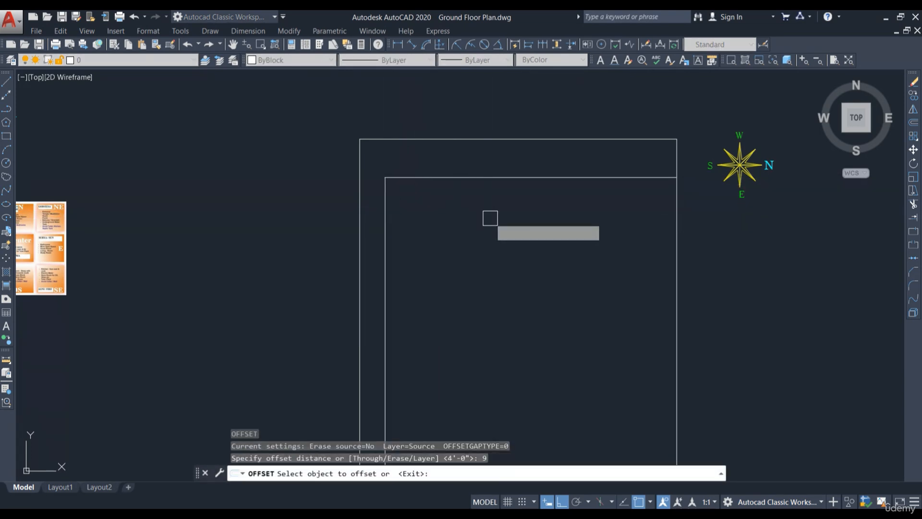
pyautogui.click(491, 182)
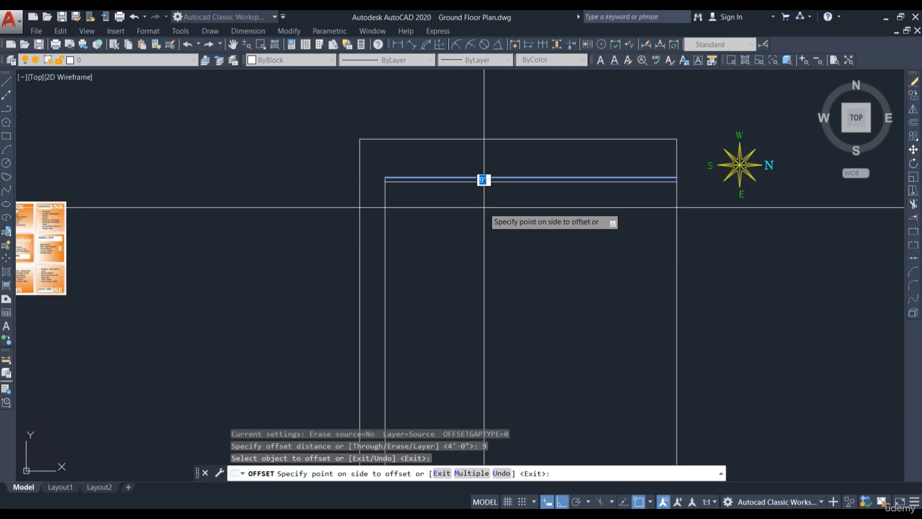
pyautogui.click(486, 206)
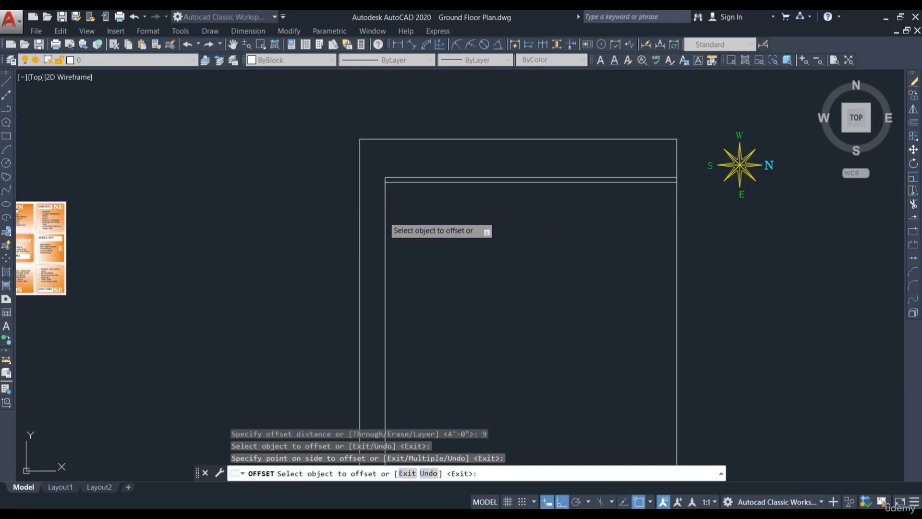
pyautogui.click(386, 212)
pyautogui.click(408, 202)
pyautogui.scroll(-2, 448, 151)
pyautogui.press('Escape')
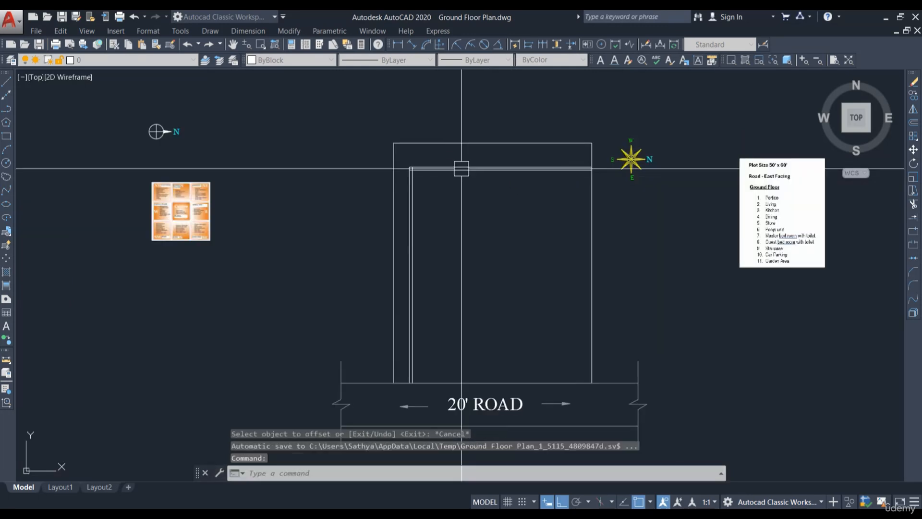
pyautogui.scroll(2, 461, 171)
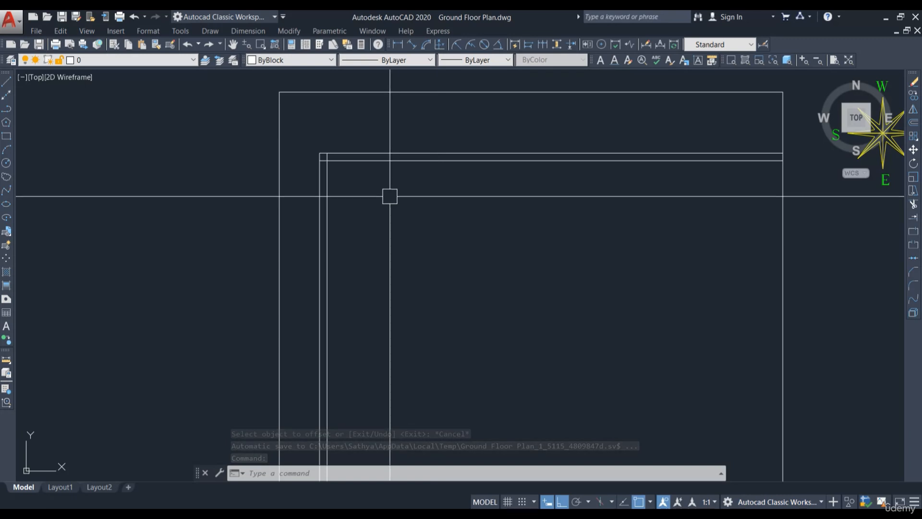
pyautogui.scroll(-3, 370, 226)
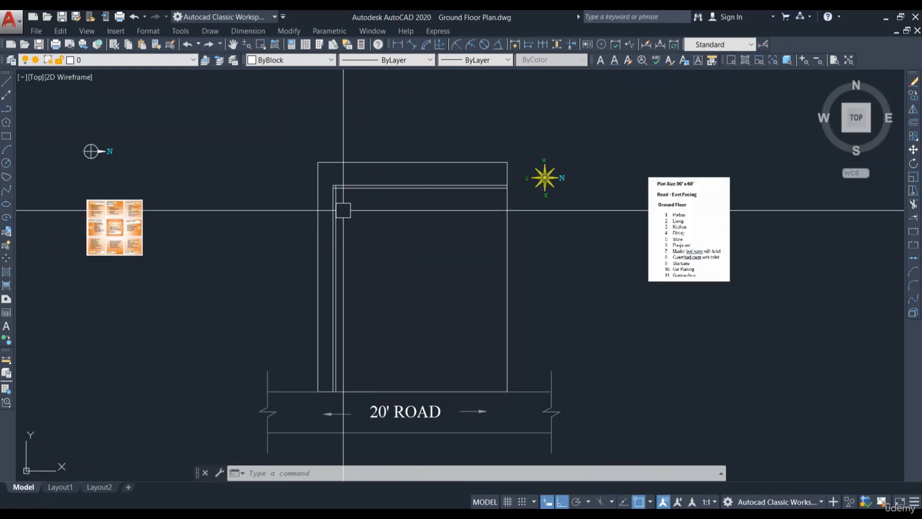
pyautogui.scroll(2, 344, 209)
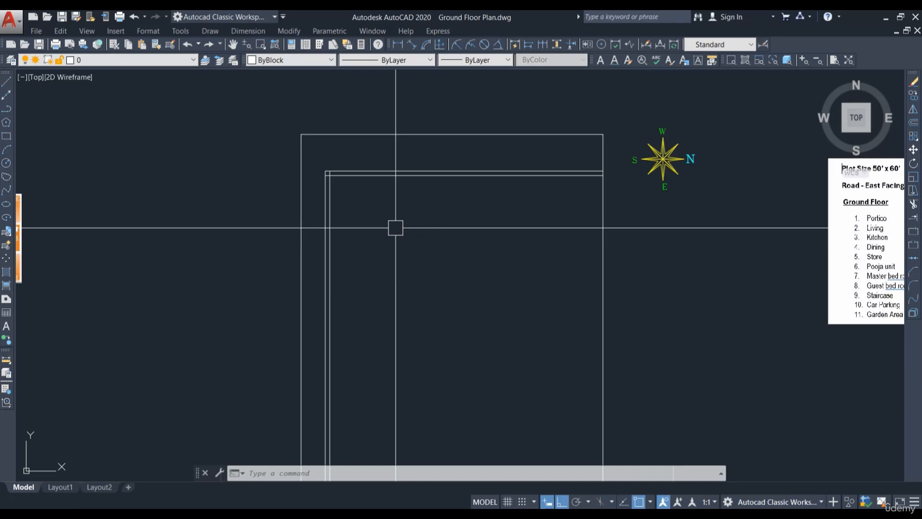
# Step: Offset the innermost left and innermost top lines 16' inward
pyautogui.write('o')
pyautogui.press('Return')
pyautogui.write('16')
pyautogui.press('Return')
pyautogui.scroll(4, 338, 211)
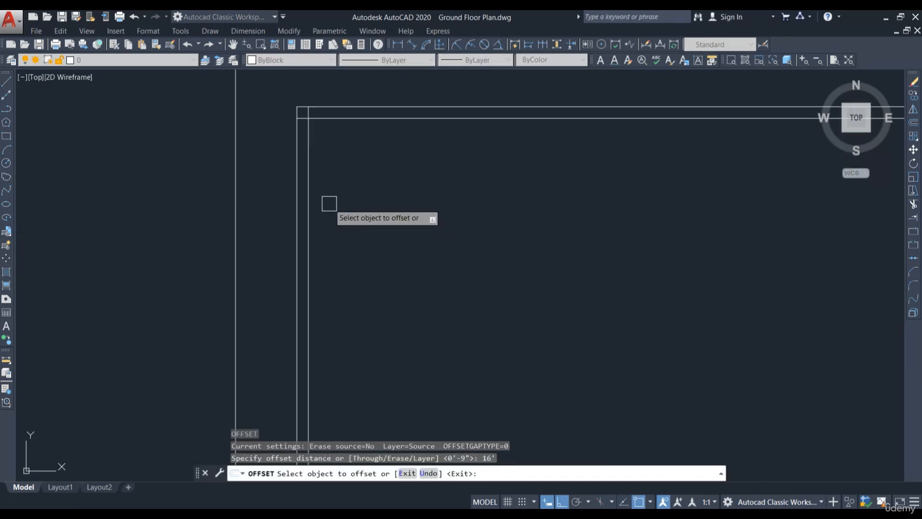
pyautogui.click(308, 207)
pyautogui.scroll(-4, 336, 214)
pyautogui.click(373, 208)
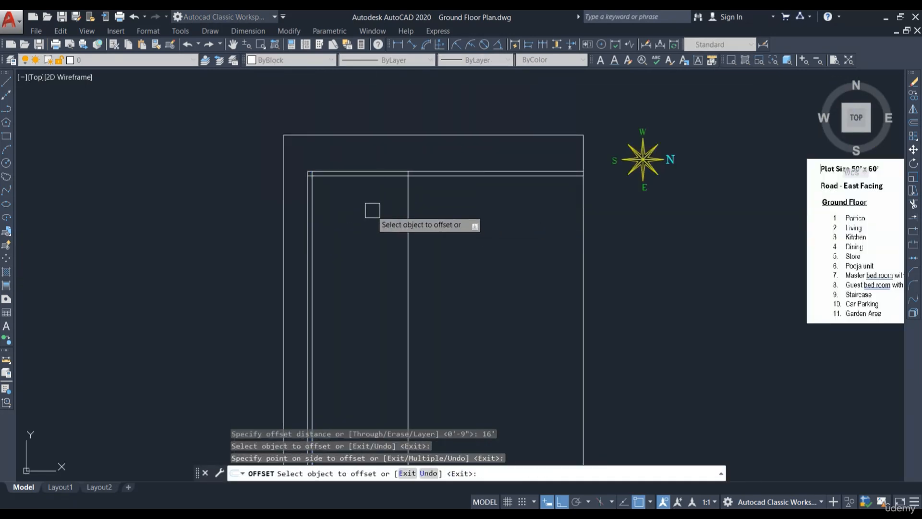
pyautogui.scroll(4, 376, 163)
pyautogui.click(377, 151)
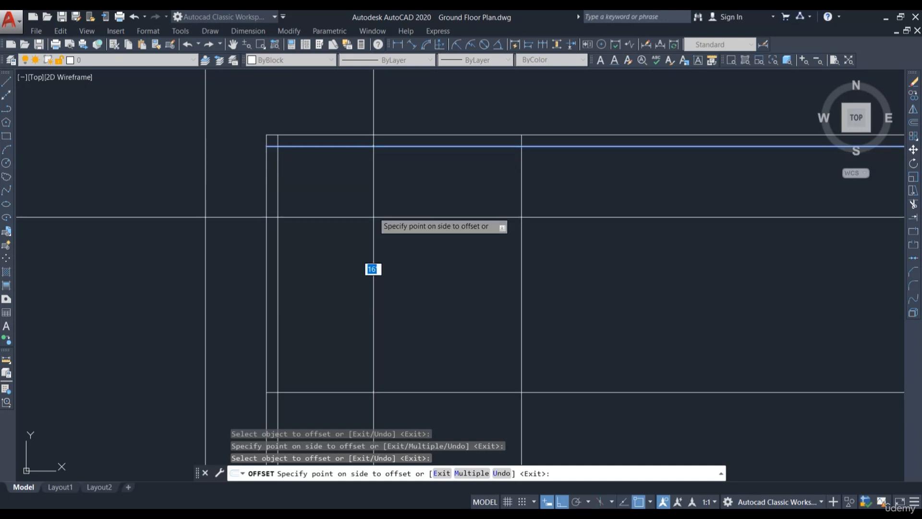
pyautogui.click(403, 357)
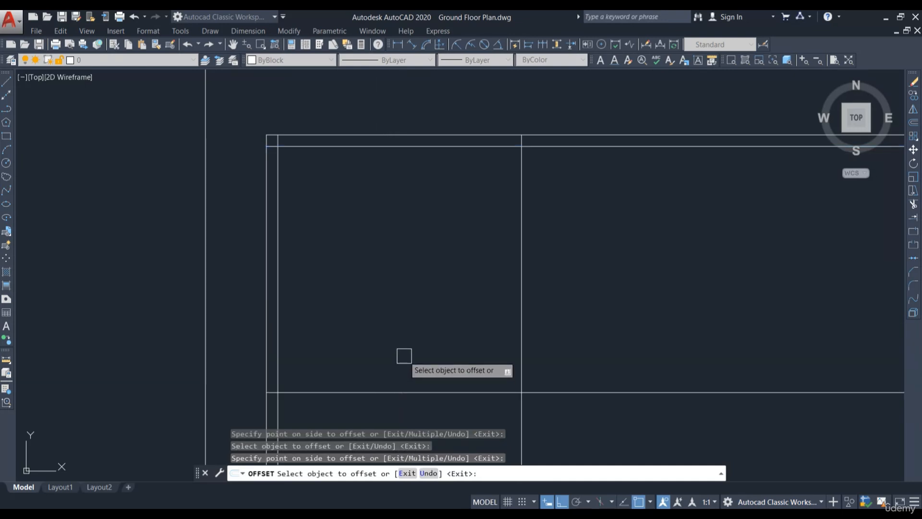
pyautogui.press('Escape')
# Step: Offset the new 16' horizontal line 4 inches downward
pyautogui.scroll(-2, 553, 284)
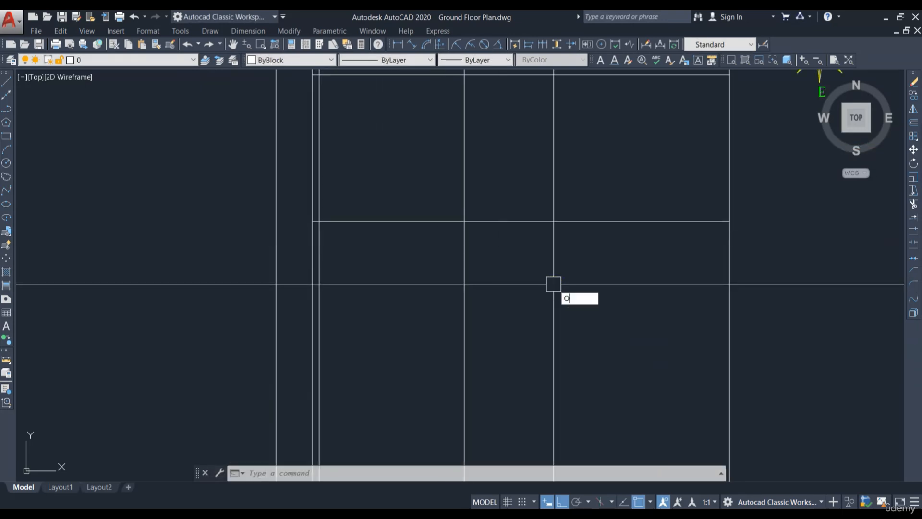
pyautogui.press('Return')
pyautogui.scroll(-2, 386, 185)
pyautogui.write('4')
pyautogui.press('Return')
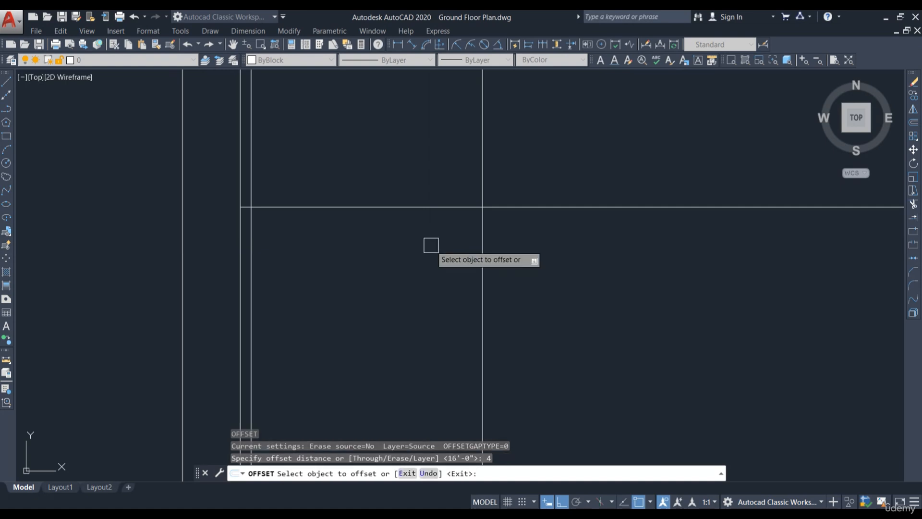
pyautogui.click(395, 206)
pyautogui.click(504, 253)
pyautogui.press('Escape')
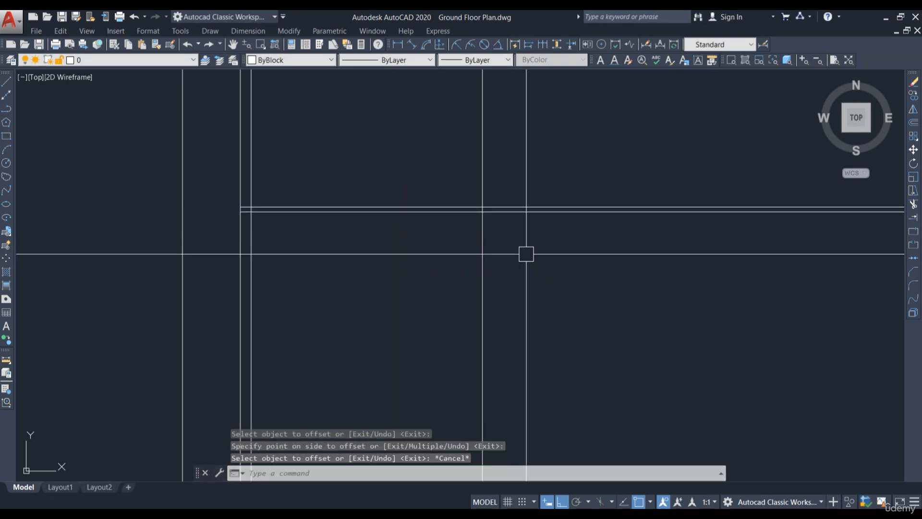
# Step: Examine the plot layout, the road block and the Ground Floor room list
pyautogui.scroll(-3, 526, 253)
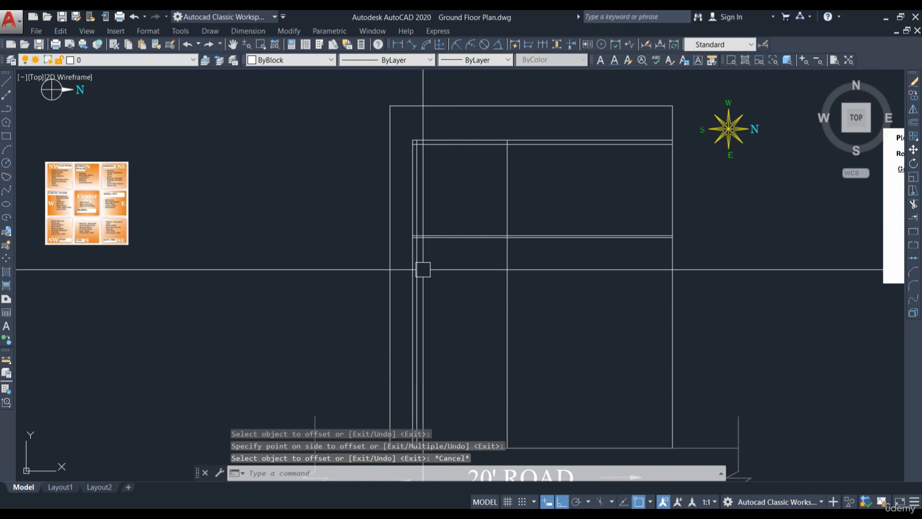
pyautogui.scroll(5, 478, 234)
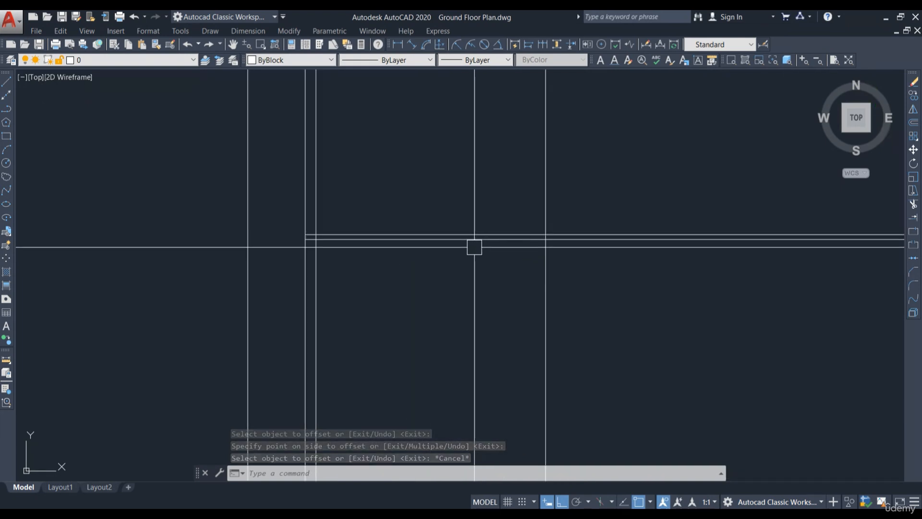
pyautogui.scroll(-3, 477, 187)
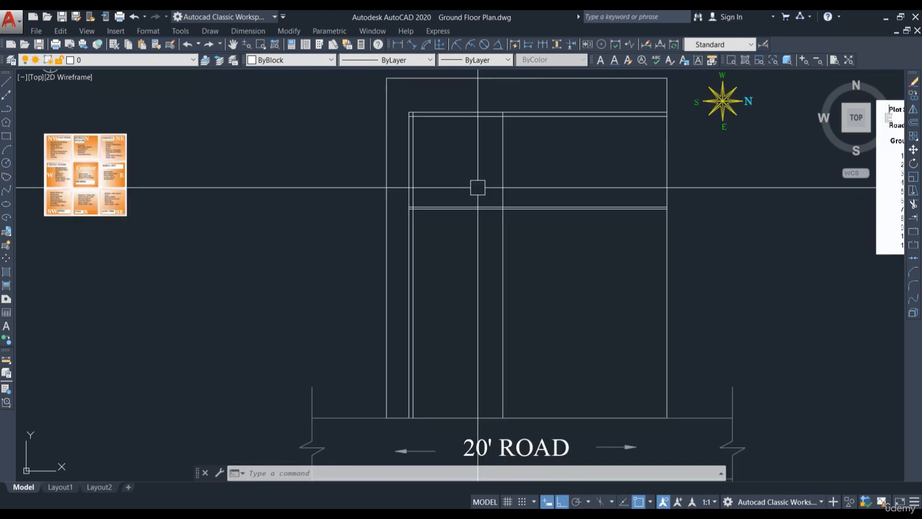
pyautogui.moveTo(518, 338)
pyautogui.mouseDown(button='middle')
pyautogui.moveTo(517, 262)
pyautogui.moveTo(492, 273)
pyautogui.mouseUp(button='middle')
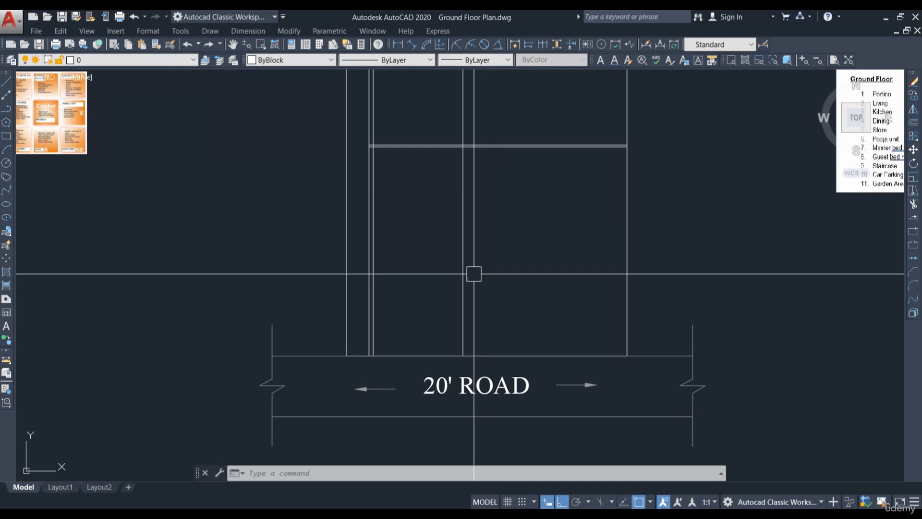
pyautogui.scroll(-2, 751, 223)
pyautogui.scroll(7, 681, 242)
pyautogui.scroll(-5, 682, 235)
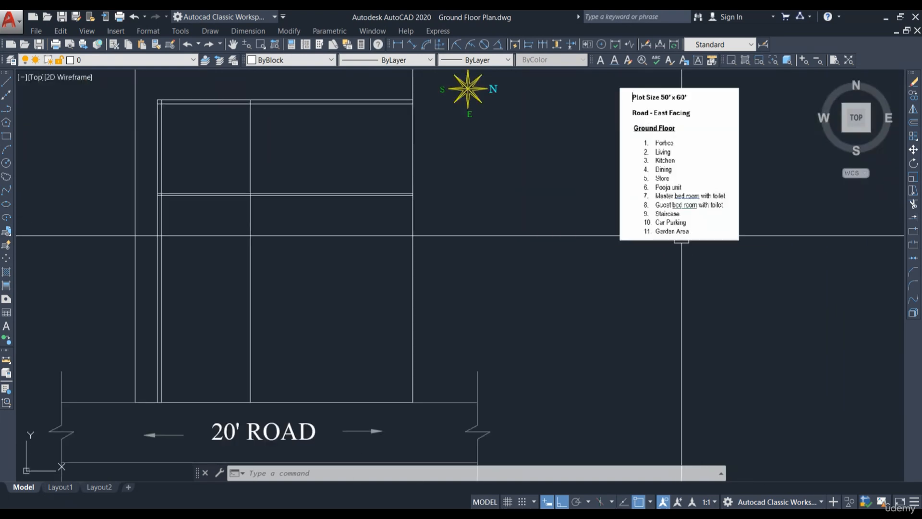
pyautogui.scroll(-2, 682, 188)
pyautogui.scroll(6, 675, 163)
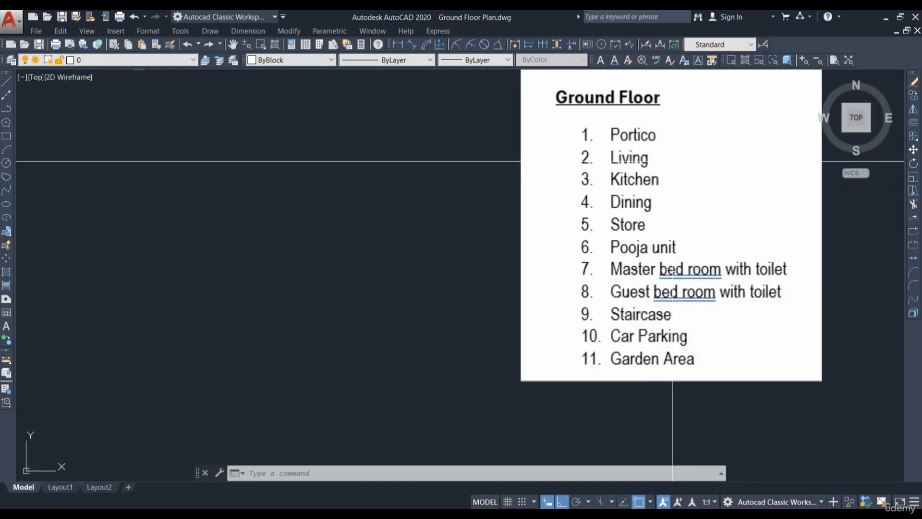
pyautogui.scroll(-6, 617, 180)
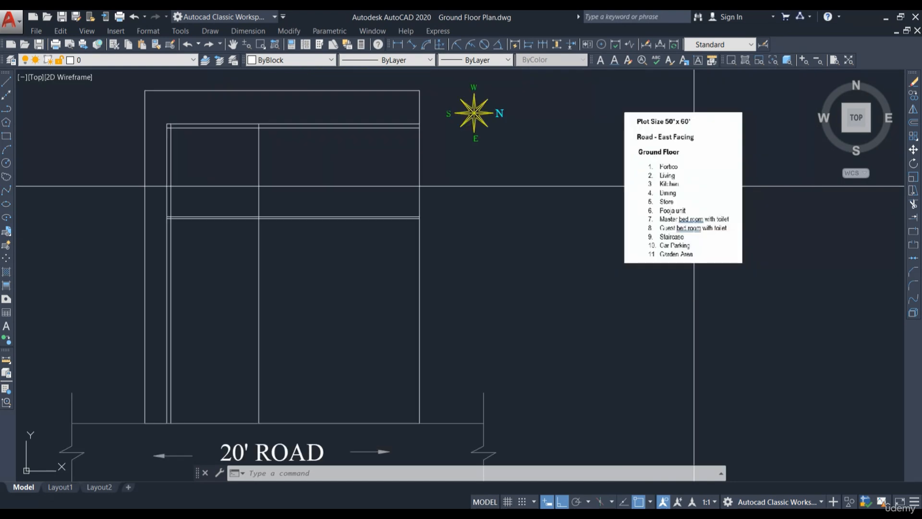
pyautogui.scroll(4, 398, 329)
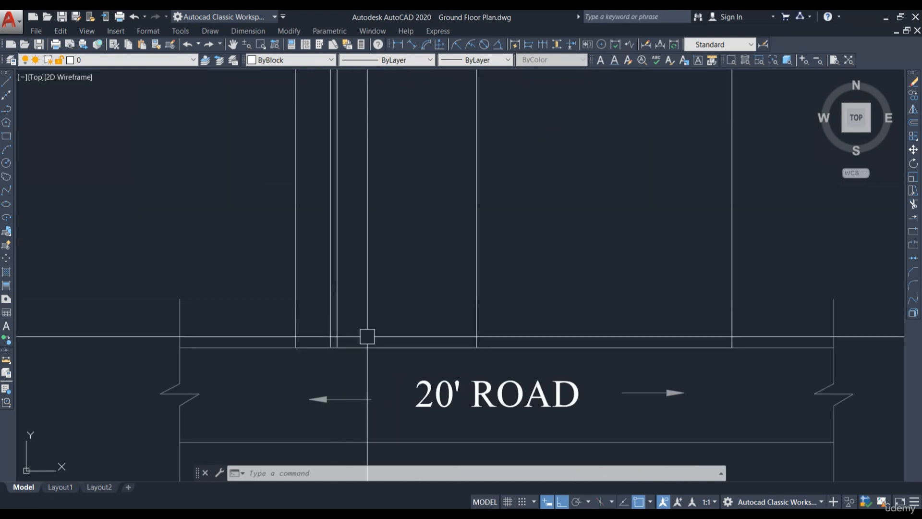
pyautogui.press('Escape')
pyautogui.press('Escape')
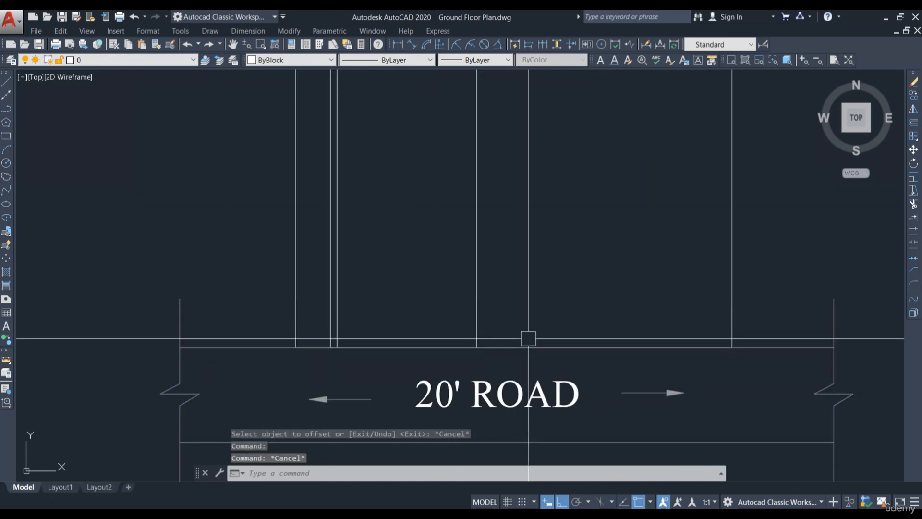
pyautogui.scroll(-2, 463, 307)
pyautogui.scroll(-2, 531, 402)
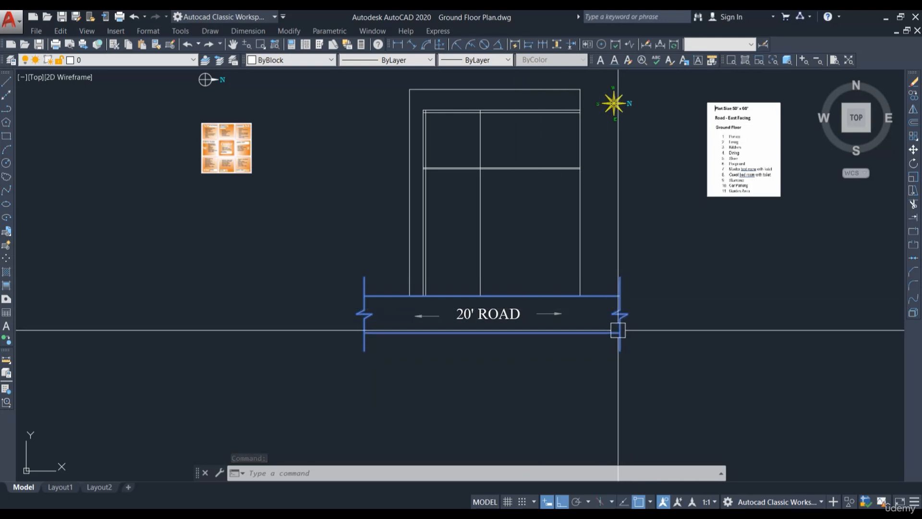
# Step: Move the 20' road block about 23' downward, away from the plot's bottom edge
pyautogui.moveTo(618, 326)
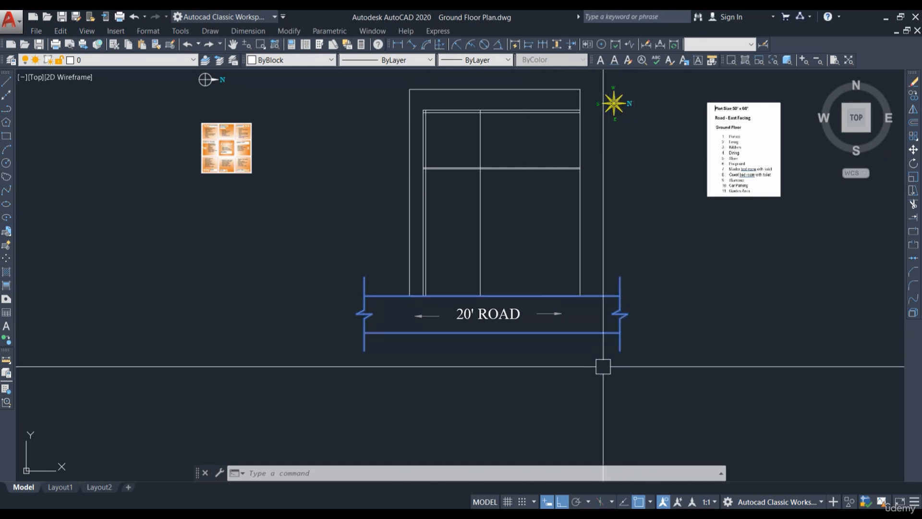
pyautogui.click(403, 308)
pyautogui.click(585, 372)
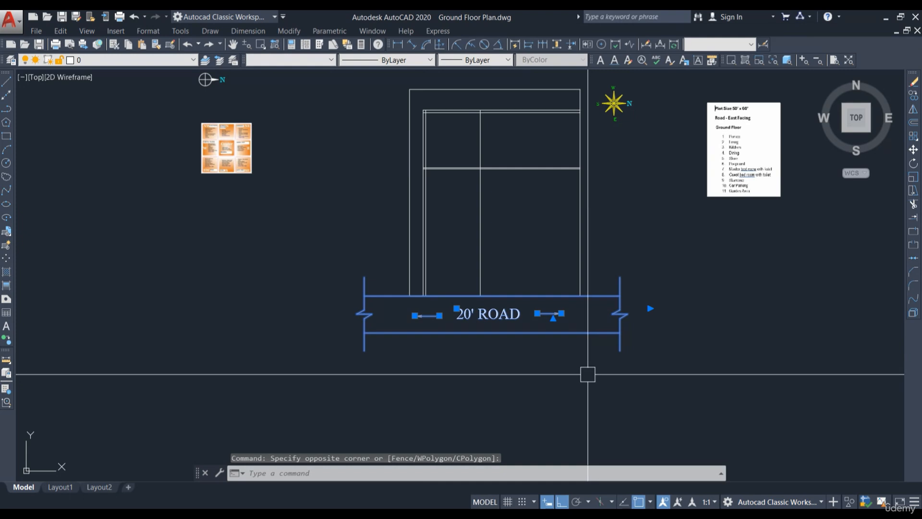
pyautogui.write('m')
pyautogui.press('Return')
pyautogui.click(697, 334)
pyautogui.scroll(2, 727, 401)
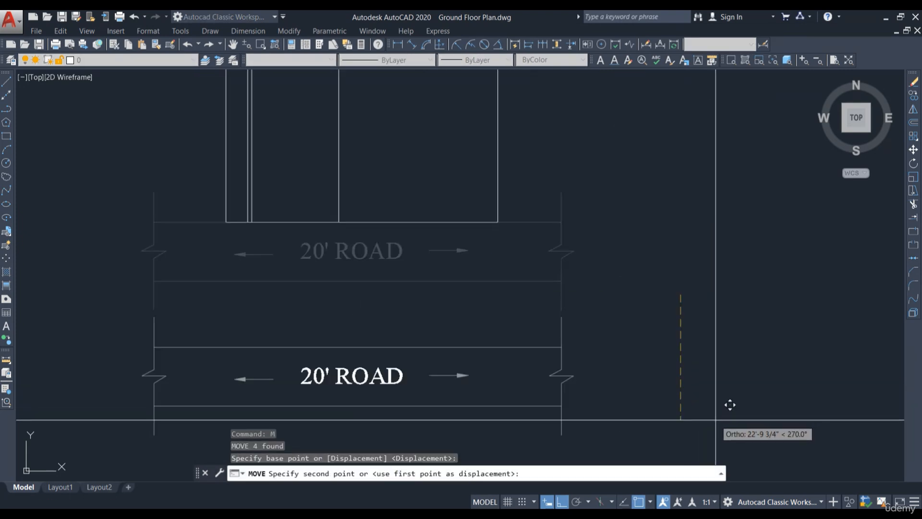
pyautogui.click(728, 405)
# Step: Offset the plot's bottom boundary line 6' inward
pyautogui.scroll(-5, 509, 302)
pyautogui.scroll(6, 436, 230)
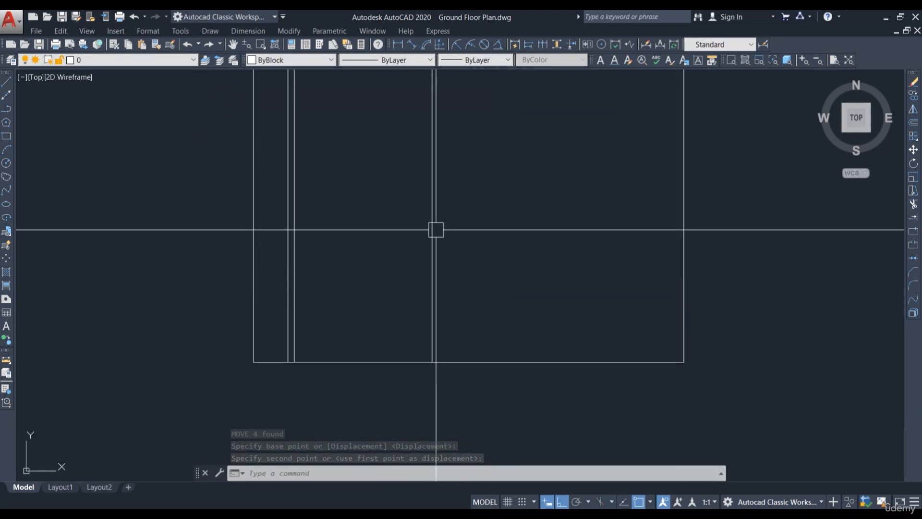
pyautogui.scroll(-2, 463, 344)
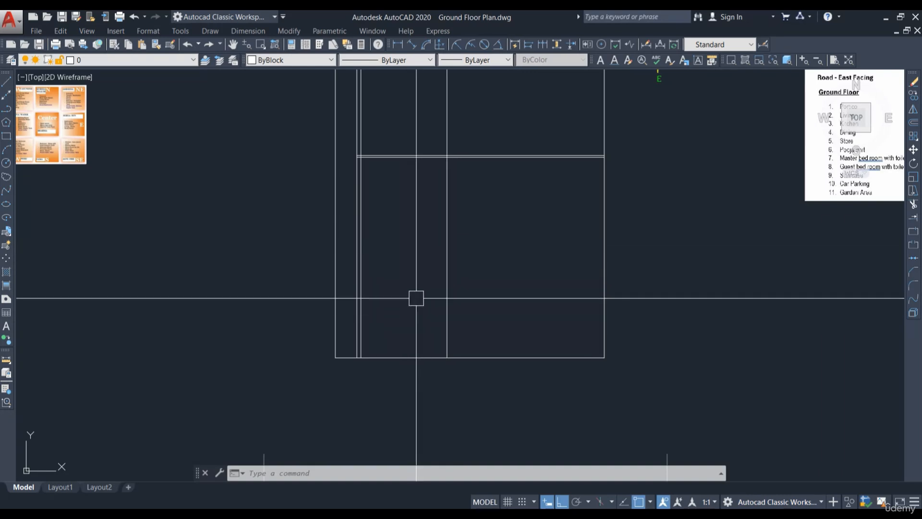
pyautogui.click(509, 358)
pyautogui.scroll(-2, 580, 330)
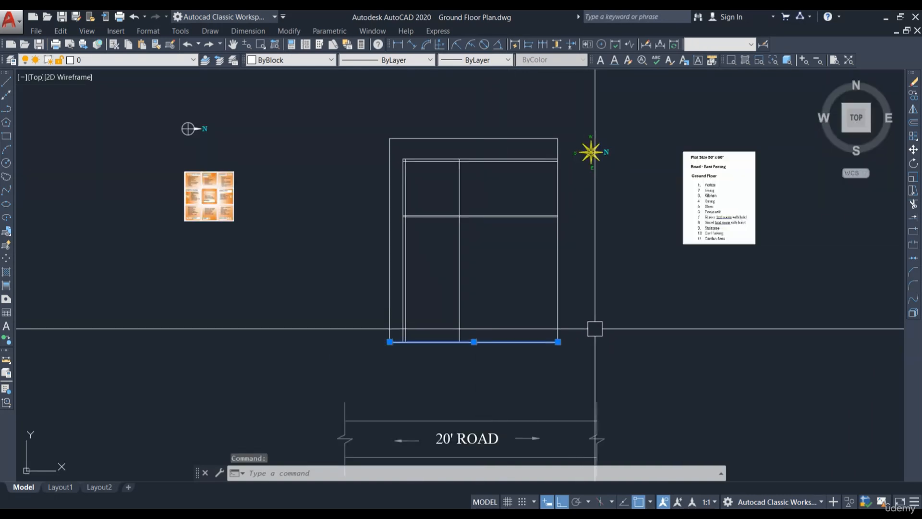
pyautogui.write('o')
pyautogui.press('Return')
pyautogui.write('6')
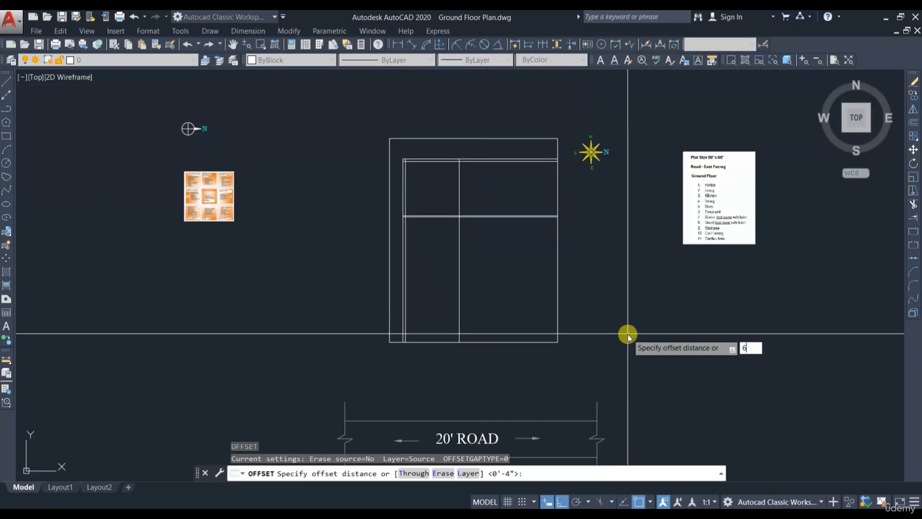
pyautogui.write("'")
pyautogui.press('Return')
pyautogui.click(529, 274)
pyautogui.press('Escape')
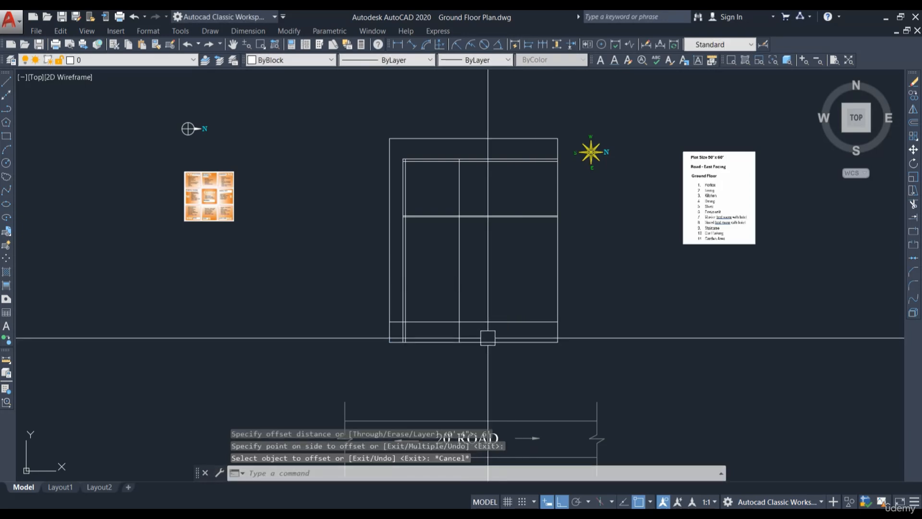
# Step: Offset the new inner bottom line 9 inches inward
pyautogui.scroll(4, 462, 336)
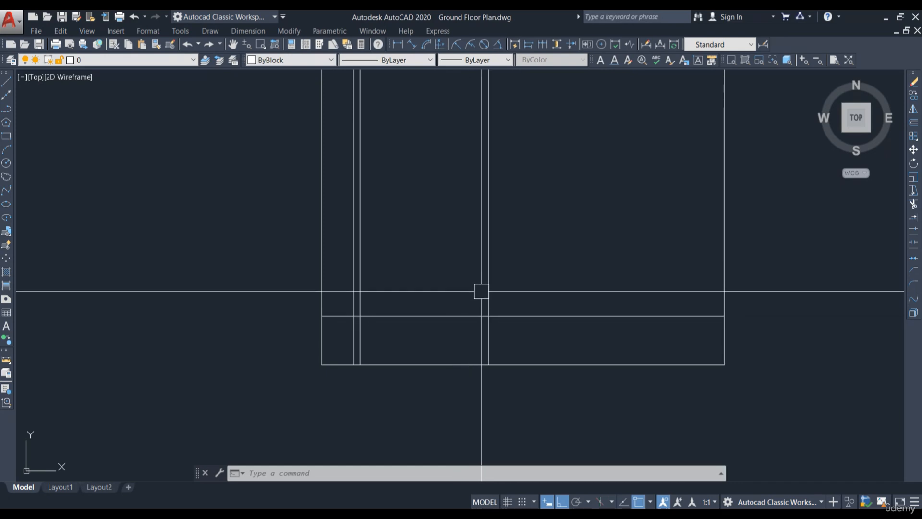
pyautogui.write('o')
pyautogui.press('Return')
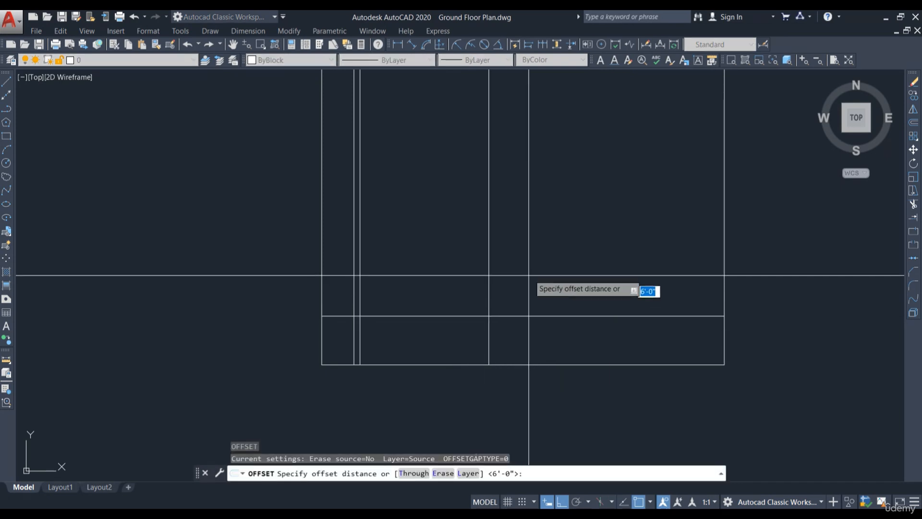
pyautogui.write('9')
pyautogui.press('Return')
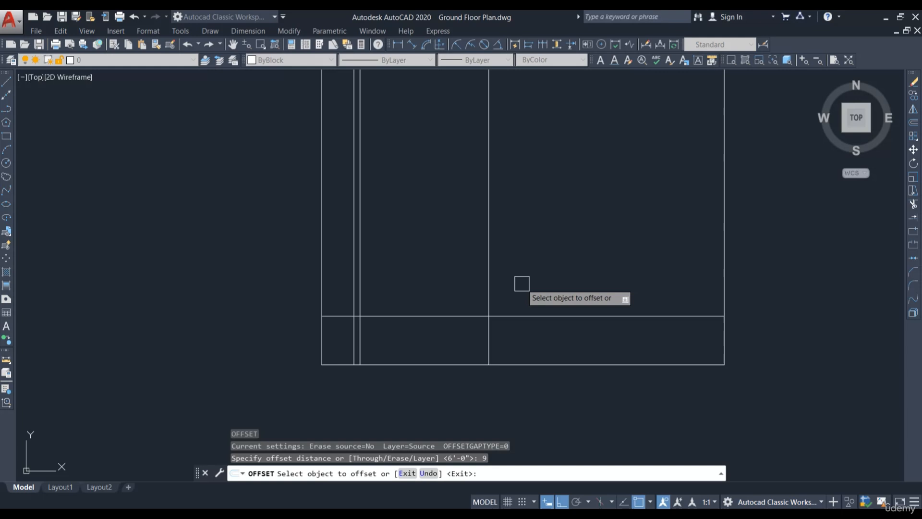
pyautogui.click(450, 316)
pyautogui.click(457, 271)
pyautogui.press('Escape')
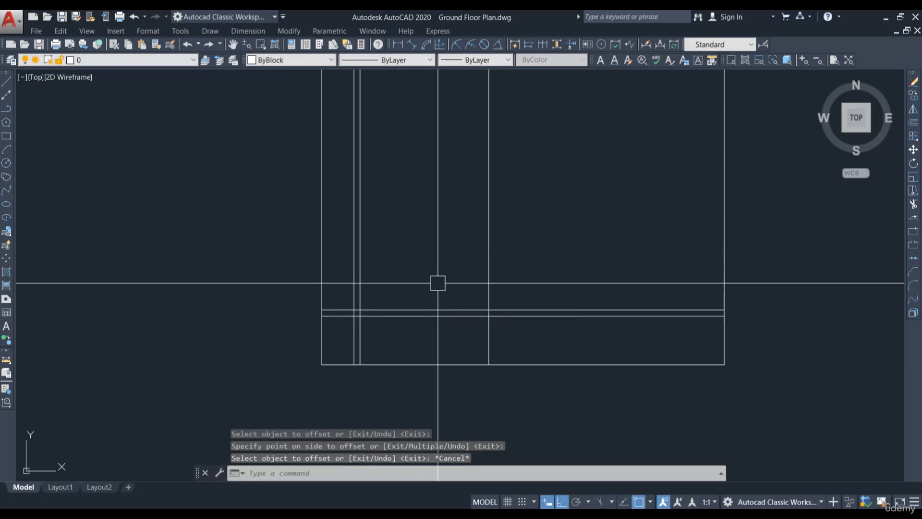
pyautogui.scroll(-2, 494, 336)
pyautogui.moveTo(676, 129)
pyautogui.mouseDown(button='middle')
pyautogui.moveTo(667, 136)
pyautogui.moveTo(671, 159)
pyautogui.mouseUp(button='middle')
pyautogui.scroll(2, 668, 126)
pyautogui.scroll(-2, 651, 122)
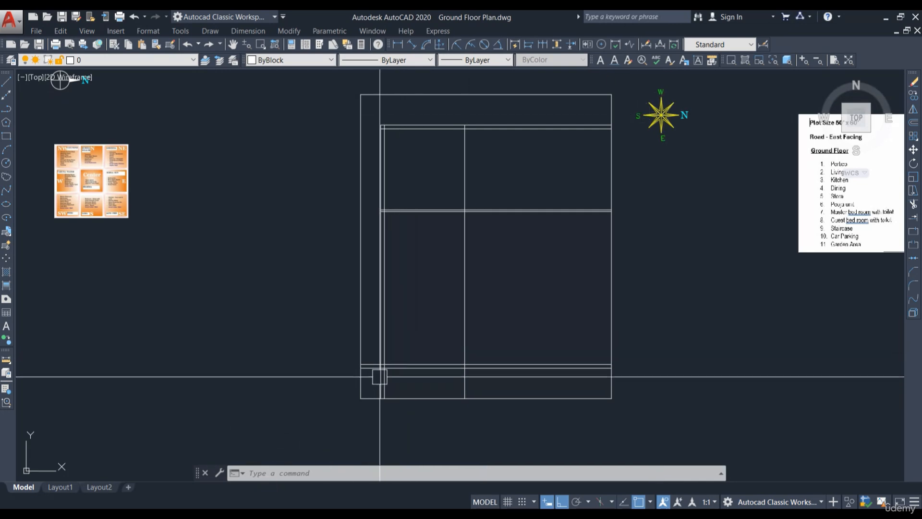
pyautogui.scroll(2, 379, 377)
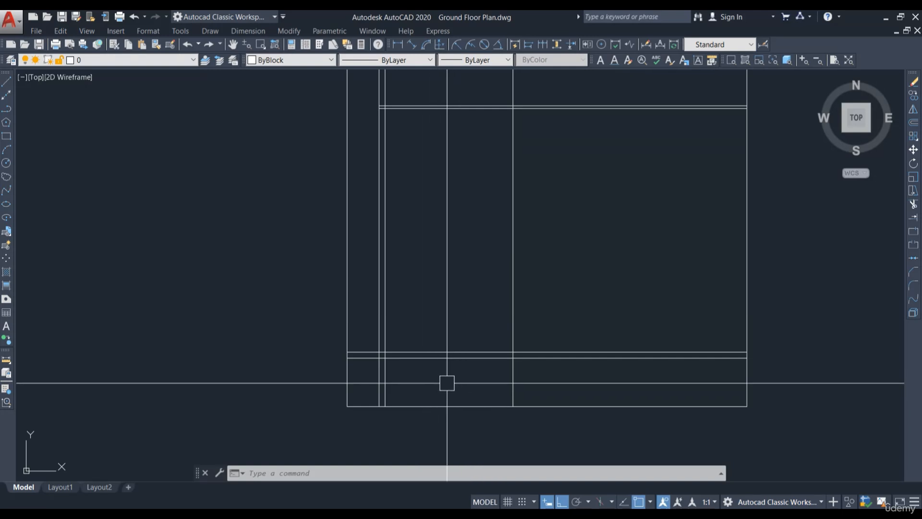
pyautogui.scroll(2, 408, 369)
pyautogui.write('tr')
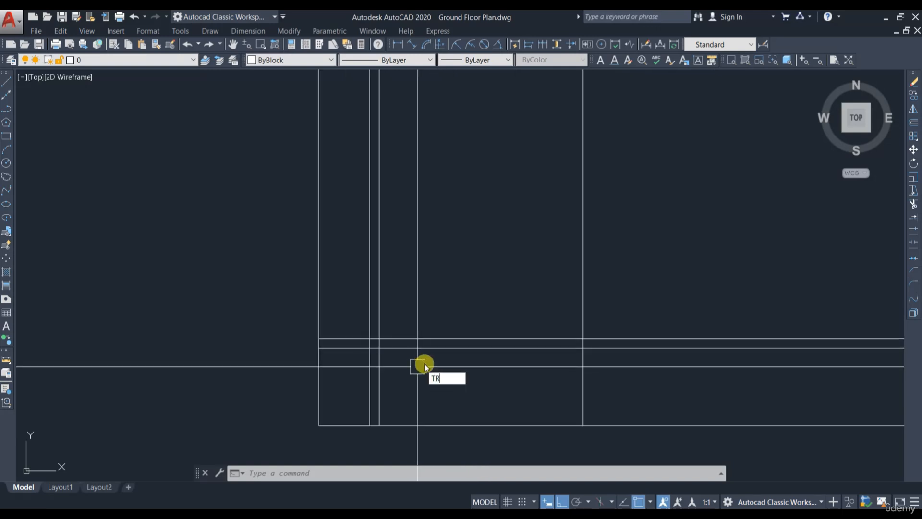
pyautogui.press('Return')
pyautogui.moveTo(493, 393); pyautogui.dragTo(468, 382, button='middle')
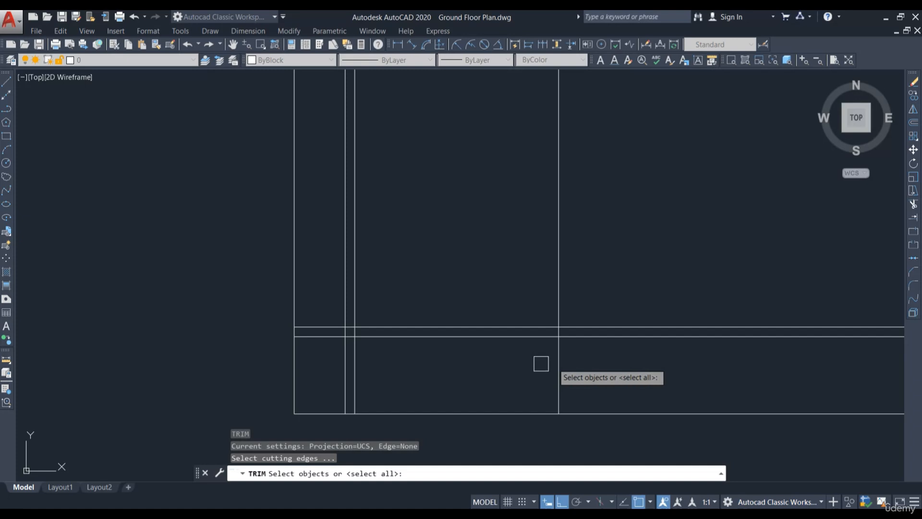
pyautogui.click(582, 354)
pyautogui.press('Escape')
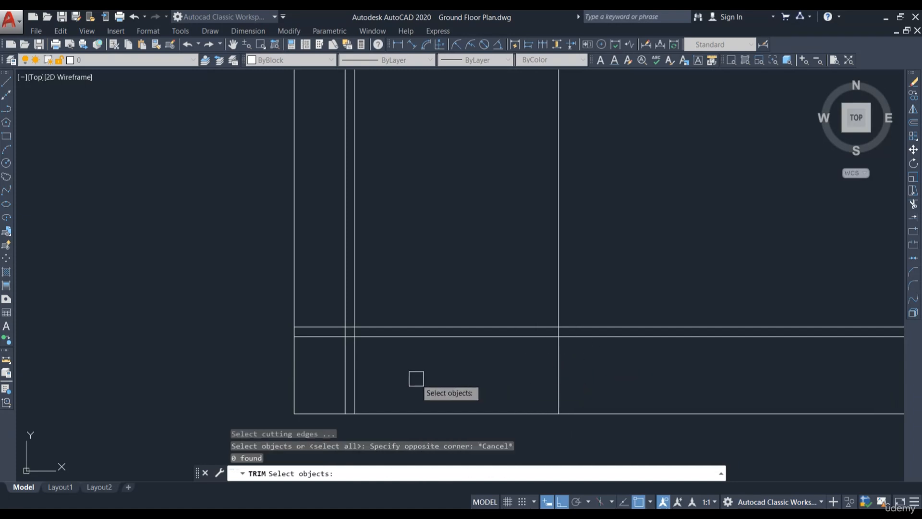
pyautogui.press('Escape')
# Step: Trim the overlapping wall line ends where the inner bottom lines cross the vertical lines at the plot's lower left
pyautogui.write('tr')
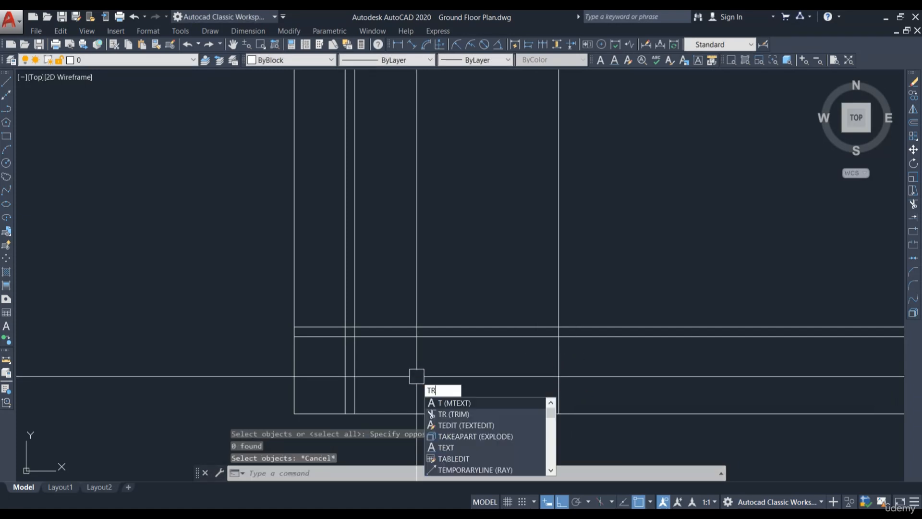
pyautogui.press('Return')
pyautogui.press('Return')
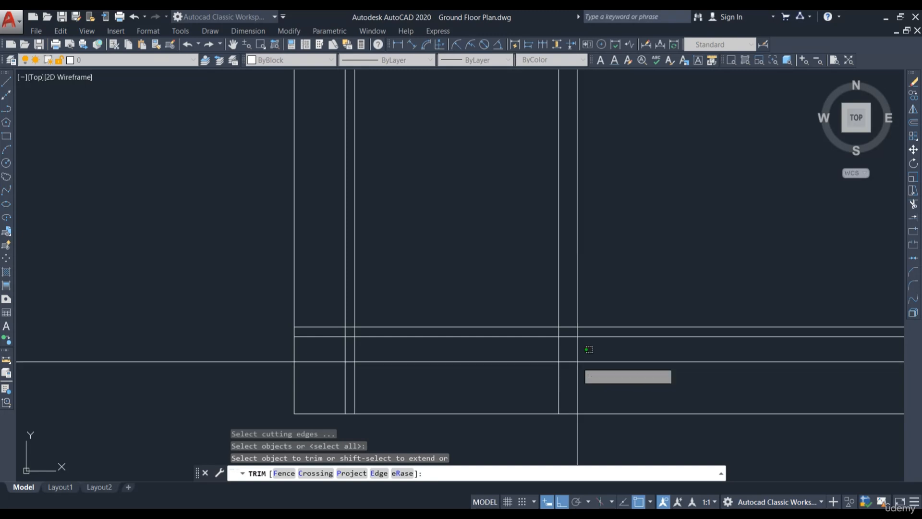
pyautogui.moveTo(589, 349); pyautogui.dragTo(511, 371)
pyautogui.click(405, 372)
pyautogui.click(338, 355)
pyautogui.click(316, 300)
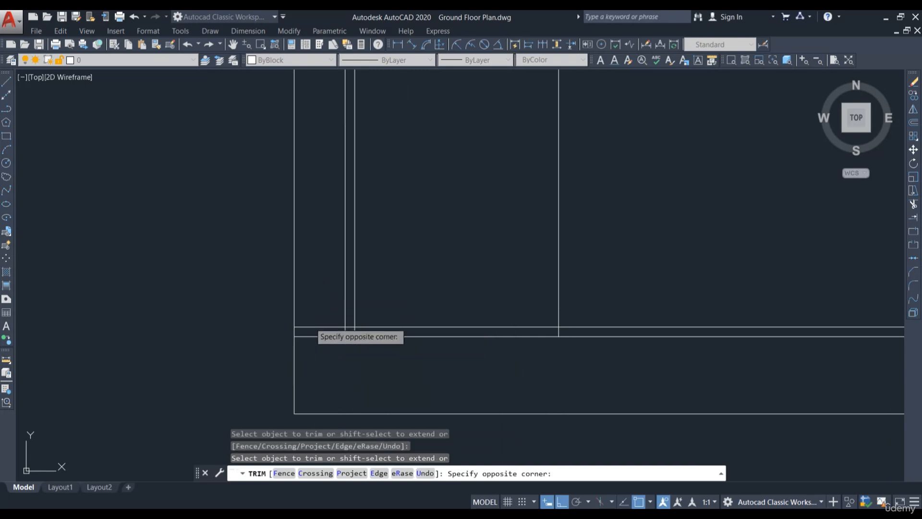
pyautogui.click(303, 341)
# Step: Trim the remaining overhanging wall line segments at the corners of the inner boundary
pyautogui.scroll(3, 618, 364)
pyautogui.scroll(2, 518, 338)
pyautogui.click(439, 288)
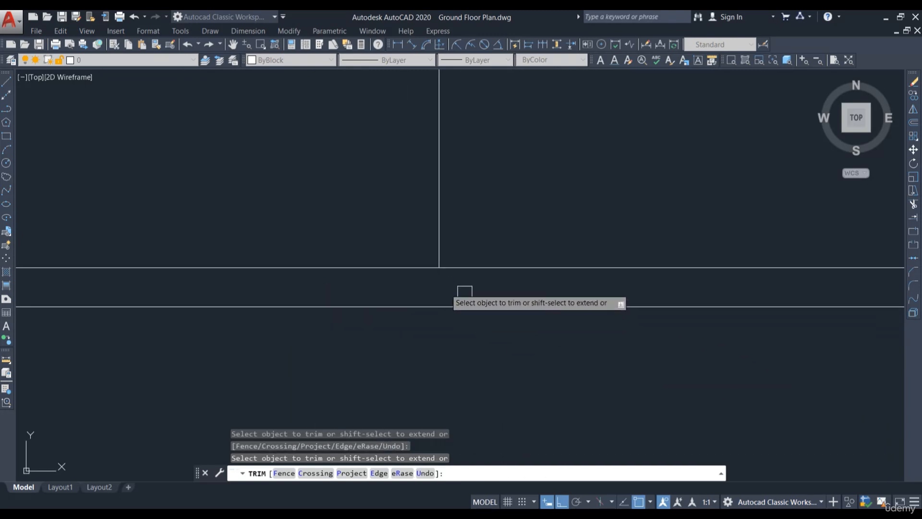
pyautogui.scroll(-4, 684, 344)
pyautogui.scroll(2, 254, 323)
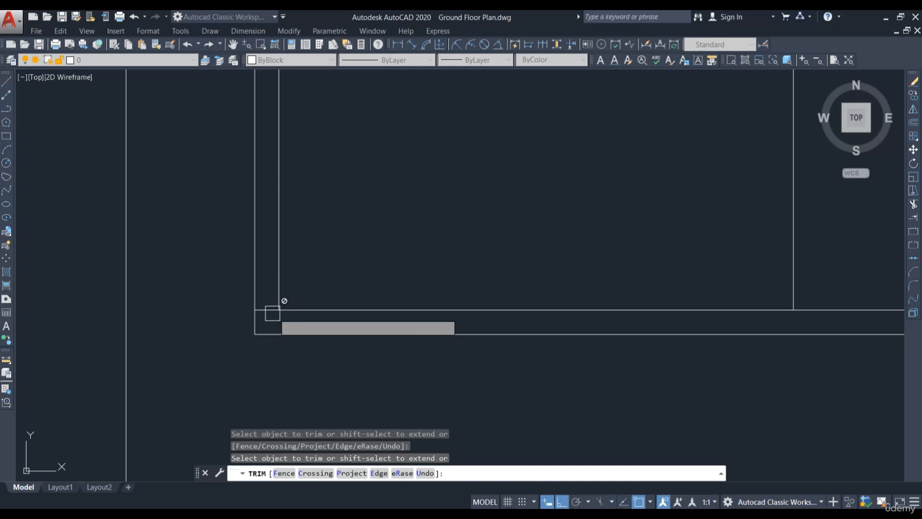
pyautogui.scroll(-4, 359, 359)
pyautogui.scroll(3, 358, 158)
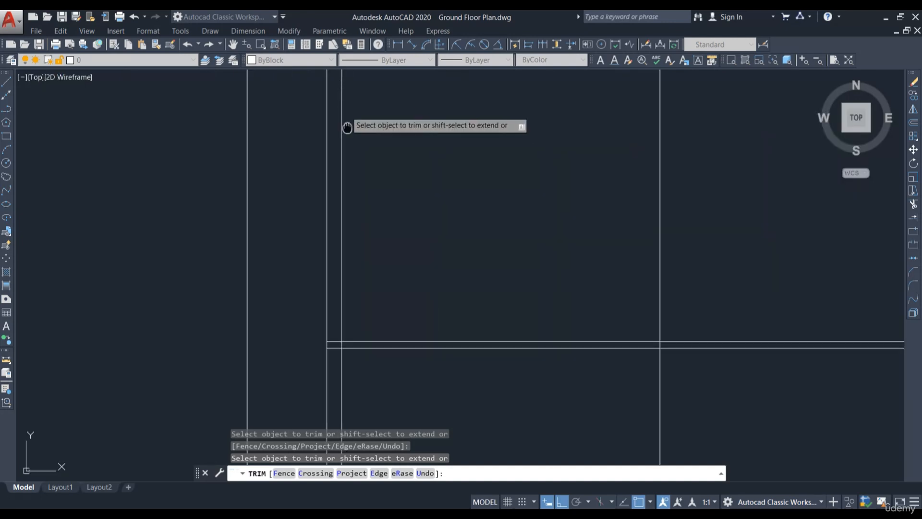
pyautogui.moveTo(347, 126); pyautogui.dragTo(349, 313, button='middle')
pyautogui.scroll(1, 322, 196)
pyautogui.scroll(2, 325, 193)
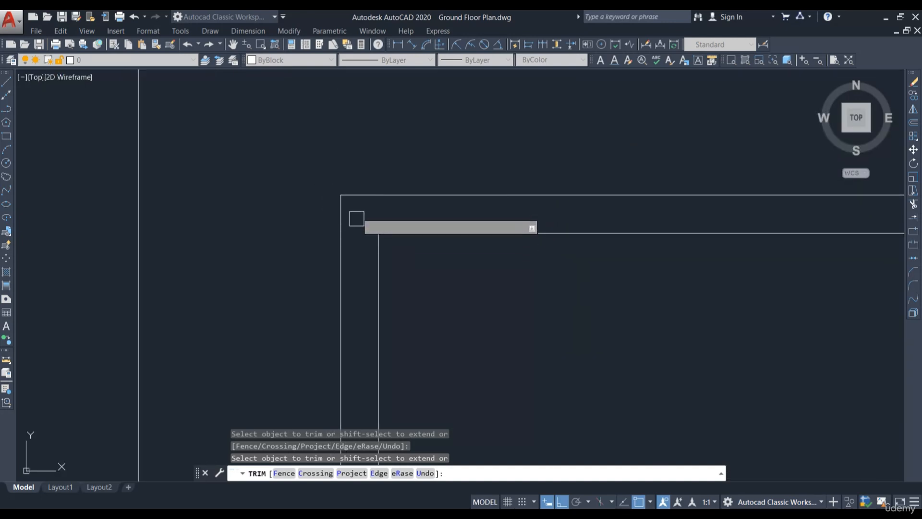
pyautogui.scroll(-3, 365, 235)
pyautogui.scroll(5, 391, 358)
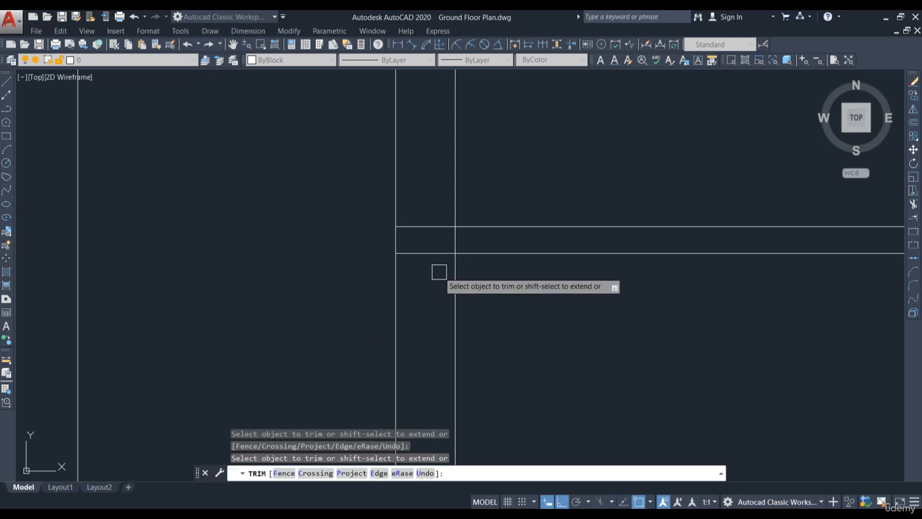
pyautogui.click(423, 205)
pyautogui.click(450, 246)
pyautogui.scroll(-5, 379, 255)
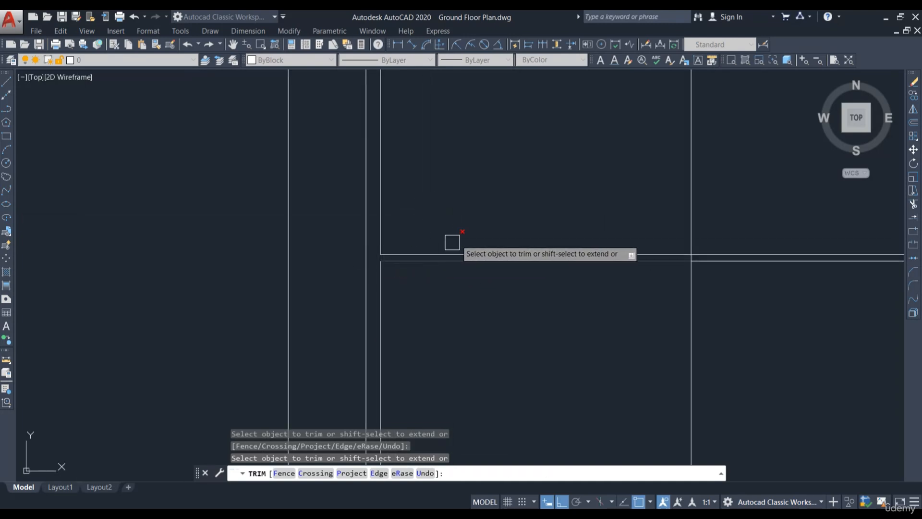
pyautogui.scroll(-3, 452, 243)
pyautogui.press('Escape')
# Step: Offset the inner bottom wall line 10' upward
pyautogui.moveTo(463, 345); pyautogui.dragTo(515, 348, button='middle')
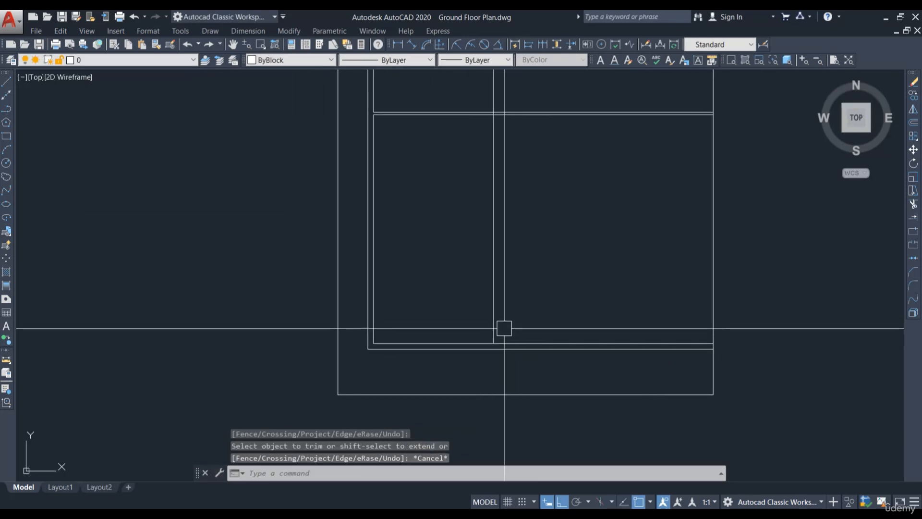
pyautogui.moveTo(521, 287); pyautogui.dragTo(521, 353, button='middle')
pyautogui.moveTo(471, 127); pyautogui.dragTo(460, 228, button='middle')
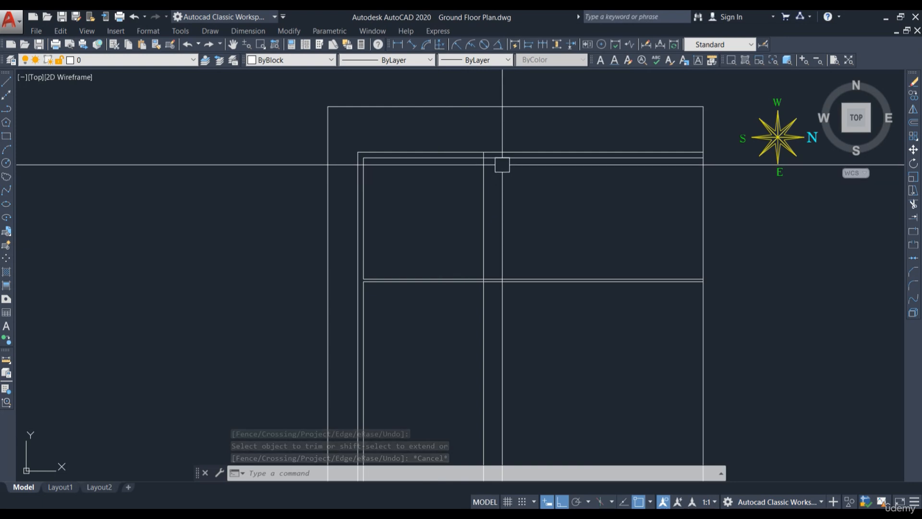
pyautogui.moveTo(481, 385); pyautogui.dragTo(504, 252, button='middle')
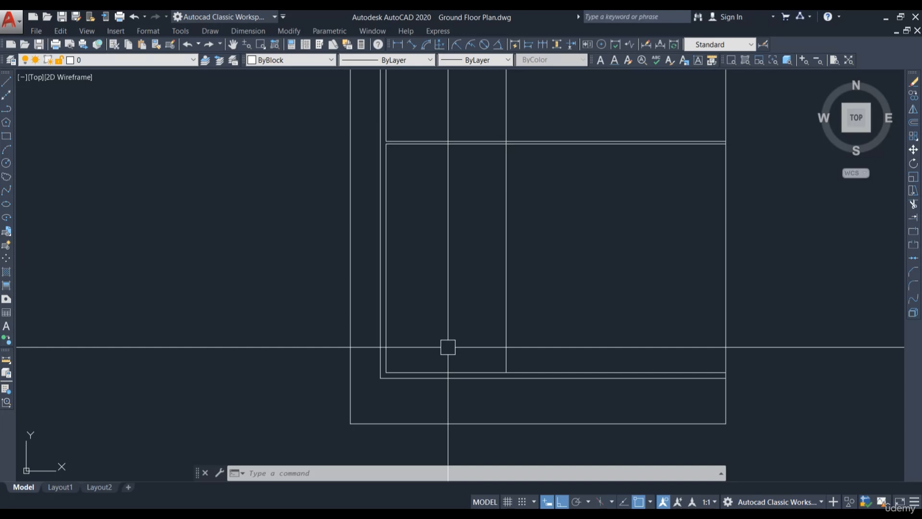
pyautogui.moveTo(451, 346); pyautogui.dragTo(444, 376, button='middle')
pyautogui.write('o')
pyautogui.press('Return')
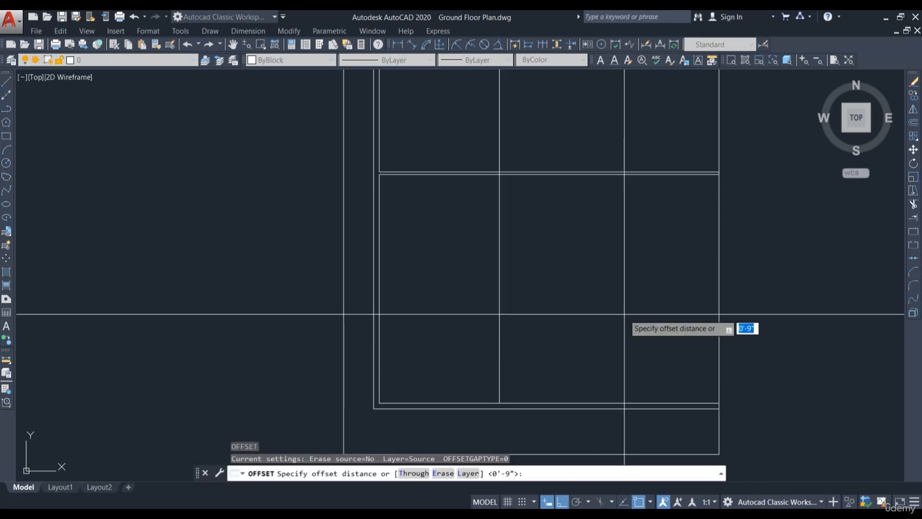
pyautogui.press('Return')
pyautogui.scroll(5, 444, 406)
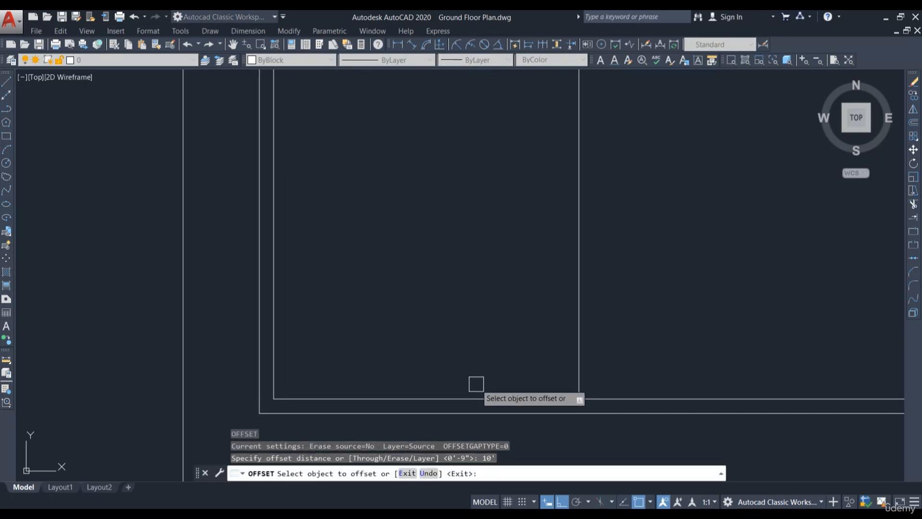
pyautogui.click(476, 397)
pyautogui.click(477, 248)
pyautogui.press('Escape')
# Step: Offset the interior vertical line 9 inches to the right to form a wall
pyautogui.moveTo(518, 249); pyautogui.dragTo(495, 297, button='middle')
pyautogui.scroll(-2, 527, 278)
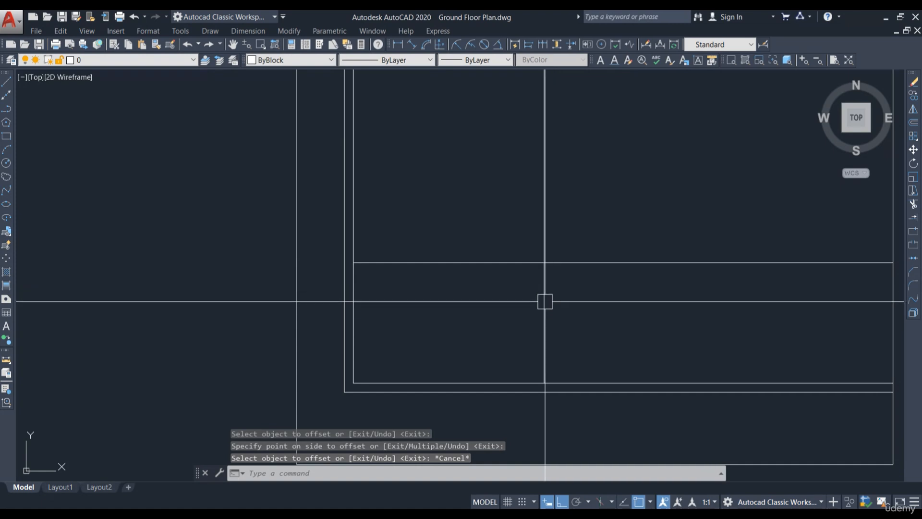
pyautogui.click(545, 302)
pyautogui.scroll(-2, 524, 308)
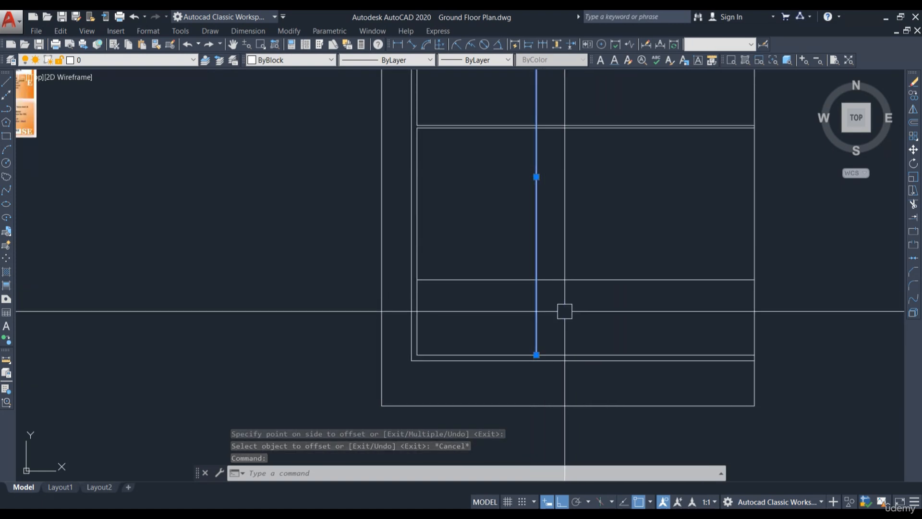
pyautogui.write('o')
pyautogui.press('Return')
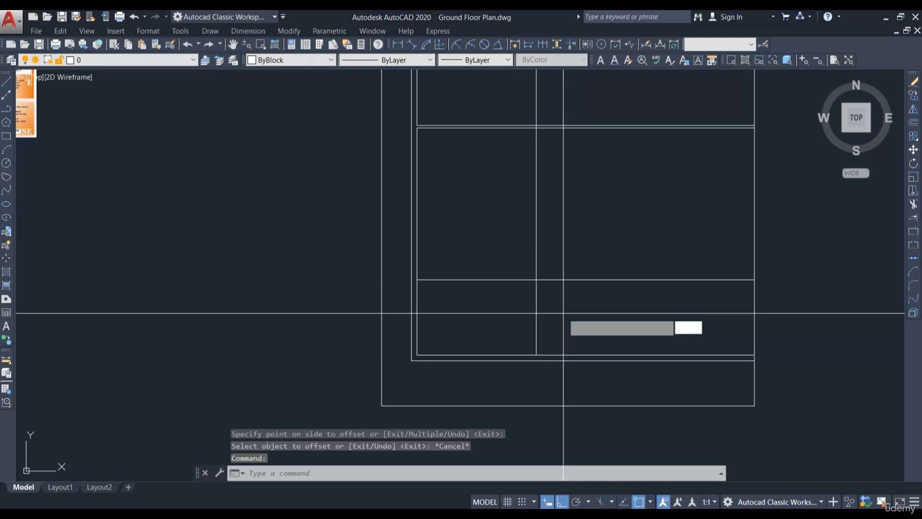
pyautogui.write('9')
pyautogui.press('Return')
pyautogui.click(537, 325)
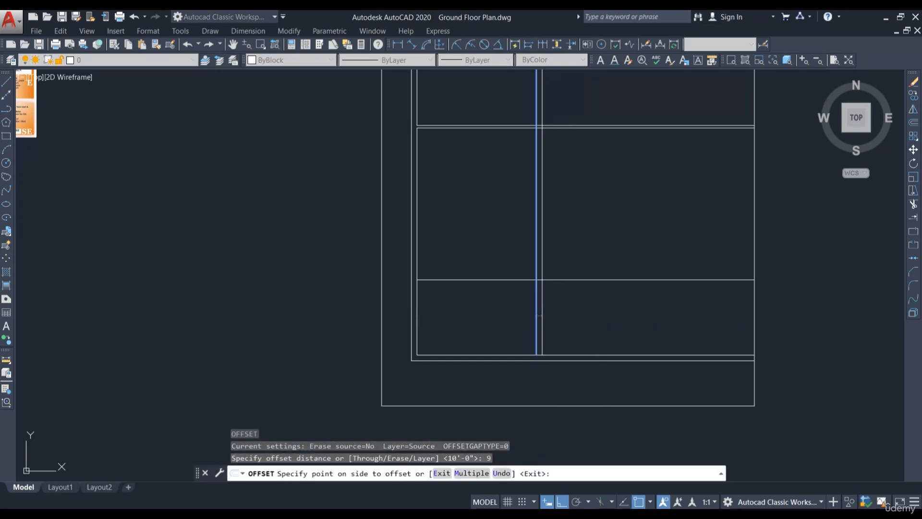
pyautogui.click(600, 317)
pyautogui.press('Escape')
# Step: Offset the right line of the new vertical wall 16' to the right
pyautogui.scroll(-3, 610, 323)
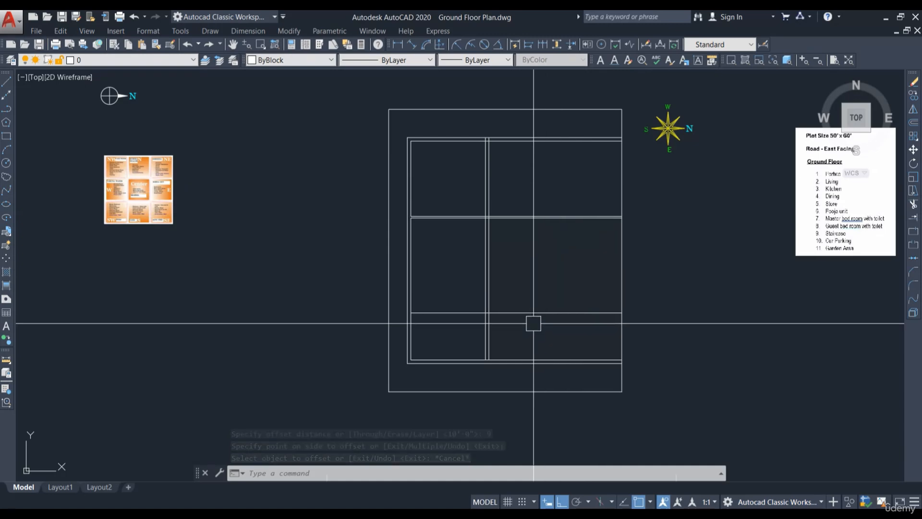
pyautogui.scroll(2, 488, 337)
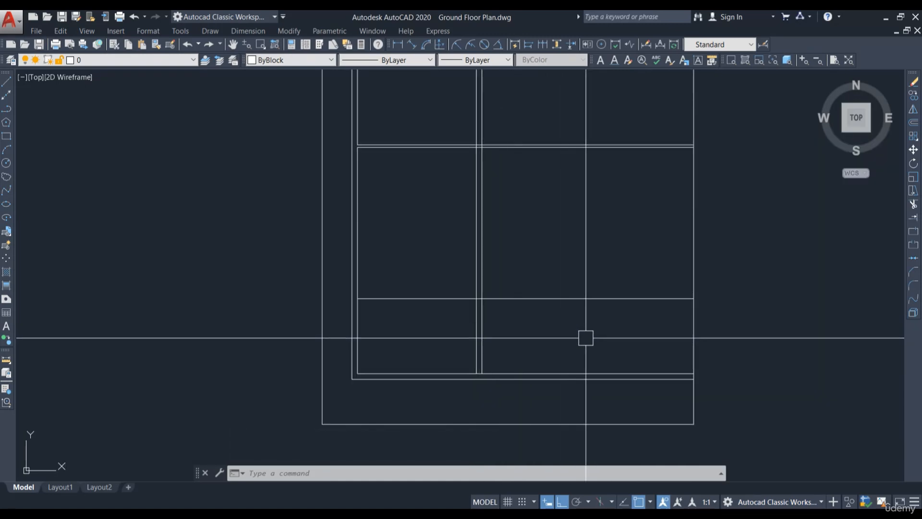
pyautogui.scroll(-3, 543, 329)
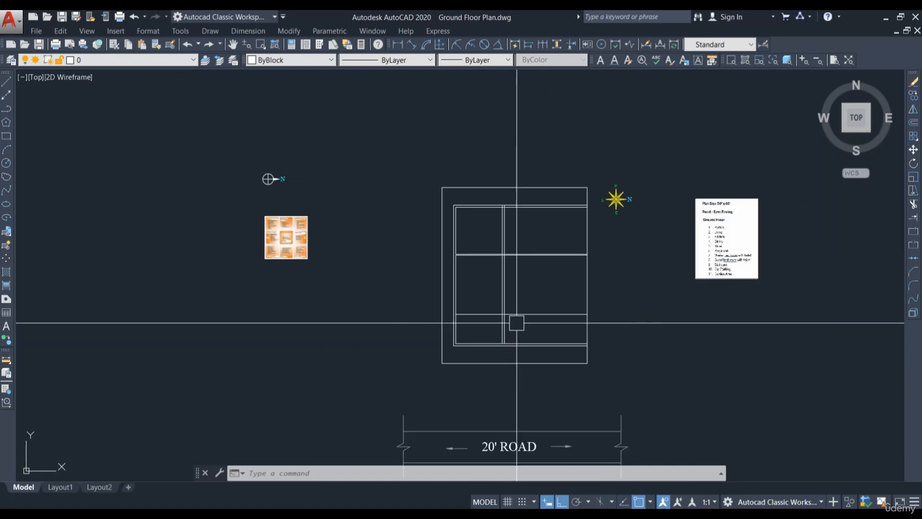
pyautogui.scroll(5, 762, 226)
pyautogui.scroll(1, 633, 227)
pyautogui.scroll(-5, 633, 226)
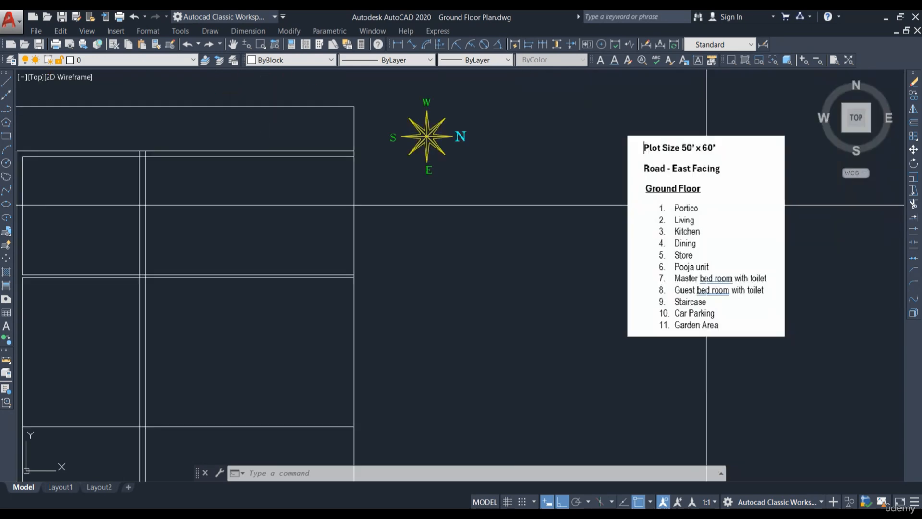
pyautogui.scroll(4, 498, 256)
pyautogui.press('Return')
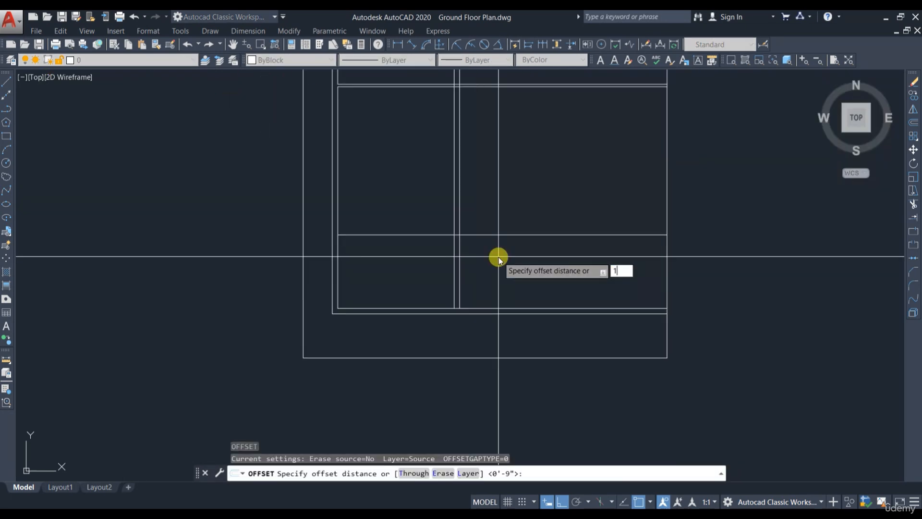
pyautogui.press('Return')
pyautogui.scroll(2, 458, 265)
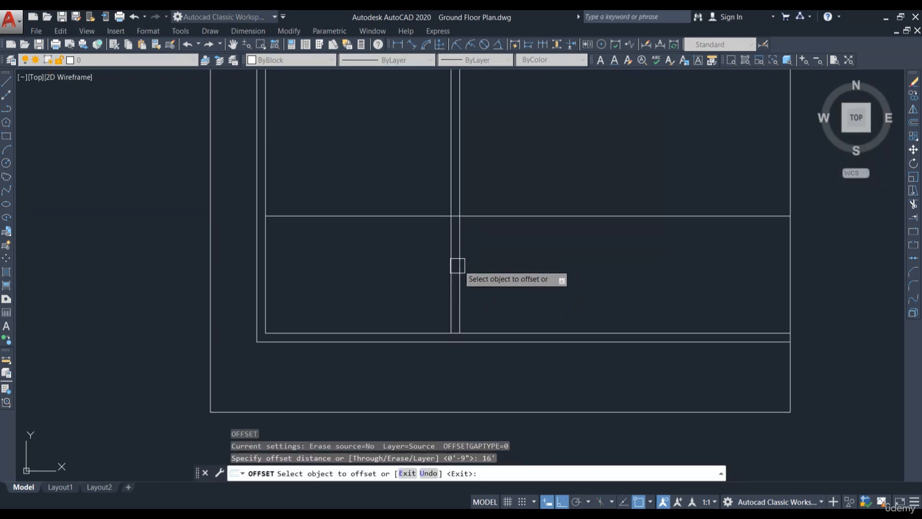
pyautogui.click(460, 263)
pyautogui.click(478, 259)
pyautogui.press('Escape')
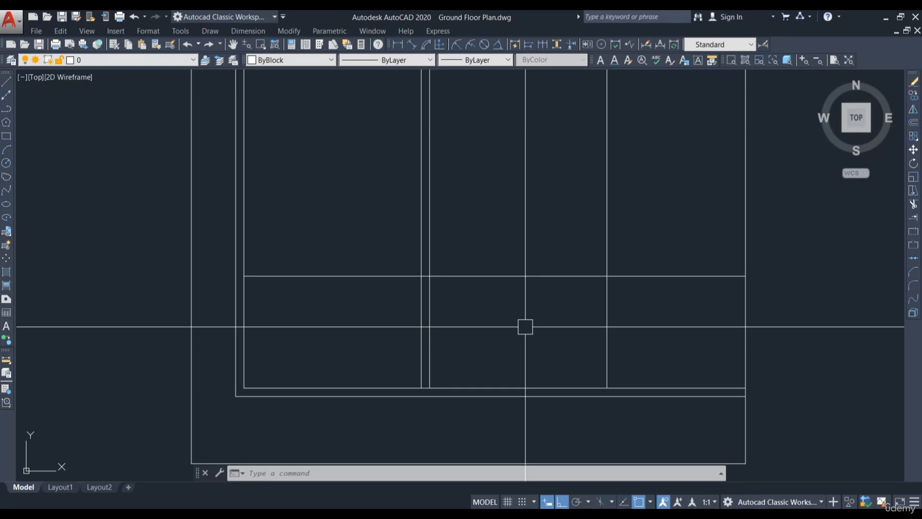
# Step: Offset the horizontal room line 6' upward
pyautogui.moveTo(333, 320); pyautogui.dragTo(368, 338, button='middle')
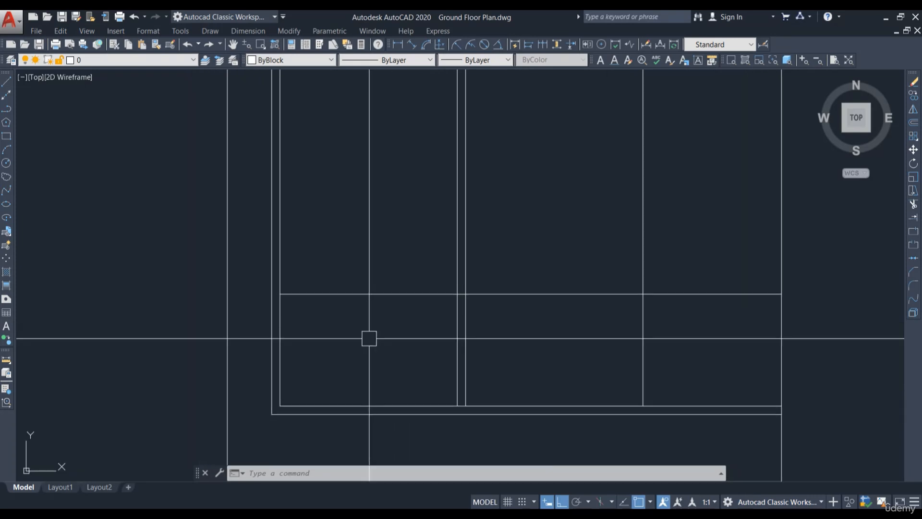
pyautogui.moveTo(613, 318); pyautogui.dragTo(556, 322, button='middle')
pyautogui.write('o')
pyautogui.press('Return')
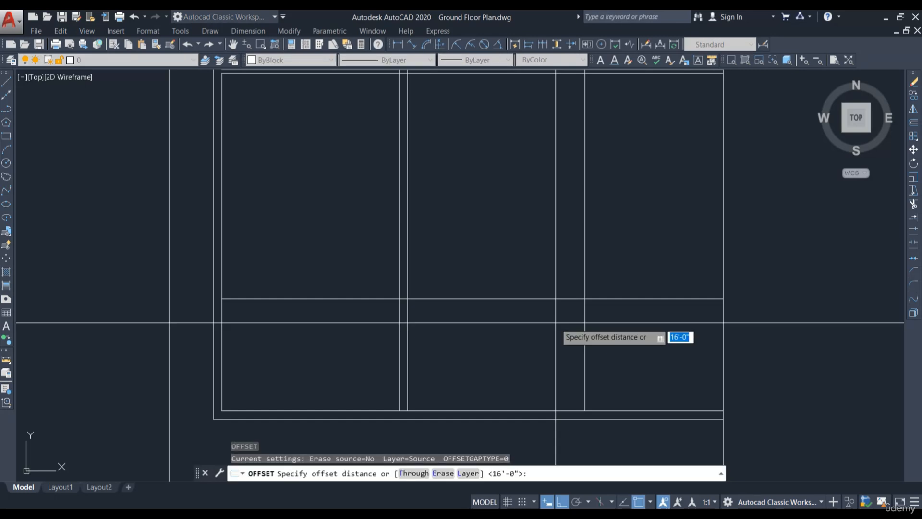
pyautogui.write("6'")
pyautogui.press('Return')
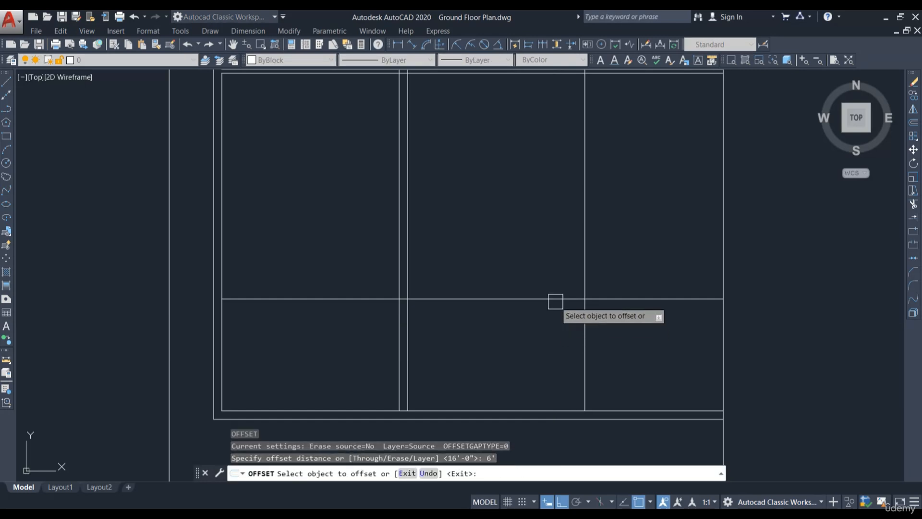
pyautogui.moveTo(551, 298); pyautogui.dragTo(554, 248, button='middle')
pyautogui.click(518, 360)
pyautogui.click(522, 307)
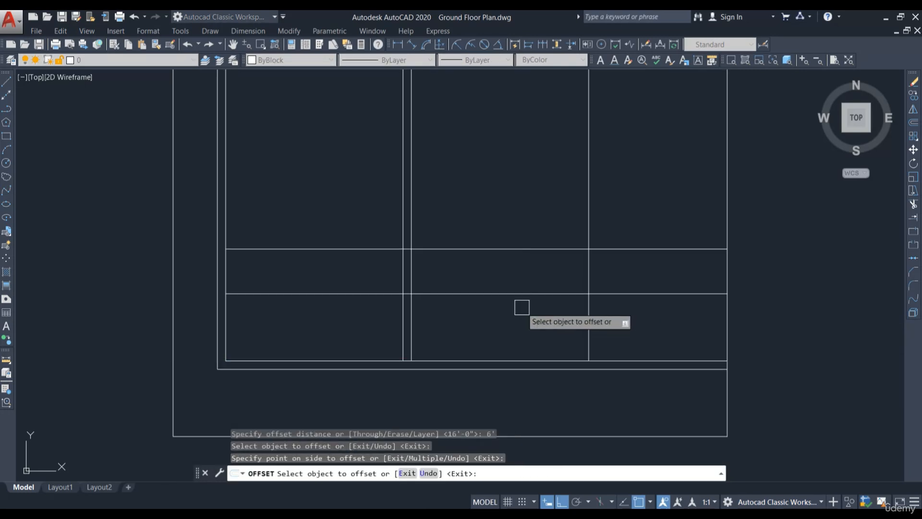
pyautogui.press('Escape')
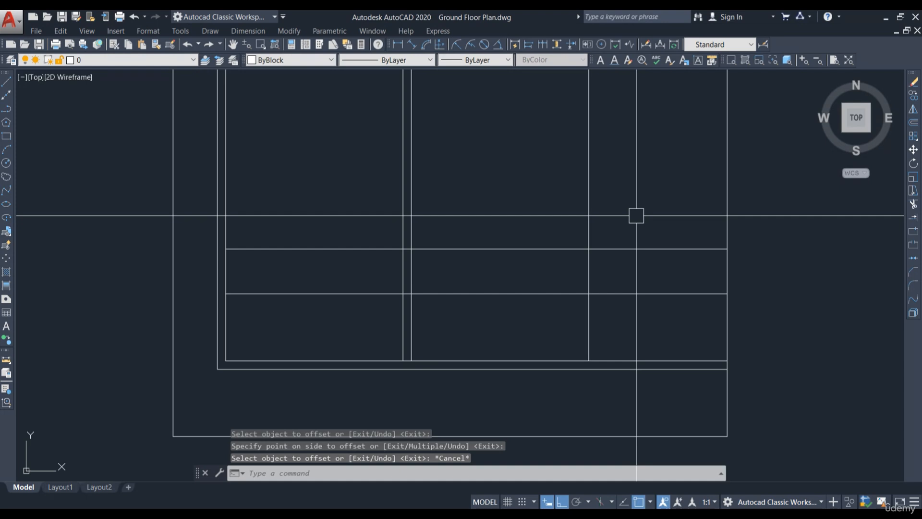
# Step: Trim the new horizontal line between the vertical room lines
pyautogui.write('tr')
pyautogui.press('Return')
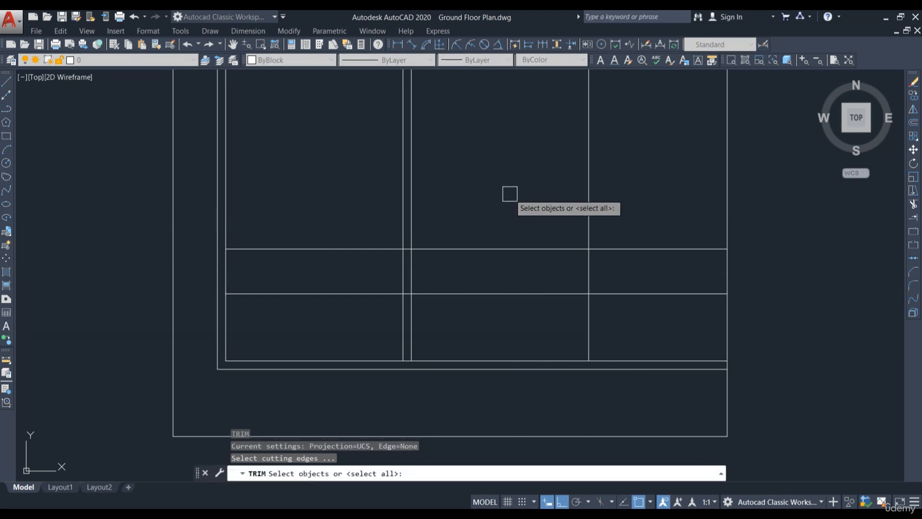
pyautogui.press('Return')
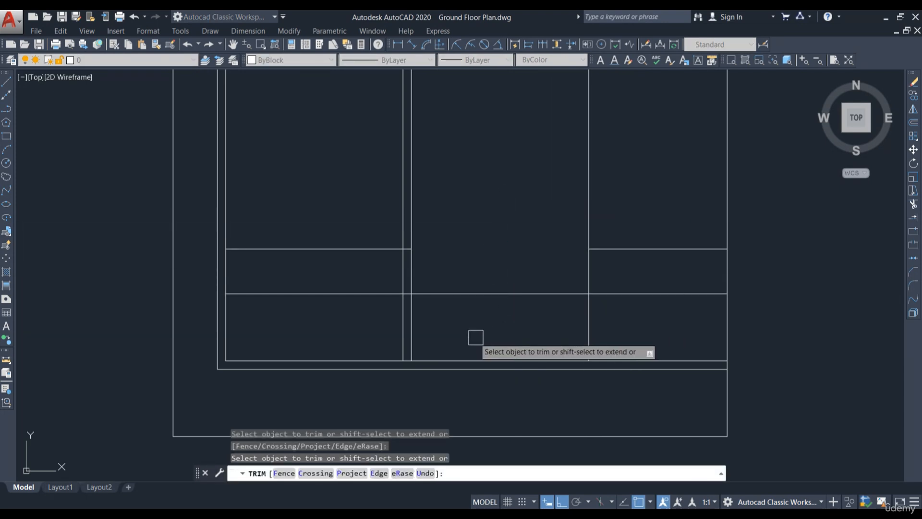
pyautogui.scroll(3, 405, 296)
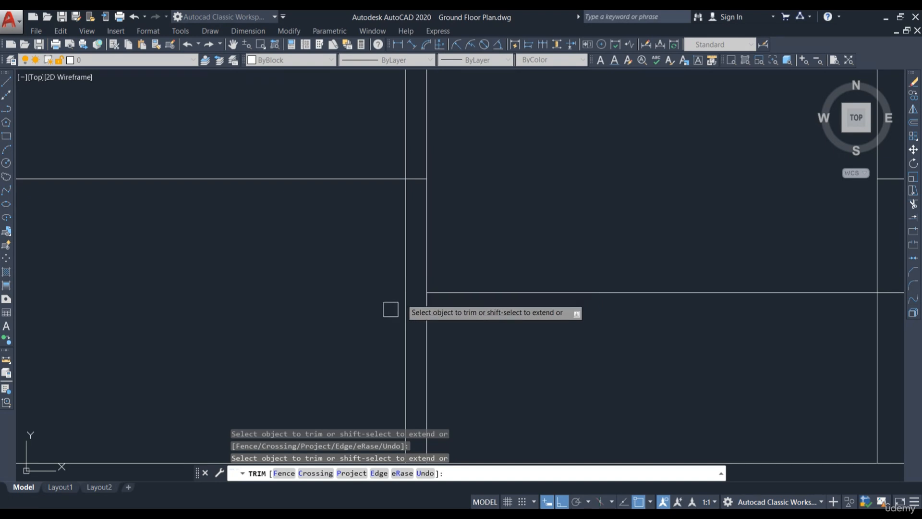
pyautogui.scroll(-3, 391, 309)
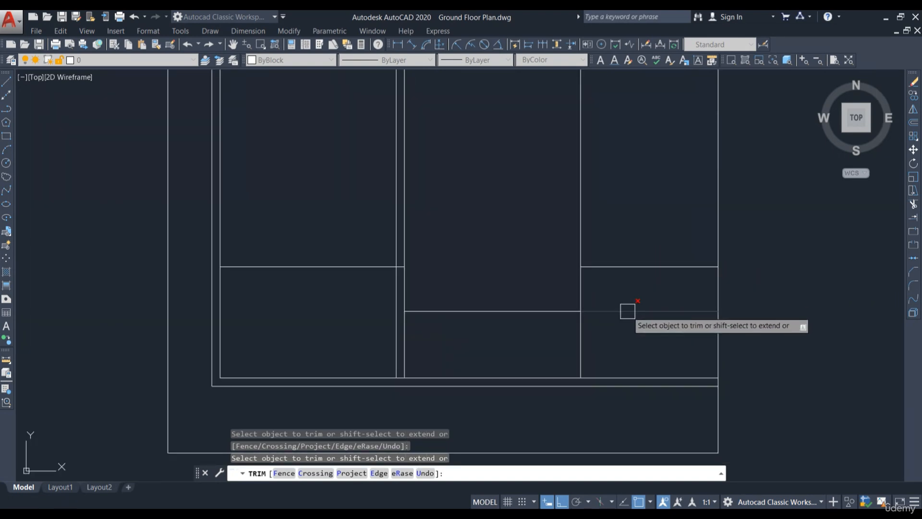
pyautogui.press('Escape')
# Step: Erase the leftover horizontal line segment in the right room
pyautogui.click(648, 267)
pyautogui.write('e')
pyautogui.press('Return')
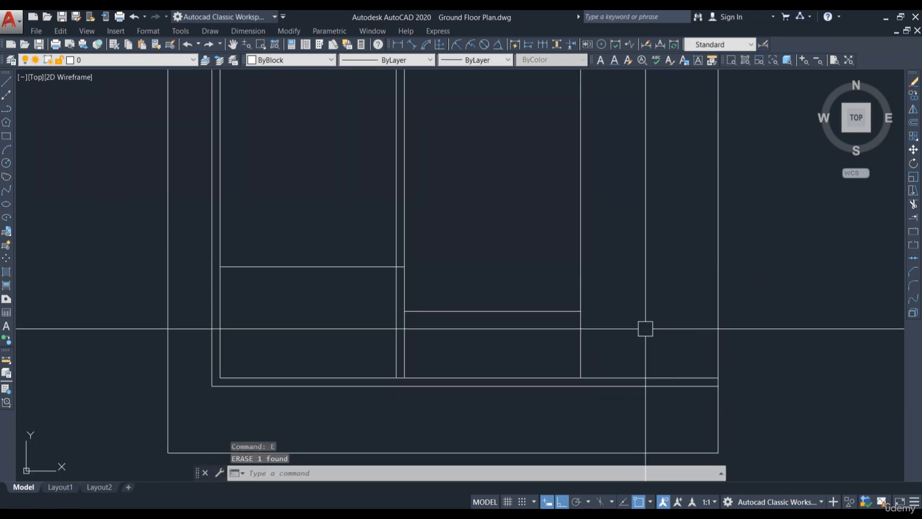
# Step: Offset the right room's outer vertical wall line to the right by a distance of 9
pyautogui.moveTo(609, 265); pyautogui.dragTo(662, 310, button='middle')
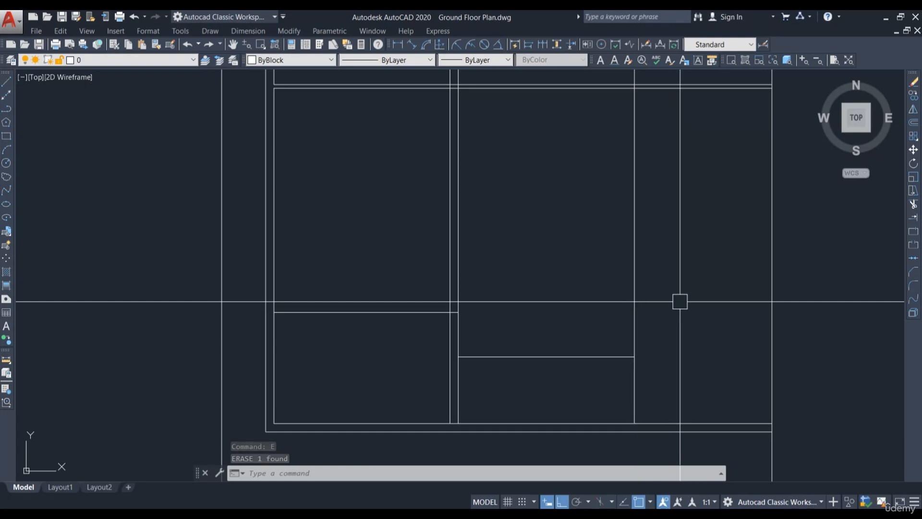
pyautogui.write('o')
pyautogui.press('Return')
pyautogui.write('9')
pyautogui.press('Return')
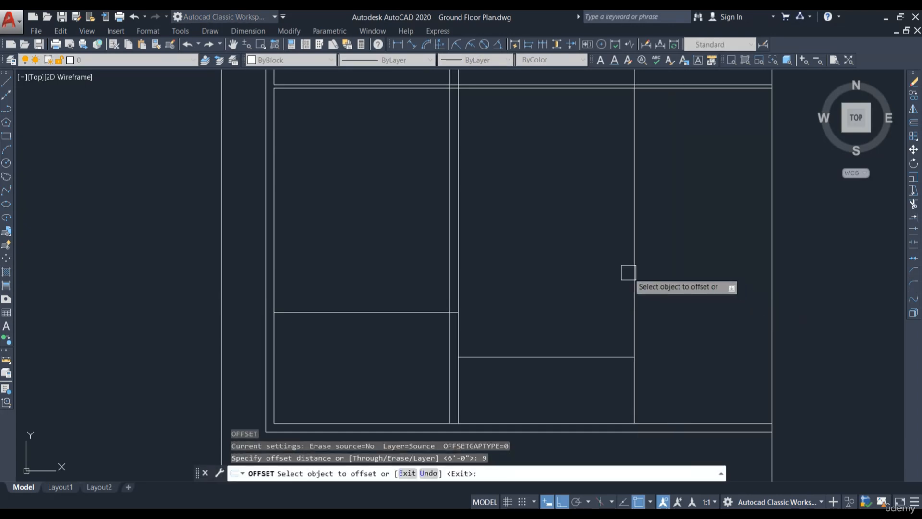
pyautogui.click(634, 269)
pyautogui.click(648, 268)
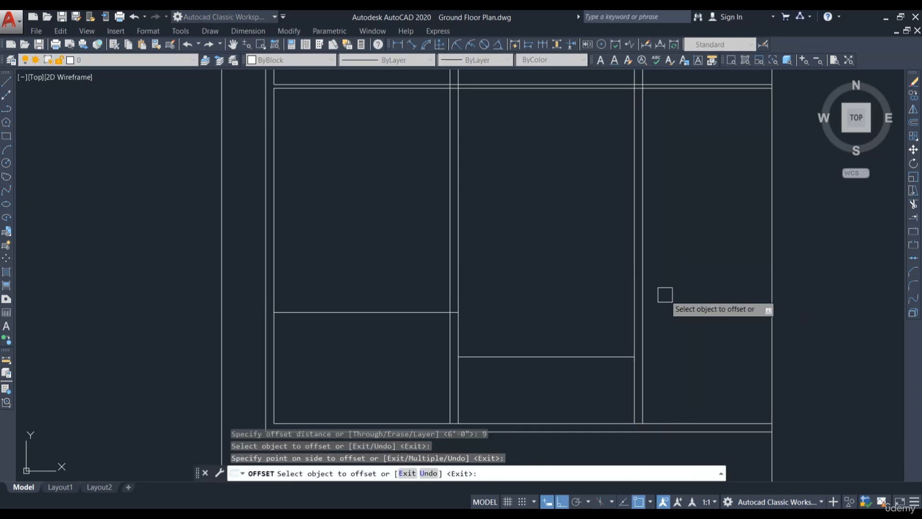
pyautogui.press('Escape')
# Step: Trim the horizontal wall line segments that extend beyond the new vertical line
pyautogui.moveTo(714, 206); pyautogui.dragTo(687, 308, button='middle')
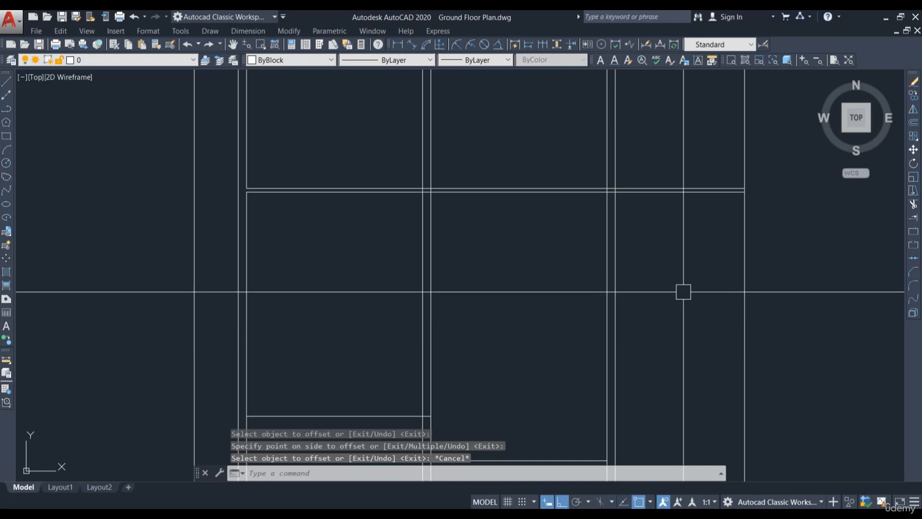
pyautogui.press('Return')
pyautogui.press('Return')
pyautogui.click(691, 154)
pyautogui.click(659, 207)
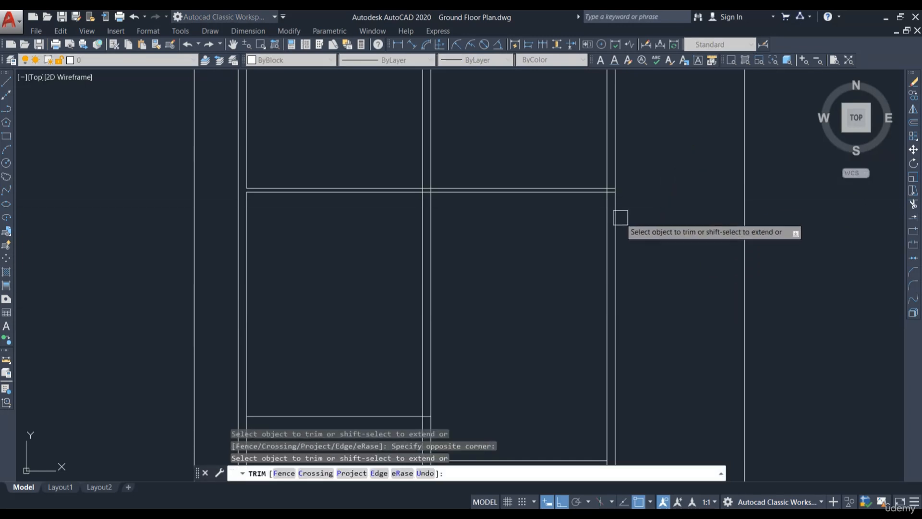
pyautogui.scroll(-4, 573, 212)
pyautogui.scroll(5, 621, 210)
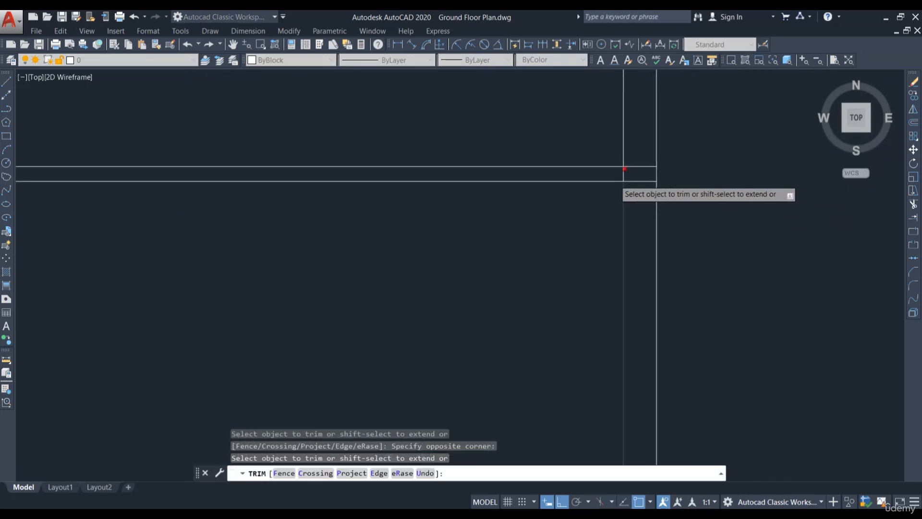
pyautogui.scroll(-2, 602, 220)
pyautogui.moveTo(574, 400); pyautogui.dragTo(614, 302, button='middle')
pyautogui.press('Escape')
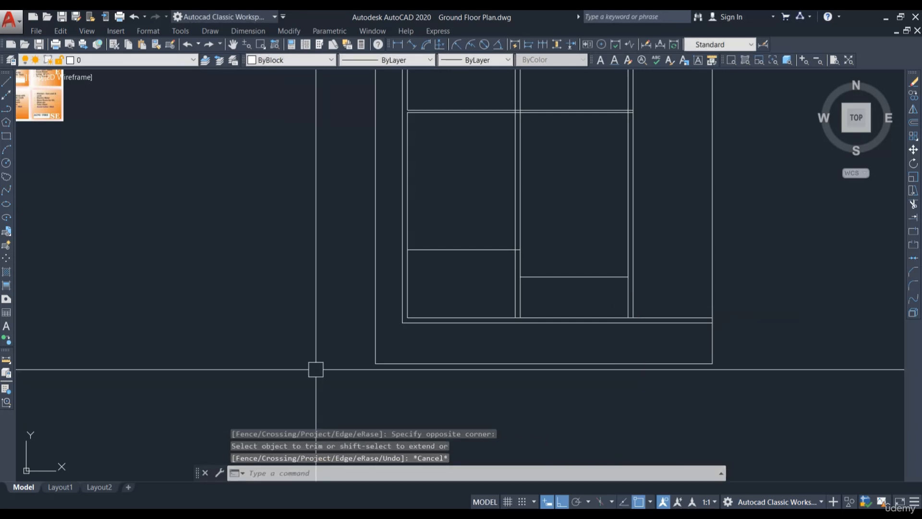
pyautogui.scroll(2, 553, 286)
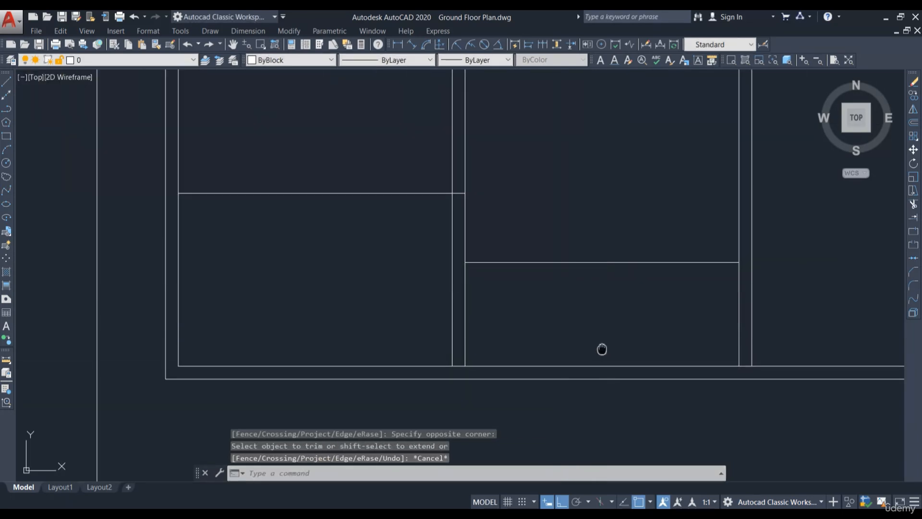
pyautogui.scroll(2, 439, 333)
pyautogui.scroll(-1, 483, 298)
pyautogui.moveTo(523, 287)
pyautogui.mouseDown(button='middle')
pyautogui.moveTo(549, 296)
pyautogui.moveTo(573, 353)
pyautogui.mouseUp(button='middle')
pyautogui.scroll(-1, 605, 339)
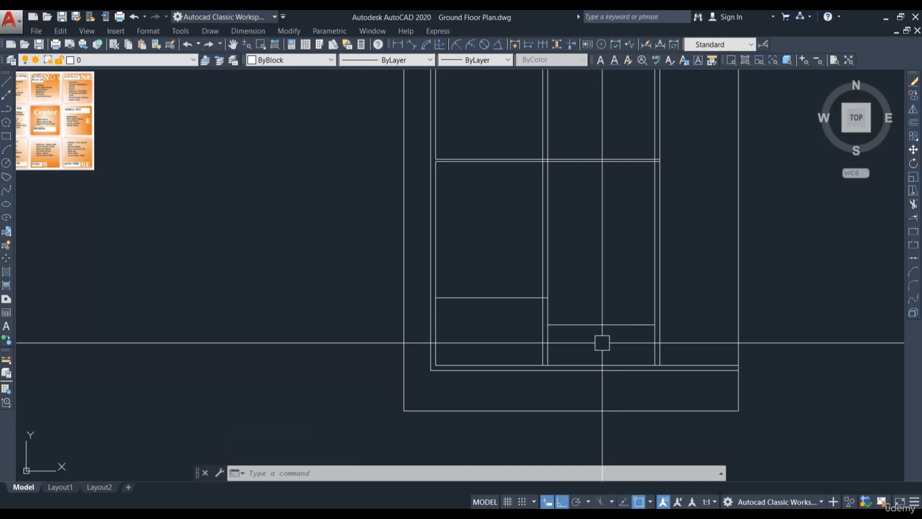
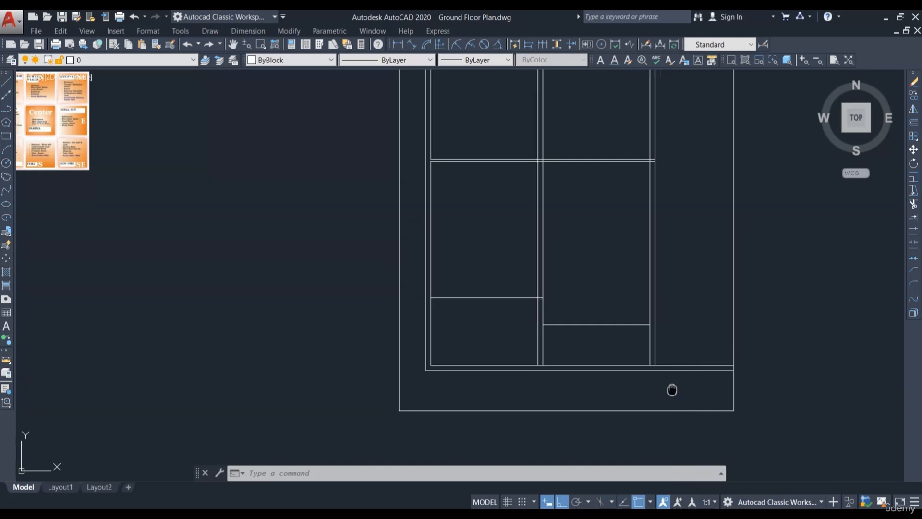
# Step: Undo the last three edits
pyautogui.hotkey('ctrl', 'z')
pyautogui.hotkey('ctrl', 'z')
pyautogui.hotkey('ctrl', 'z')
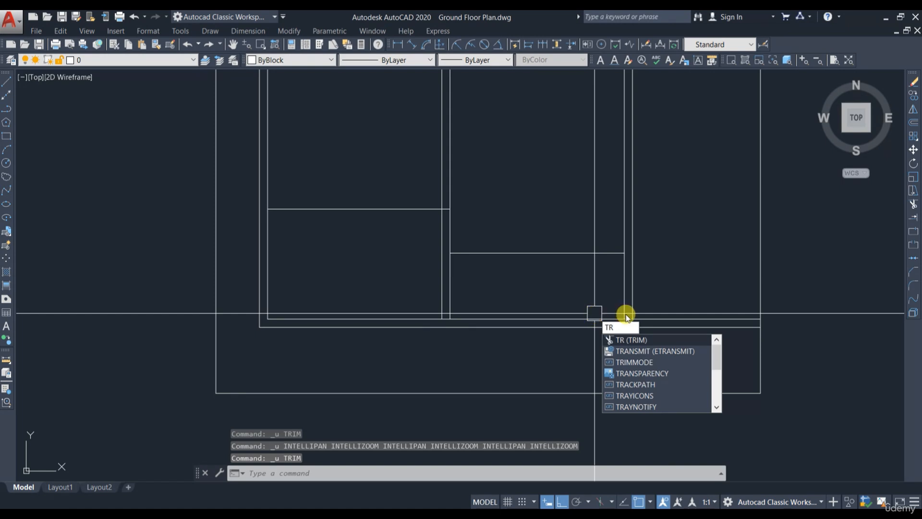
# Step: Trim the crossing wall line segments along the bottom of the middle and right rooms
pyautogui.click(624, 340)
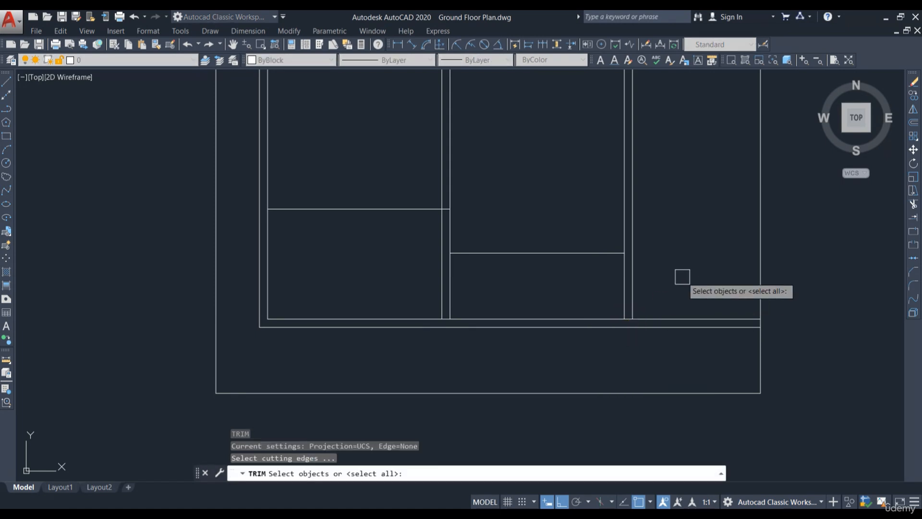
pyautogui.press('Return')
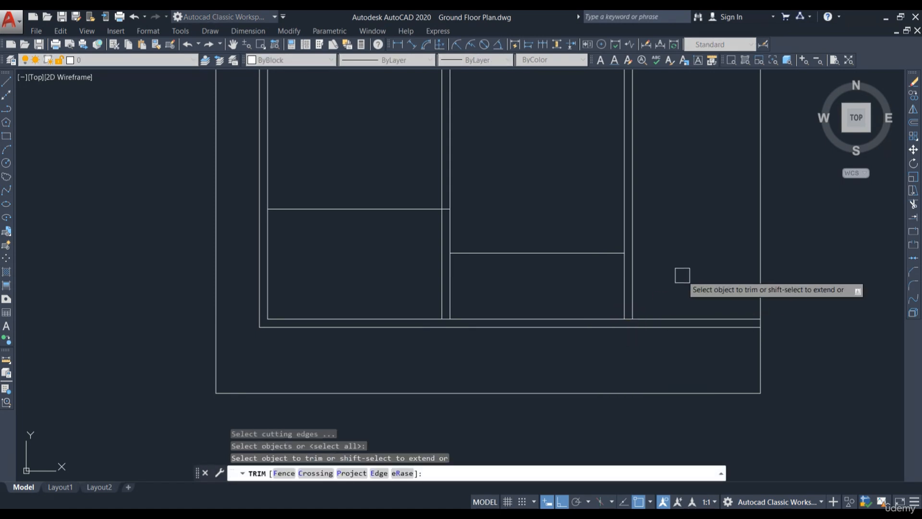
pyautogui.keyDown('shift'); pyautogui.click(672, 283); pyautogui.keyUp('shift')
pyautogui.keyDown('shift'); pyautogui.click(583, 310); pyautogui.keyUp('shift')
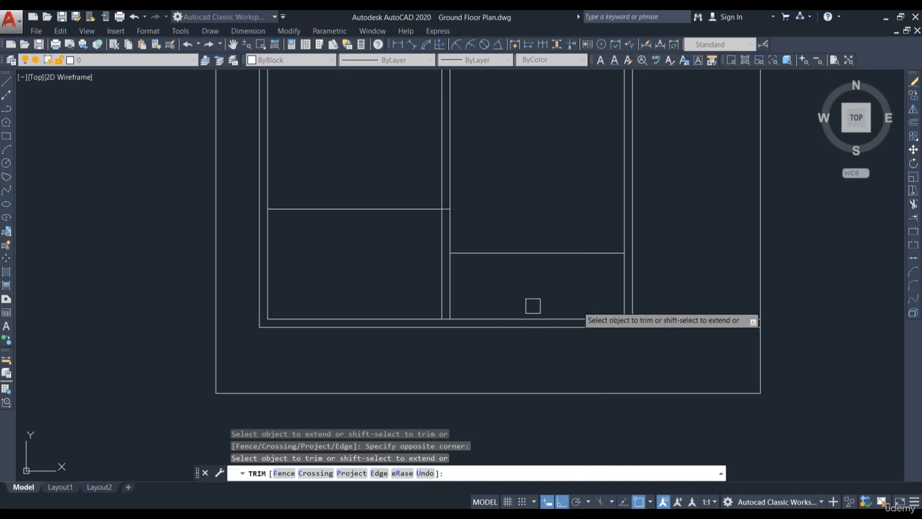
pyautogui.keyDown('shift'); pyautogui.click(477, 290); pyautogui.keyUp('shift')
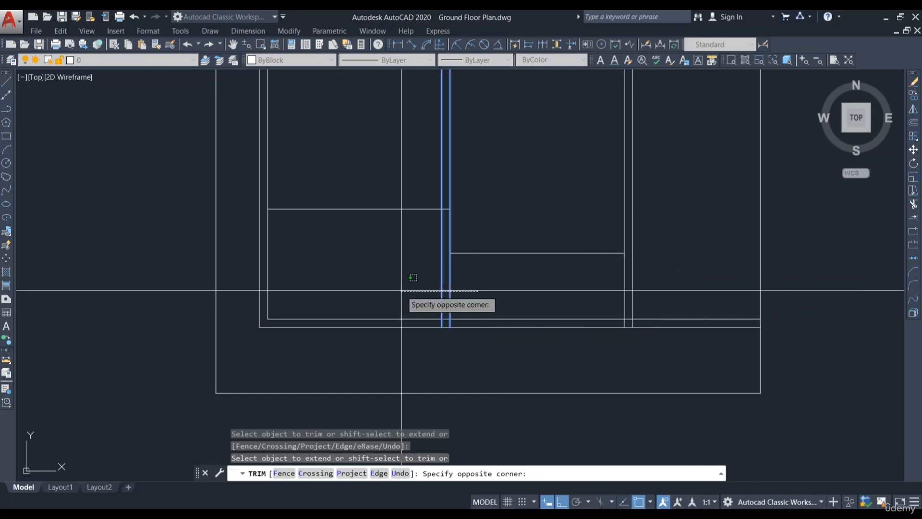
pyautogui.keyDown('shift'); pyautogui.click(402, 290); pyautogui.keyUp('shift')
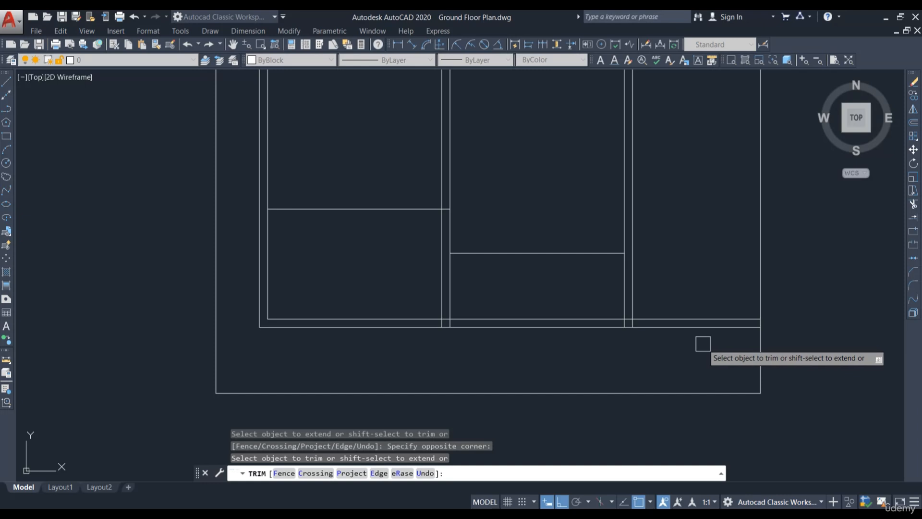
pyautogui.click(729, 287)
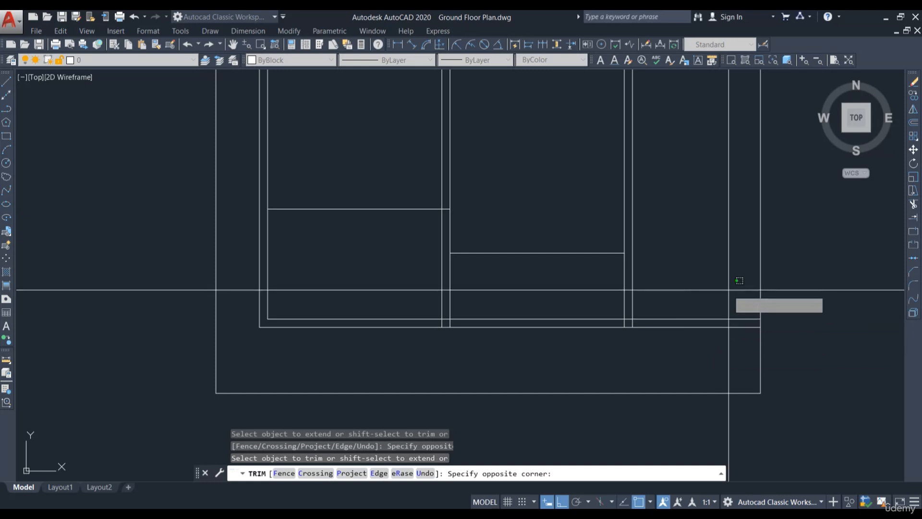
pyautogui.click(683, 372)
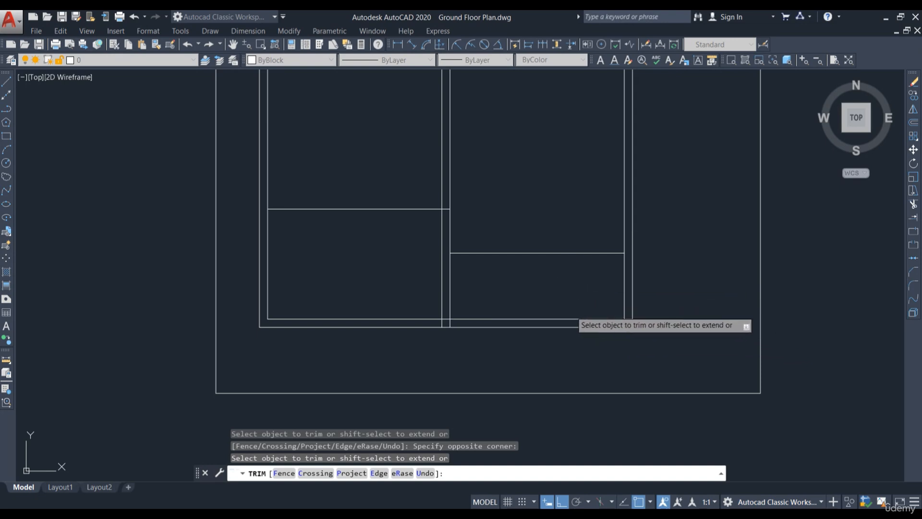
pyautogui.click(570, 311)
pyautogui.click(570, 311)
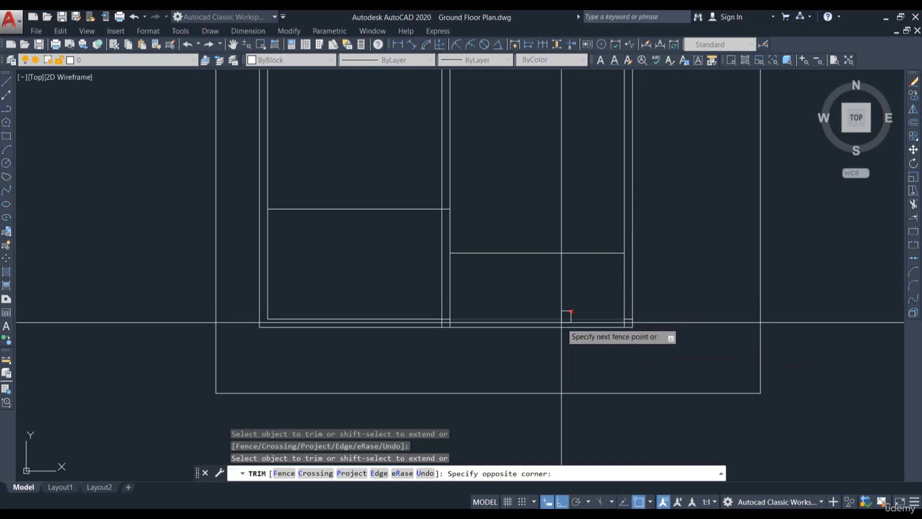
pyautogui.click(561, 322)
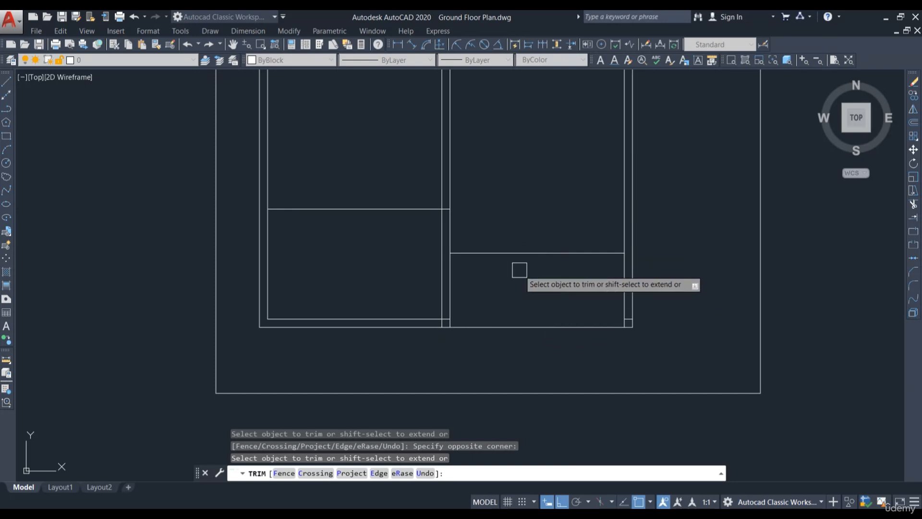
pyautogui.scroll(2, 574, 266)
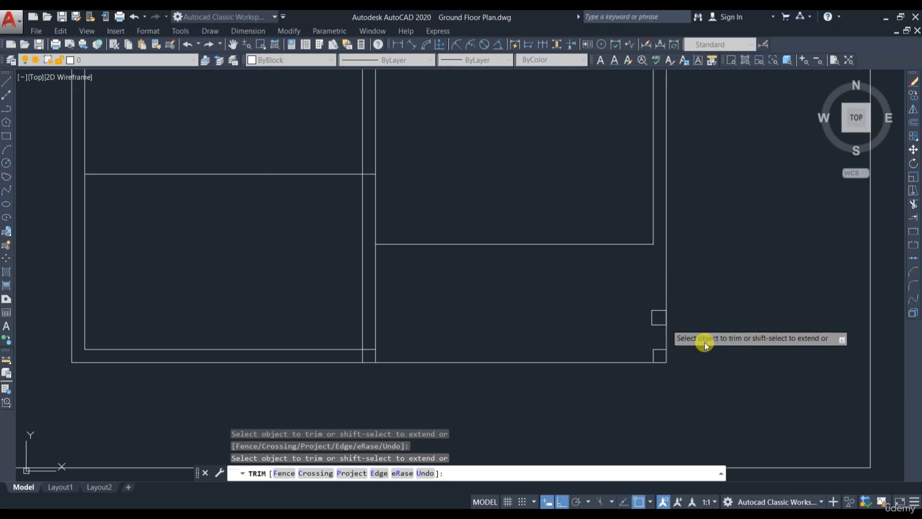
pyautogui.scroll(3, 651, 356)
pyautogui.press('Escape')
pyautogui.click(624, 343)
pyautogui.press('Escape')
pyautogui.scroll(-2, 619, 345)
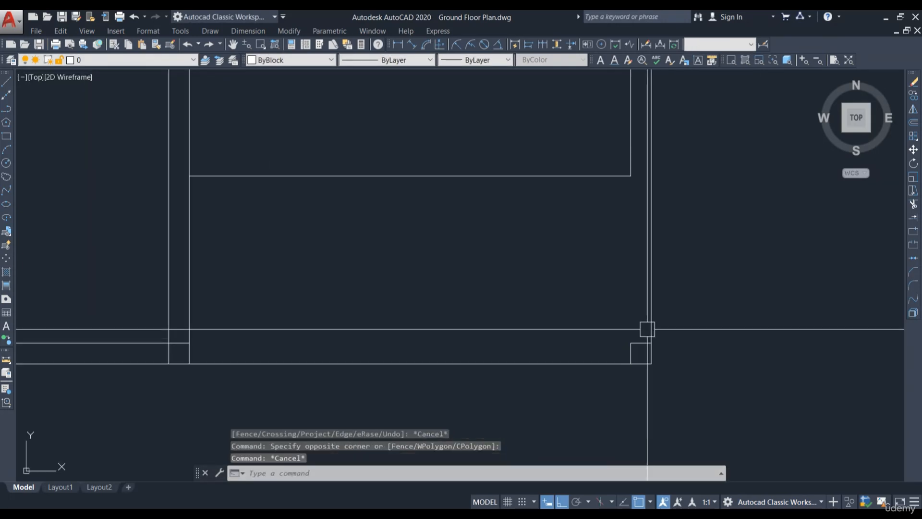
pyautogui.press('Escape')
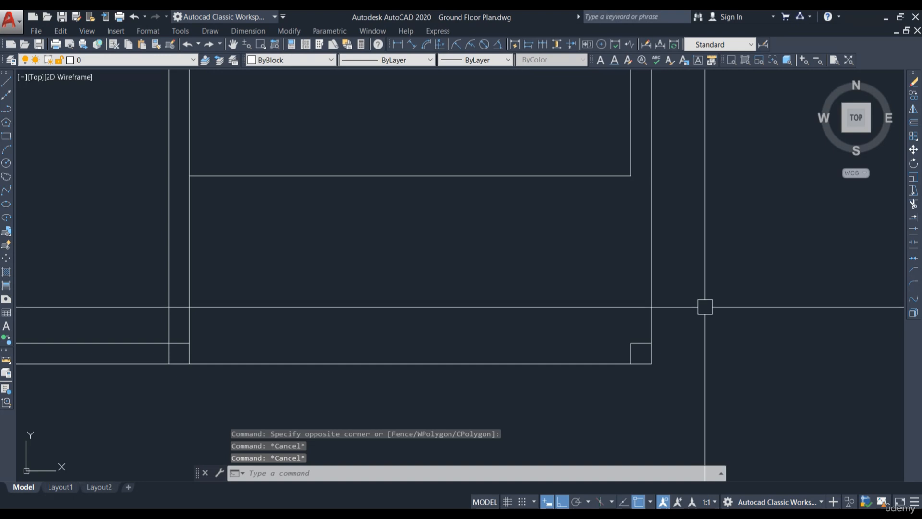
# Step: Trim the overlapping wall line at the right room's upper junction
pyautogui.moveTo(731, 237); pyautogui.dragTo(726, 269, button='middle')
pyautogui.write('tr')
pyautogui.press('Return')
pyautogui.press('Return')
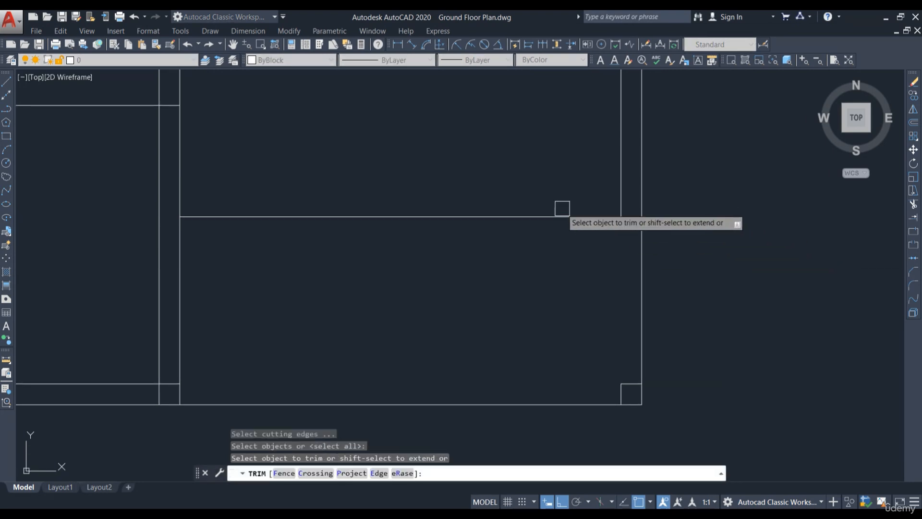
pyautogui.click(562, 208)
pyautogui.click(446, 258)
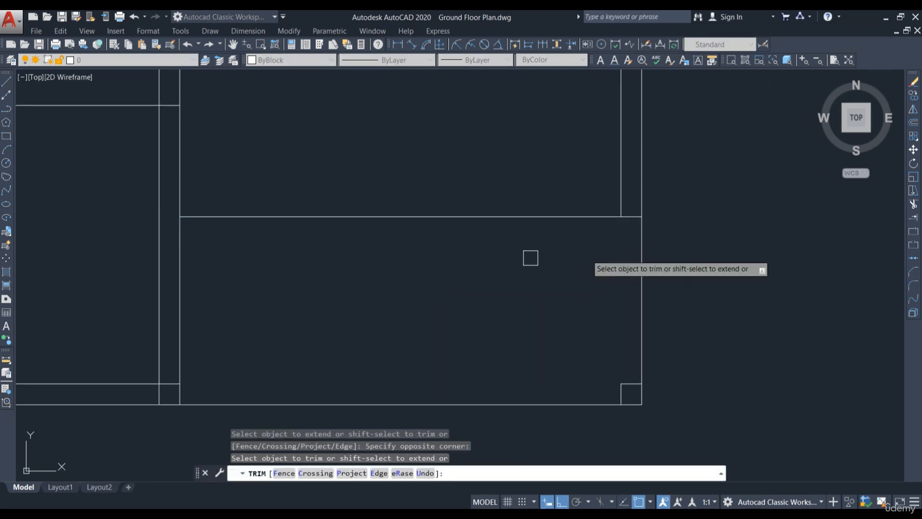
pyautogui.press('Escape')
# Step: Erase the two small leftover line segments at the right room's lower corner
pyautogui.scroll(2, 633, 384)
pyautogui.click(630, 378)
pyautogui.click(593, 389)
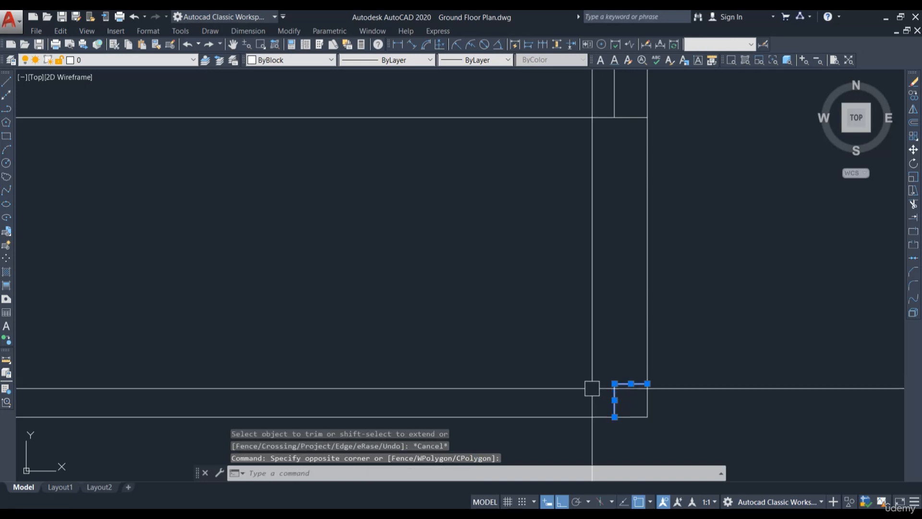
pyautogui.write('e')
pyautogui.press('Return')
# Step: Trim the wall lines that cross between the middle and right rooms at the bottom
pyautogui.scroll(-4, 722, 287)
pyautogui.moveTo(545, 315); pyautogui.dragTo(625, 338, button='middle')
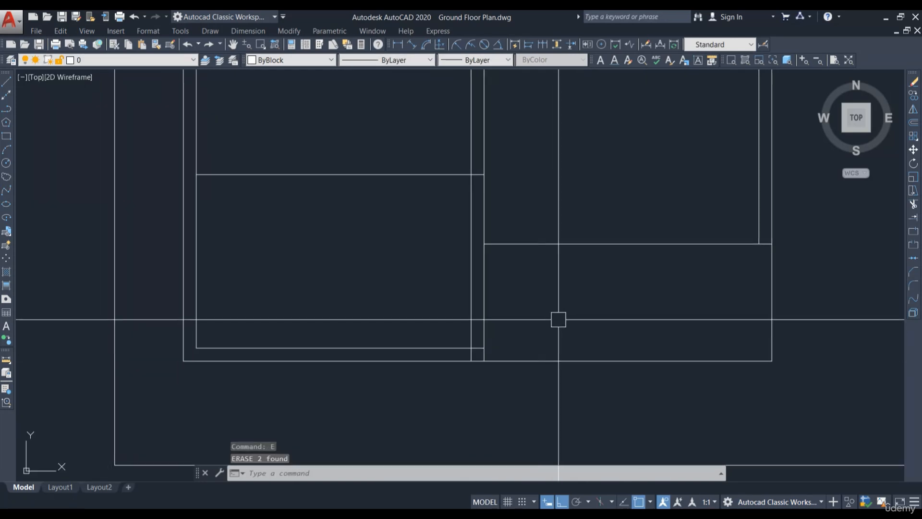
pyautogui.write('tr')
pyautogui.press('Return')
pyautogui.press('Return')
pyautogui.scroll(4, 475, 348)
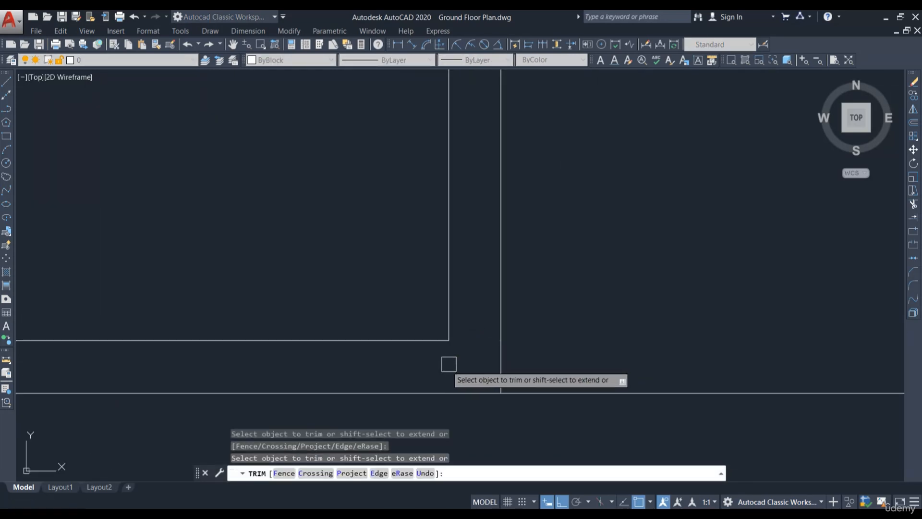
pyautogui.scroll(-3, 448, 365)
pyautogui.moveTo(519, 251); pyautogui.dragTo(506, 321, button='middle')
pyautogui.scroll(-2, 506, 322)
pyautogui.scroll(2, 434, 214)
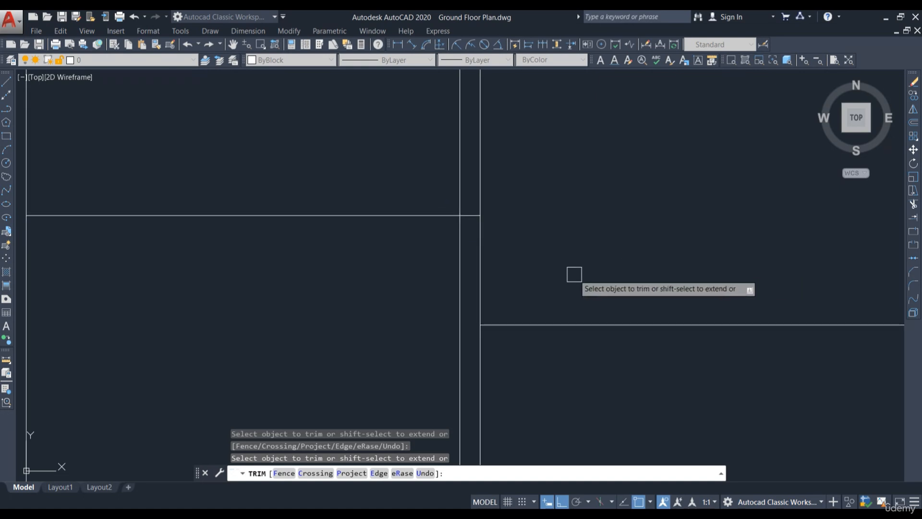
pyautogui.scroll(-4, 572, 275)
pyautogui.moveTo(632, 301); pyautogui.dragTo(621, 330, button='middle')
pyautogui.press('Escape')
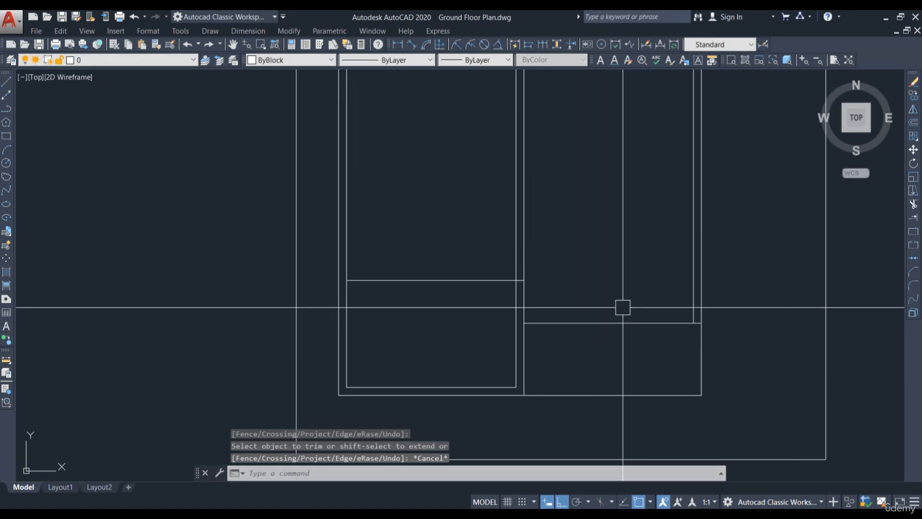
# Step: Offset the right room's horizontal wall line upward by 0'-9"
pyautogui.write('o')
pyautogui.press('Return')
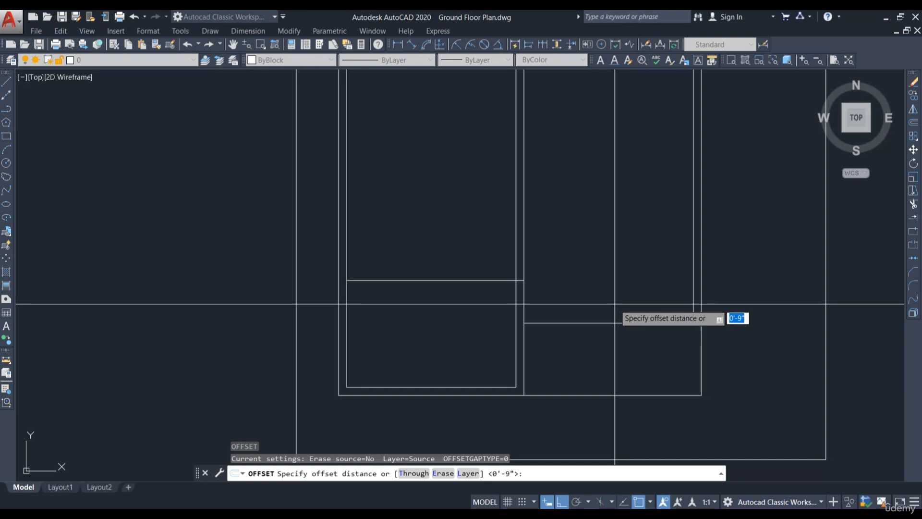
pyautogui.press('Return')
pyautogui.click(605, 323)
pyautogui.click(636, 298)
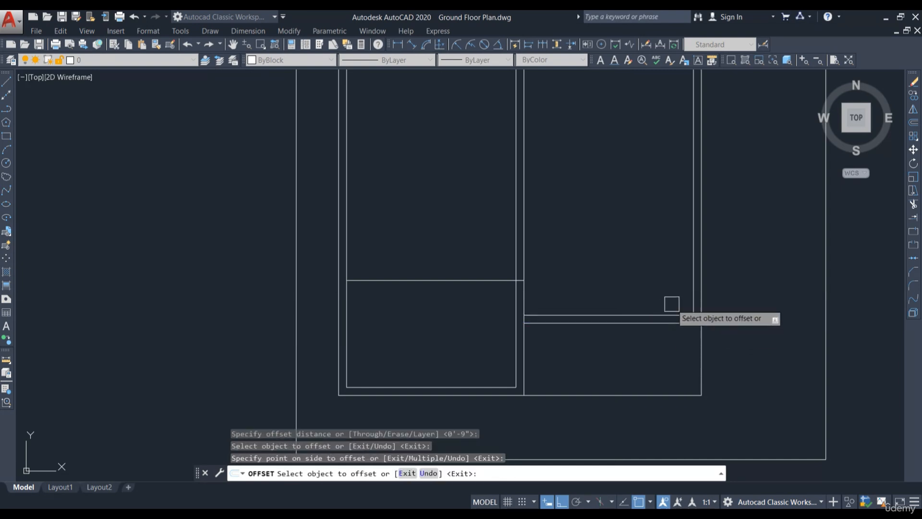
pyautogui.scroll(8, 700, 326)
pyautogui.press('Escape')
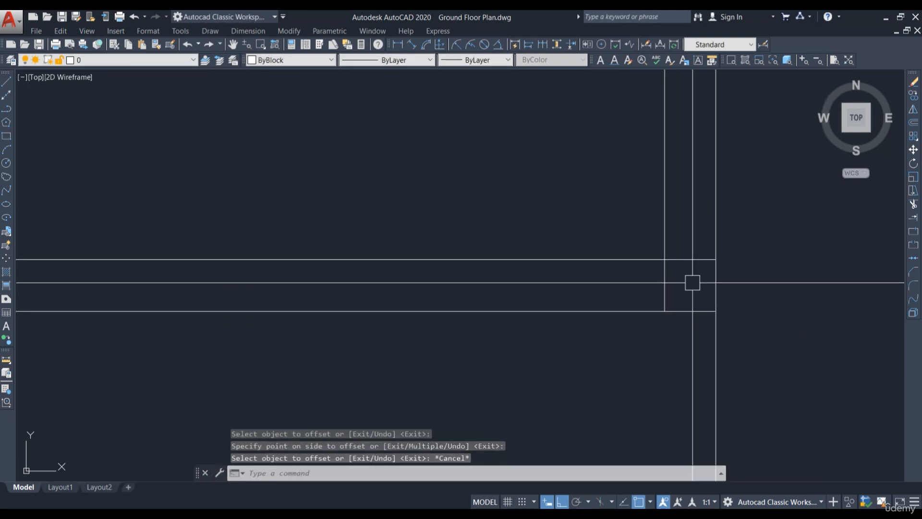
# Step: Trim the ends of the new horizontal wall line beyond the vertical walls
pyautogui.write('TR')
pyautogui.press('Return')
pyautogui.press('Return')
pyautogui.click(684, 256)
pyautogui.click(655, 297)
pyautogui.click(689, 284)
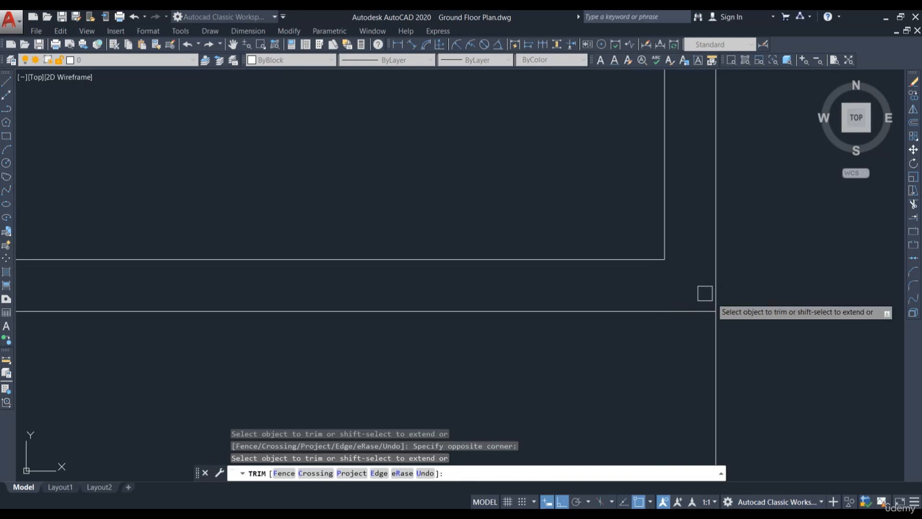
pyautogui.scroll(-8, 724, 311)
pyautogui.press('Escape')
# Step: Offset the middle room's lower horizontal line upward by 21'
pyautogui.moveTo(534, 247); pyautogui.dragTo(613, 308, button='middle')
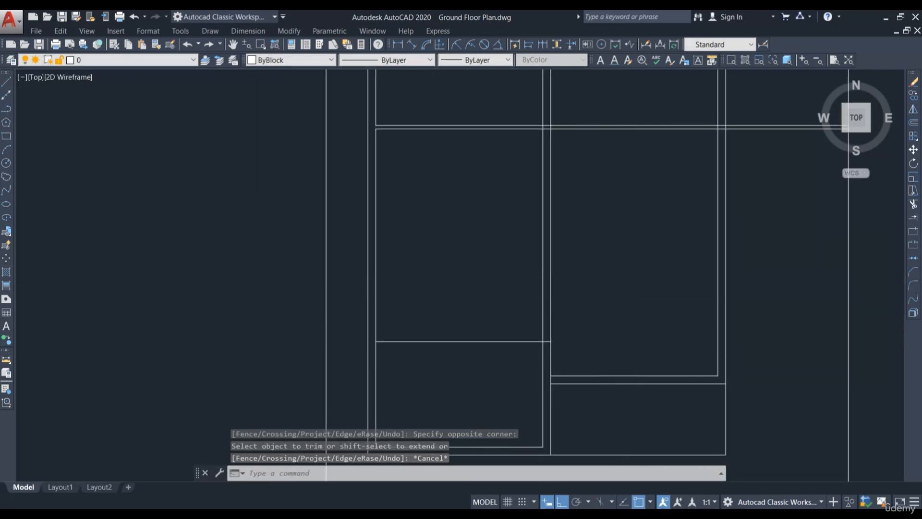
pyautogui.scroll(-8, 641, 341)
pyautogui.scroll(4, 749, 233)
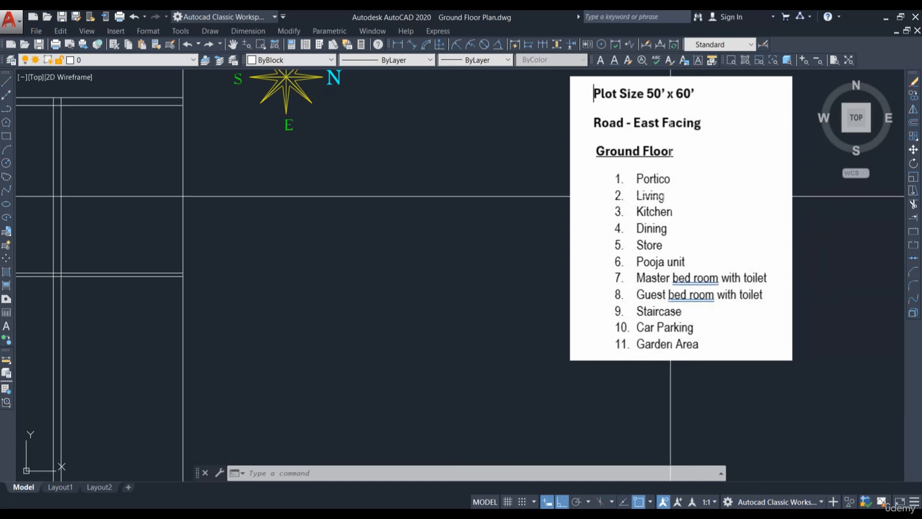
pyautogui.scroll(-2, 708, 183)
pyautogui.moveTo(379, 382); pyautogui.dragTo(629, 329, button='middle')
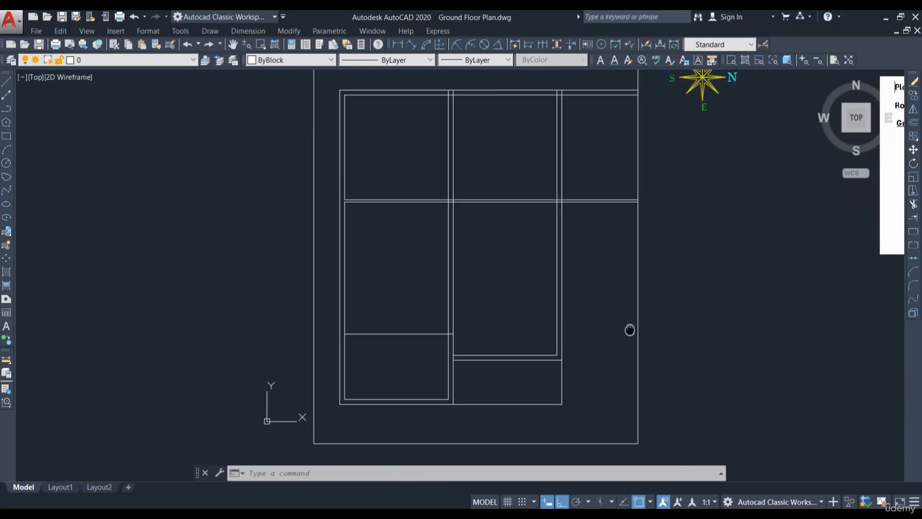
pyautogui.scroll(2, 506, 354)
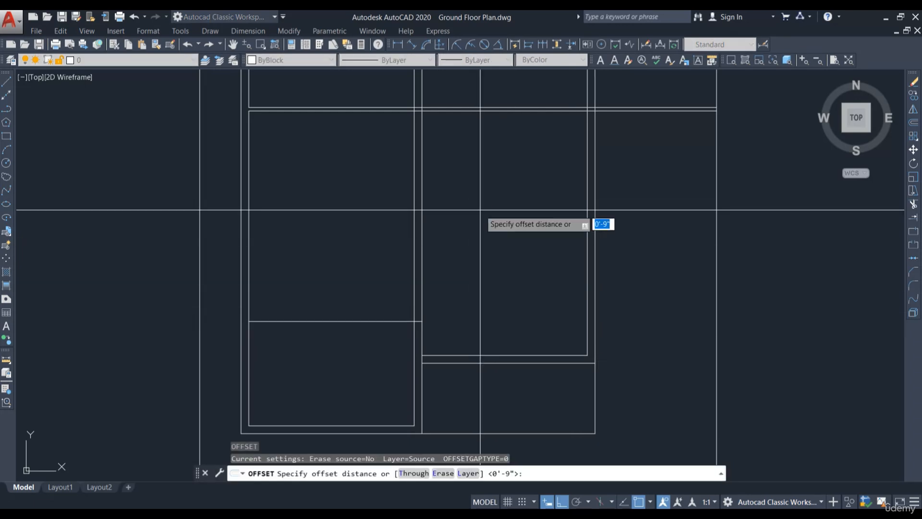
pyautogui.press('Return')
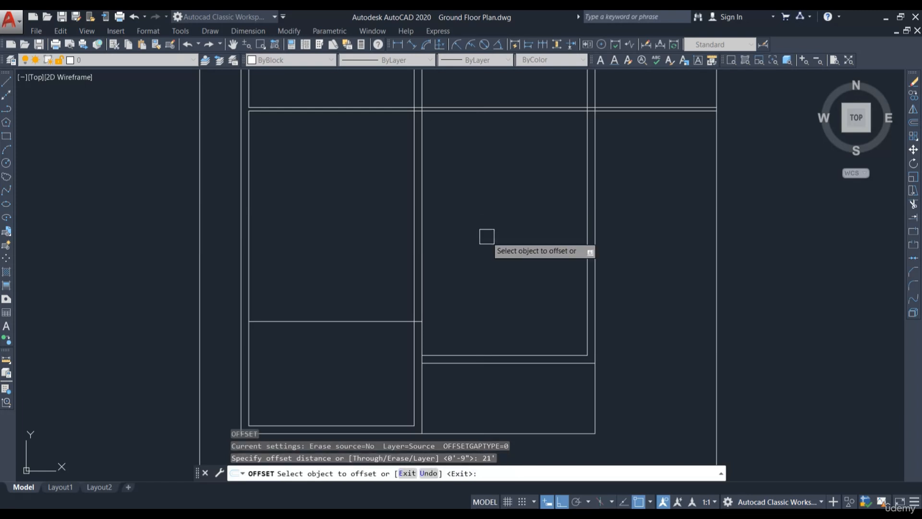
pyautogui.click(496, 349)
pyautogui.click(498, 208)
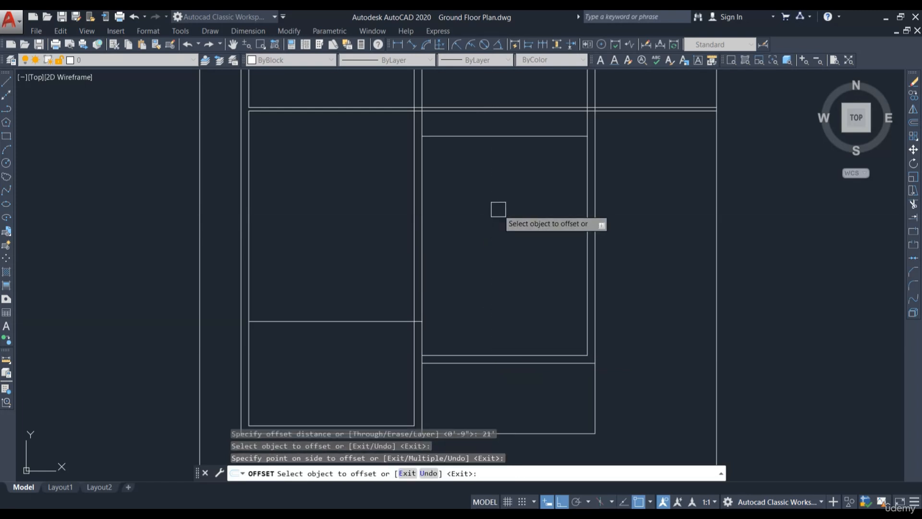
pyautogui.moveTo(502, 170)
pyautogui.mouseDown(button='middle')
pyautogui.moveTo(532, 254)
pyautogui.moveTo(594, 282)
pyautogui.mouseUp(button='middle')
pyautogui.press('Escape')
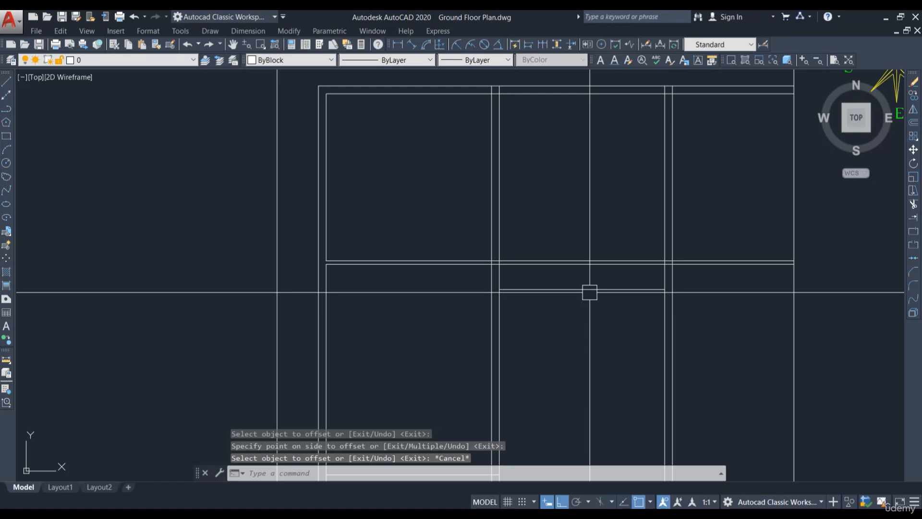
# Step: Trim the new horizontal line where it crosses the middle room's vertical walls
pyautogui.write('tr')
pyautogui.press('Return')
pyautogui.press('Return')
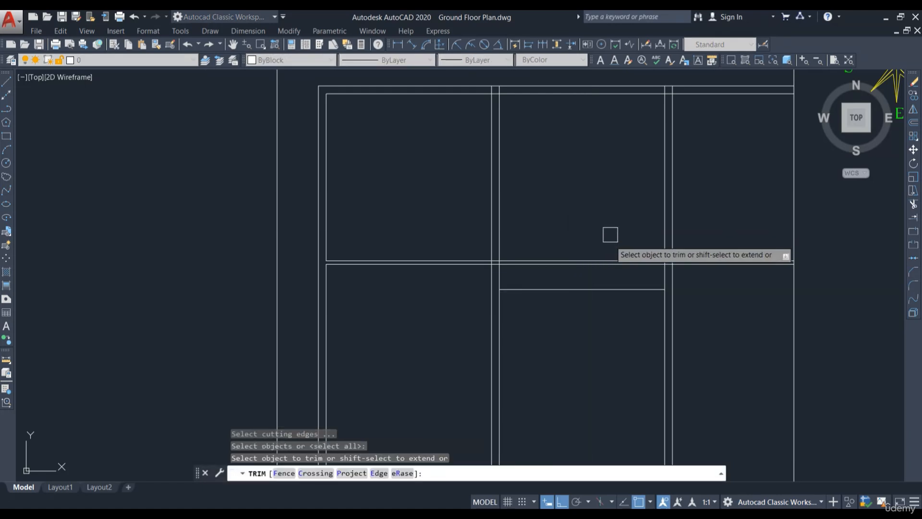
pyautogui.scroll(2, 610, 232)
pyautogui.click(605, 232)
pyautogui.click(550, 290)
pyautogui.scroll(-2, 541, 270)
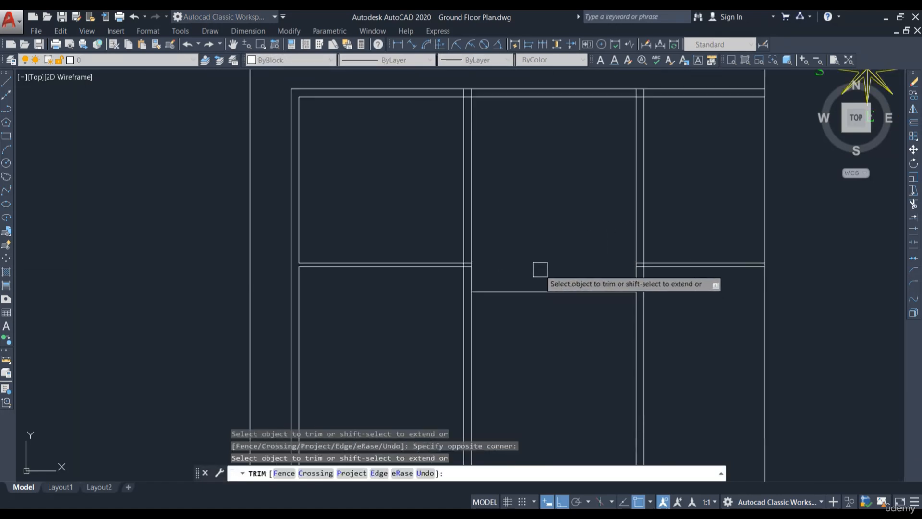
pyautogui.press('Escape')
# Step: Erase the two leftover line segments on the right side of the middle room
pyautogui.click(724, 294)
pyautogui.click(695, 222)
pyautogui.write('e')
pyautogui.press('Return')
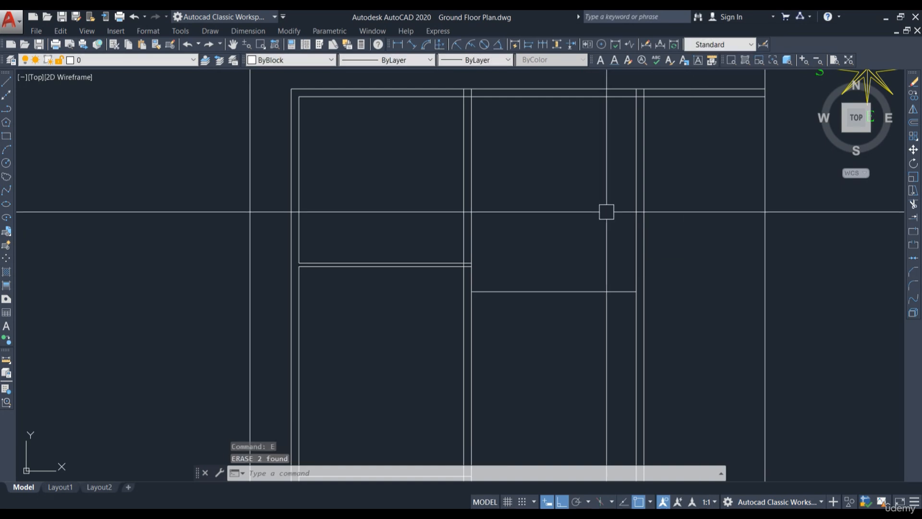
pyautogui.scroll(-4, 604, 210)
pyautogui.moveTo(560, 294)
pyautogui.mouseDown(button='middle')
pyautogui.moveTo(598, 235)
pyautogui.moveTo(566, 290)
pyautogui.mouseUp(button='middle')
pyautogui.scroll(3, 599, 235)
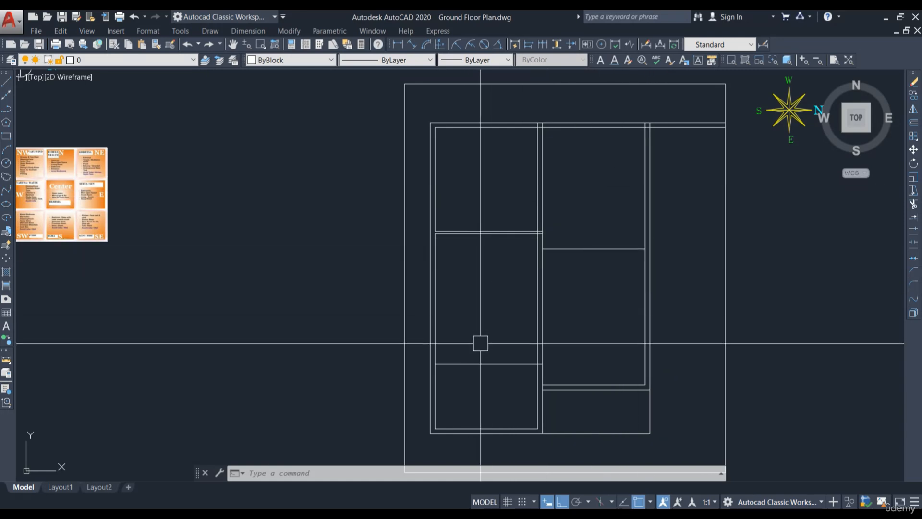
# Step: Offset the middle room's upper horizontal line upward by 4" to give the wall its thickness
pyautogui.scroll(2, 611, 355)
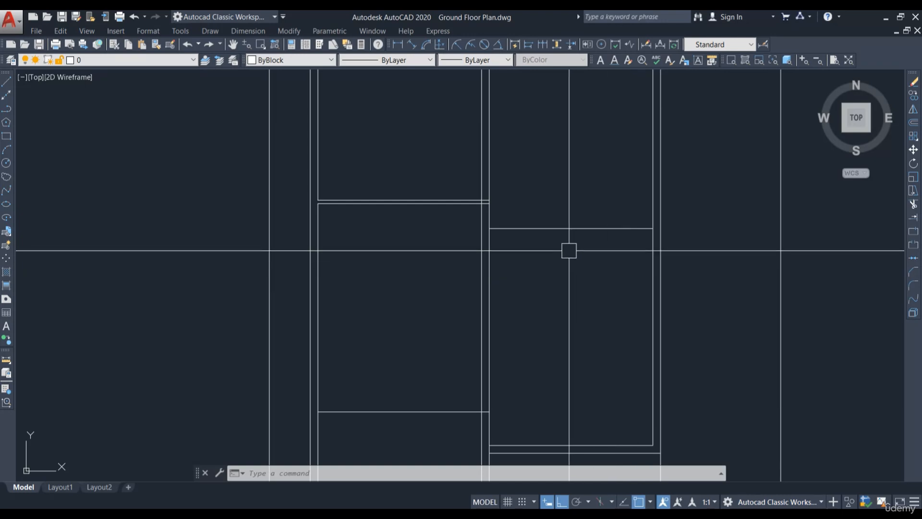
pyautogui.moveTo(572, 276); pyautogui.dragTo(570, 297, button='middle')
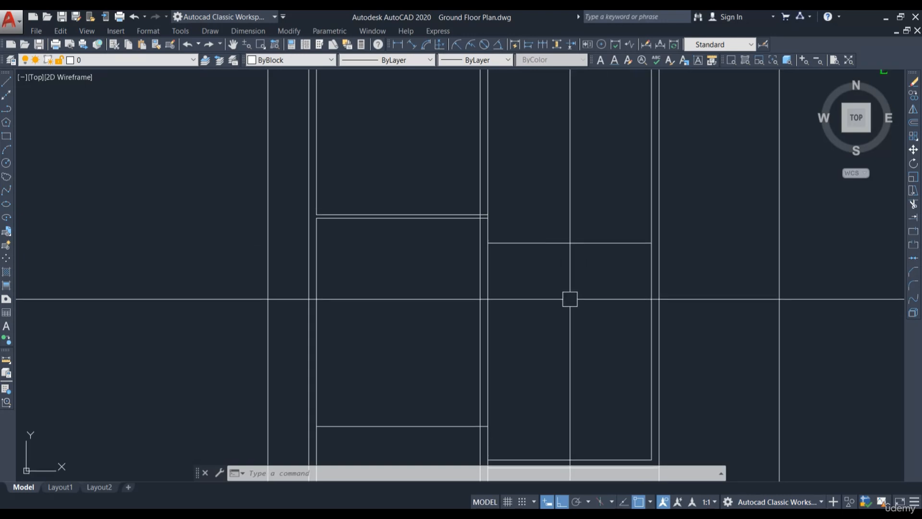
pyautogui.write('o')
pyautogui.press('Return')
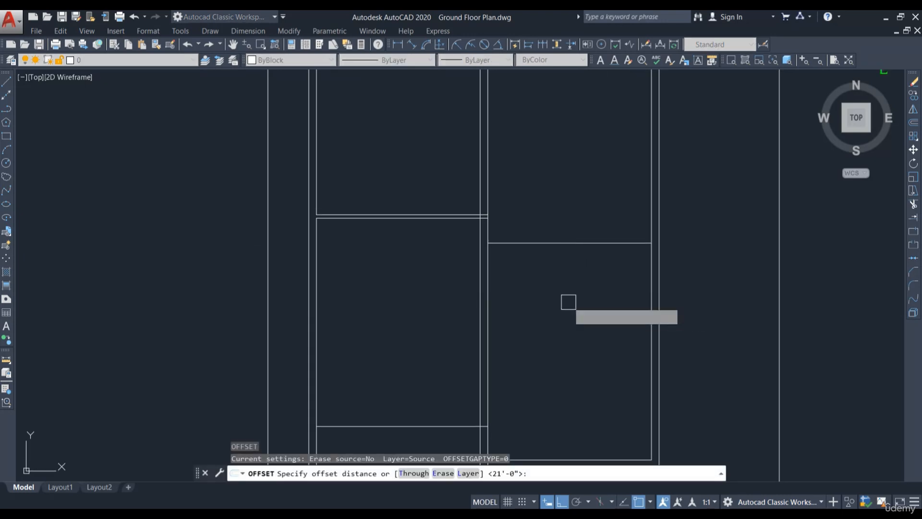
pyautogui.write('4')
pyautogui.press('Return')
pyautogui.scroll(2, 560, 249)
pyautogui.click(516, 240)
pyautogui.click(514, 218)
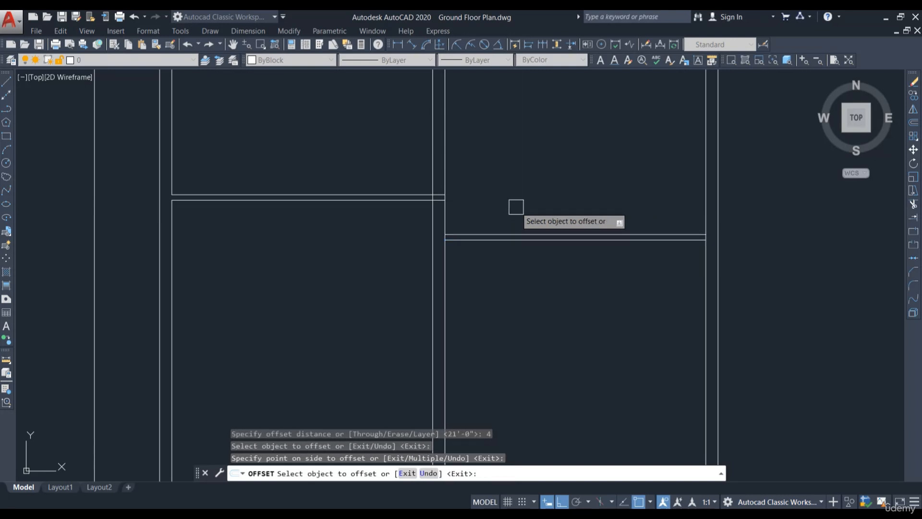
pyautogui.press('Escape')
# Step: Offset the horizontal line in the left room by 4" to form a double wall line
pyautogui.scroll(-1, 656, 150)
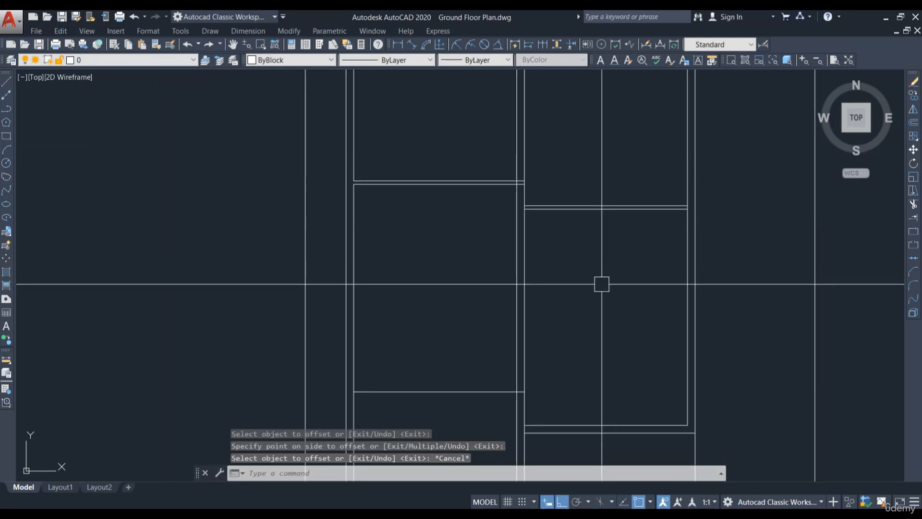
pyautogui.scroll(-2, 601, 282)
pyautogui.scroll(3, 527, 366)
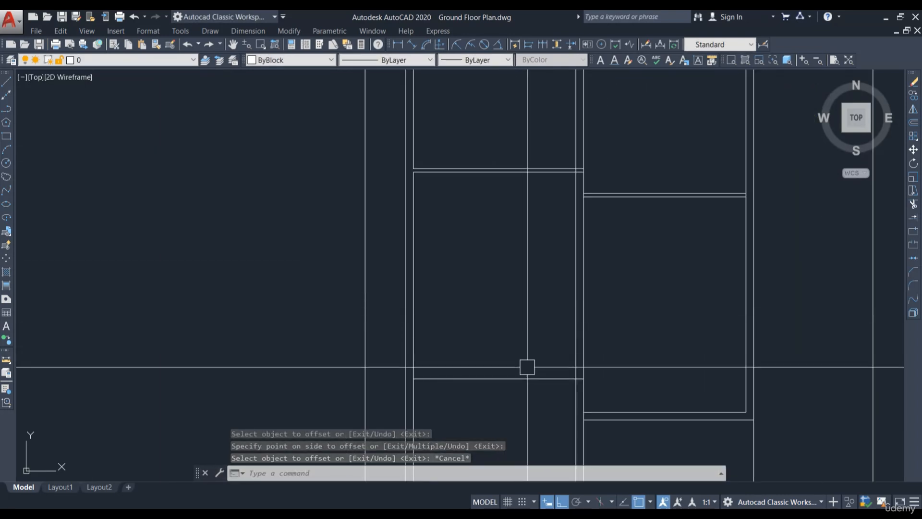
pyautogui.scroll(-1, 551, 302)
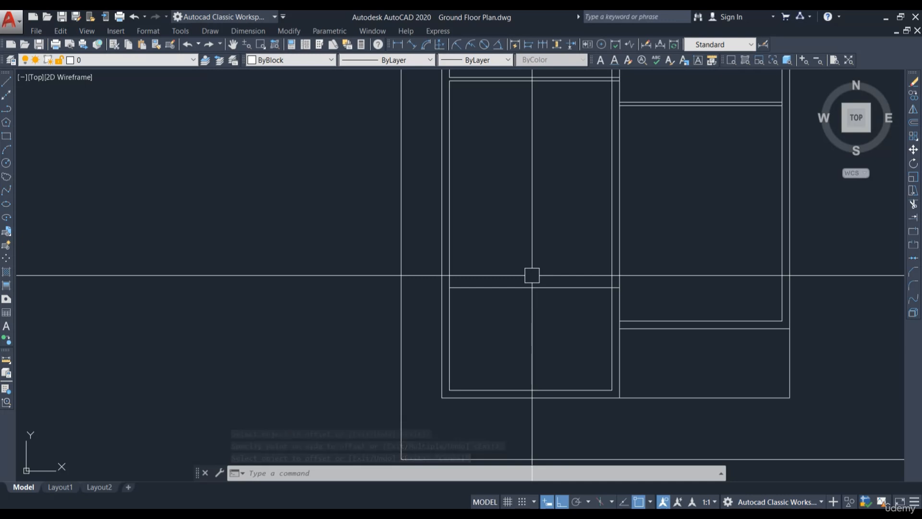
pyautogui.press('Return')
pyautogui.press('Return')
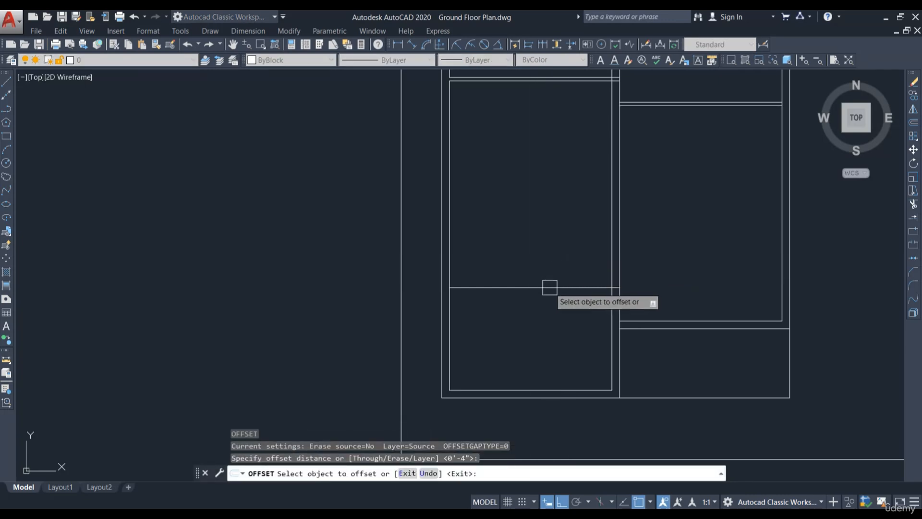
pyautogui.click(550, 287)
pyautogui.click(550, 285)
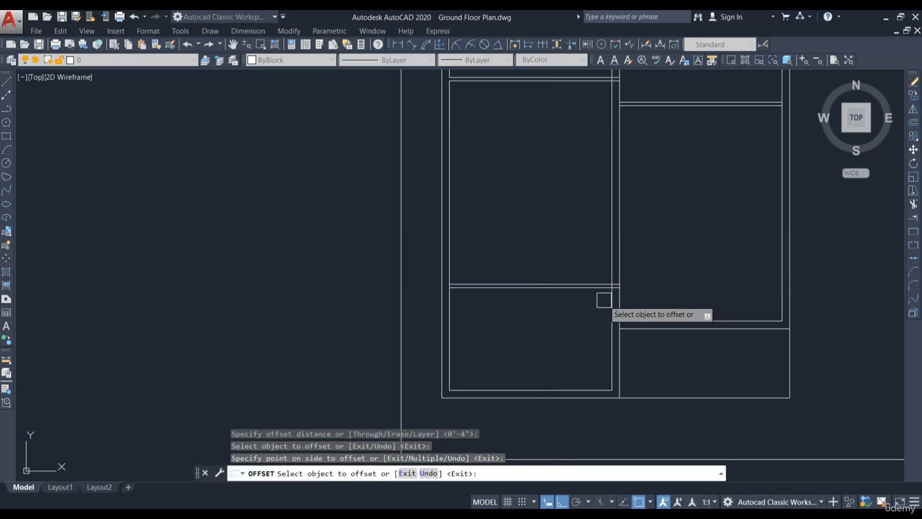
pyautogui.moveTo(568, 182); pyautogui.dragTo(557, 257, button='middle')
pyautogui.press('Escape')
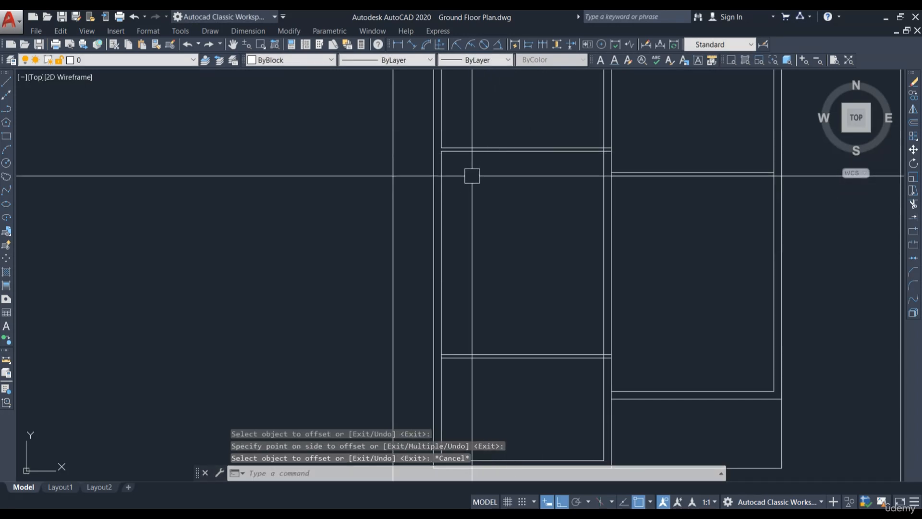
# Step: Offset the left room's inner horizontal wall line downward by 10'
pyautogui.moveTo(524, 182); pyautogui.dragTo(526, 198, button='middle')
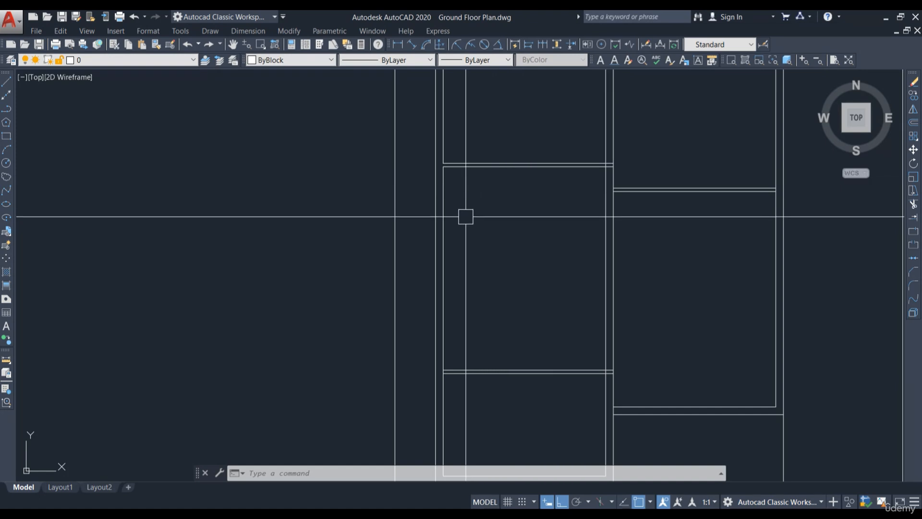
pyautogui.scroll(2, 463, 208)
pyautogui.write('o')
pyautogui.press('Return')
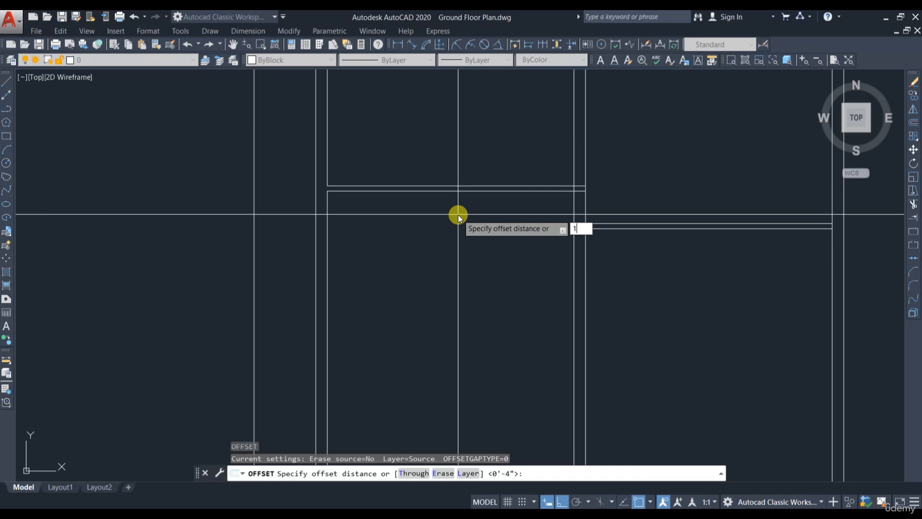
pyautogui.press('Return')
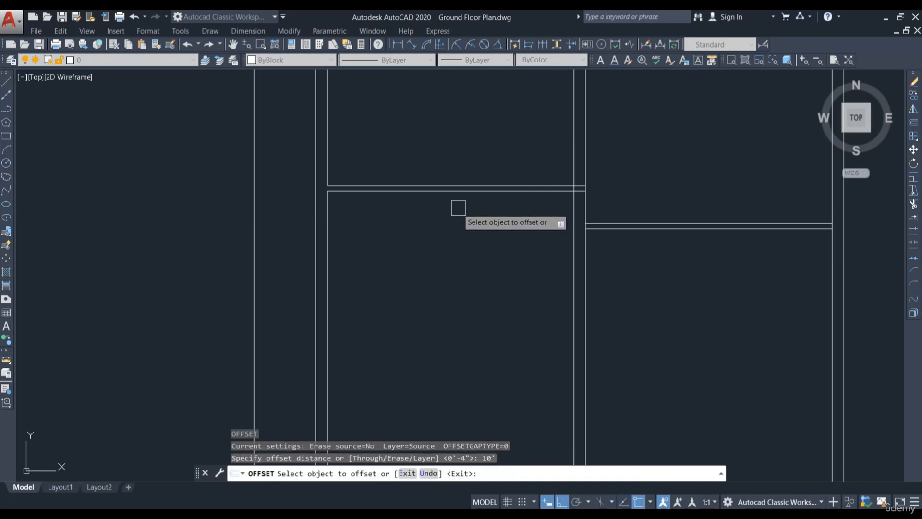
pyautogui.click(453, 194)
pyautogui.click(455, 287)
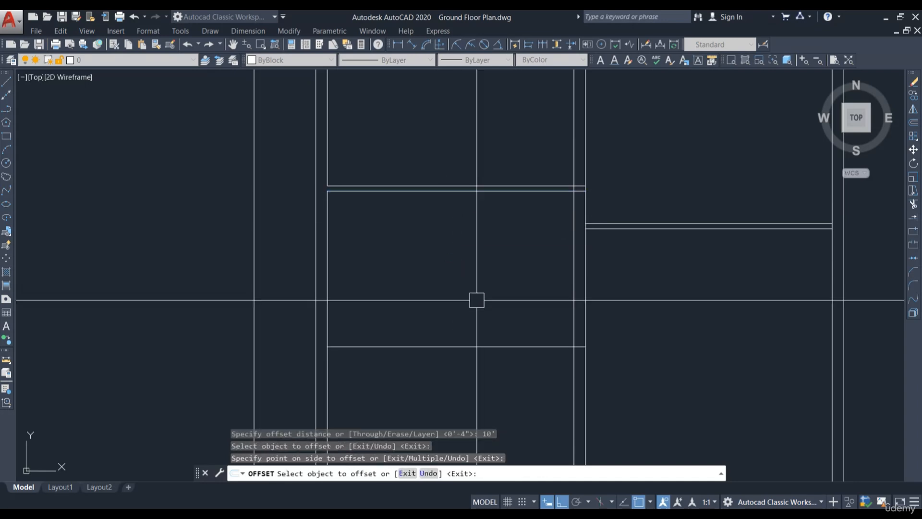
pyautogui.press('Escape')
# Step: Offset the new horizontal line downward by 4" to complete the wall thickness
pyautogui.scroll(-2, 476, 331)
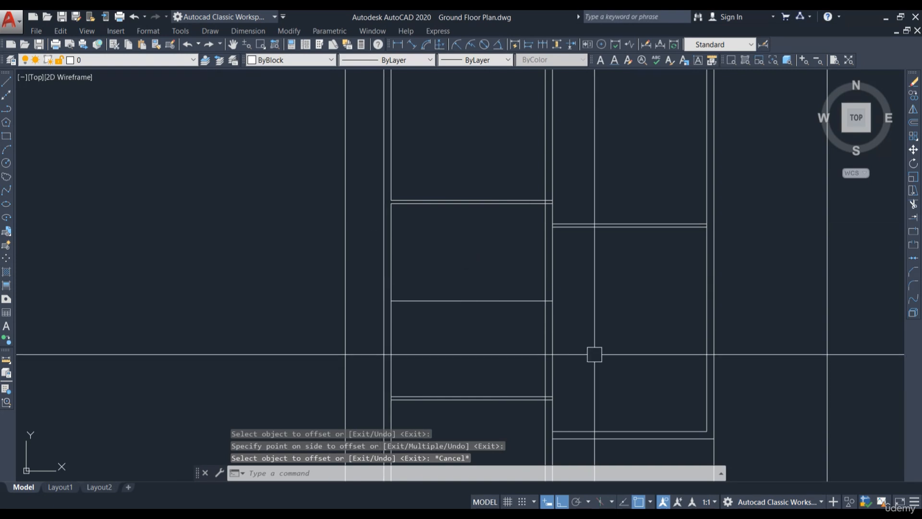
pyautogui.scroll(2, 512, 312)
pyautogui.write('o')
pyautogui.press('Return')
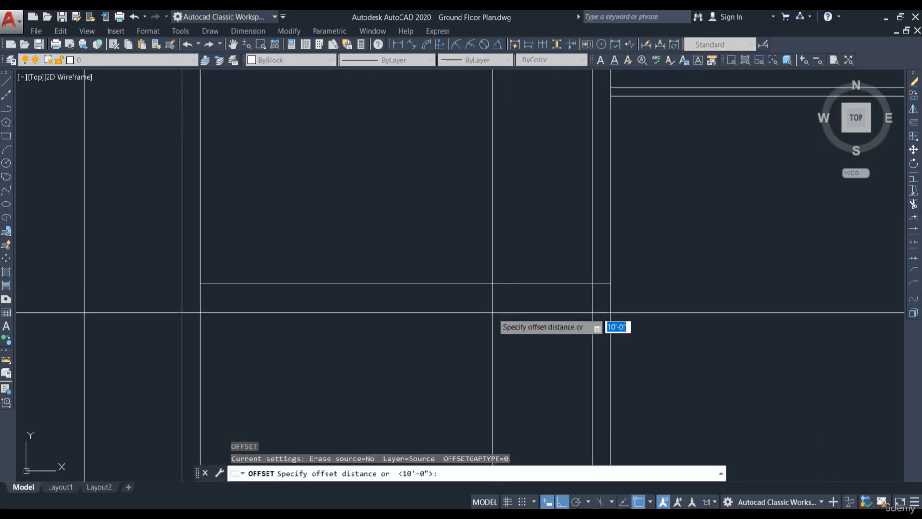
pyautogui.write('4')
pyautogui.press('Return')
pyautogui.click(433, 284)
pyautogui.click(432, 319)
pyautogui.press('Escape')
# Step: Measure the vertical distance between the left room's horizontal walls with a linear dimension
pyautogui.scroll(-5, 504, 302)
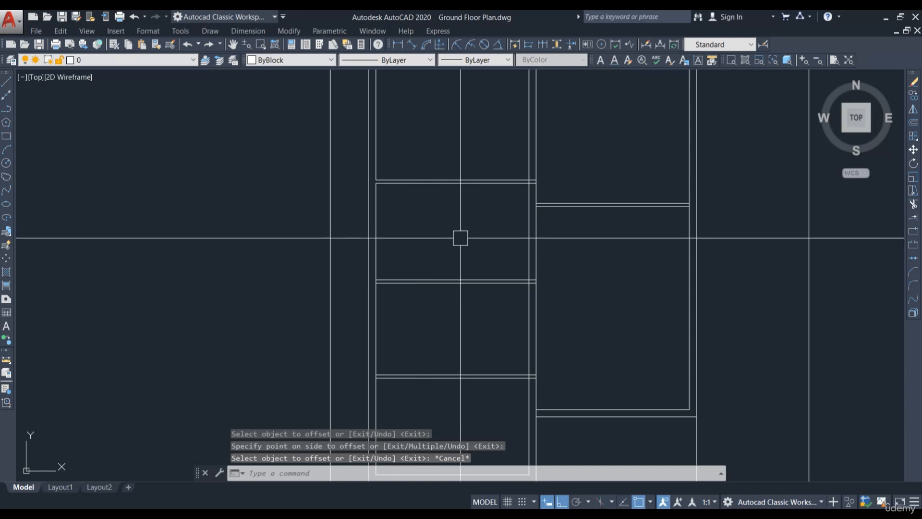
pyautogui.moveTo(469, 319); pyautogui.dragTo(482, 243, button='middle')
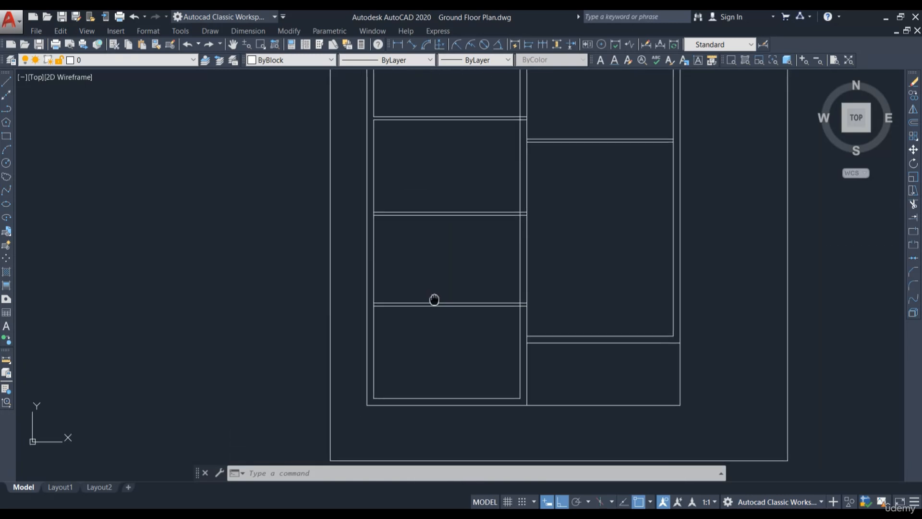
pyautogui.scroll(2, 405, 266)
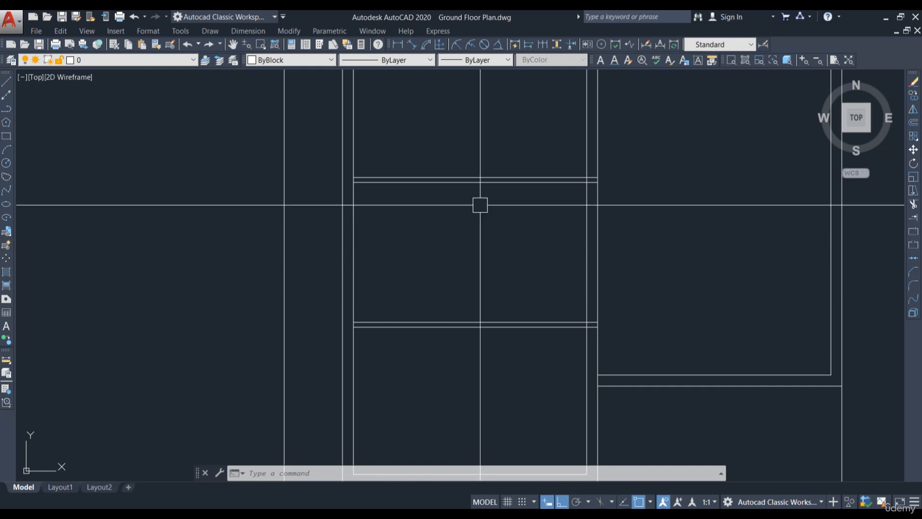
pyautogui.click(401, 44)
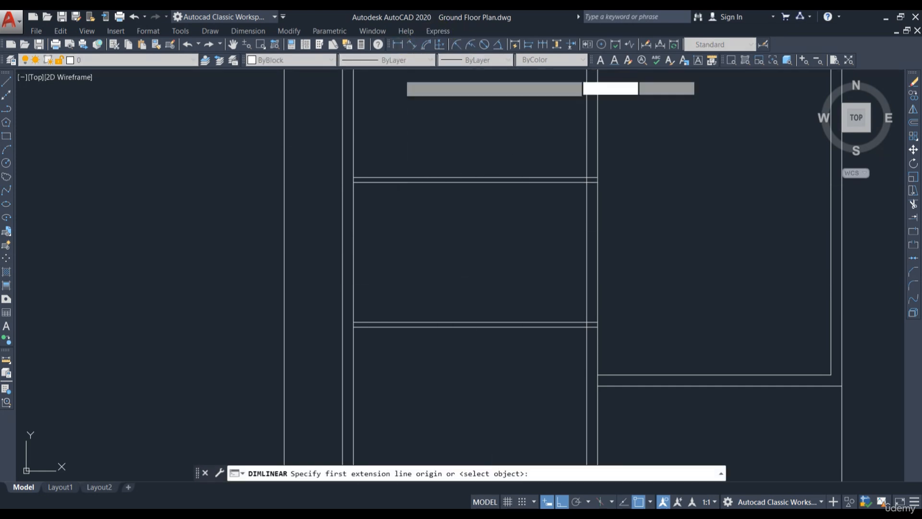
pyautogui.click(353, 182)
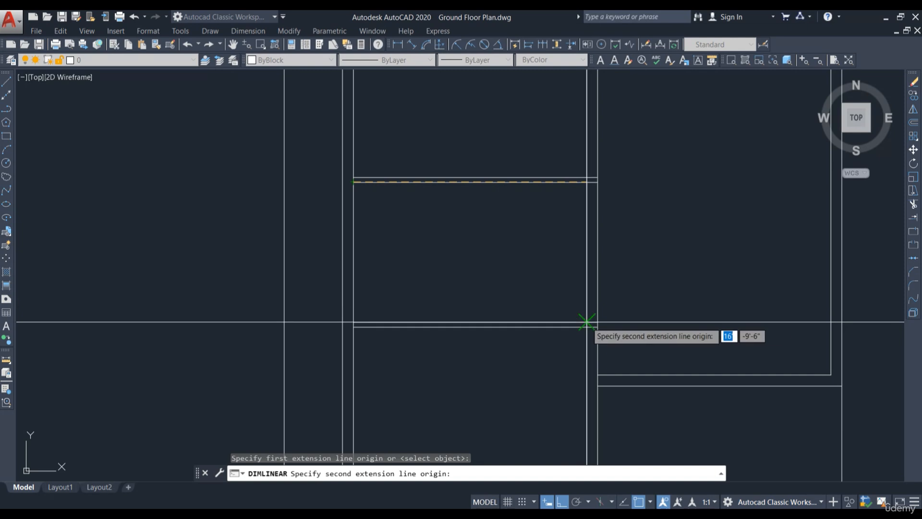
pyautogui.click(589, 322)
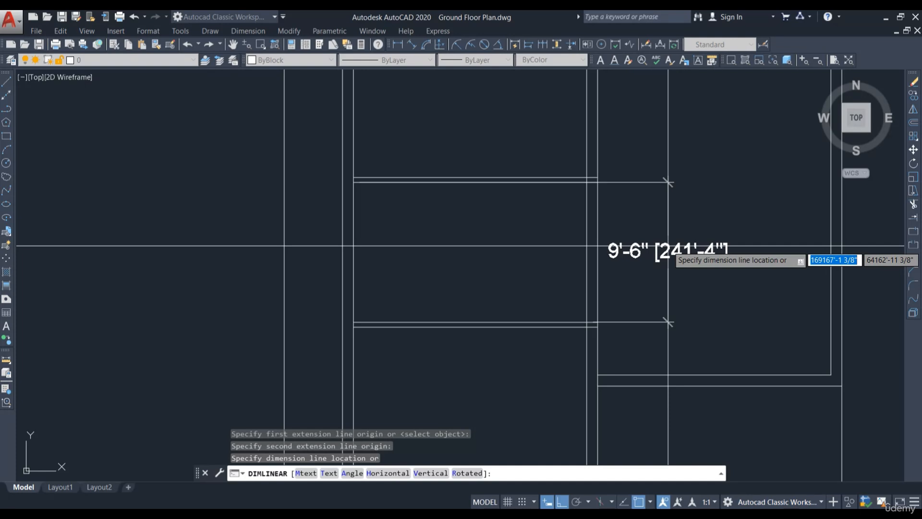
pyautogui.press('Escape')
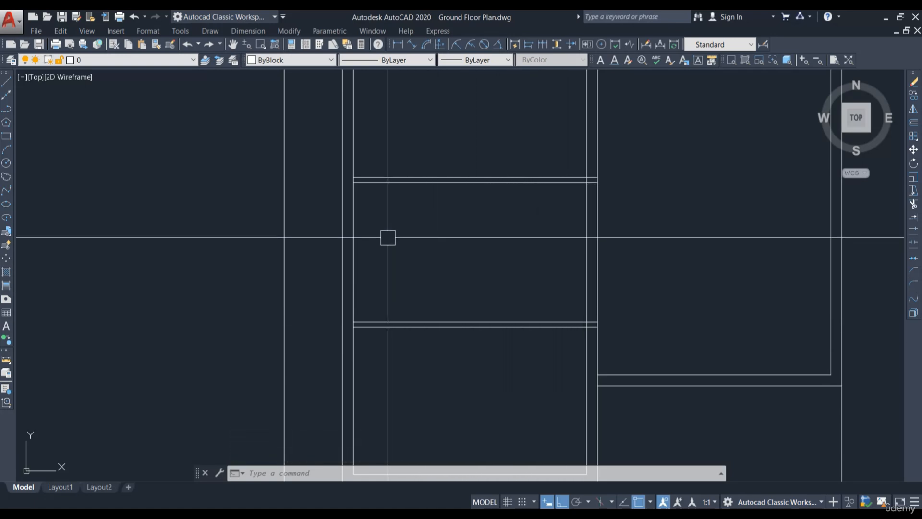
# Step: Offset the left room's inner vertical wall line to the right by 6'
pyautogui.write('o')
pyautogui.press('Return')
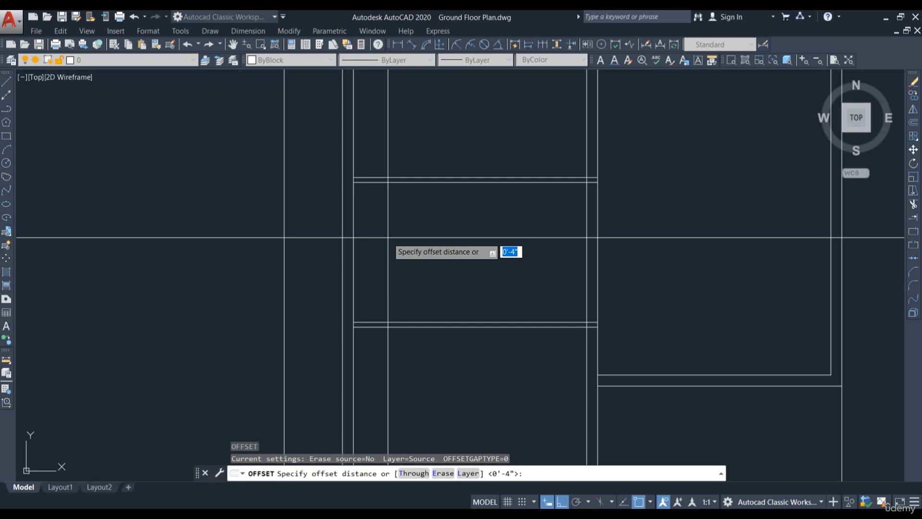
pyautogui.write("6'")
pyautogui.press('Return')
pyautogui.click(354, 213)
pyautogui.click(413, 222)
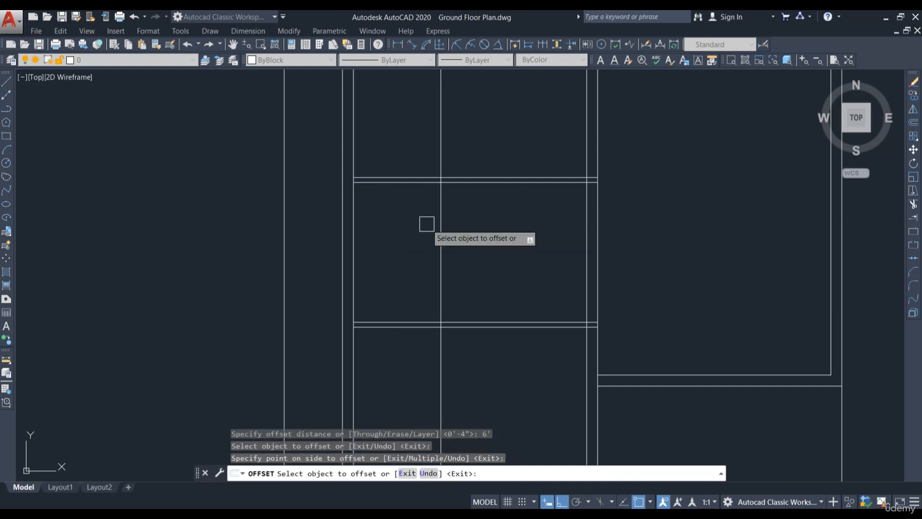
pyautogui.press('Escape')
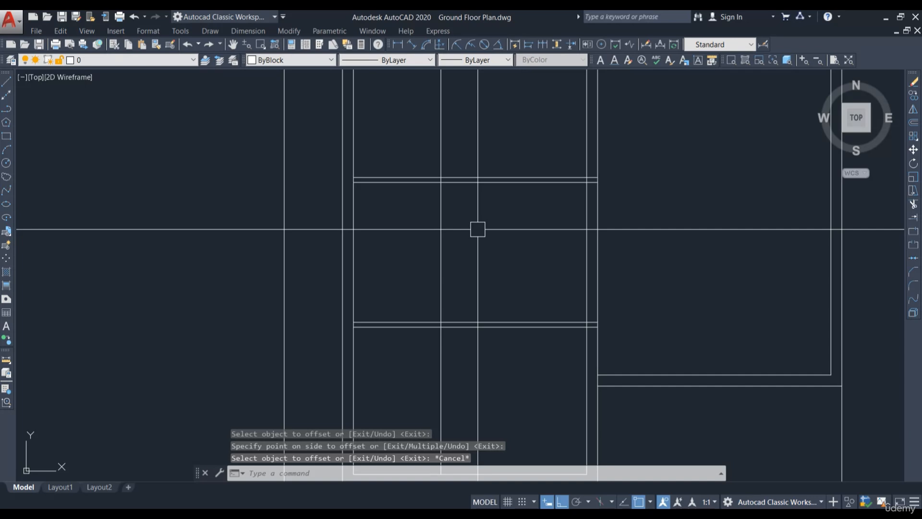
# Step: Offset the new vertical line to the right by 4" to form a partition wall
pyautogui.press('Escape')
pyautogui.write('o')
pyautogui.press('Return')
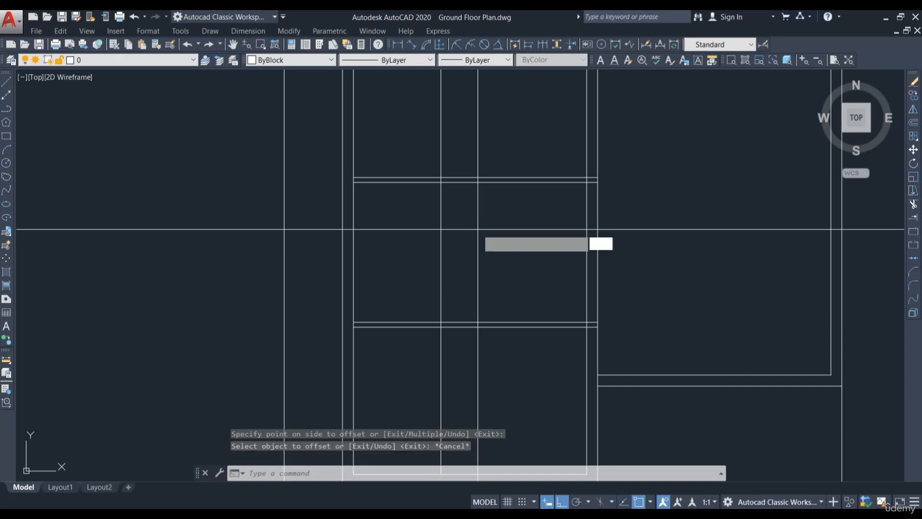
pyautogui.write('4')
pyautogui.press('Return')
pyautogui.click(441, 233)
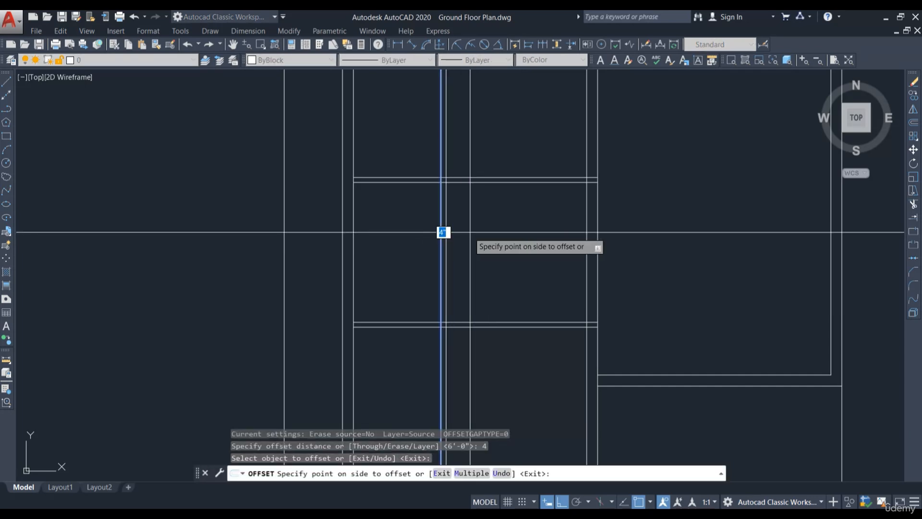
pyautogui.click(466, 233)
pyautogui.press('Escape')
# Step: Trim the new vertical partition lines so they run only between the two horizontal walls
pyautogui.moveTo(499, 144); pyautogui.dragTo(485, 214, button='middle')
pyautogui.write('tr')
pyautogui.press('Return')
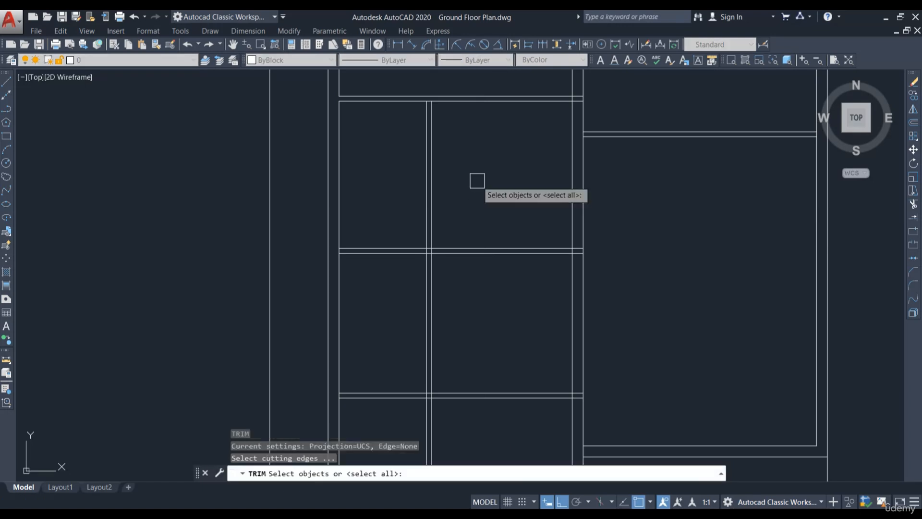
pyautogui.press('Return')
pyautogui.click(464, 200)
pyautogui.click(388, 210)
pyautogui.moveTo(483, 300); pyautogui.dragTo(516, 216, button='middle')
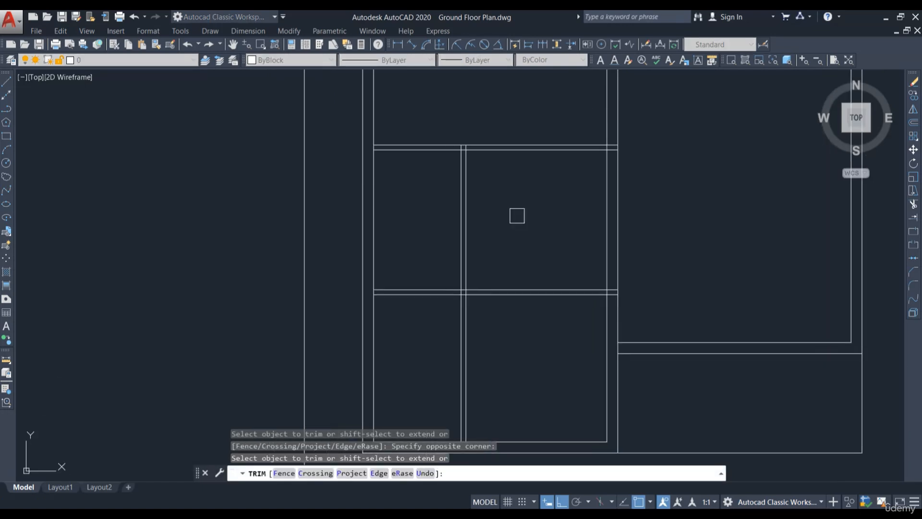
pyautogui.click(504, 340)
pyautogui.click(438, 365)
pyautogui.moveTo(509, 254); pyautogui.dragTo(472, 276, button='middle')
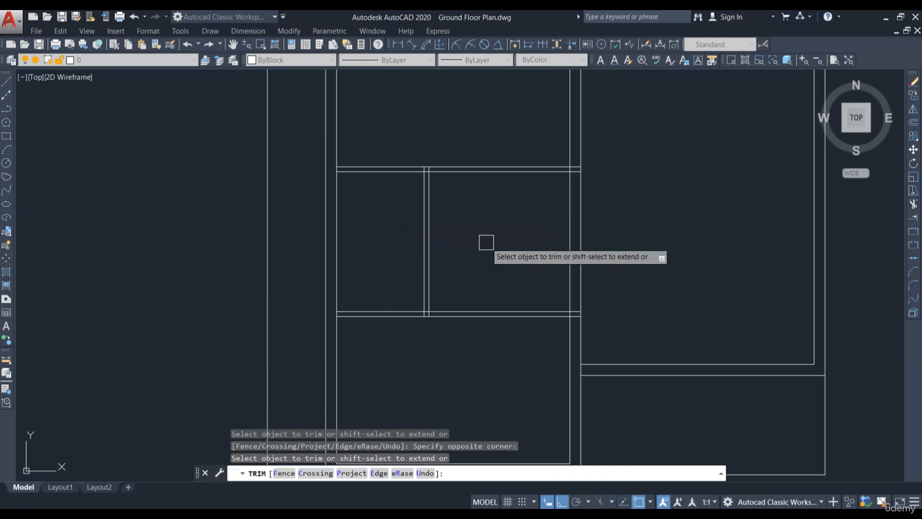
pyautogui.scroll(-1, 498, 235)
pyautogui.scroll(1, 514, 298)
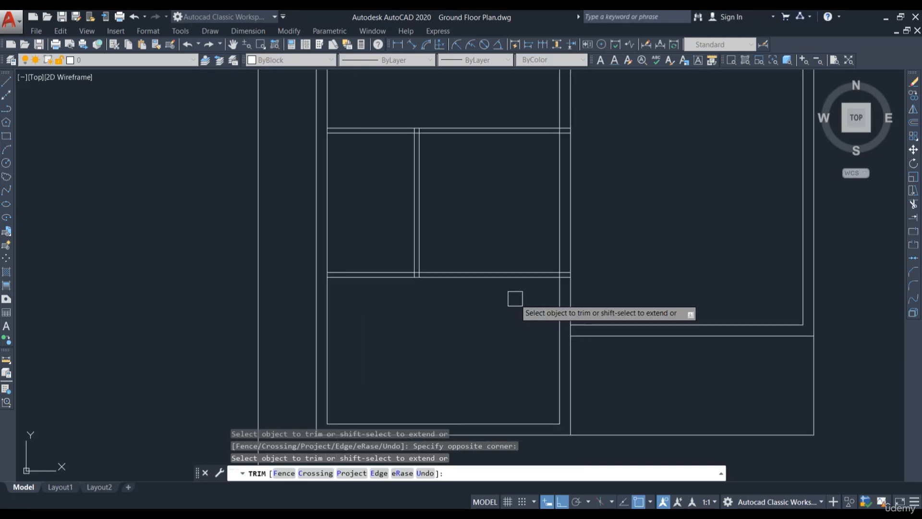
pyautogui.scroll(-2, 515, 298)
pyautogui.scroll(3, 413, 226)
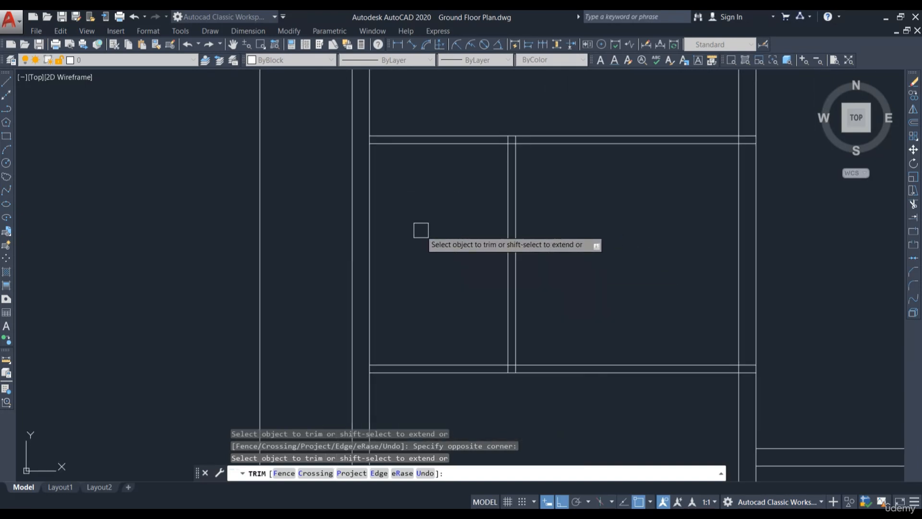
pyautogui.press('Escape')
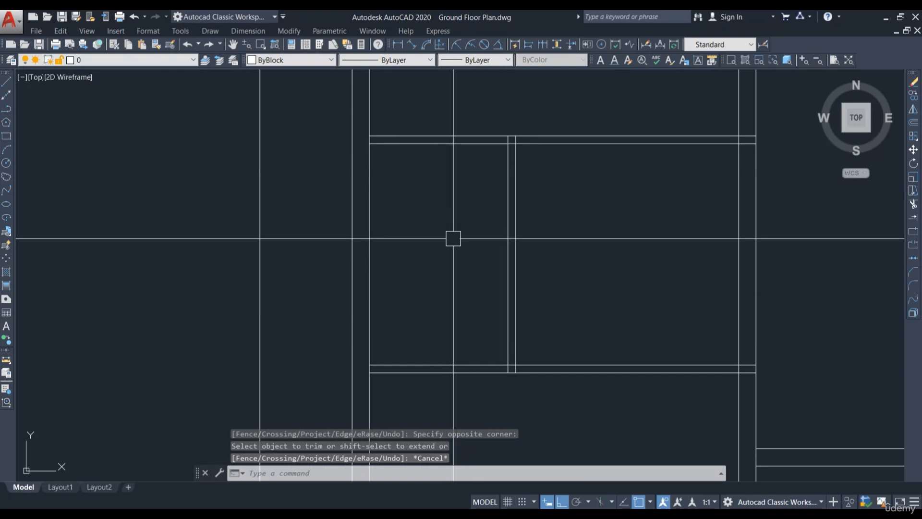
# Step: Measure the vertical distance between the horizontal walls beside the new partition with a linear dimension
pyautogui.click(397, 44)
pyautogui.click(425, 143)
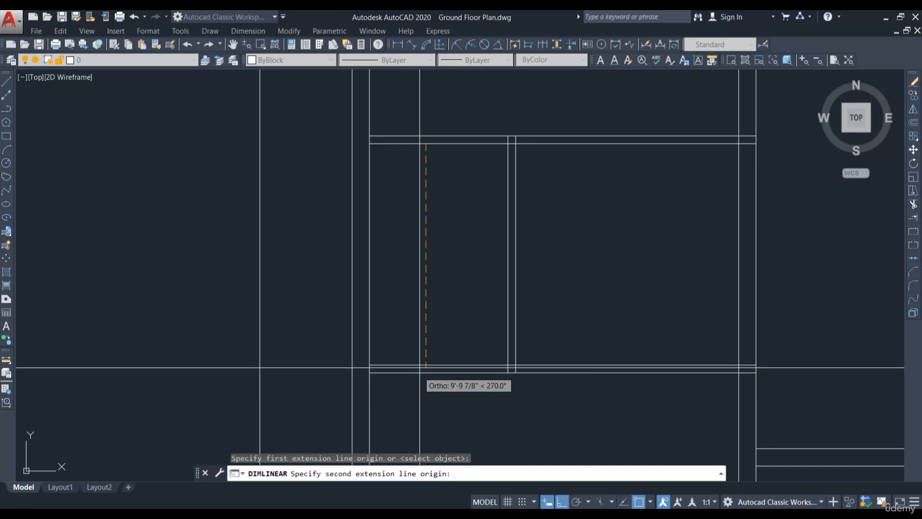
pyautogui.click(426, 365)
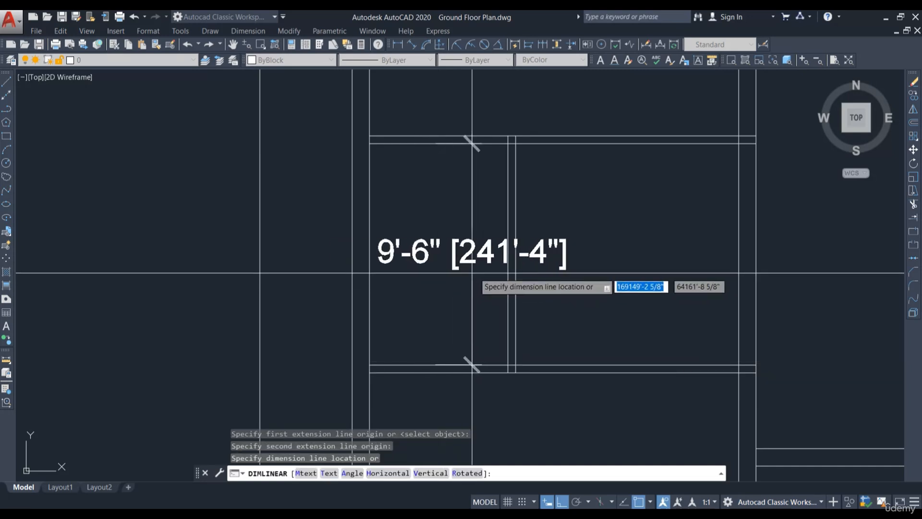
pyautogui.press('Escape')
# Step: Measure the inner width of the upper-left room with a linear dimension
pyautogui.moveTo(460, 272)
pyautogui.mouseDown(button='middle')
pyautogui.moveTo(496, 196)
pyautogui.moveTo(556, 171)
pyautogui.moveTo(508, 233)
pyautogui.moveTo(490, 195)
pyautogui.mouseUp(button='middle')
pyautogui.scroll(2, 489, 195)
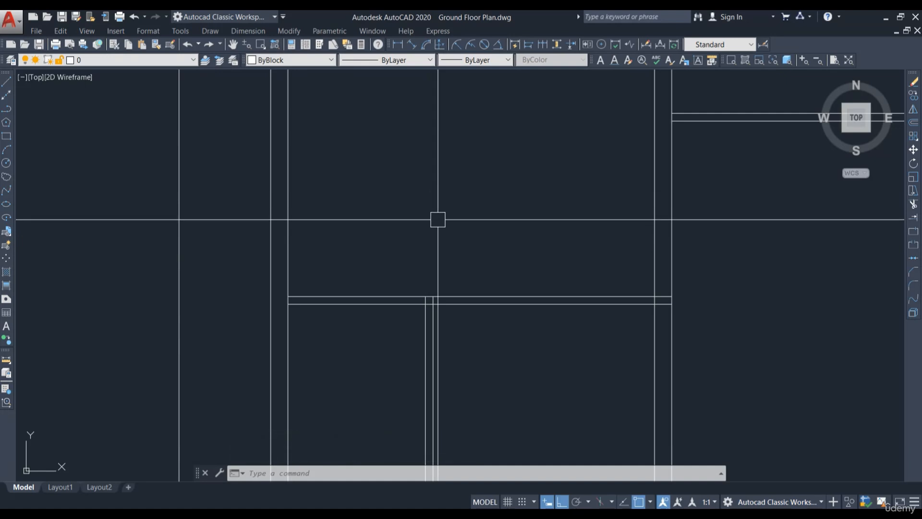
pyautogui.scroll(-2, 438, 219)
pyautogui.moveTo(452, 222); pyautogui.dragTo(417, 336, button='middle')
pyautogui.moveTo(479, 129); pyautogui.dragTo(466, 241, button='middle')
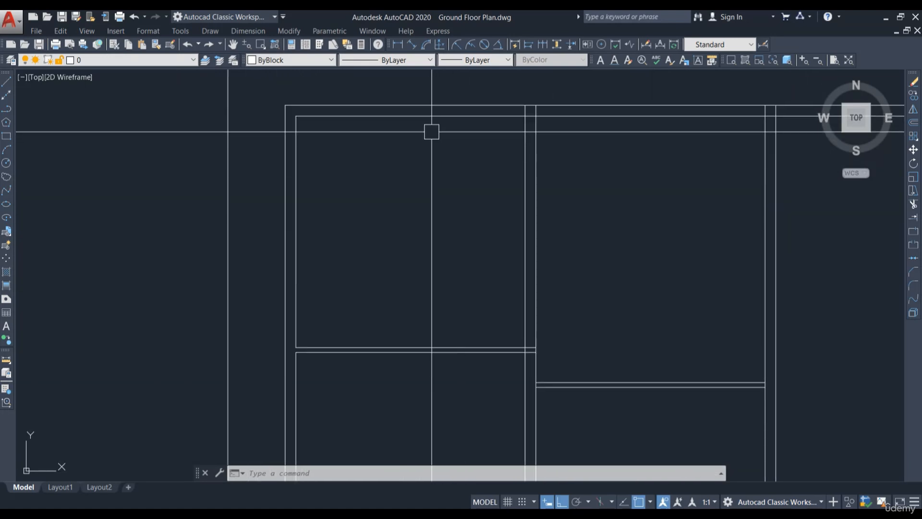
pyautogui.click(398, 47)
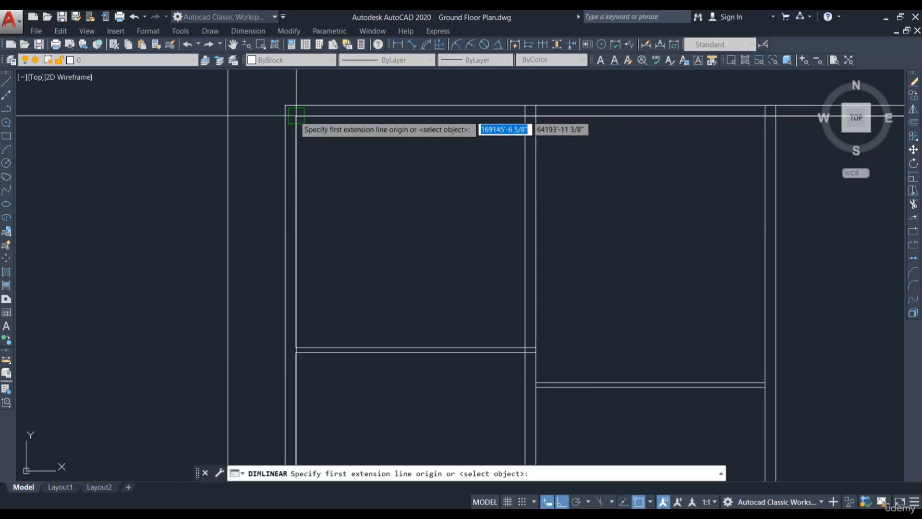
pyautogui.click(295, 116)
pyautogui.click(525, 347)
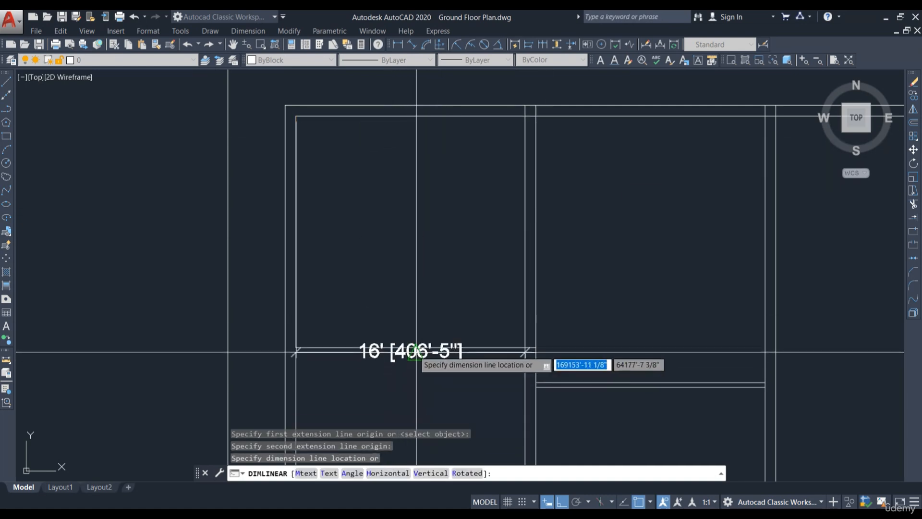
pyautogui.press('Escape')
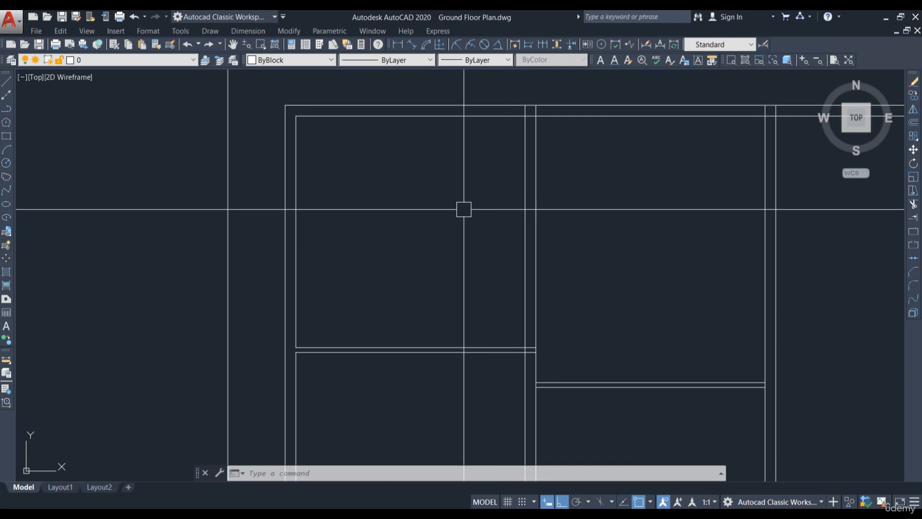
# Step: Offset the upper-left room's top inner wall line downward by 4'
pyautogui.scroll(-5, 463, 209)
pyautogui.scroll(5, 323, 201)
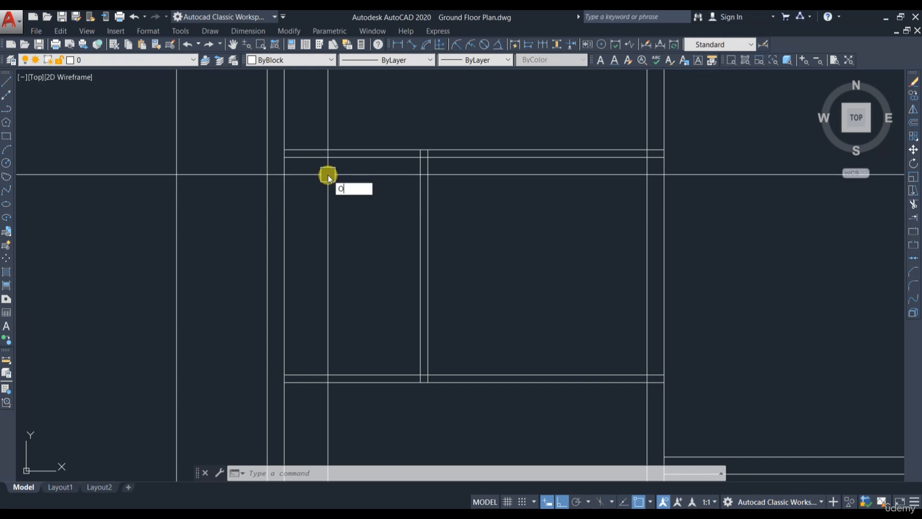
pyautogui.write('O')
pyautogui.press('Return')
pyautogui.write('4')
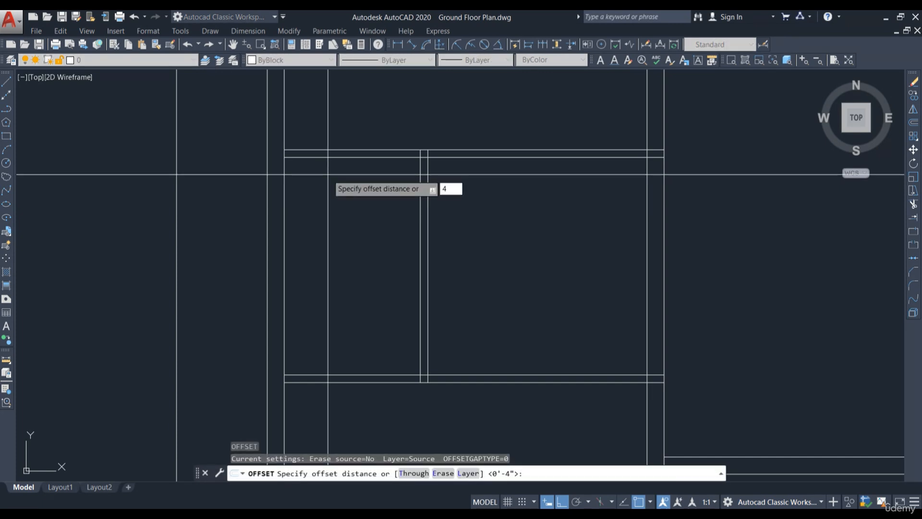
pyautogui.write("'")
pyautogui.press('Return')
pyautogui.click(333, 157)
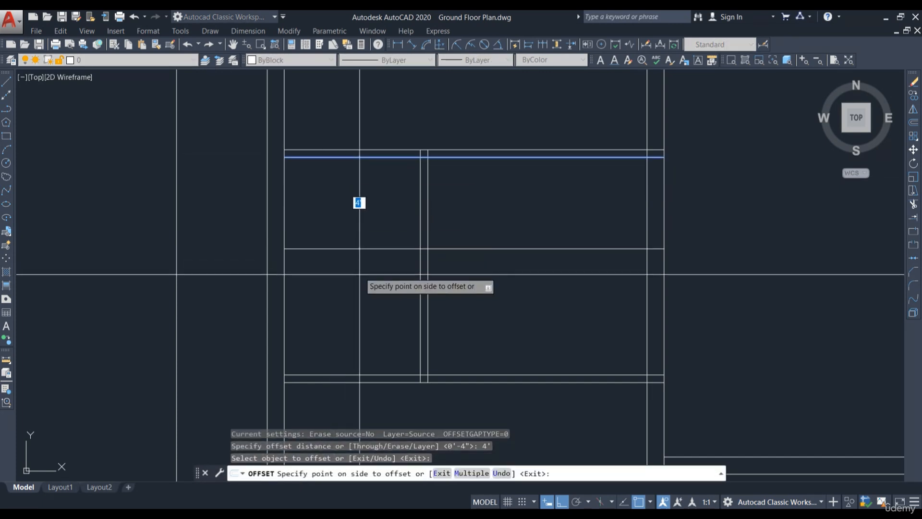
pyautogui.click(358, 281)
pyautogui.press('Escape')
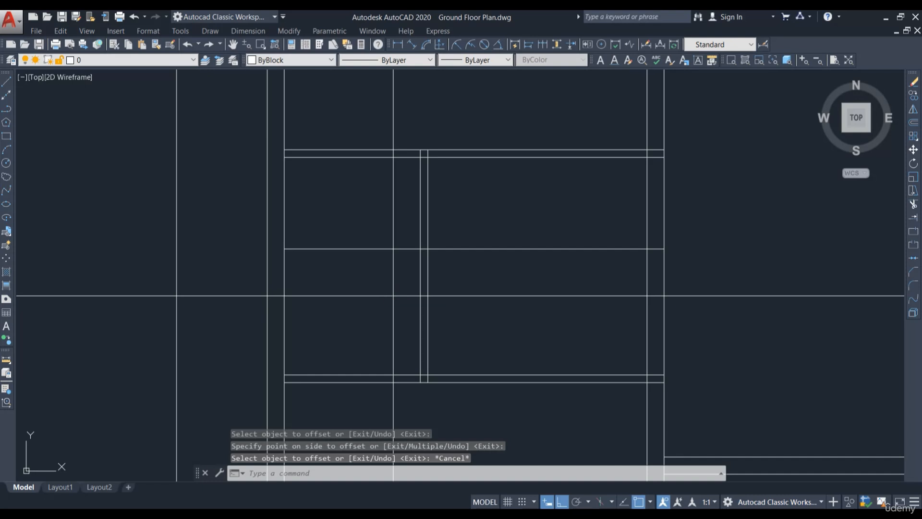
# Step: Offset the new horizontal line downward by 4" to form a wall
pyautogui.press('Return')
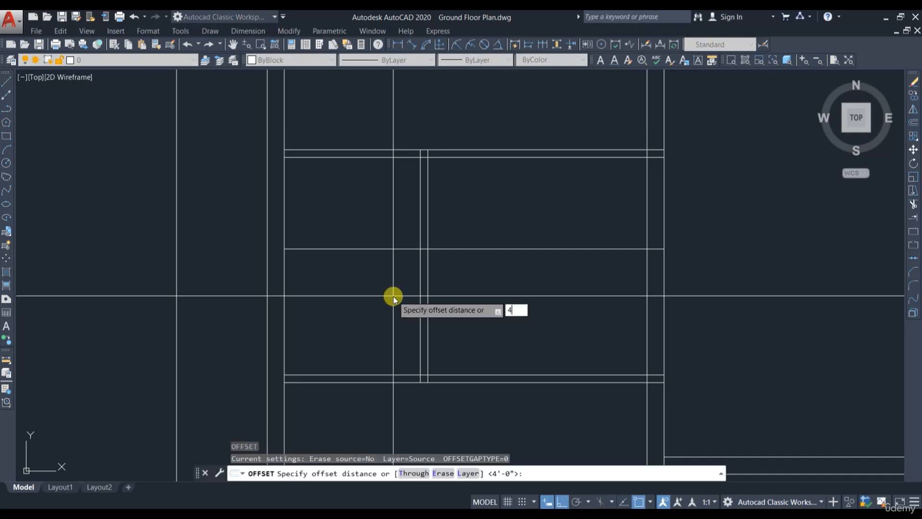
pyautogui.press('Return')
pyautogui.click(377, 249)
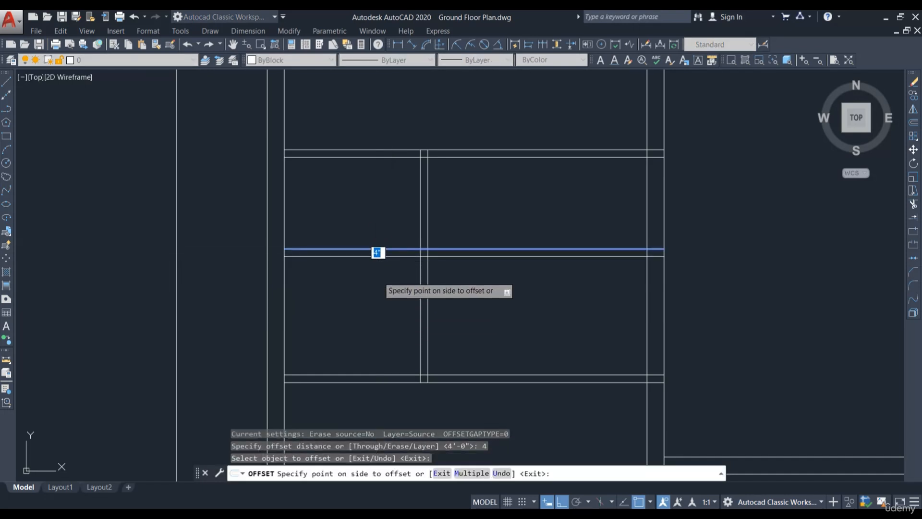
pyautogui.click(397, 284)
pyautogui.press('Escape')
# Step: Undo the last three actions
pyautogui.moveTo(397, 285); pyautogui.dragTo(448, 287, button='middle')
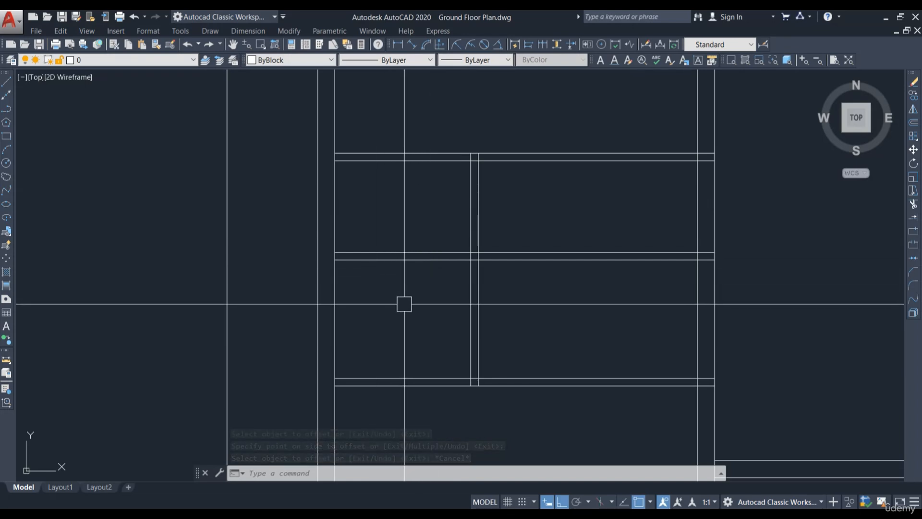
pyautogui.press('Return')
pyautogui.scroll(5, 448, 387)
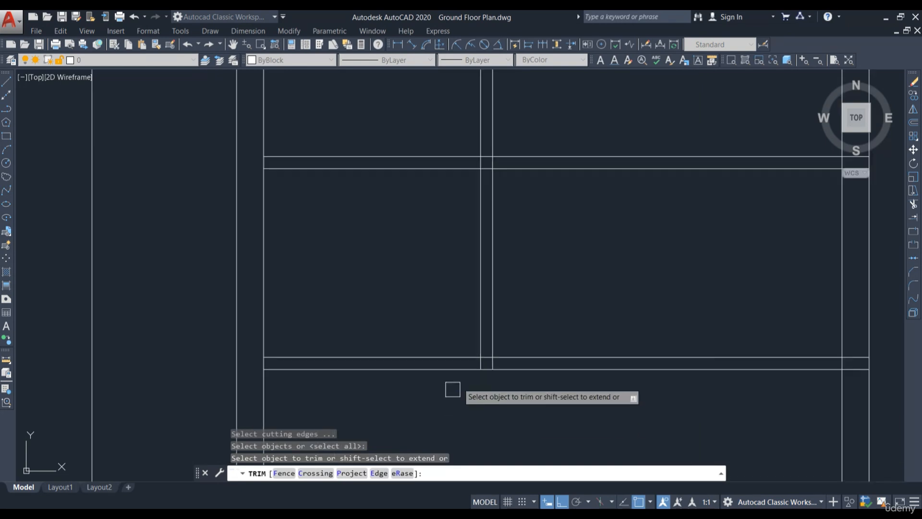
pyautogui.hotkey('ctrl', 'z')
pyautogui.hotkey('ctrl', 'z')
pyautogui.hotkey('ctrl', 'z')
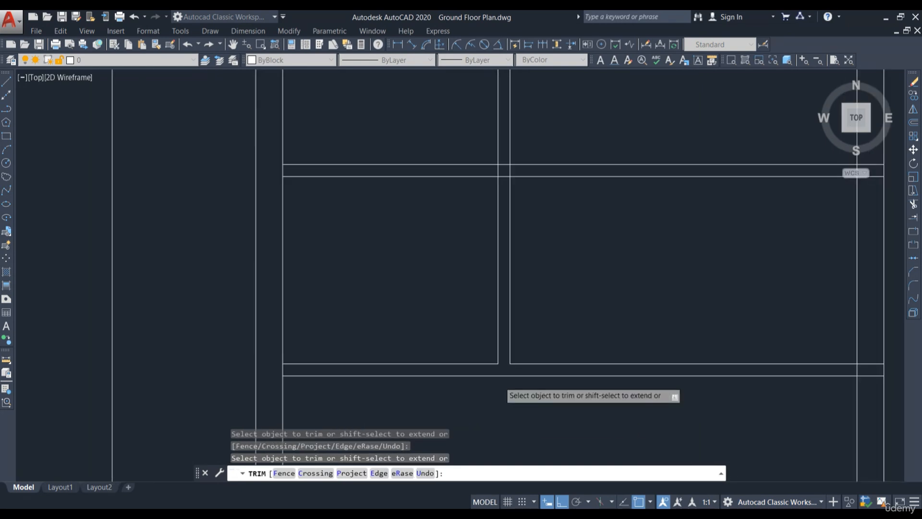
# Step: Trim the new horizontal wall lines out of the right room with a crossing selection
pyautogui.moveTo(362, 275)
pyautogui.mouseDown(button='middle')
pyautogui.moveTo(401, 309)
pyautogui.moveTo(432, 304)
pyautogui.mouseUp(button='middle')
pyautogui.scroll(2, 515, 305)
pyautogui.write('tr')
pyautogui.press('Return')
pyautogui.press('Return')
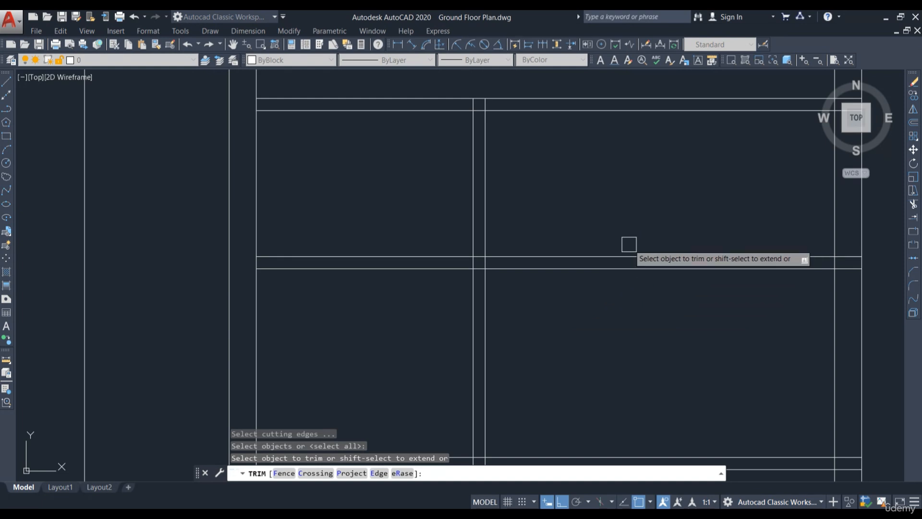
pyautogui.click(644, 227)
pyautogui.click(604, 293)
# Step: Trim the line segments where the new horizontal wall meets the vertical partition
pyautogui.scroll(-2, 563, 246)
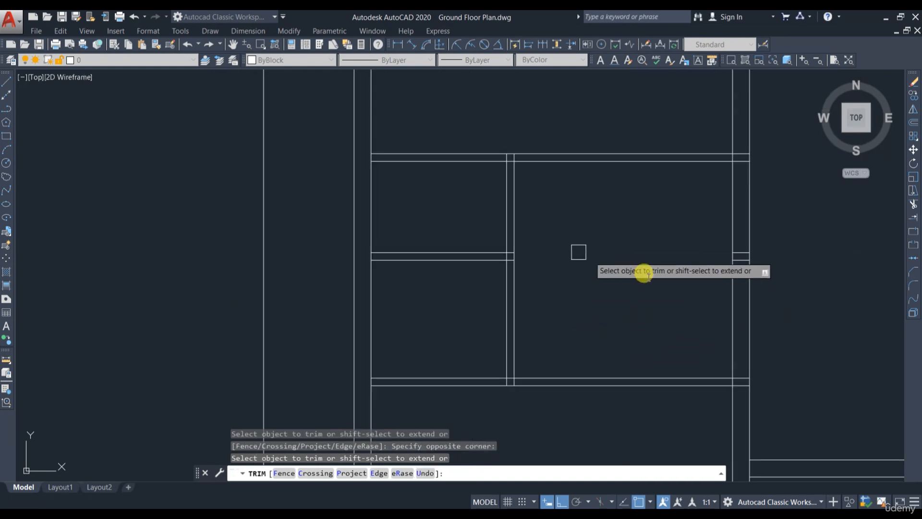
pyautogui.scroll(5, 514, 205)
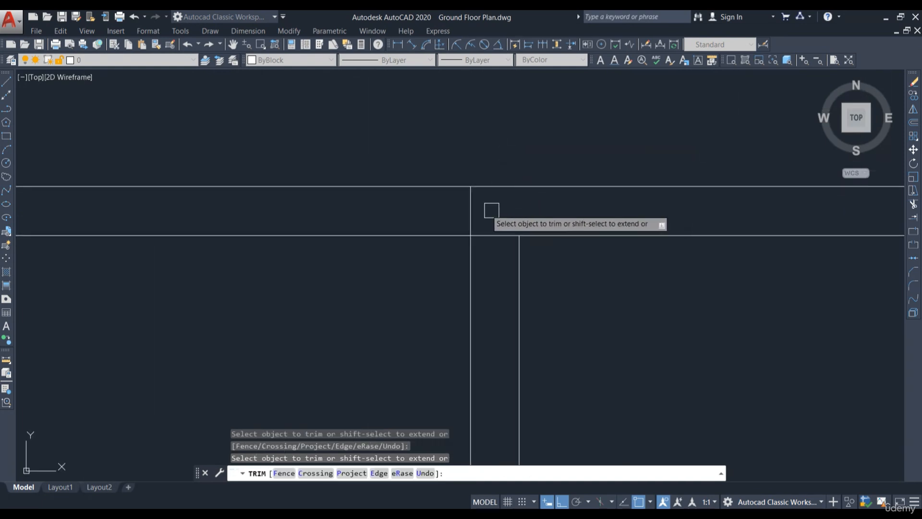
pyautogui.click(457, 207)
pyautogui.click(481, 221)
pyautogui.click(512, 235)
# Step: Trim the leftover line ends where the new horizontal wall meets the left walls
pyautogui.scroll(-4, 497, 248)
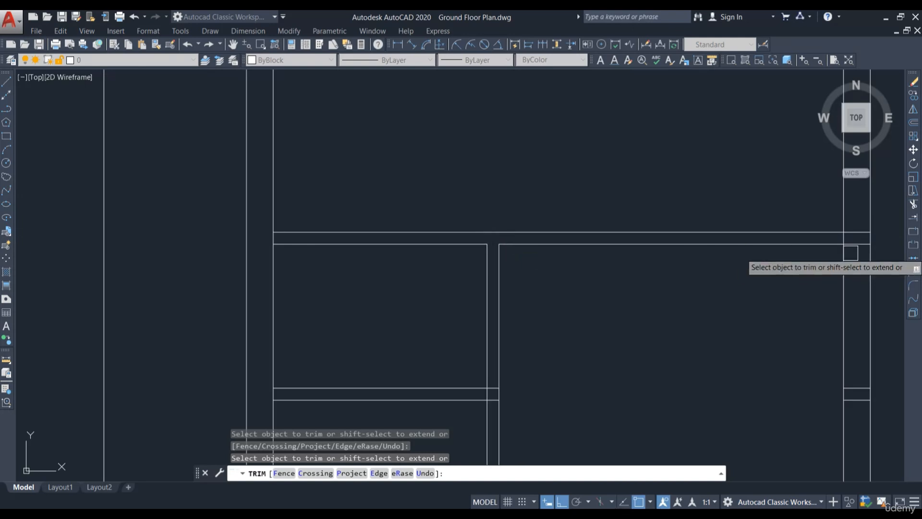
pyautogui.scroll(5, 851, 252)
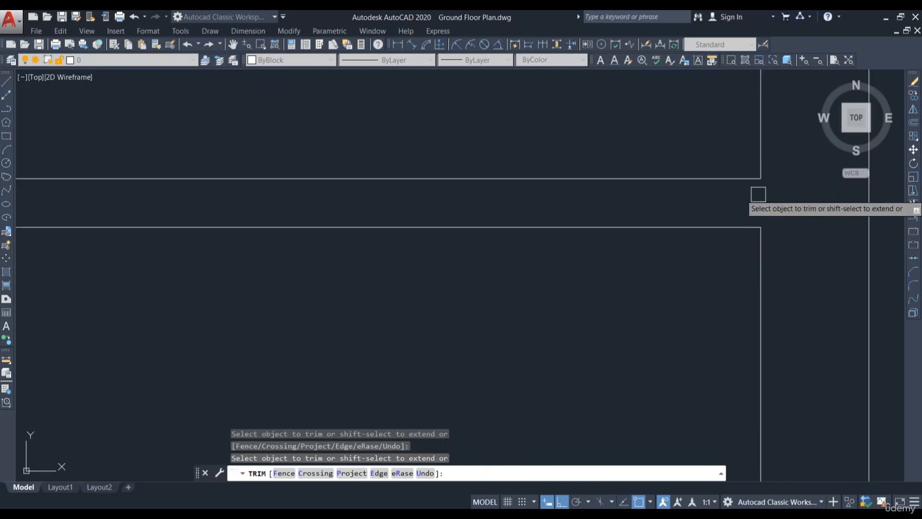
pyautogui.scroll(-4, 569, 186)
pyautogui.moveTo(574, 362); pyautogui.dragTo(648, 238, button='middle')
pyautogui.moveTo(616, 320); pyautogui.dragTo(626, 296, button='middle')
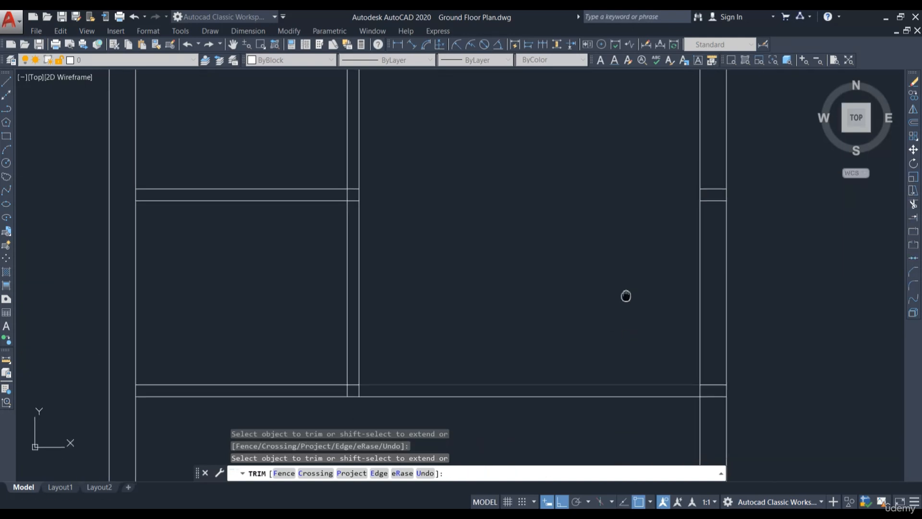
pyautogui.scroll(5, 710, 393)
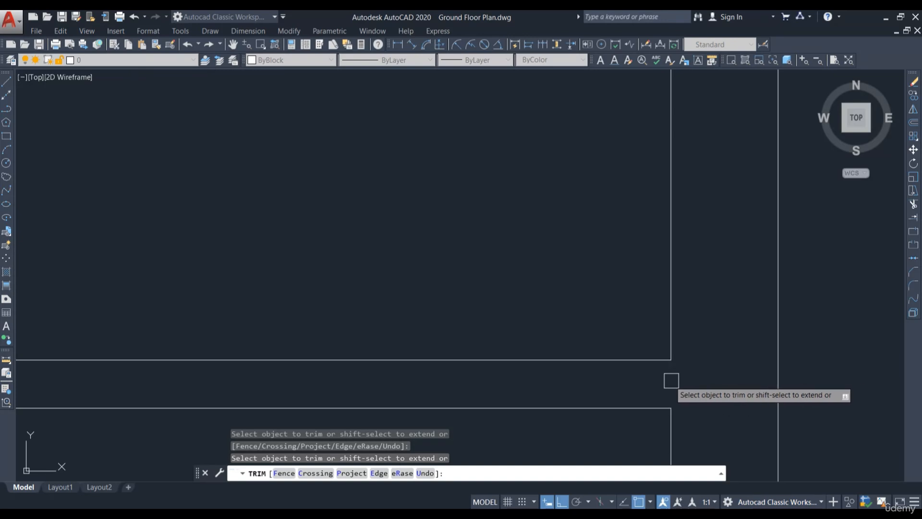
pyautogui.scroll(-4, 672, 380)
pyautogui.scroll(4, 316, 376)
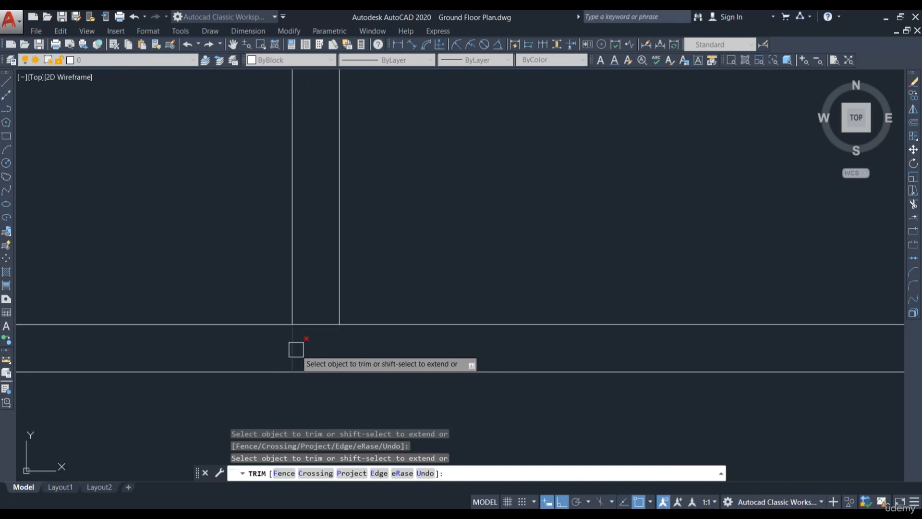
pyautogui.scroll(-4, 352, 359)
pyautogui.scroll(4, 444, 183)
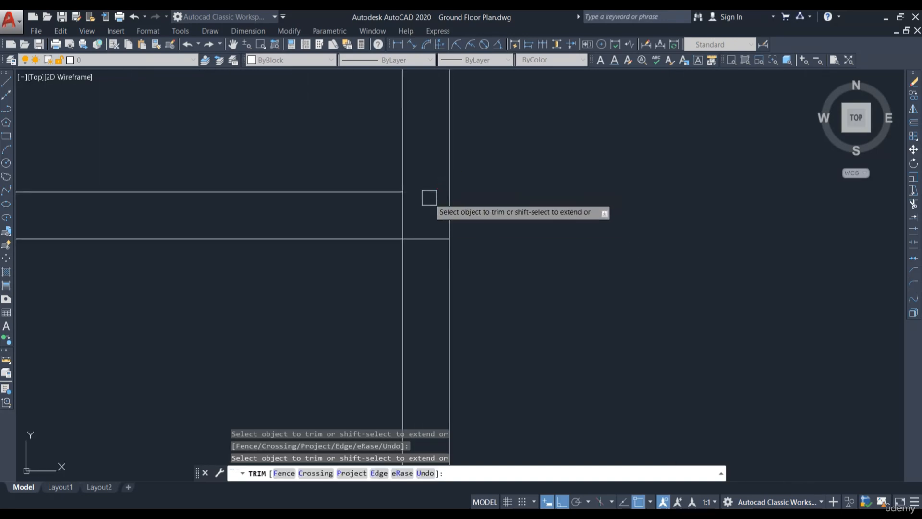
pyautogui.scroll(-4, 515, 307)
pyautogui.scroll(4, 261, 139)
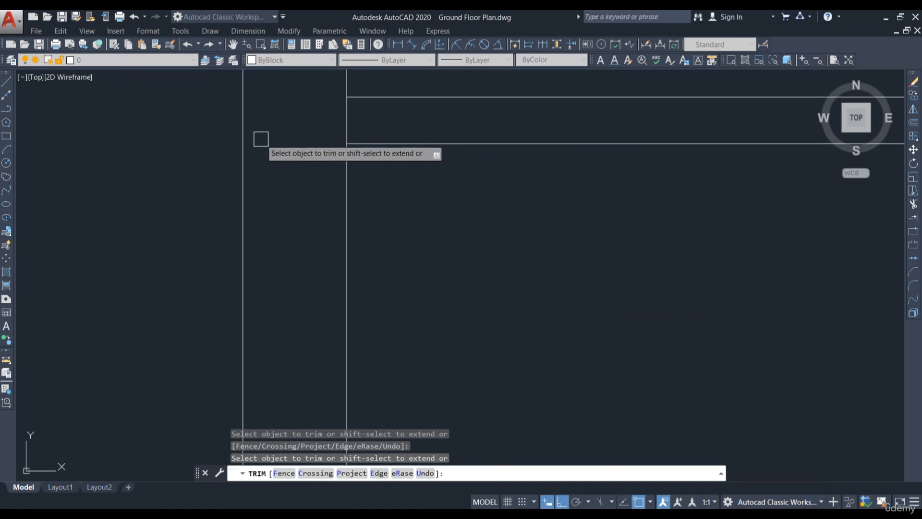
pyautogui.scroll(-4, 351, 119)
pyautogui.scroll(4, 338, 366)
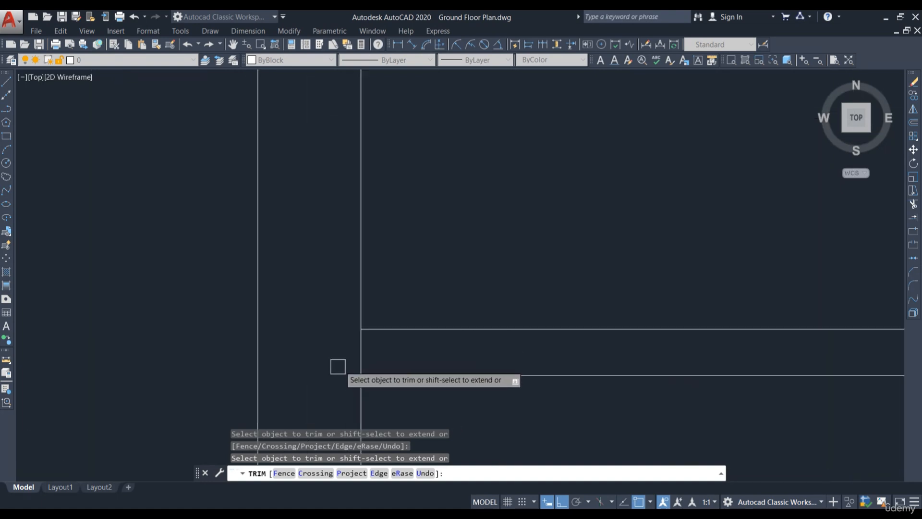
pyautogui.click(370, 350)
pyautogui.scroll(-3, 263, 204)
pyautogui.scroll(2, 275, 236)
pyautogui.click(271, 245)
pyautogui.scroll(-2, 397, 136)
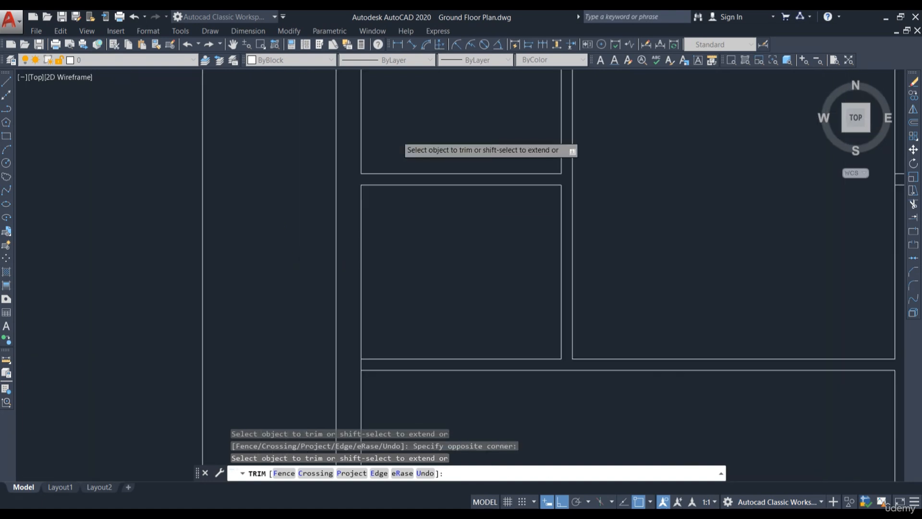
pyautogui.scroll(-2, 446, 179)
pyautogui.scroll(5, 417, 265)
pyautogui.click(391, 146)
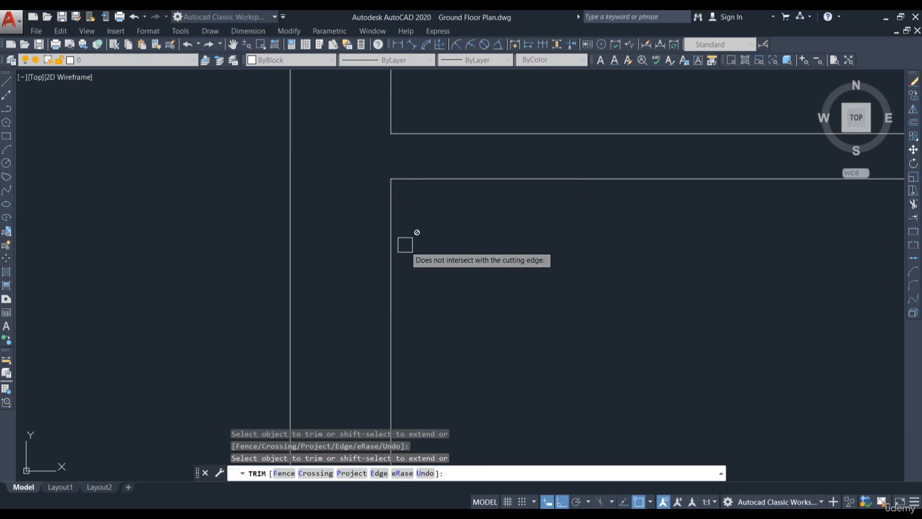
pyautogui.scroll(-5, 398, 269)
pyautogui.press('Escape')
pyautogui.press('Escape')
# Step: Erase the two short leftover line stubs between the double vertical wall lines
pyautogui.scroll(4, 513, 217)
pyautogui.click(530, 206)
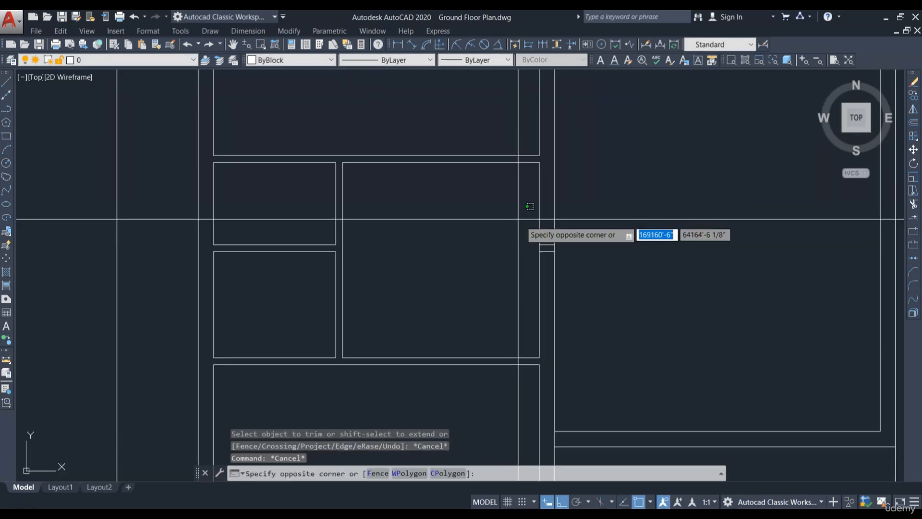
pyautogui.click(566, 257)
pyautogui.write('E')
pyautogui.press('Return')
pyautogui.scroll(-2, 400, 212)
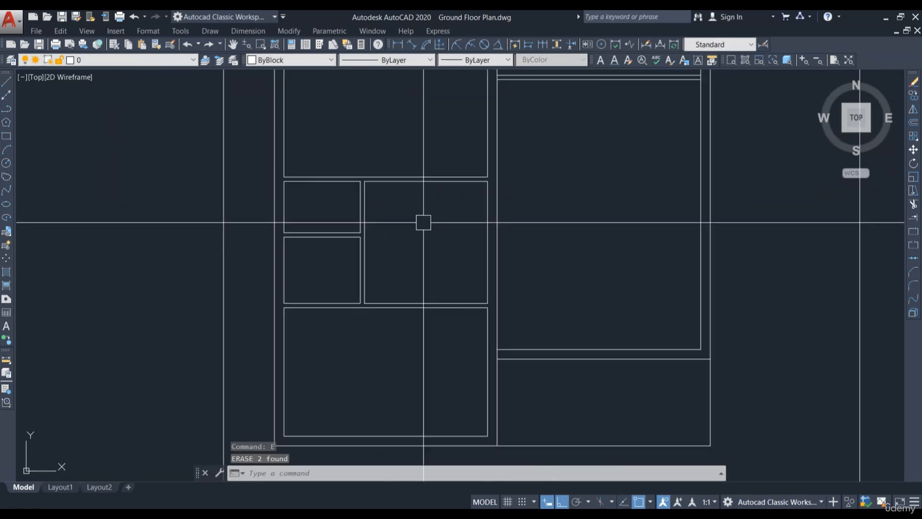
pyautogui.scroll(-2, 463, 263)
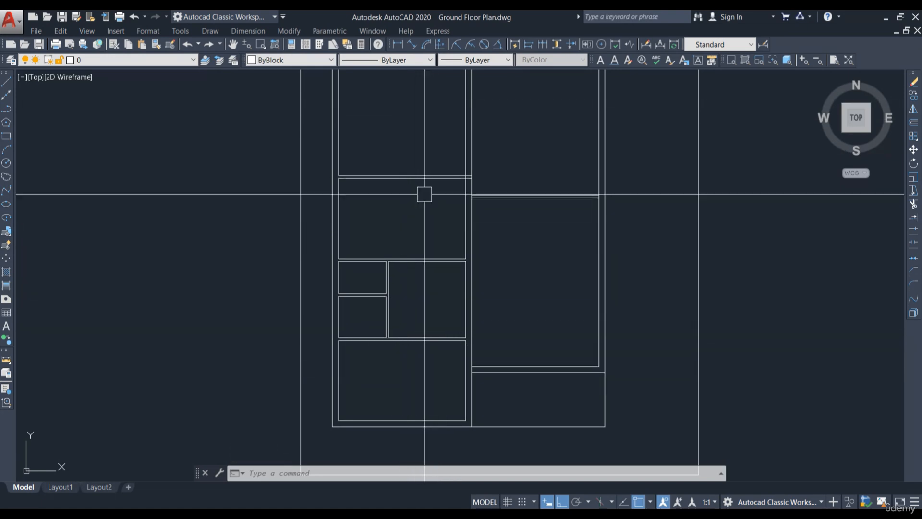
pyautogui.moveTo(418, 113); pyautogui.dragTo(390, 199, button='middle')
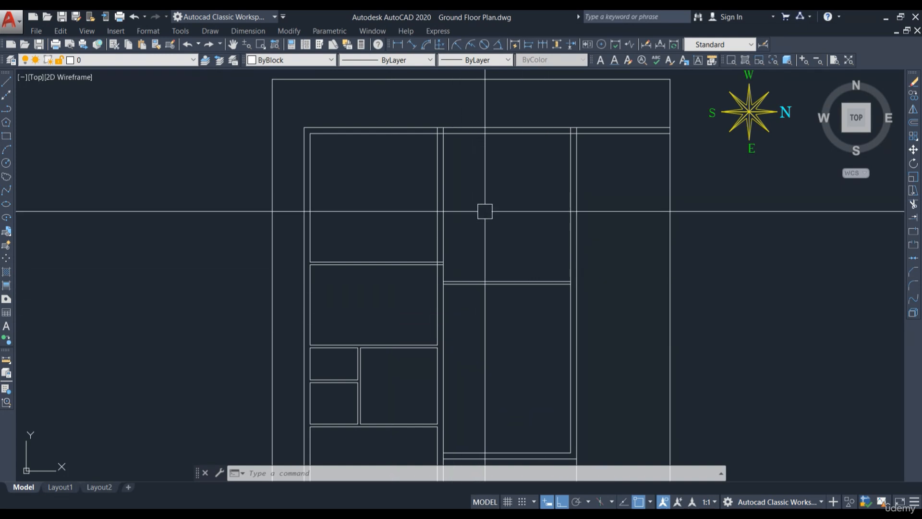
pyautogui.scroll(3, 458, 251)
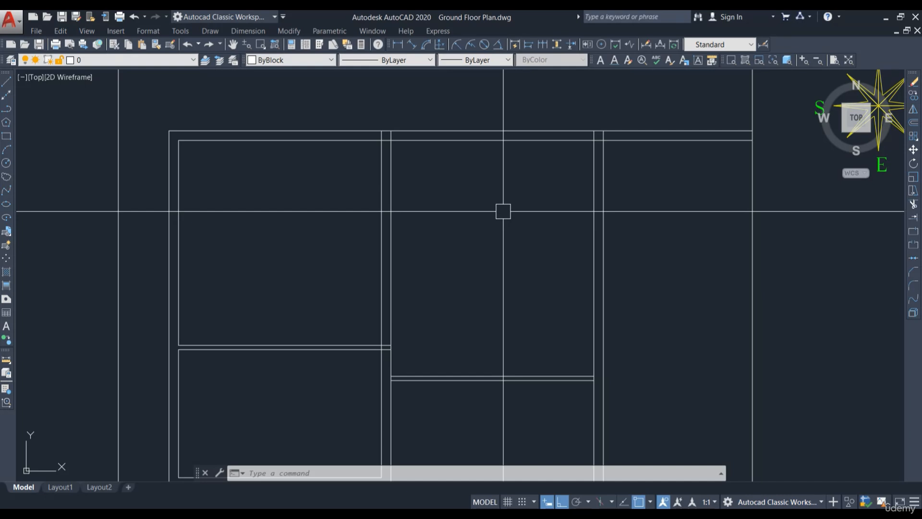
pyautogui.scroll(-2, 463, 205)
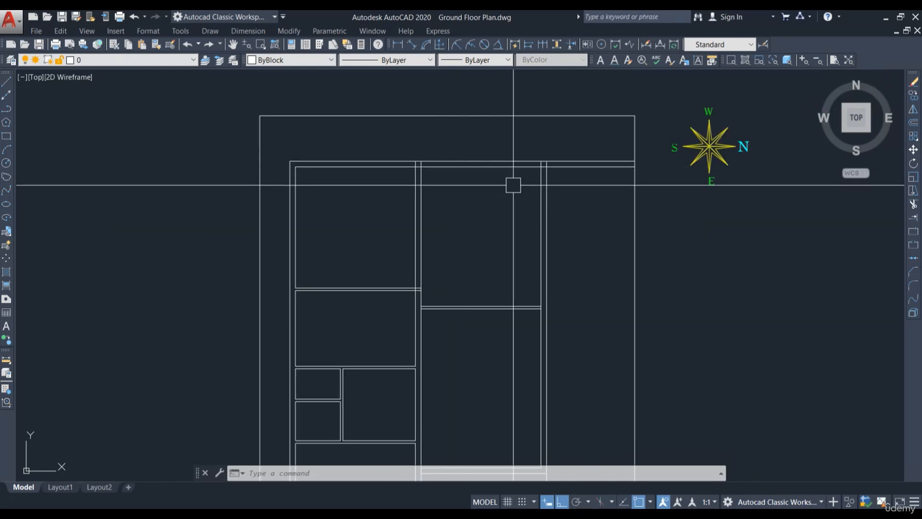
pyautogui.moveTo(468, 193); pyautogui.dragTo(520, 209, button='middle')
pyautogui.scroll(2, 578, 243)
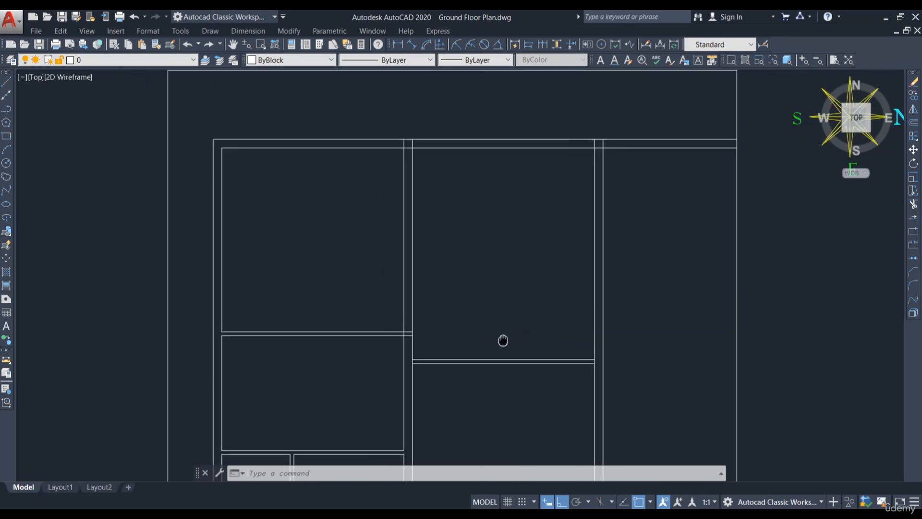
pyautogui.click(398, 44)
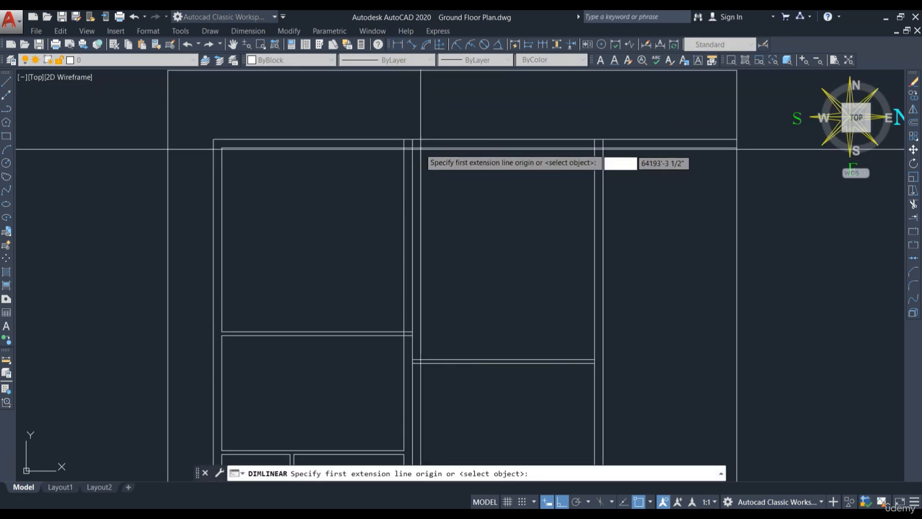
pyautogui.click(412, 148)
pyautogui.press('Escape')
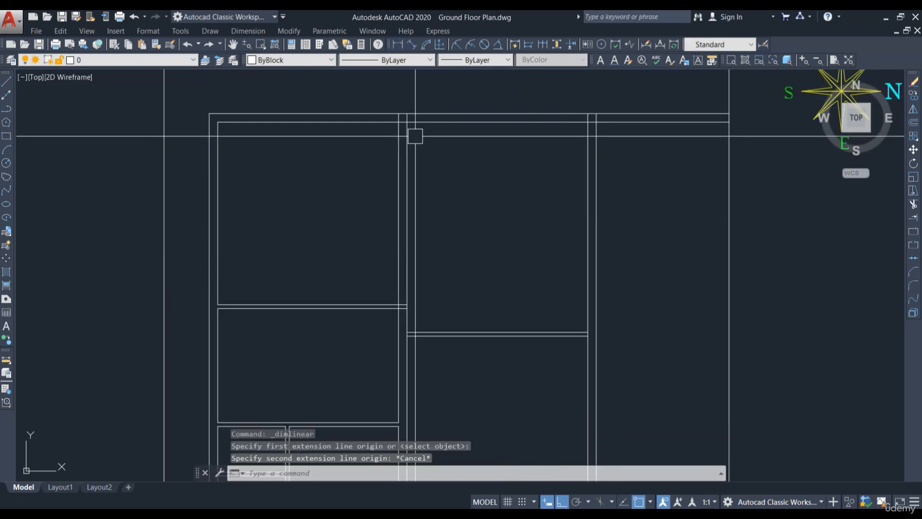
pyautogui.press('space')
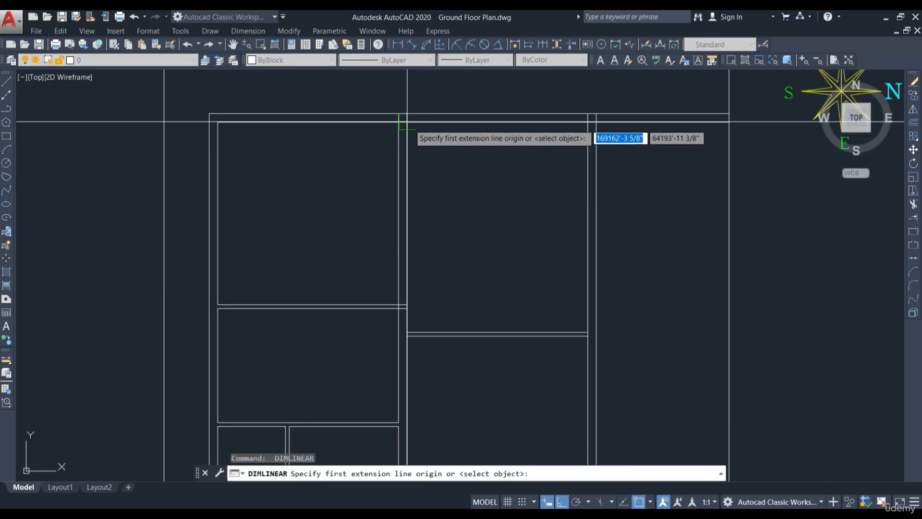
pyautogui.click(407, 121)
pyautogui.scroll(4, 567, 324)
pyautogui.click(621, 345)
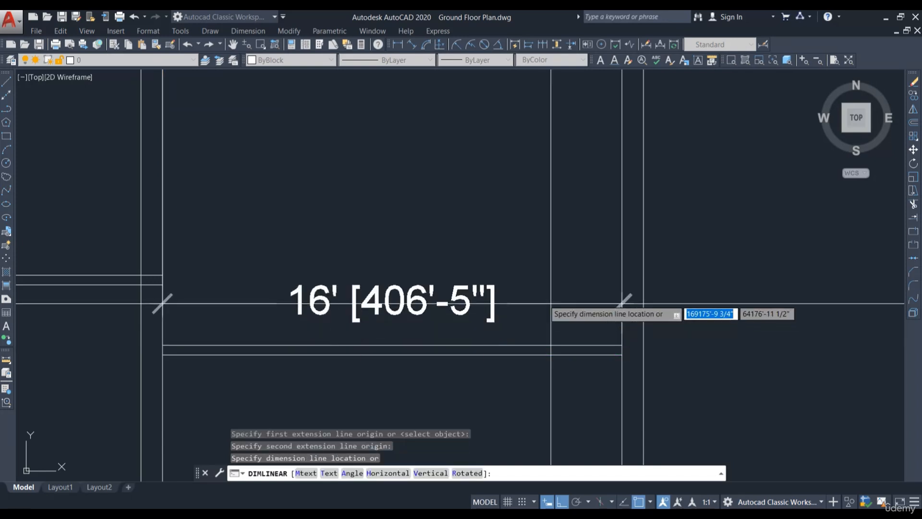
pyautogui.scroll(-2, 531, 291)
pyautogui.scroll(-2, 510, 217)
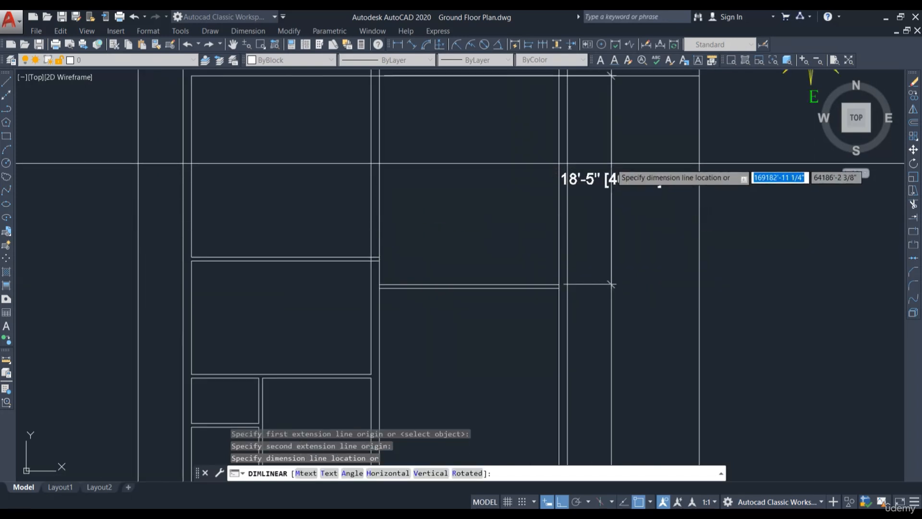
pyautogui.press('Escape')
# Step: Offset the right room's horizontal partition line 12' upward to create a new partition line
pyautogui.moveTo(518, 173); pyautogui.dragTo(539, 222, button='middle')
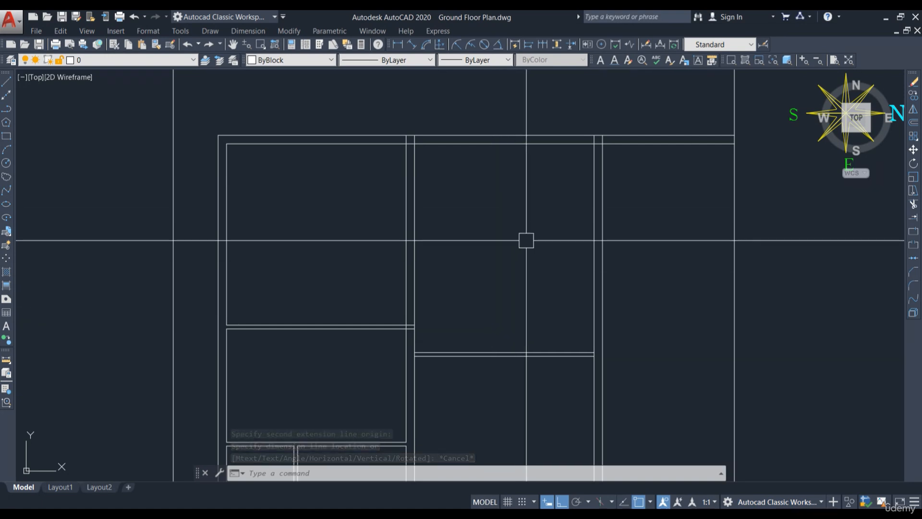
pyautogui.write('o')
pyautogui.press('Return')
pyautogui.write('12')
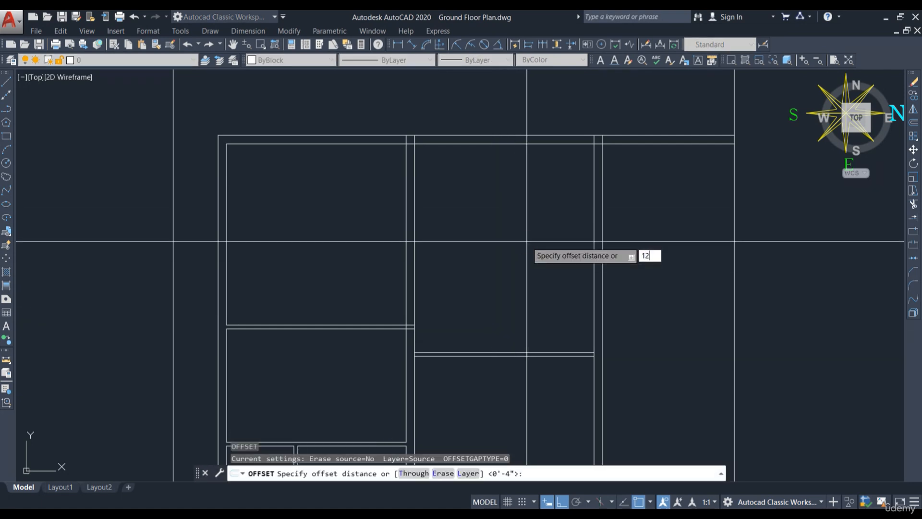
pyautogui.write("'")
pyautogui.press('Return')
pyautogui.scroll(5, 496, 365)
pyautogui.click(500, 324)
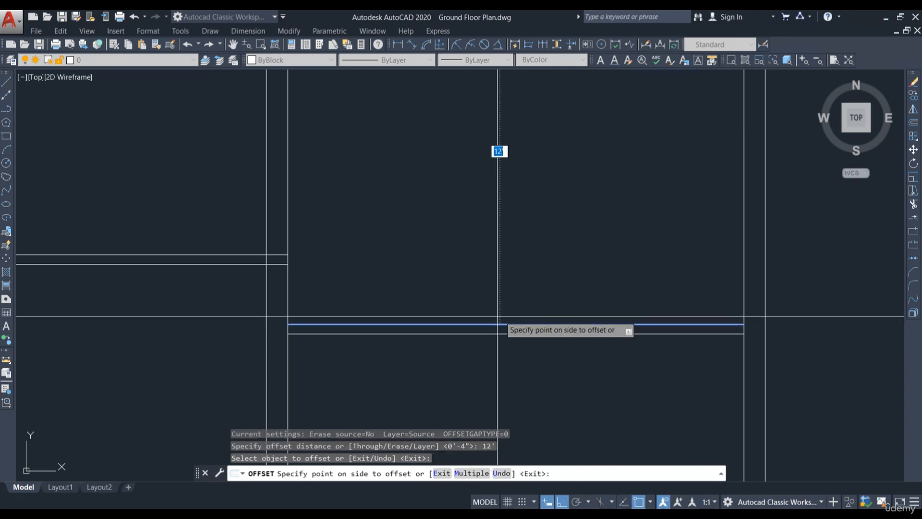
pyautogui.scroll(-3, 498, 151)
pyautogui.click(521, 158)
pyautogui.scroll(1, 497, 243)
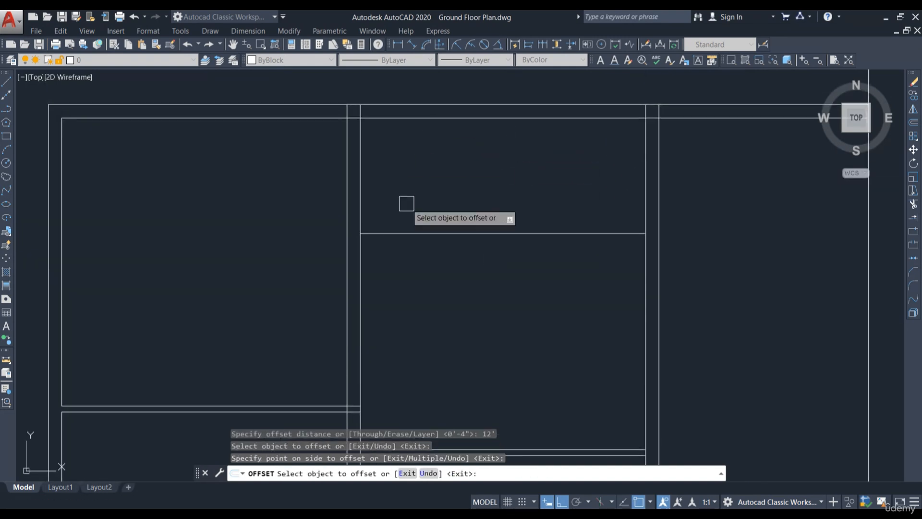
pyautogui.press('Escape')
# Step: Offset the new partition line 4" to form the second face of the wall
pyautogui.moveTo(506, 196); pyautogui.dragTo(501, 225, button='middle')
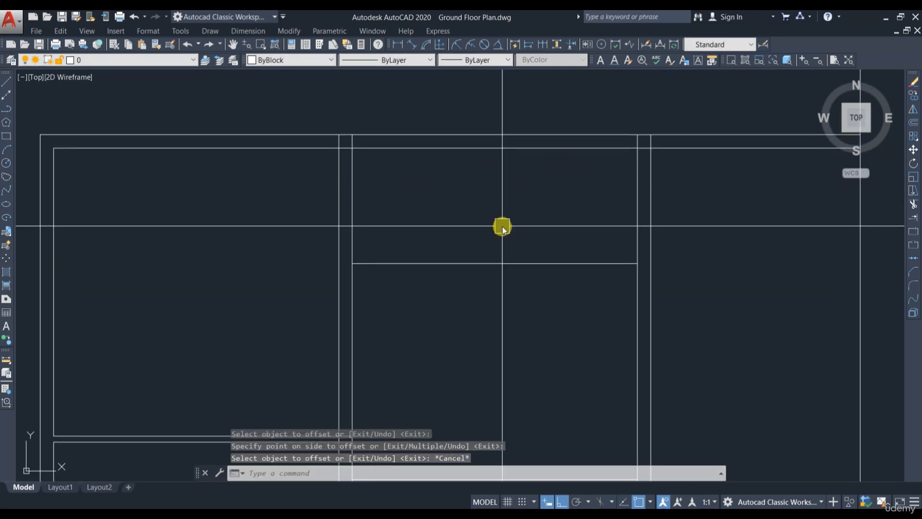
pyautogui.press('Return')
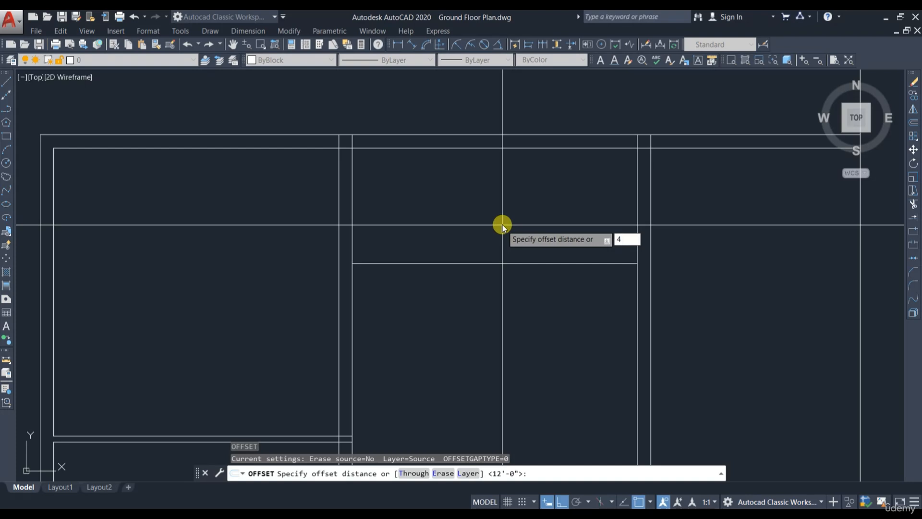
pyautogui.press('Return')
pyautogui.click(515, 263)
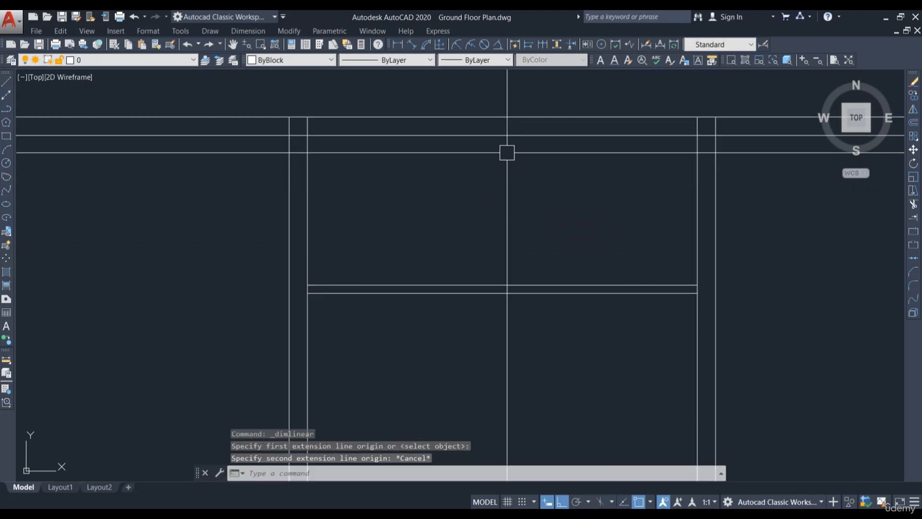
# Step: Add a vertical linear dimension from the top wall to the new partition wall in the right room
pyautogui.press('Return')
pyautogui.click(512, 136)
pyautogui.click(512, 285)
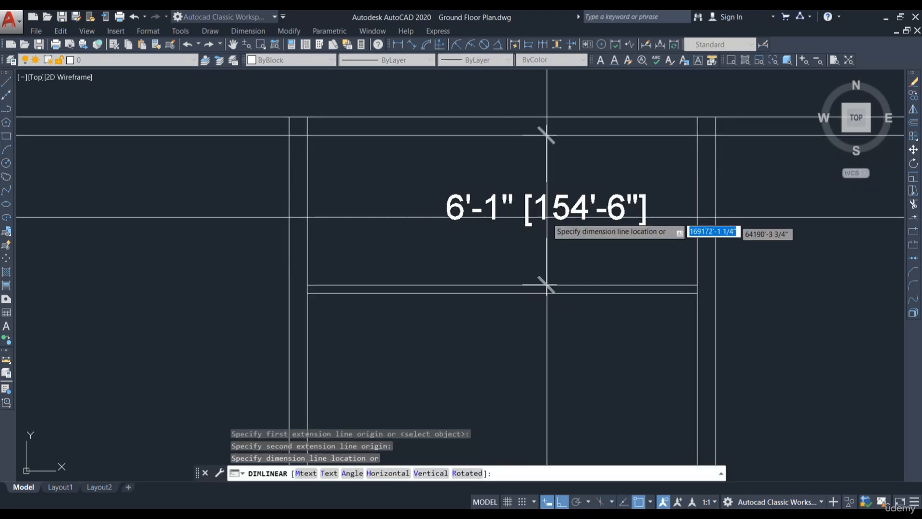
pyautogui.click(547, 200)
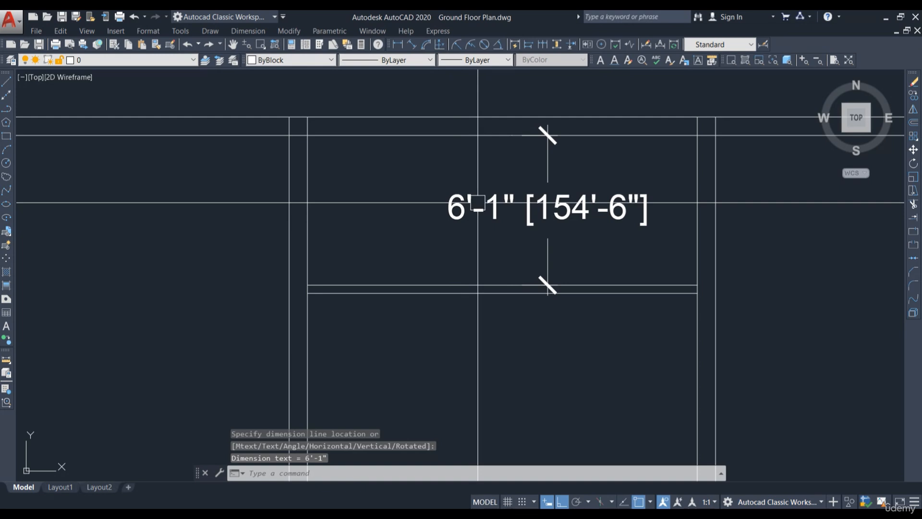
# Step: Dimension the vertical distance between the new partition wall and the next partition below it
pyautogui.scroll(-2, 477, 202)
pyautogui.press('Return')
pyautogui.click(492, 259)
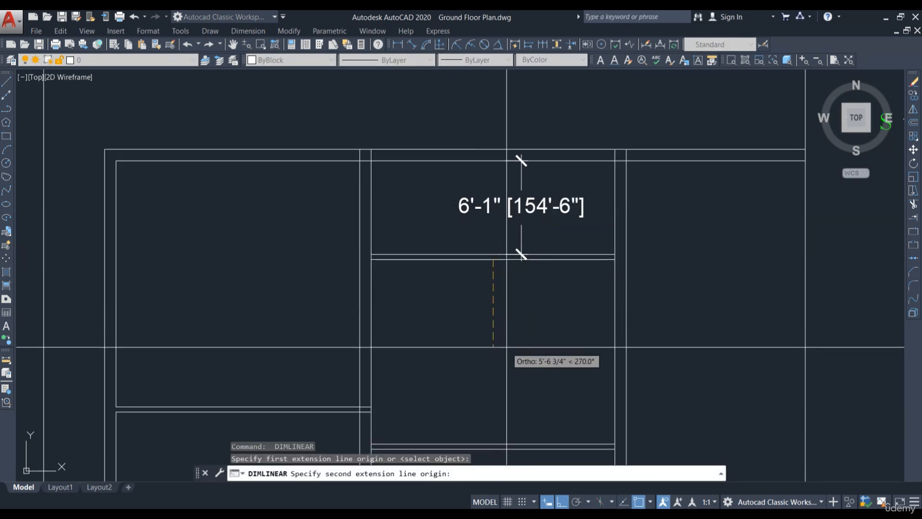
pyautogui.moveTo(493, 339); pyautogui.dragTo(494, 243, button='middle')
pyautogui.press('Escape')
pyautogui.press('Return')
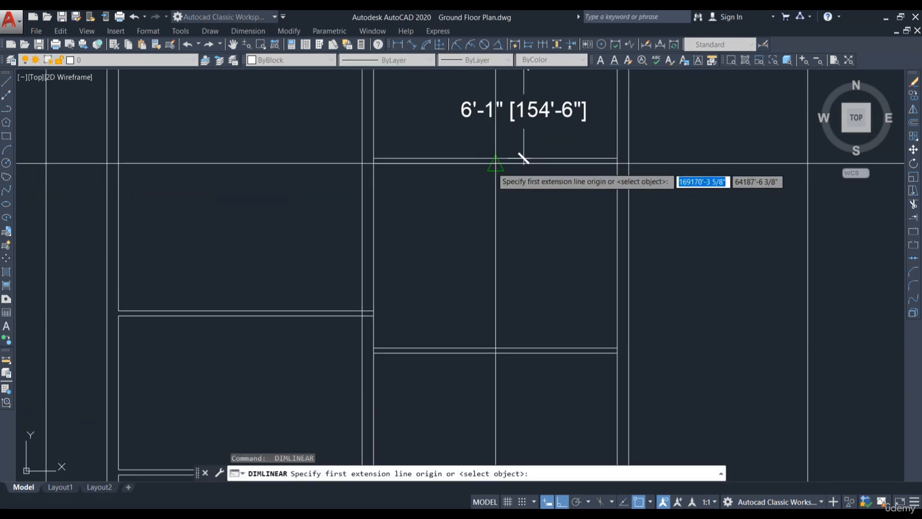
pyautogui.click(495, 164)
pyautogui.click(495, 347)
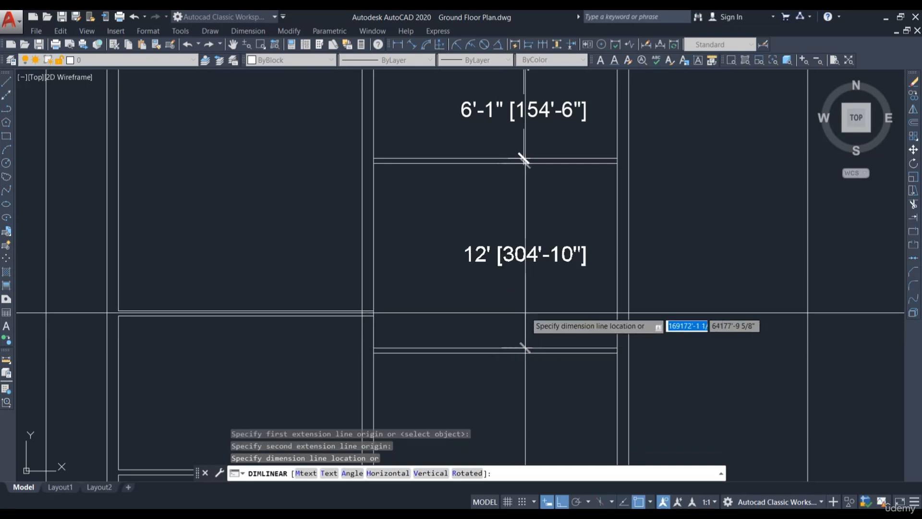
pyautogui.click(524, 288)
pyautogui.scroll(-3, 505, 268)
pyautogui.scroll(3, 517, 177)
# Step: Dimension the vertical length of the large room below the lower partition wall
pyautogui.press('Return')
pyautogui.click(517, 163)
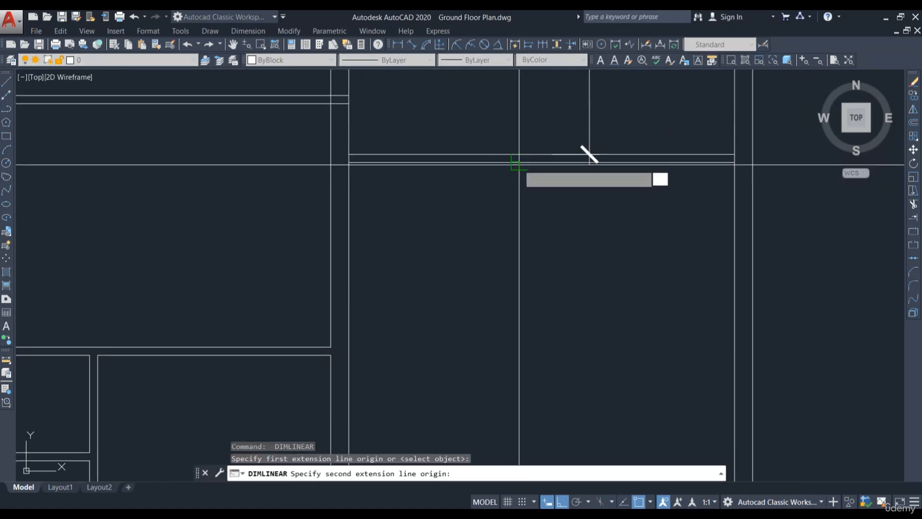
pyautogui.scroll(-3, 515, 264)
pyautogui.scroll(4, 511, 305)
pyautogui.click(501, 325)
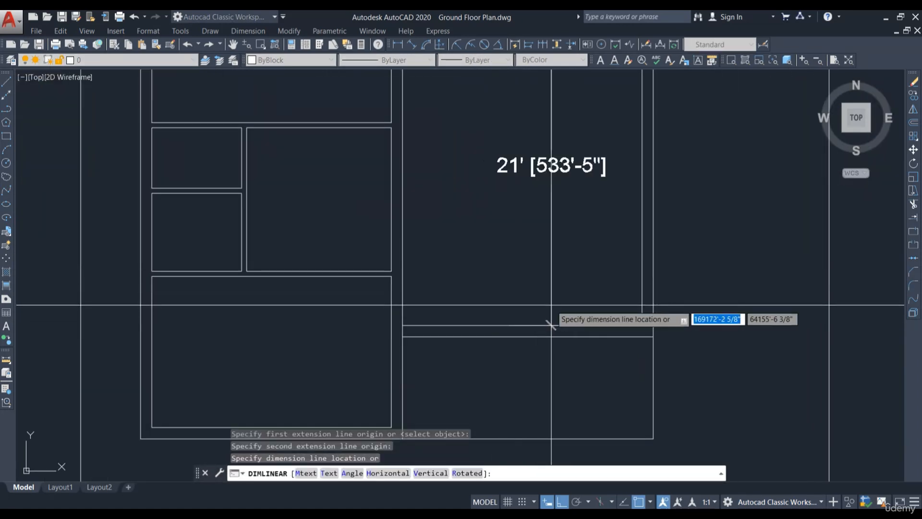
pyautogui.click(550, 370)
# Step: Dimension the vertical distance from the lowest partition wall to the bottom wall of the right strip
pyautogui.moveTo(550, 370); pyautogui.dragTo(539, 274, button='middle')
pyautogui.press('Return')
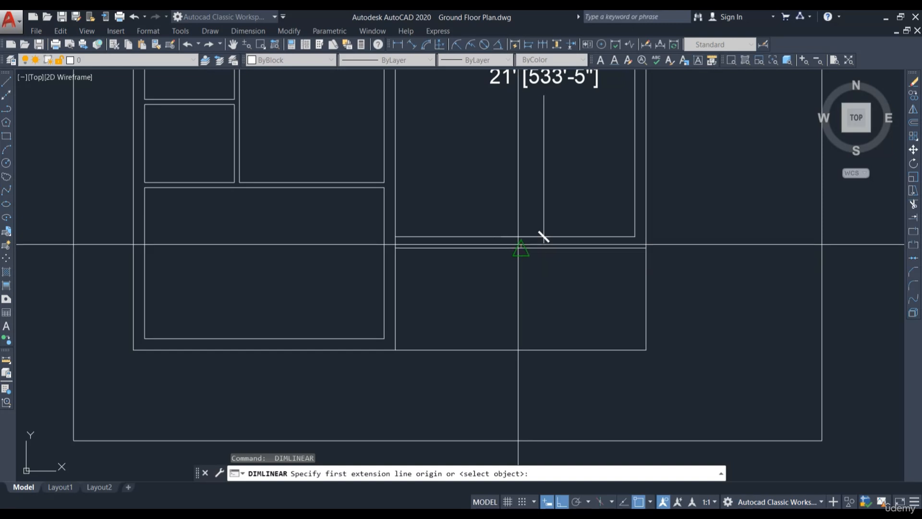
pyautogui.click(521, 247)
pyautogui.click(521, 349)
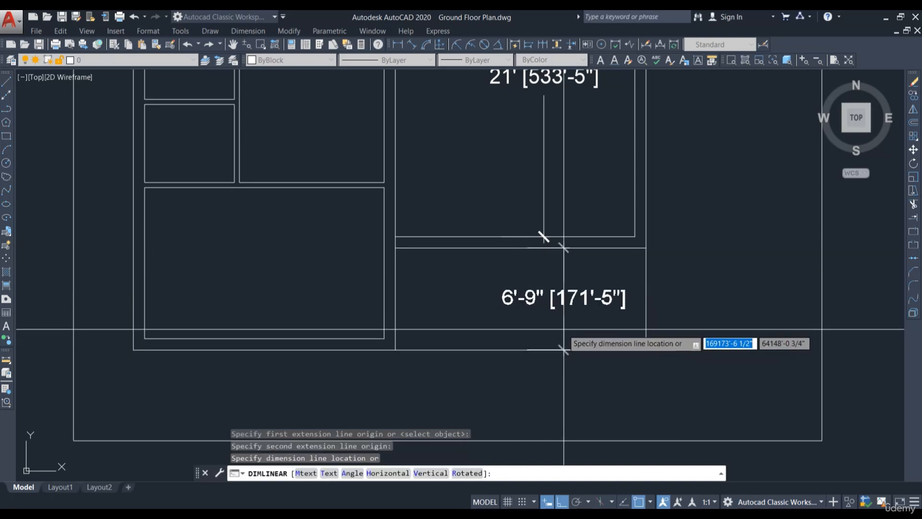
pyautogui.click(558, 337)
pyautogui.scroll(4, 554, 327)
pyautogui.scroll(-4, 538, 317)
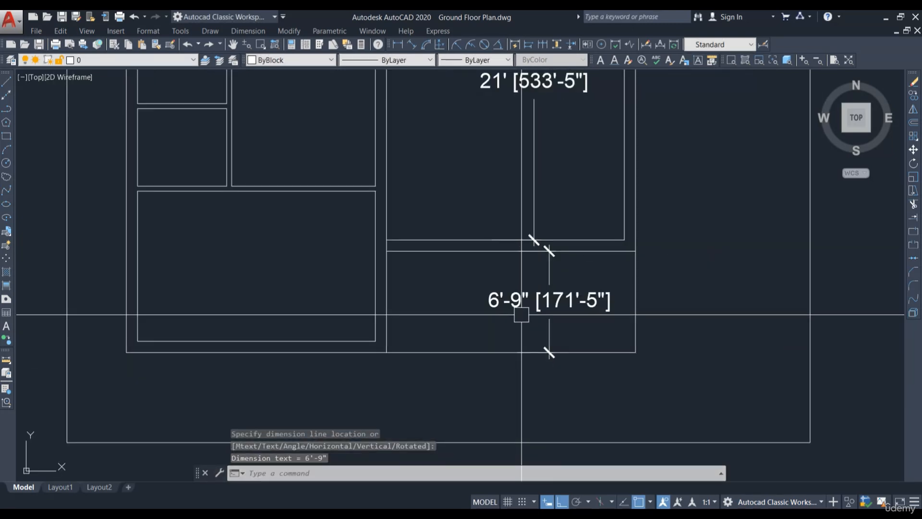
# Step: Move the two middle partition walls, the lower partition wall and the 12' dimension 9" downward
pyautogui.click(480, 272)
pyautogui.click(465, 229)
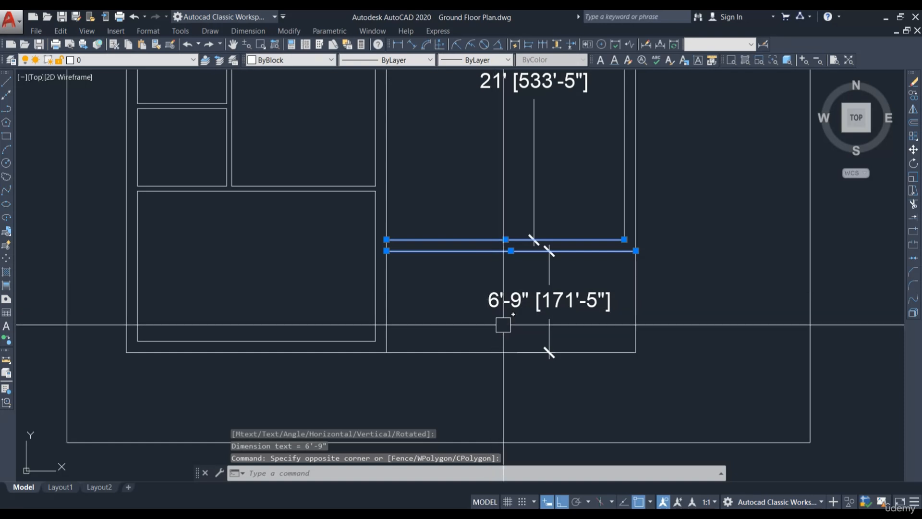
pyautogui.scroll(-2, 516, 341)
pyautogui.moveTo(617, 264); pyautogui.dragTo(607, 464, button='middle')
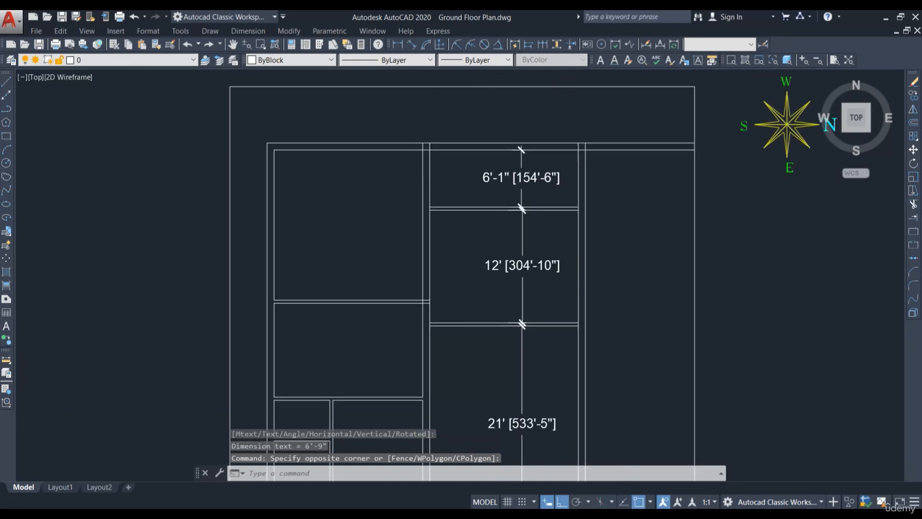
pyautogui.click(487, 354)
pyautogui.click(470, 200)
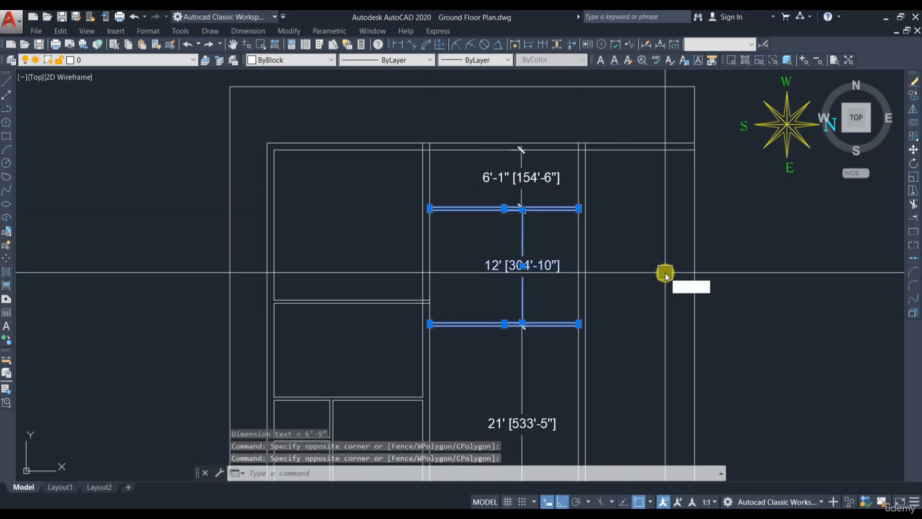
pyautogui.write('m')
pyautogui.press('Return')
pyautogui.scroll(-1, 638, 221)
pyautogui.click(647, 222)
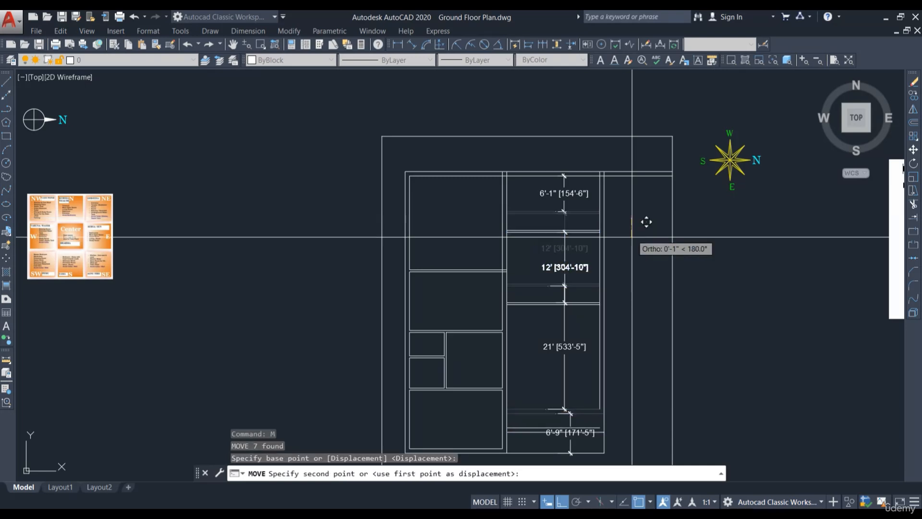
pyautogui.press('Return')
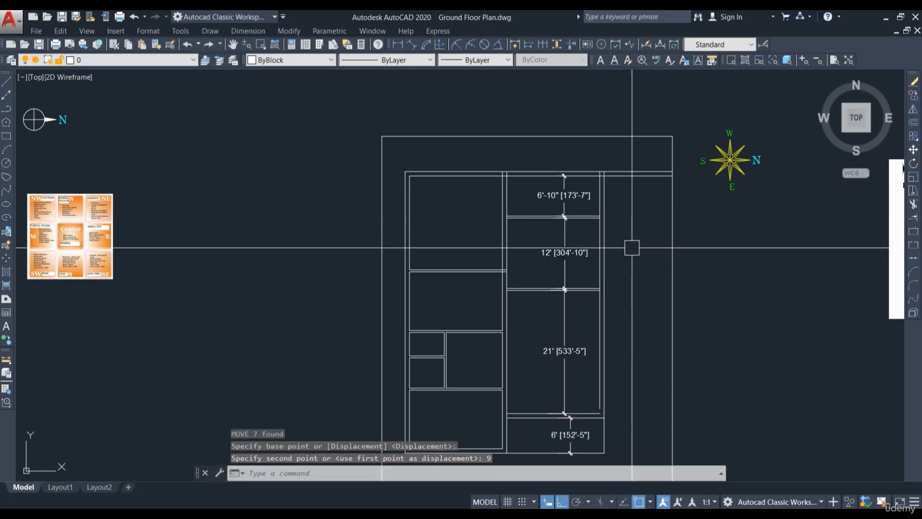
# Step: Trim the overhanging partition line ends beyond the right room's outer wall
pyautogui.scroll(4, 581, 350)
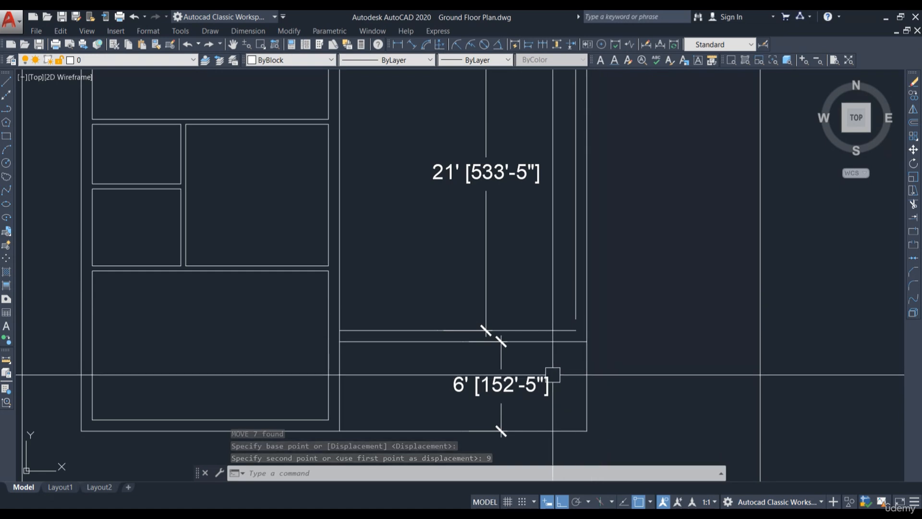
pyautogui.scroll(4, 576, 332)
pyautogui.write('tr')
pyautogui.press('Return')
pyautogui.scroll(-2, 632, 339)
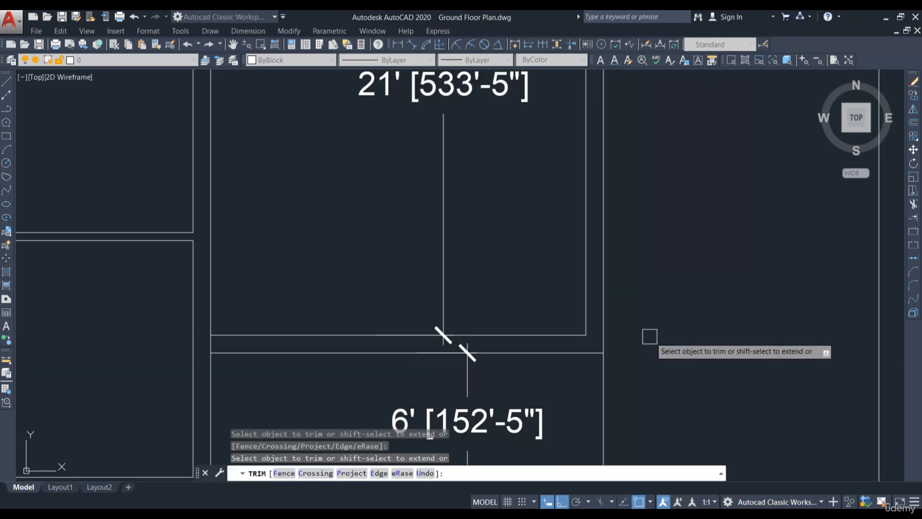
pyautogui.scroll(-2, 610, 341)
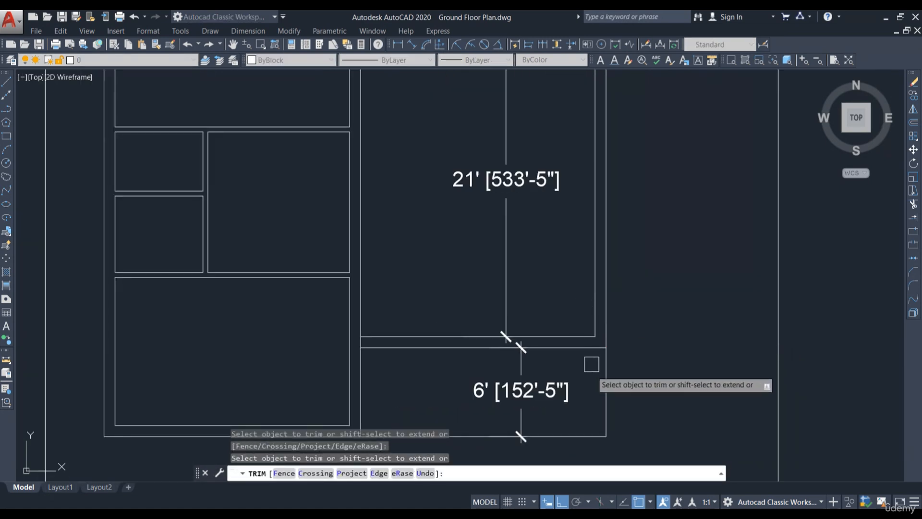
pyautogui.scroll(-2, 592, 364)
pyautogui.moveTo(650, 223); pyautogui.dragTo(618, 381, button='middle')
pyautogui.moveTo(580, 211); pyautogui.dragTo(576, 237, button='middle')
pyautogui.press('Escape')
# Step: Erase the top room's 6'-10" dimension
pyautogui.scroll(4, 461, 188)
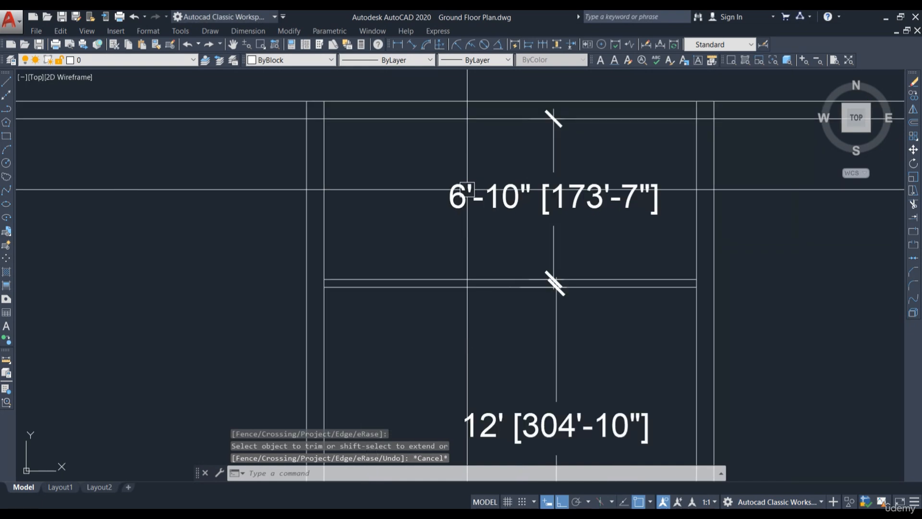
pyautogui.click(534, 198)
pyautogui.write('e')
pyautogui.press('Return')
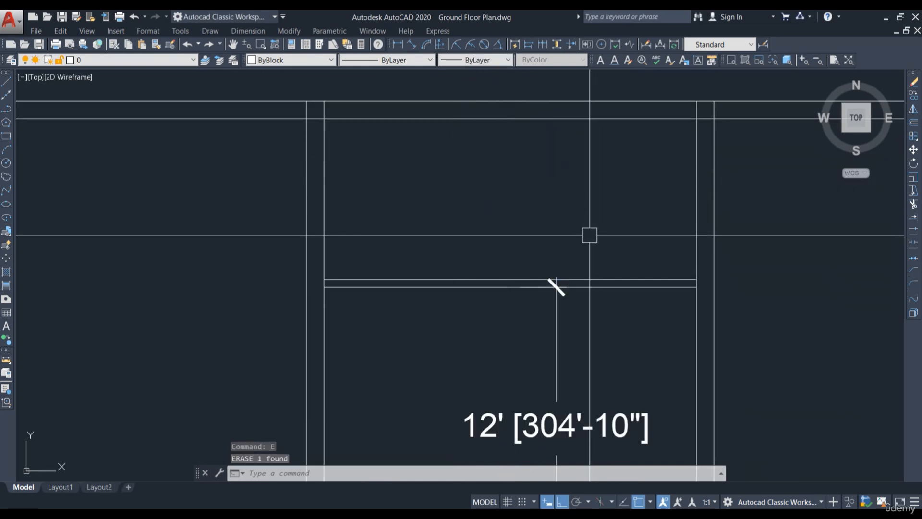
pyautogui.moveTo(479, 181); pyautogui.dragTo(539, 229, button='middle')
pyautogui.moveTo(650, 246); pyautogui.dragTo(578, 220, button='middle')
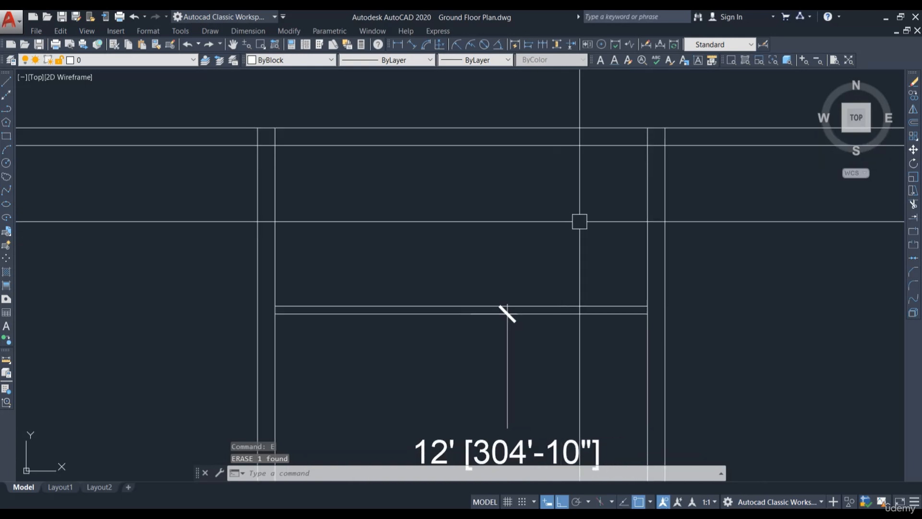
pyautogui.scroll(-2, 534, 192)
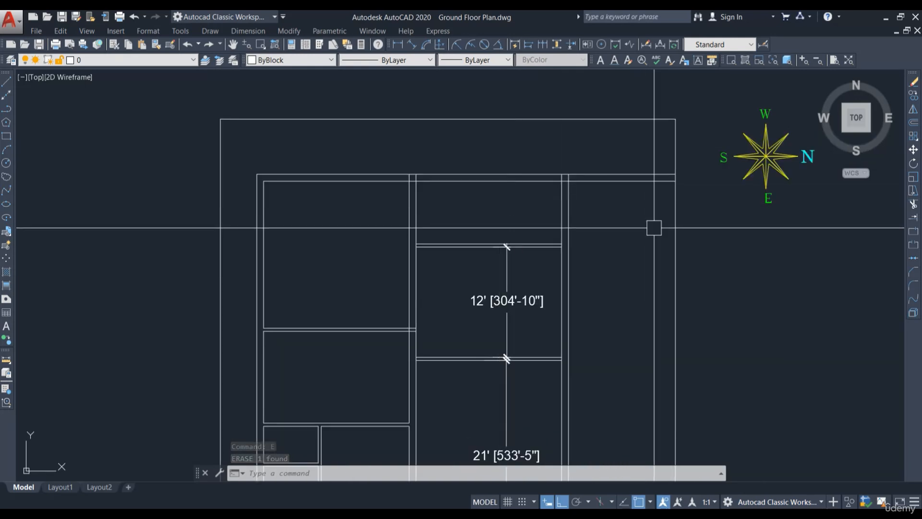
pyautogui.moveTo(644, 220); pyautogui.dragTo(549, 204, button='middle')
pyautogui.moveTo(413, 197); pyautogui.dragTo(483, 245, button='middle')
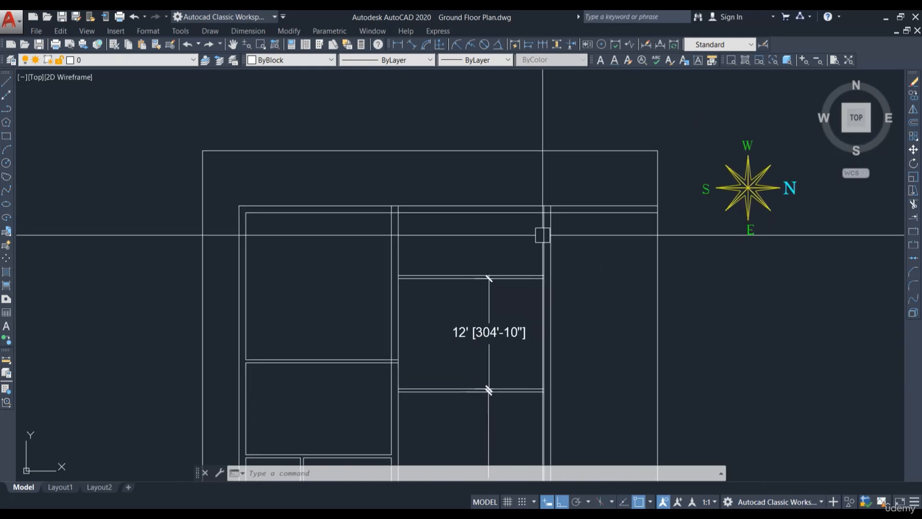
# Step: Add a linear dimension across the top room's width between its inner left and right walls
pyautogui.scroll(-4, 487, 233)
pyautogui.scroll(8, 493, 228)
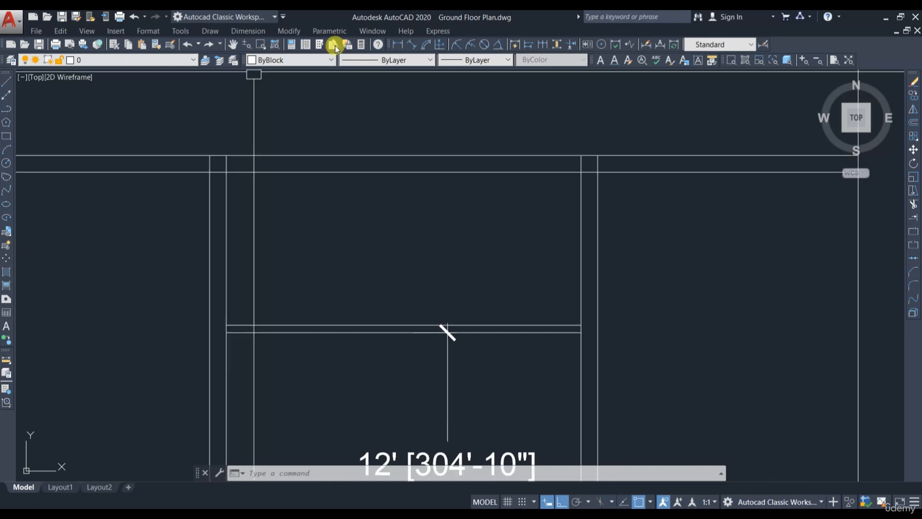
pyautogui.click(395, 45)
pyautogui.click(226, 171)
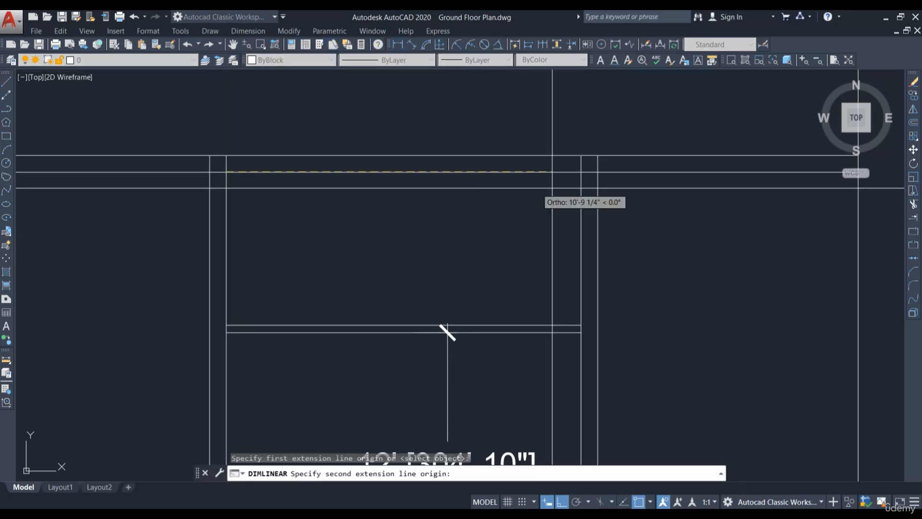
pyautogui.click(580, 173)
pyautogui.click(542, 122)
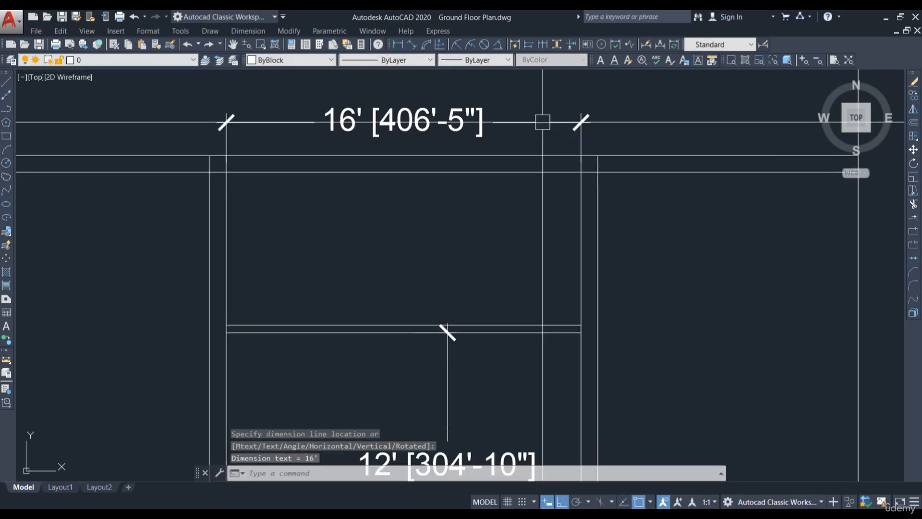
# Step: Offset the top room's right inner wall line 5' to the left to start a new partition
pyautogui.moveTo(657, 250); pyautogui.dragTo(650, 282, button='middle')
pyautogui.write('o')
pyautogui.press('Return')
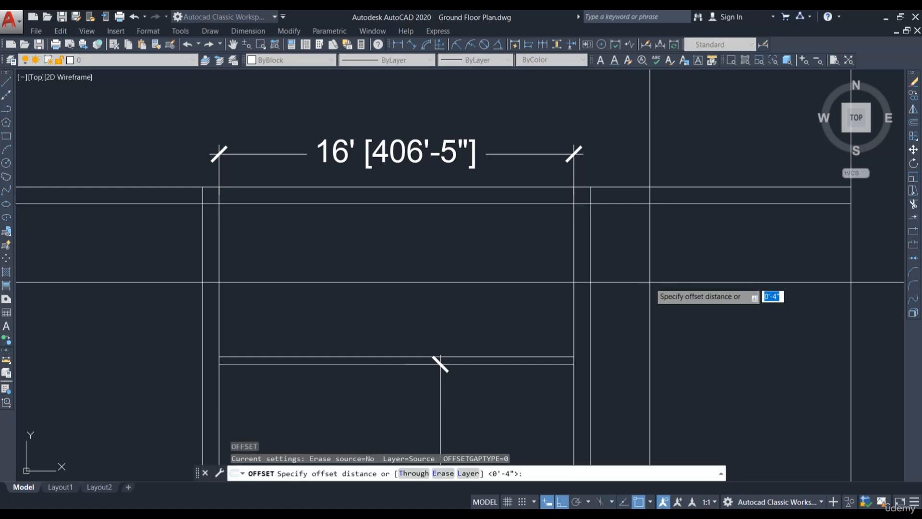
pyautogui.write('5')
pyautogui.press('Return')
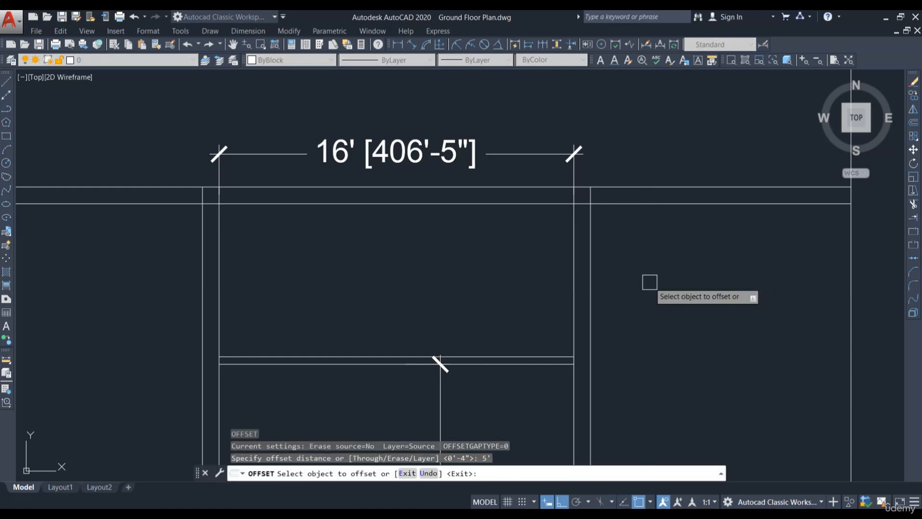
pyautogui.click(573, 252)
pyautogui.click(478, 275)
pyautogui.moveTo(477, 276); pyautogui.dragTo(543, 294, button='middle')
pyautogui.press('Escape')
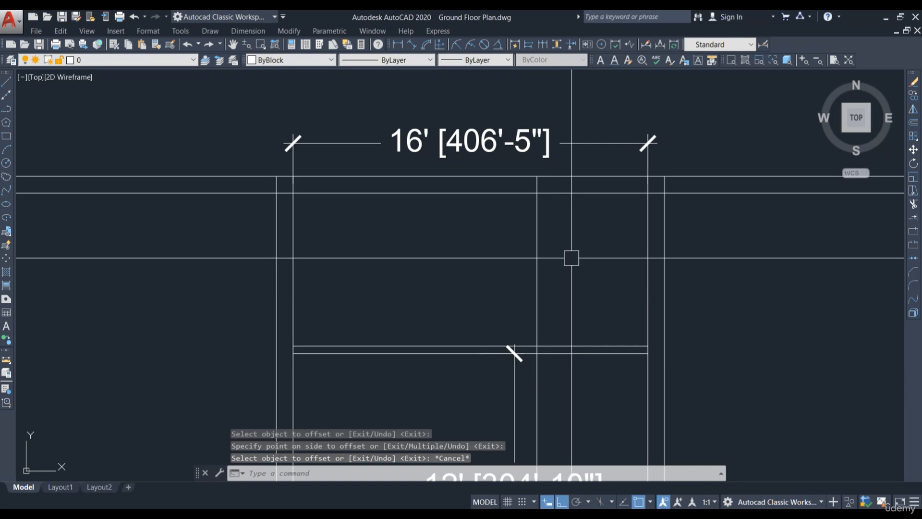
# Step: Offset the new partition line 4" further left to give the partition its thickness
pyautogui.write('o')
pyautogui.press('Return')
pyautogui.write('4')
pyautogui.press('Return')
pyautogui.click(536, 239)
pyautogui.click(508, 244)
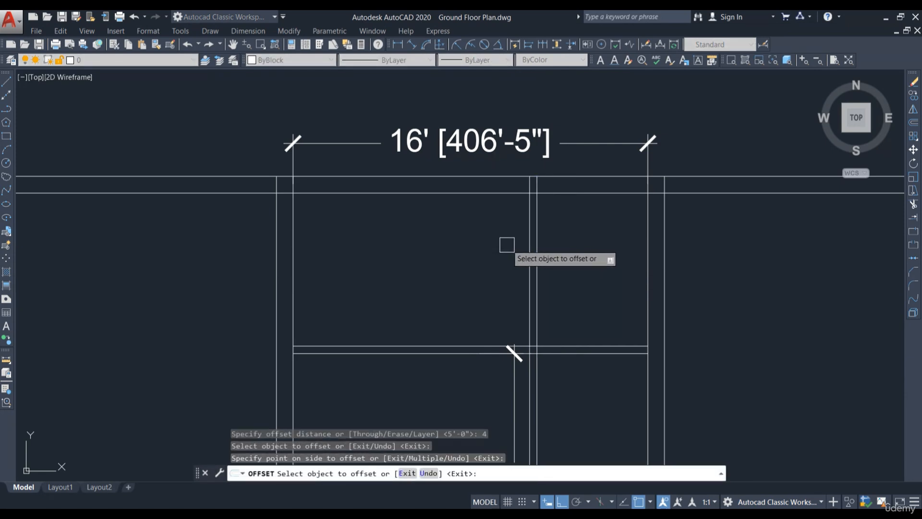
pyautogui.press('Escape')
pyautogui.scroll(-5, 560, 216)
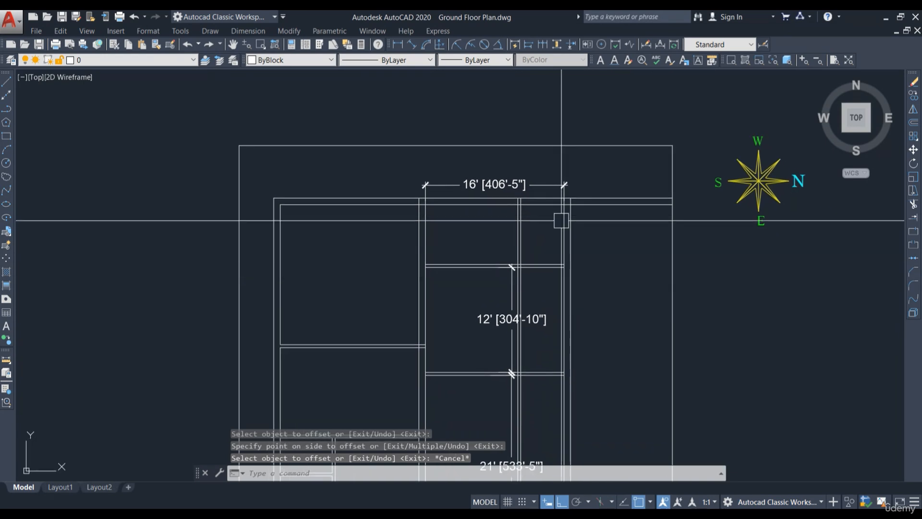
pyautogui.scroll(4, 557, 218)
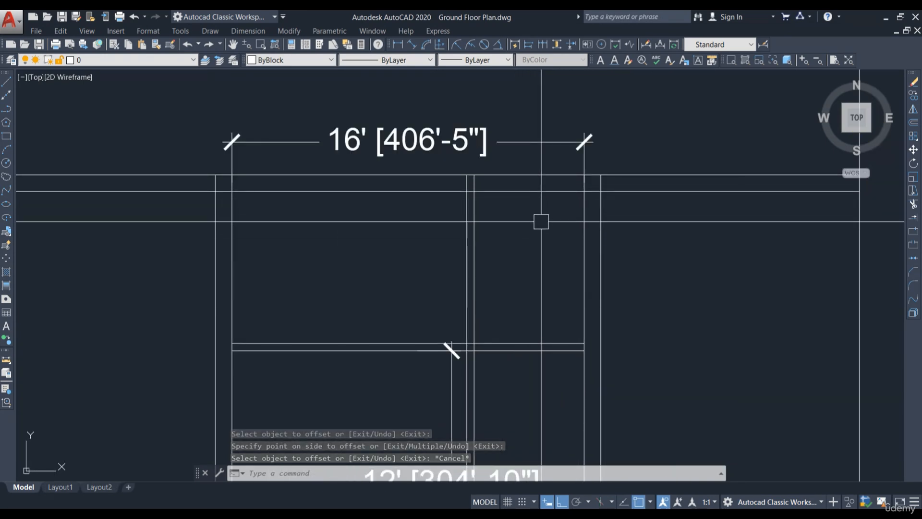
pyautogui.moveTo(513, 405); pyautogui.dragTo(547, 305, button='middle')
pyautogui.write('tr')
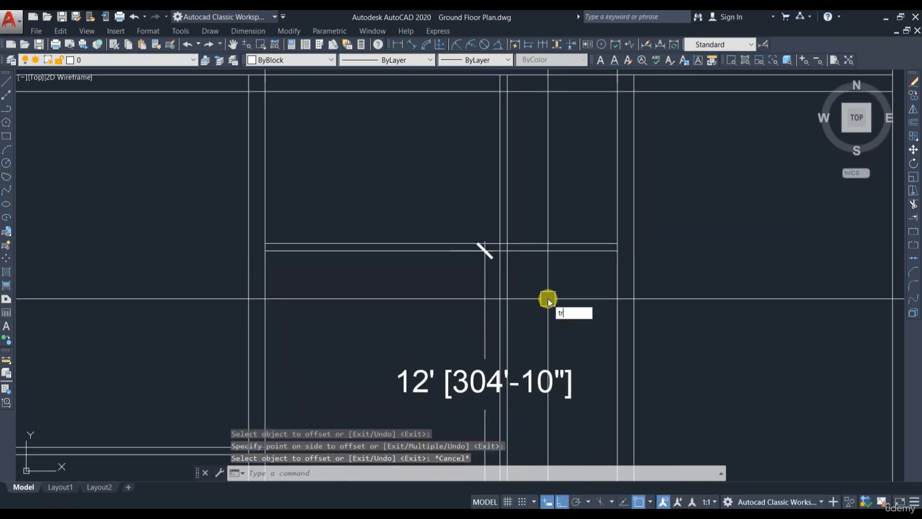
pyautogui.press('Return')
pyautogui.scroll(-4, 541, 335)
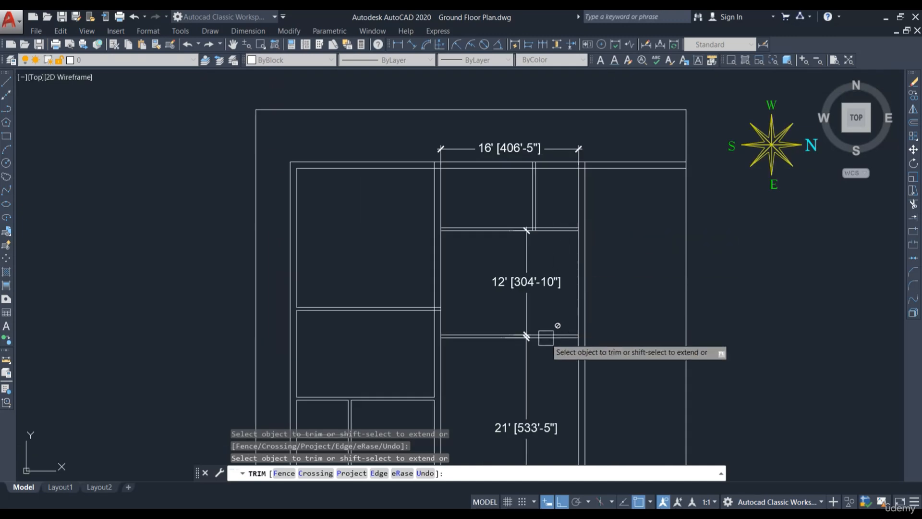
pyautogui.scroll(4, 544, 269)
pyautogui.press('Escape')
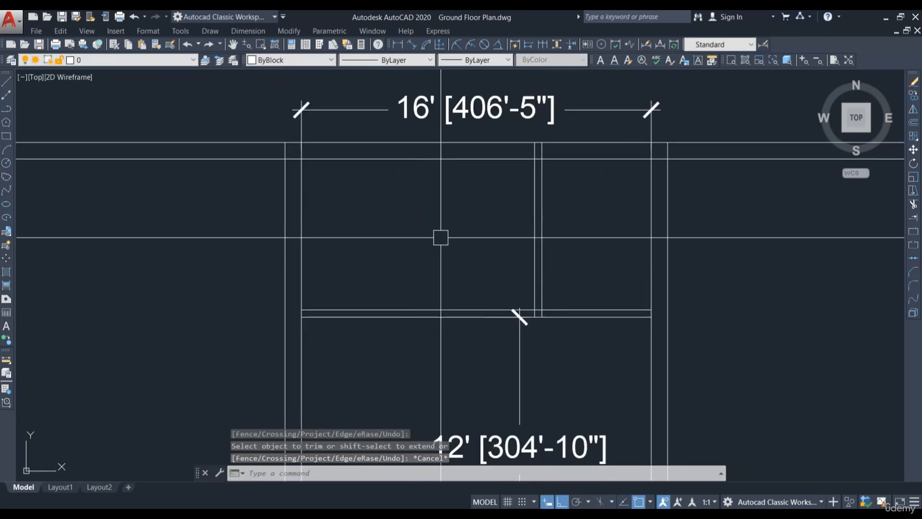
# Step: Measure the width between the top room's left inner wall and the new partition with a temporary dimension
pyautogui.click(396, 44)
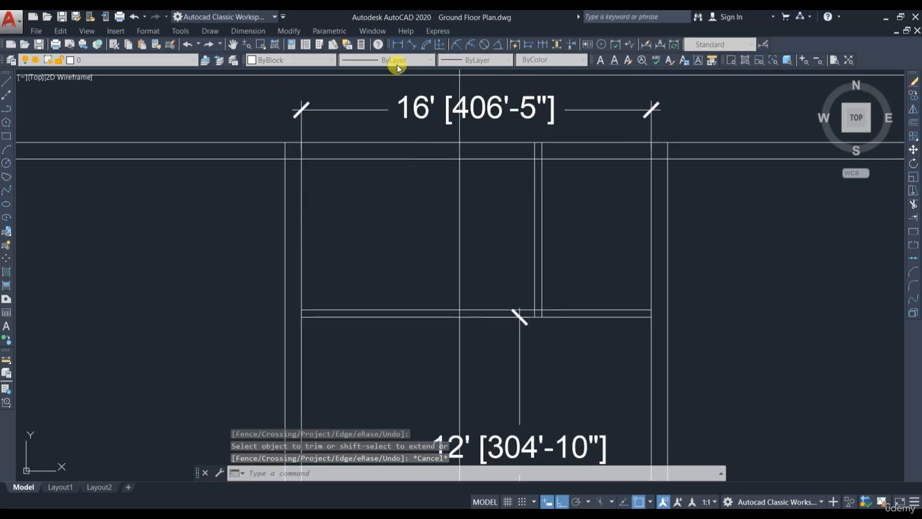
pyautogui.click(301, 158)
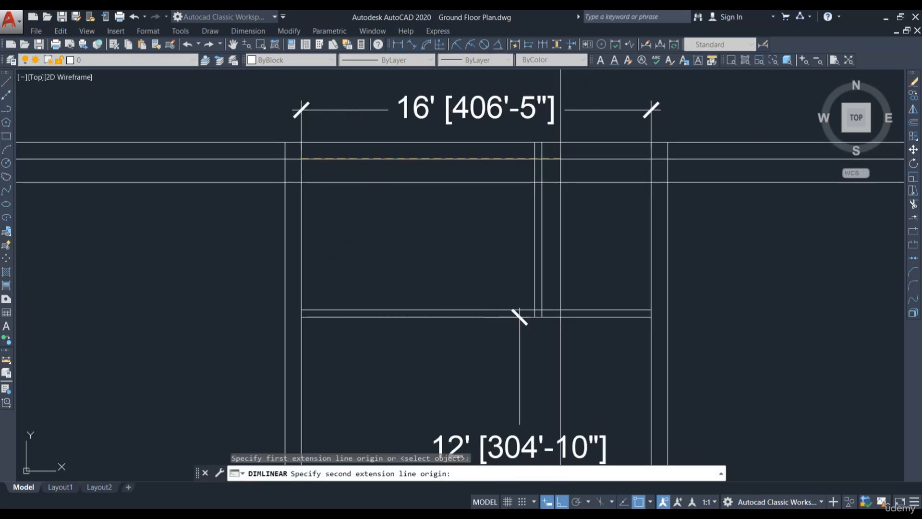
pyautogui.click(534, 159)
pyautogui.press('Escape')
pyautogui.press('Return')
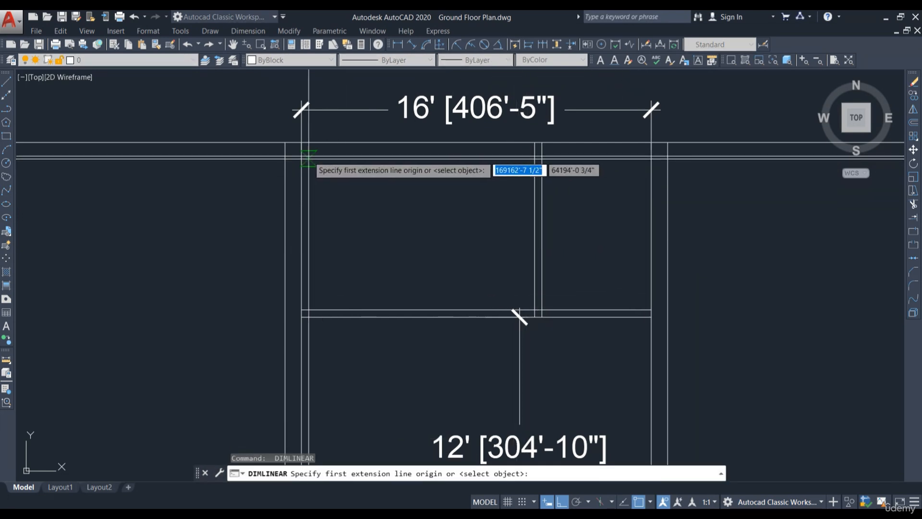
pyautogui.click(307, 158)
pyautogui.click(535, 159)
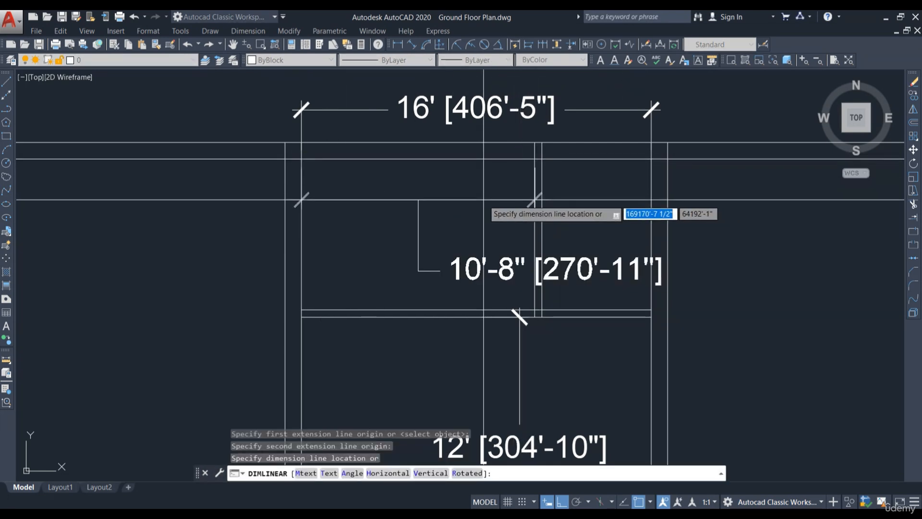
pyautogui.press('Escape')
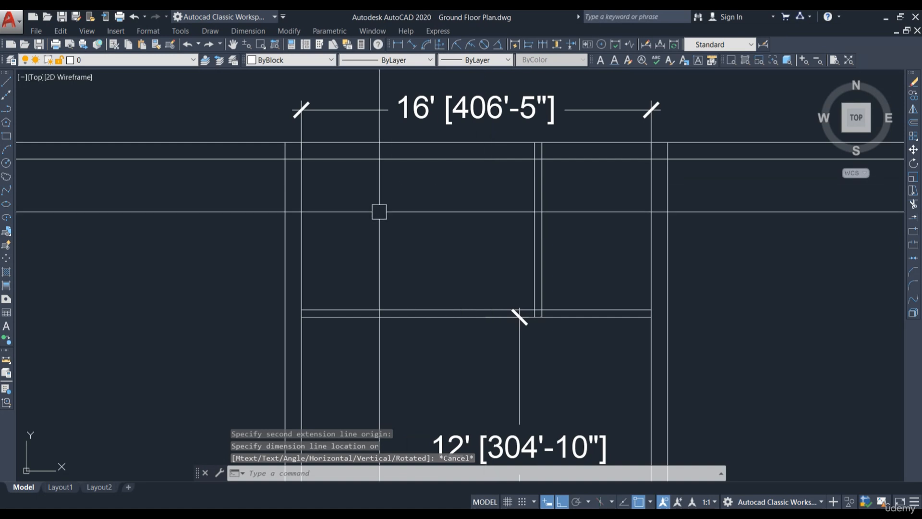
# Step: Offset the new partition's left face 5'-6" to the left to create a second partition
pyautogui.moveTo(379, 237); pyautogui.dragTo(435, 278, button='middle')
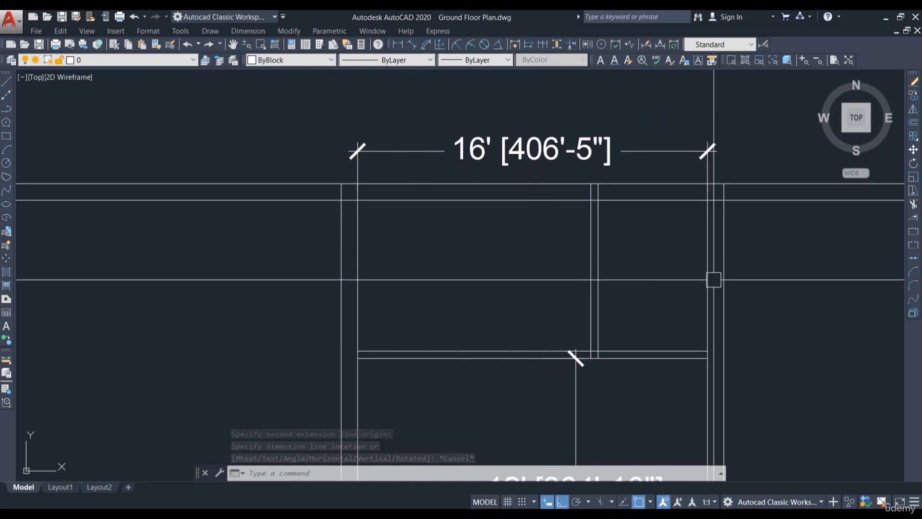
pyautogui.write('o')
pyautogui.press('Return')
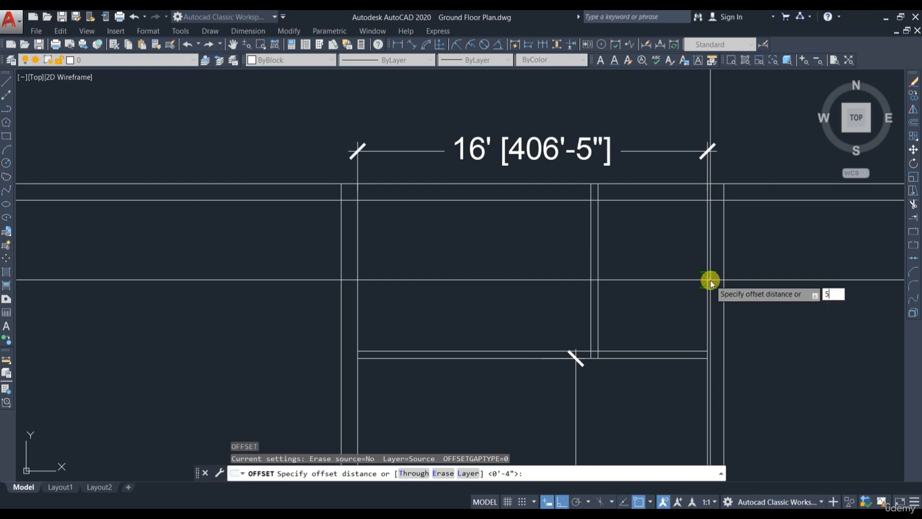
pyautogui.write("5'6")
pyautogui.press('Return')
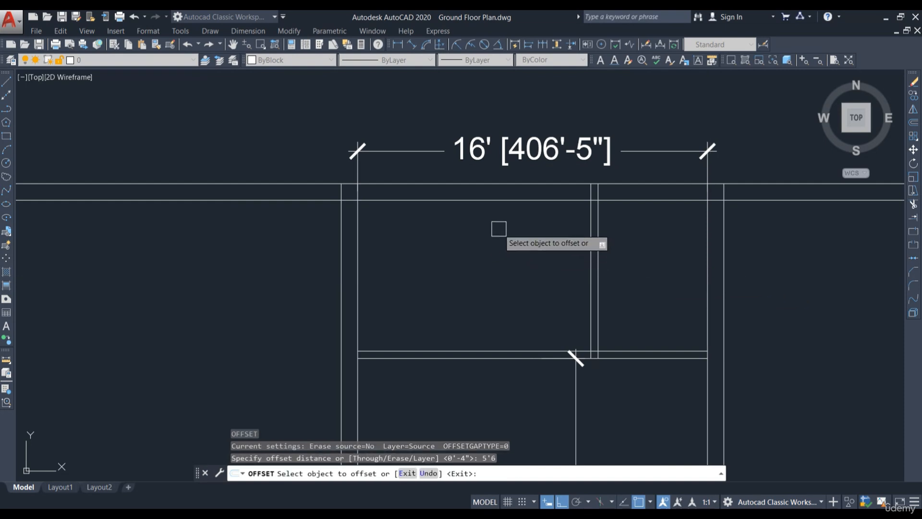
pyautogui.click(585, 222)
pyautogui.click(518, 255)
pyautogui.press('Escape')
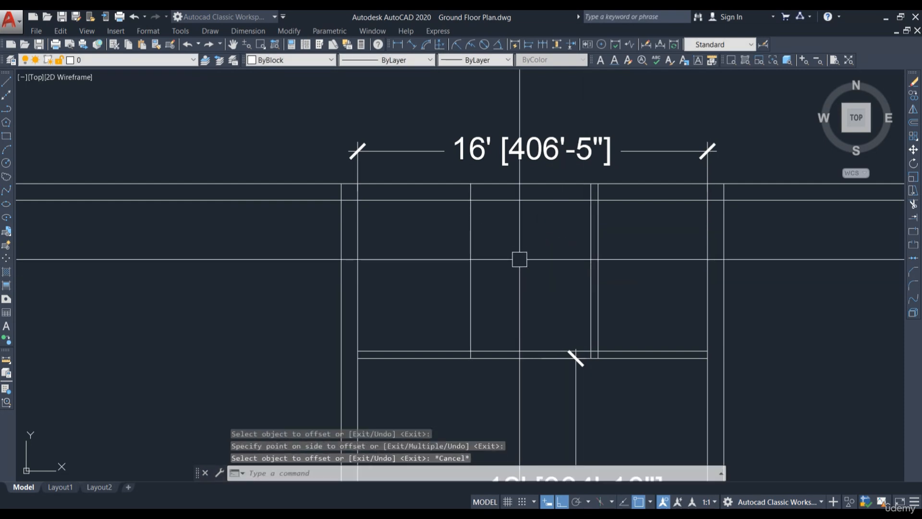
# Step: Offset the second partition line 4" to the left to complete its wall thickness
pyautogui.press('Return')
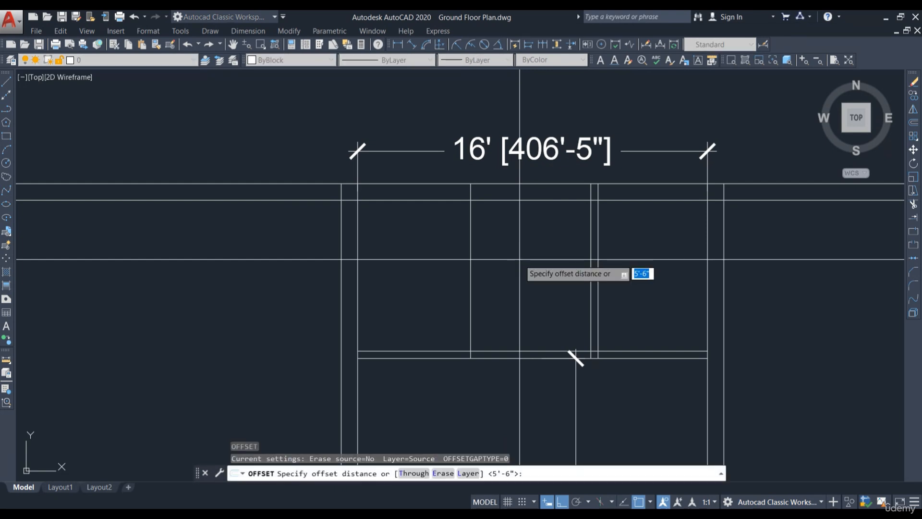
pyautogui.write('4')
pyautogui.press('Return')
pyautogui.click(470, 241)
pyautogui.click(430, 255)
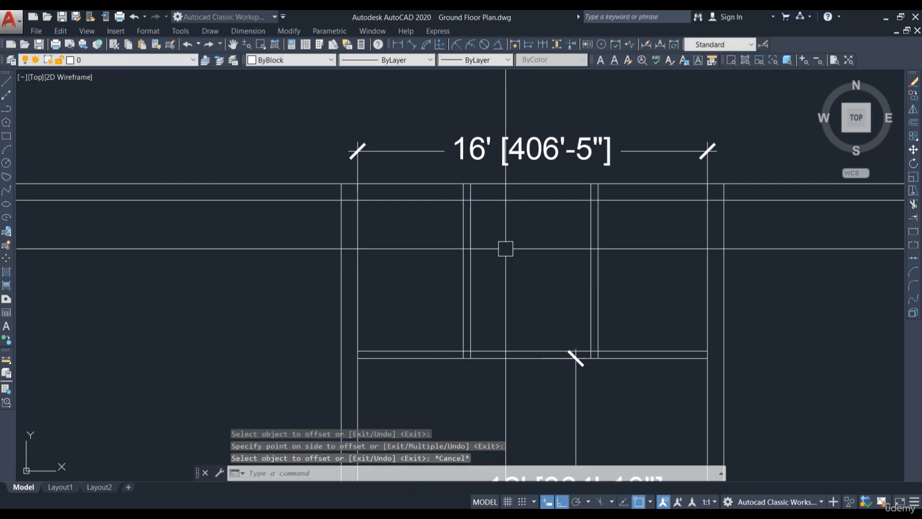
pyautogui.press('Escape')
# Step: Check the widths of the two new rooms in the top strip with temporary linear dimensions
pyautogui.click(405, 47)
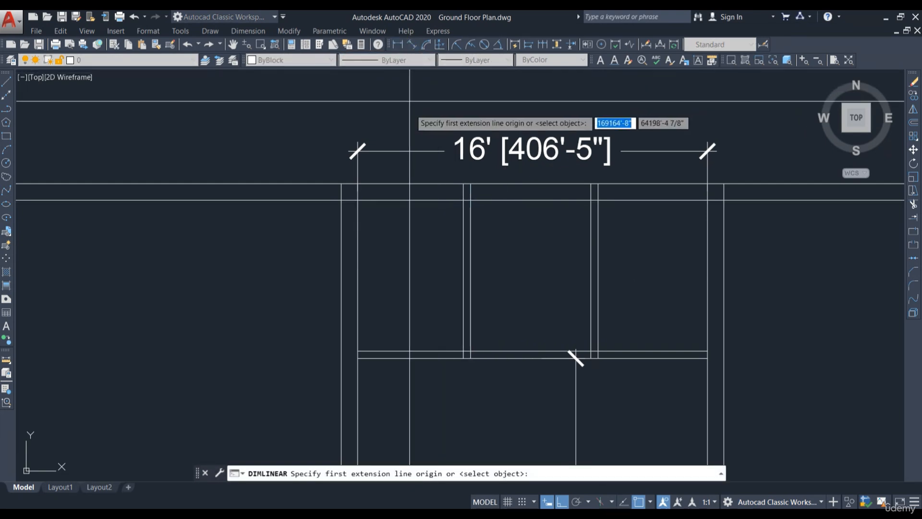
pyautogui.click(358, 200)
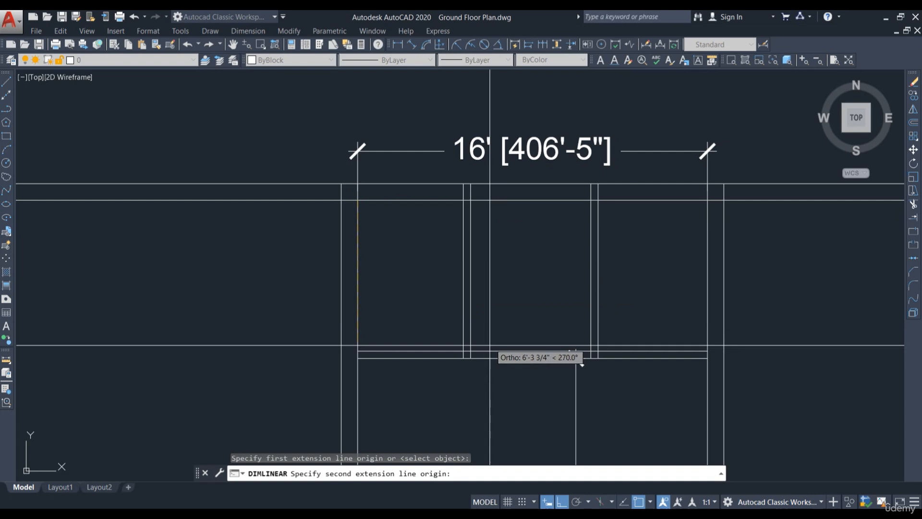
pyautogui.click(463, 356)
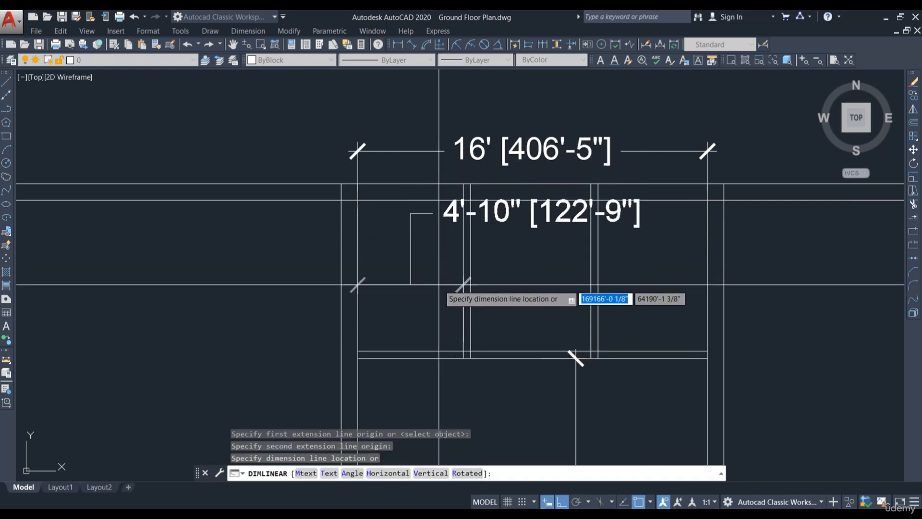
pyautogui.press('Escape')
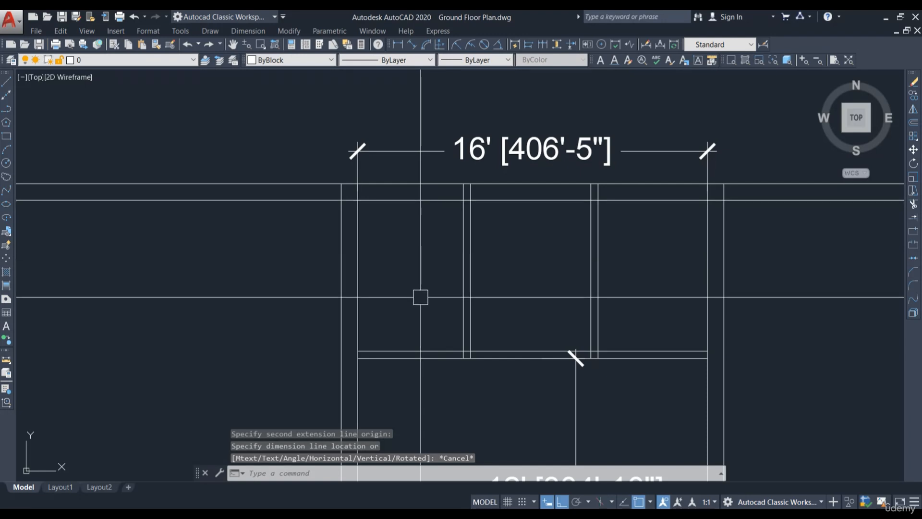
pyautogui.press('Return')
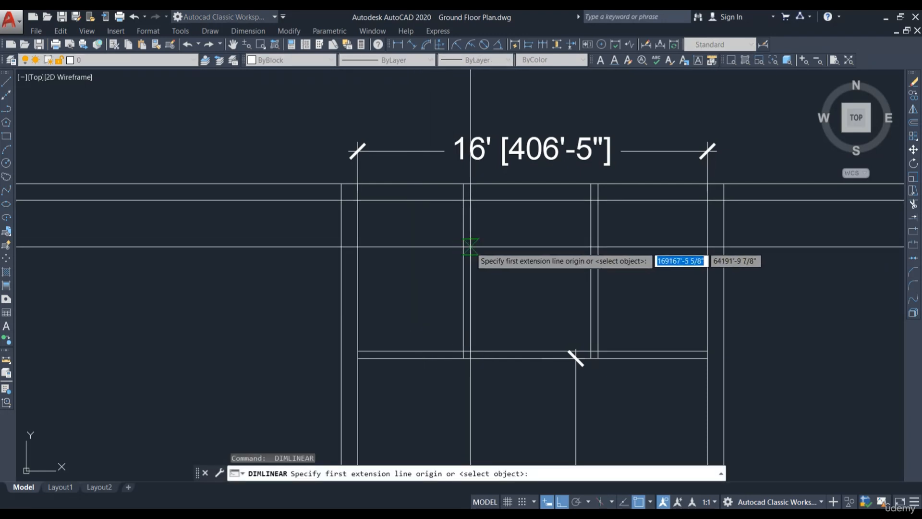
pyautogui.click(471, 246)
pyautogui.click(589, 248)
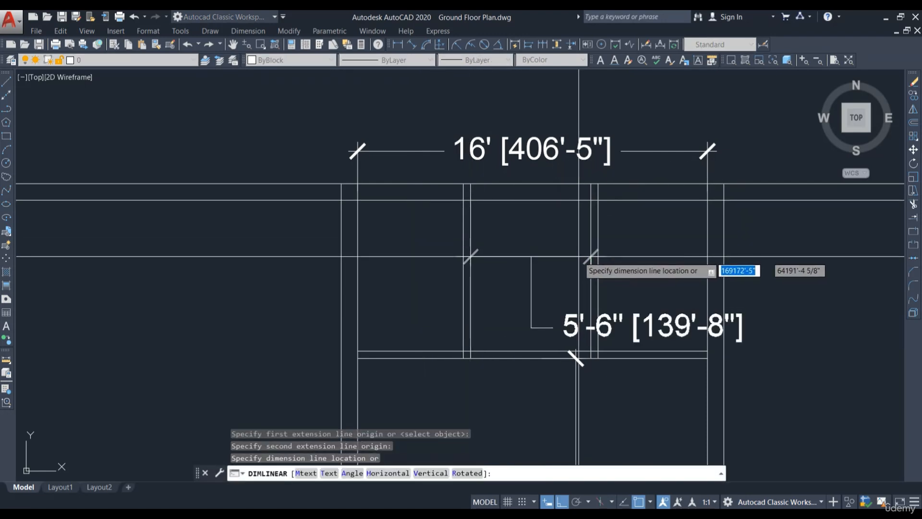
pyautogui.press('Escape')
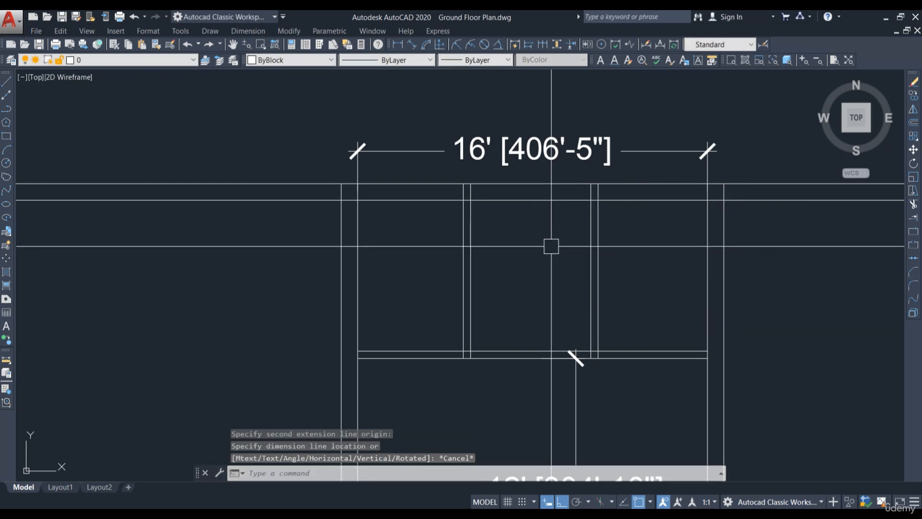
# Step: Erase the 16', 12', 21' and 6' dimensions from the right part of the plan
pyautogui.click(545, 121)
pyautogui.write('E')
pyautogui.press('Return')
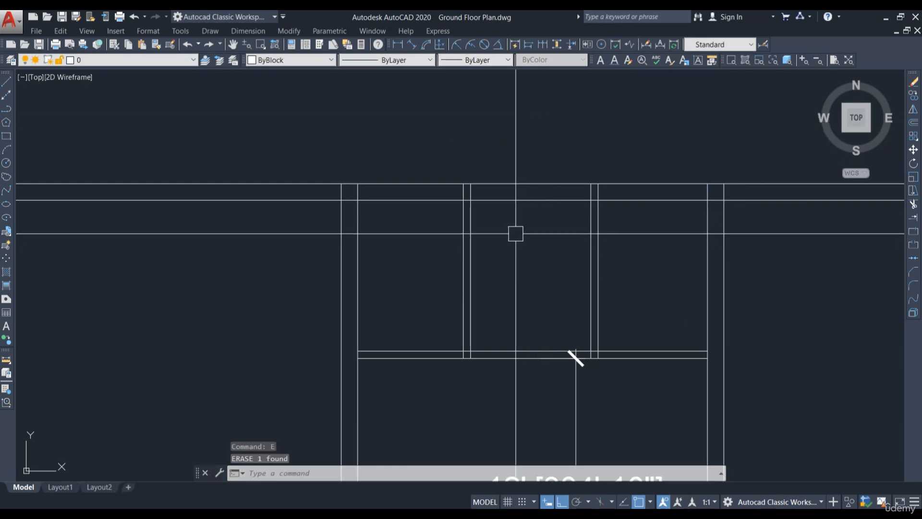
pyautogui.scroll(-4, 515, 232)
pyautogui.click(494, 267)
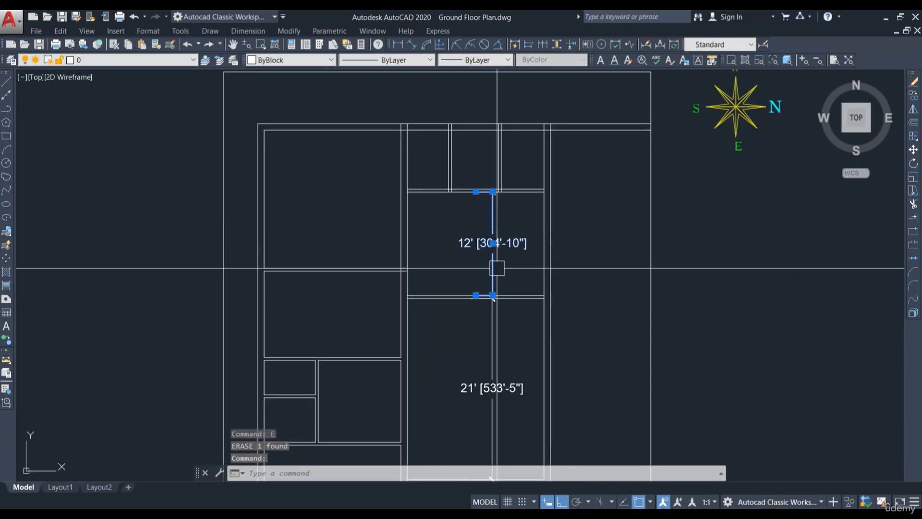
pyautogui.click(493, 370)
pyautogui.press('Return')
pyautogui.scroll(-4, 461, 271)
pyautogui.scroll(6, 468, 368)
pyautogui.click(491, 354)
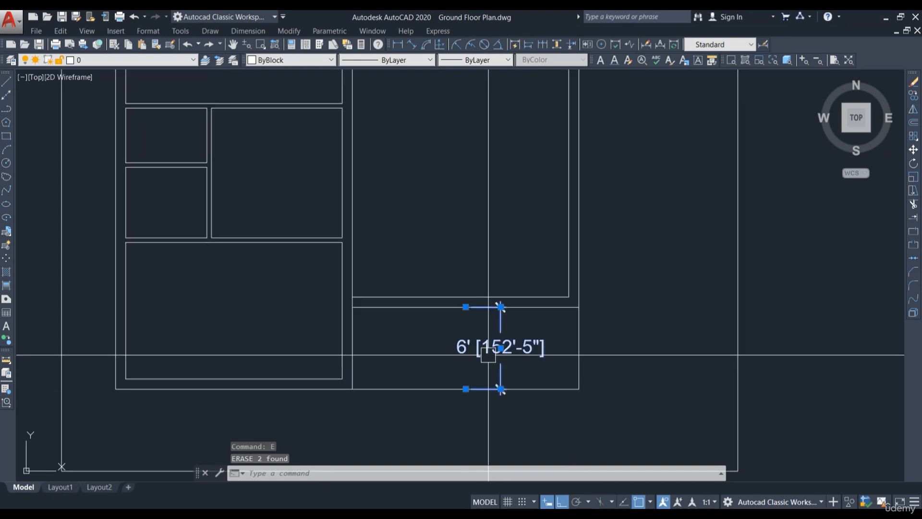
pyautogui.press('Return')
pyautogui.scroll(-2, 509, 353)
pyautogui.moveTo(455, 196); pyautogui.dragTo(448, 433, button='middle')
pyautogui.scroll(4, 431, 233)
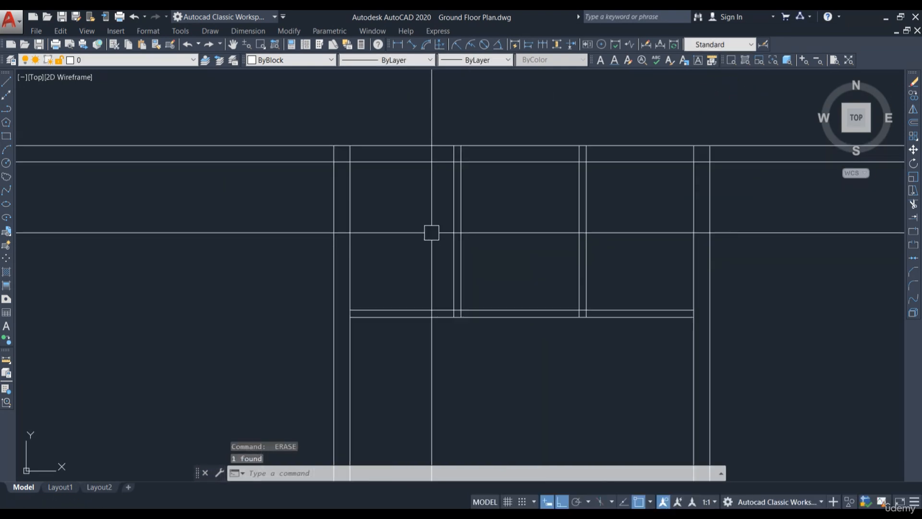
pyautogui.scroll(-2, 403, 202)
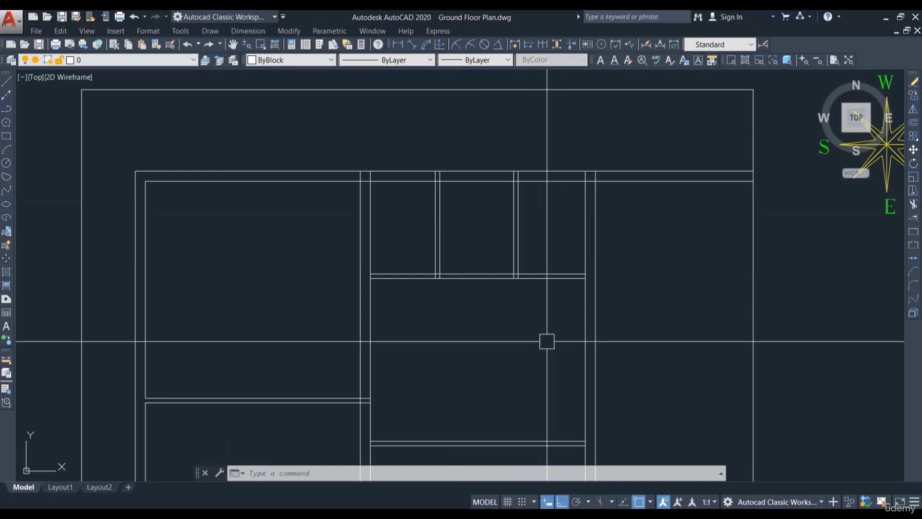
# Step: Start Trim using all edges and cut away the overlapping wall lines at the right end of the top strip
pyautogui.write('r')
pyautogui.press('Return')
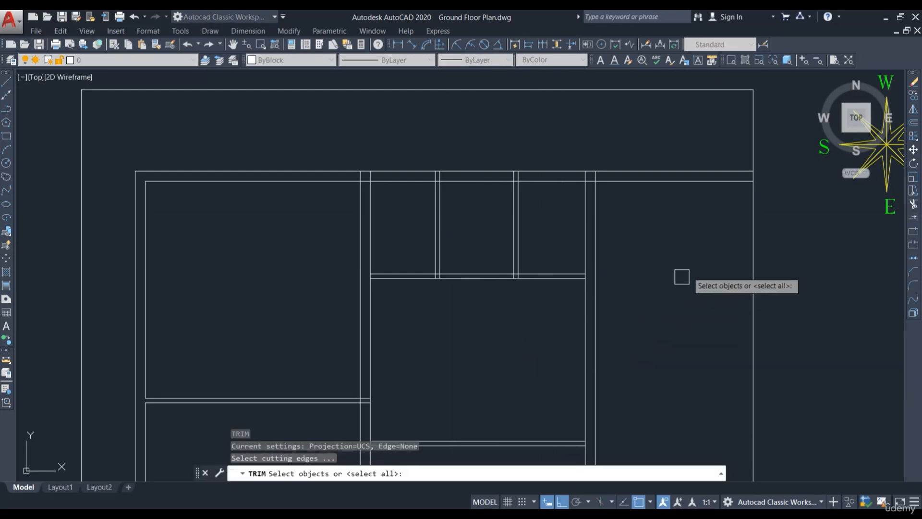
pyautogui.press('Return')
pyautogui.scroll(4, 598, 169)
pyautogui.click(594, 187)
pyautogui.click(578, 188)
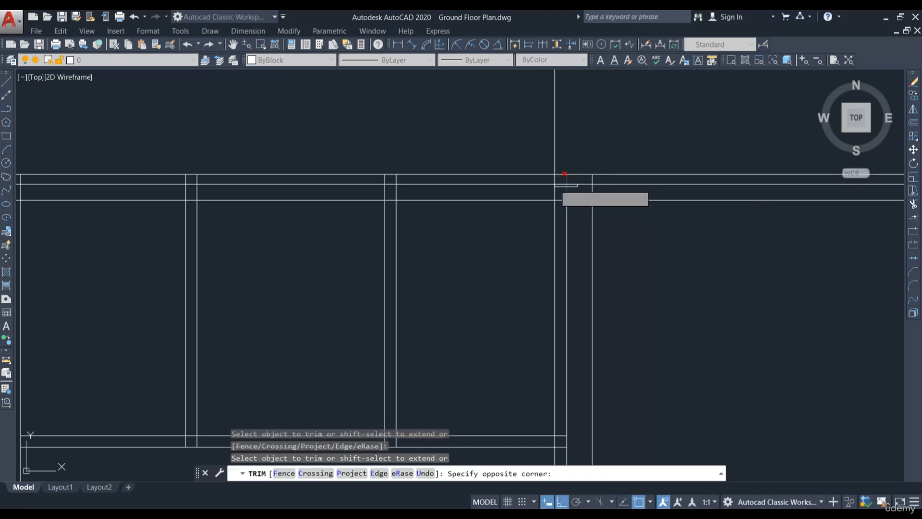
pyautogui.click(555, 186)
pyautogui.scroll(1, 579, 195)
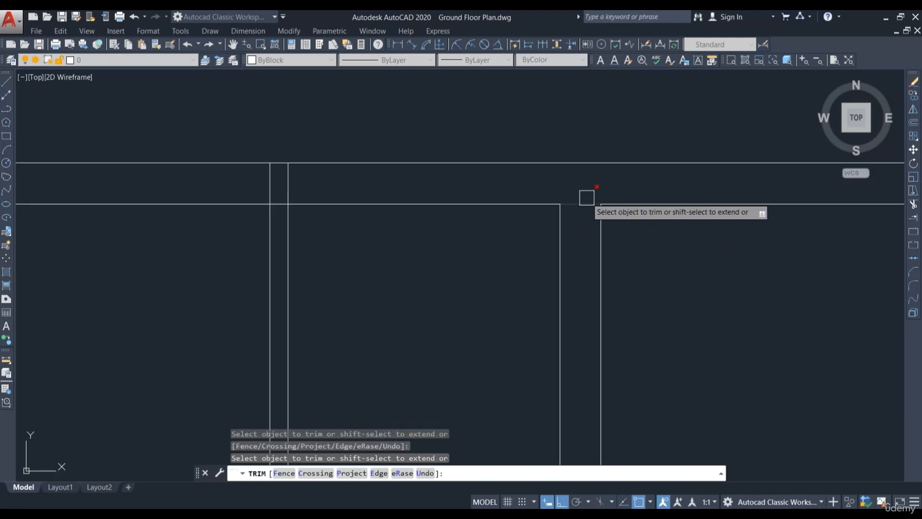
pyautogui.click(586, 197)
pyautogui.scroll(-2, 592, 213)
pyautogui.scroll(3, 475, 203)
pyautogui.click(477, 203)
pyautogui.click(419, 193)
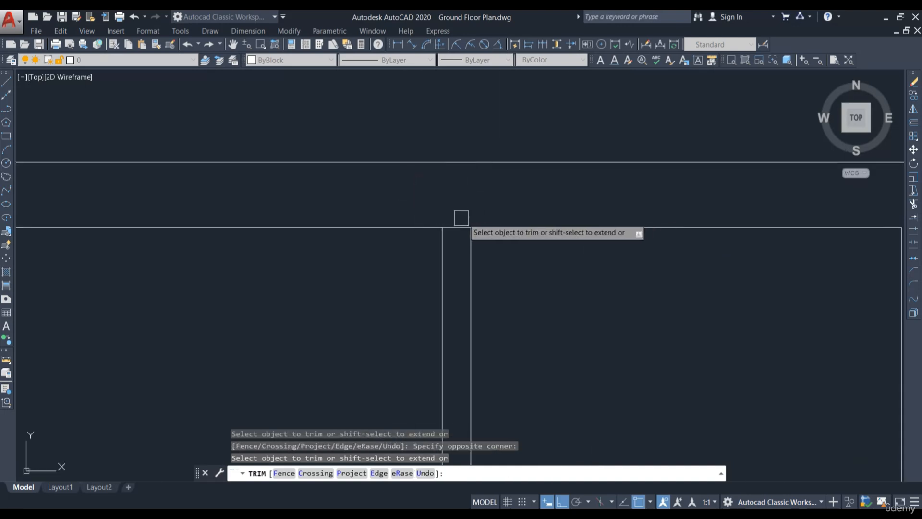
# Step: Trim the line crossings where the new partitions meet the top strip's walls
pyautogui.scroll(-2, 692, 245)
pyautogui.moveTo(271, 226); pyautogui.dragTo(497, 222, button='middle')
pyautogui.scroll(2, 474, 205)
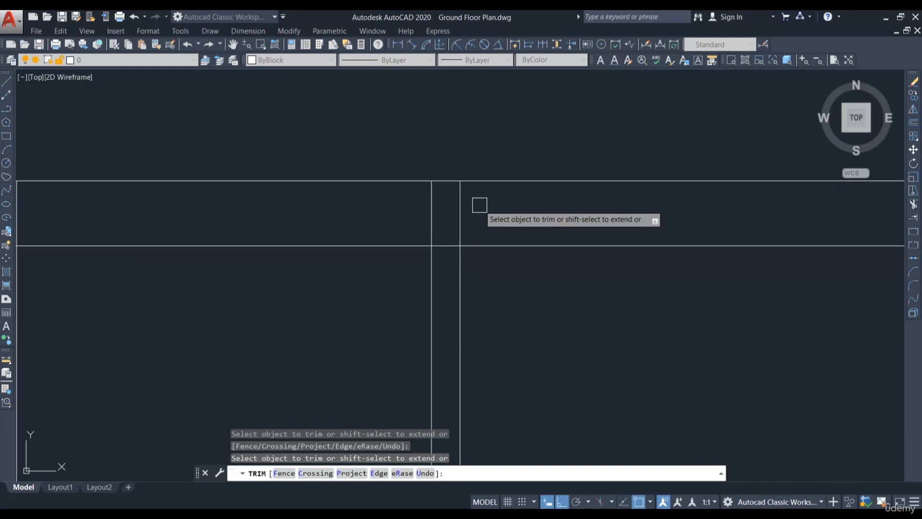
pyautogui.click(480, 206)
pyautogui.click(399, 205)
pyautogui.click(445, 244)
pyautogui.scroll(-2, 582, 217)
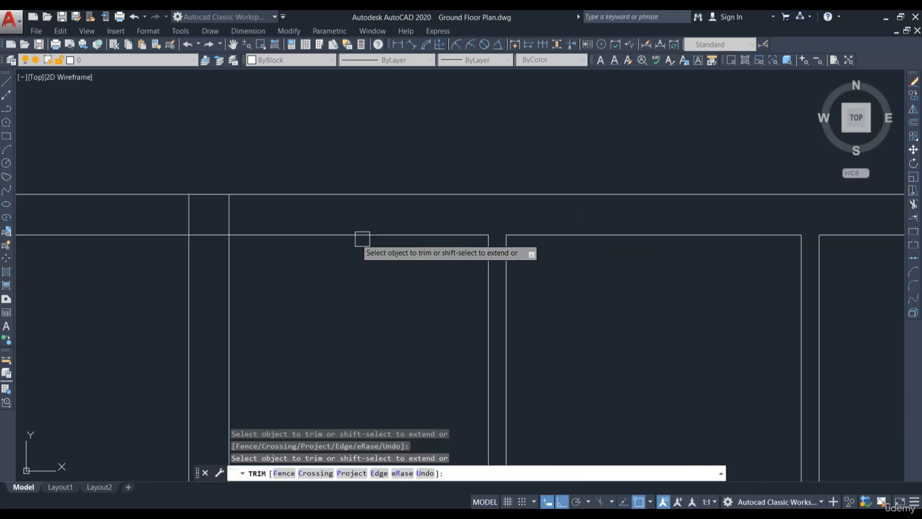
pyautogui.click(249, 216)
pyautogui.click(176, 217)
pyautogui.click(207, 233)
pyautogui.scroll(-2, 421, 223)
pyautogui.moveTo(427, 390); pyautogui.dragTo(442, 308, button='middle')
pyautogui.scroll(4, 421, 306)
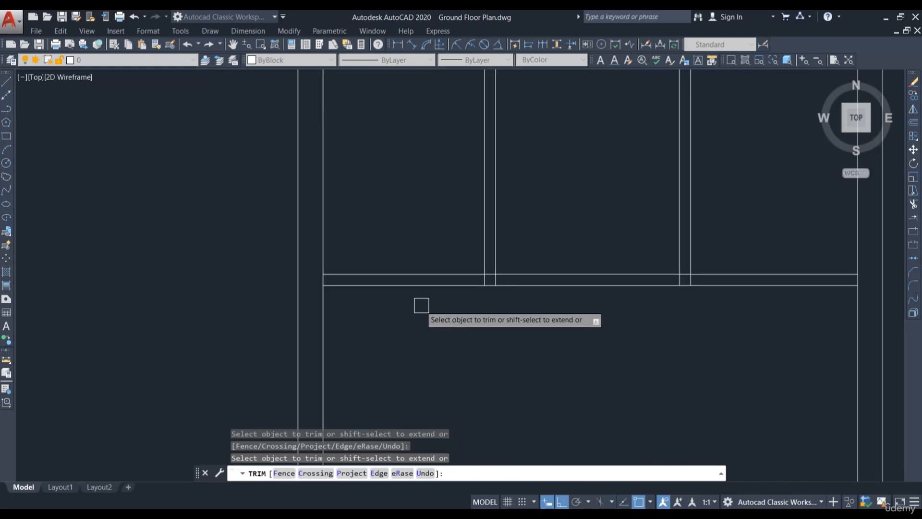
# Step: Trim the remaining wall intersections around the central rooms, then leave the Trim command
pyautogui.scroll(-2, 461, 250)
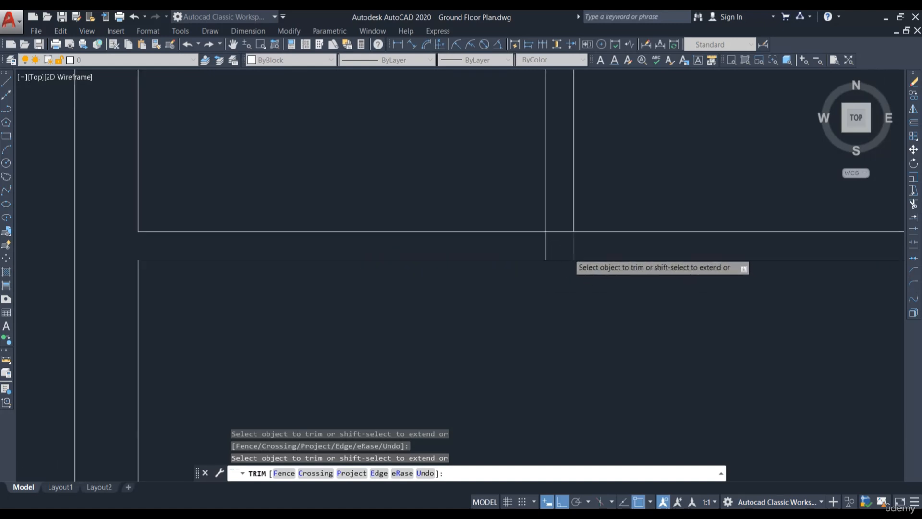
pyautogui.scroll(2, 557, 222)
pyautogui.scroll(-4, 497, 253)
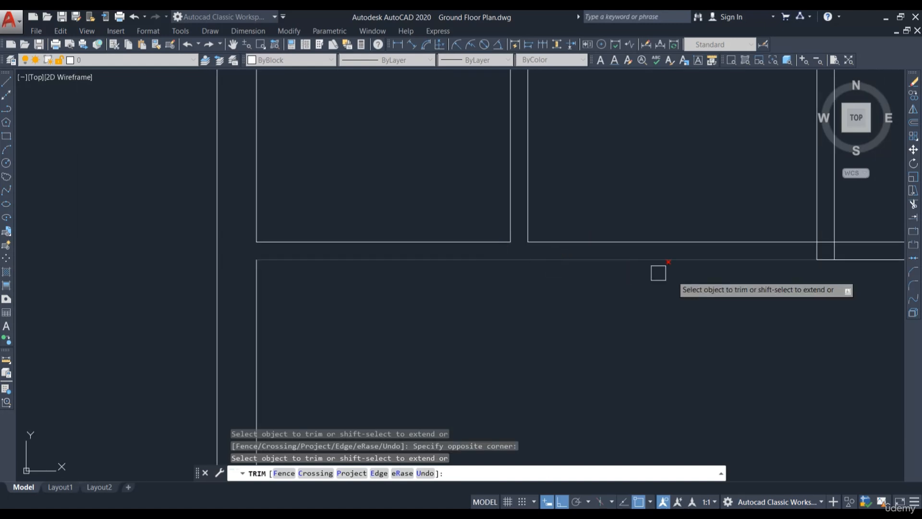
pyautogui.moveTo(823, 252); pyautogui.dragTo(559, 254, button='middle')
pyautogui.scroll(6, 560, 253)
pyautogui.click(569, 226)
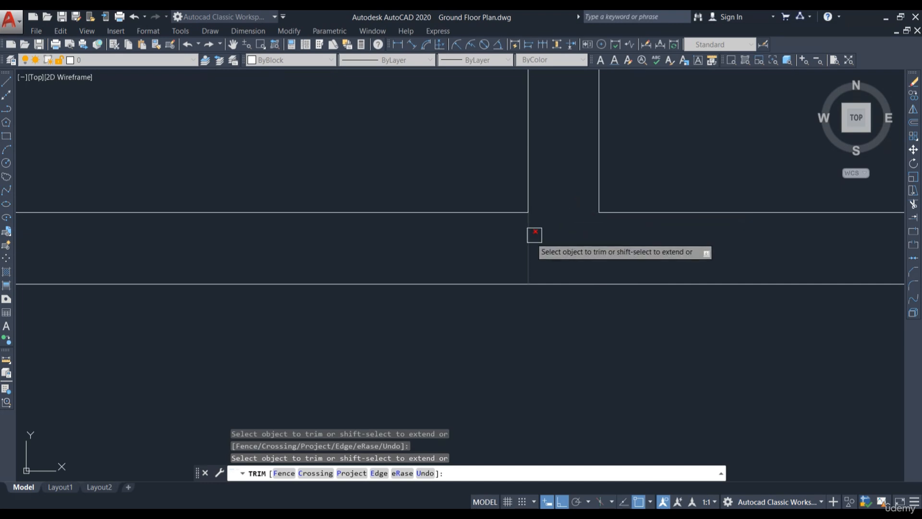
pyautogui.scroll(-4, 535, 235)
pyautogui.scroll(5, 663, 257)
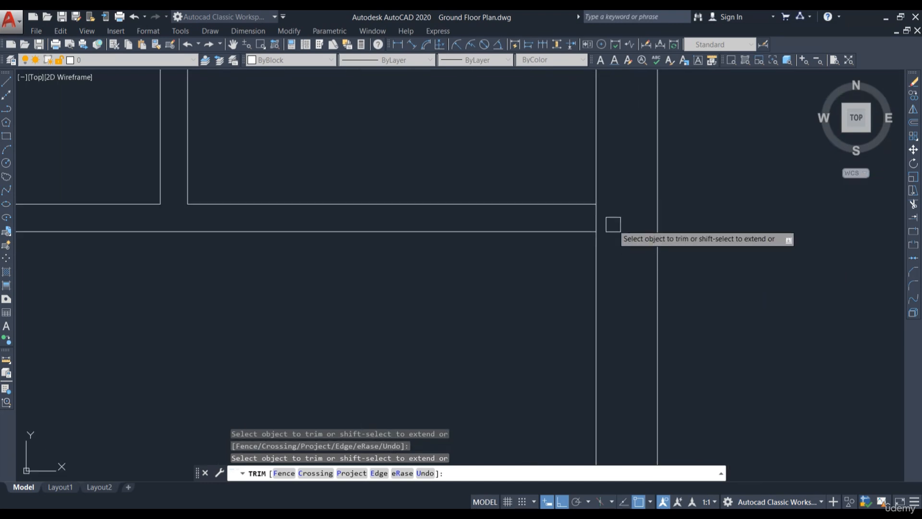
pyautogui.scroll(-4, 711, 196)
pyautogui.scroll(5, 599, 229)
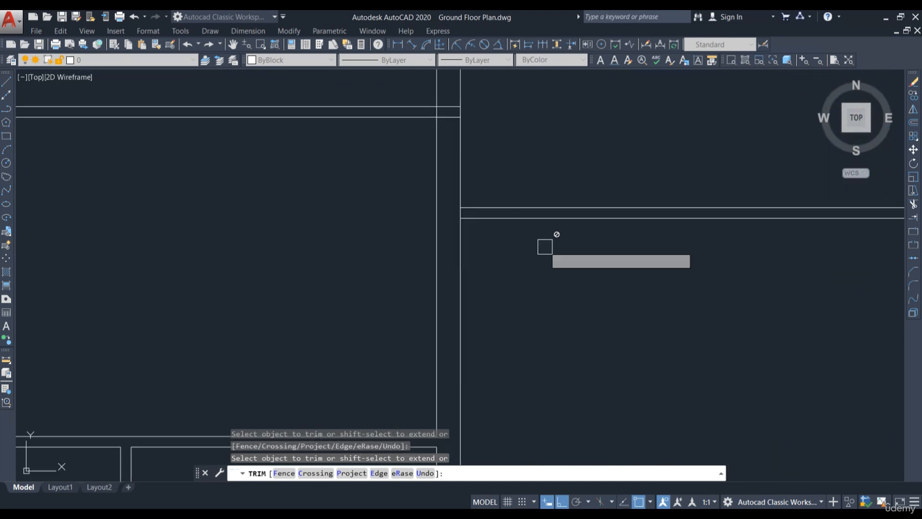
pyautogui.scroll(4, 464, 134)
pyautogui.moveTo(463, 134); pyautogui.dragTo(493, 227, button='middle')
pyautogui.scroll(2, 493, 228)
pyautogui.click(444, 191)
pyautogui.click(430, 101)
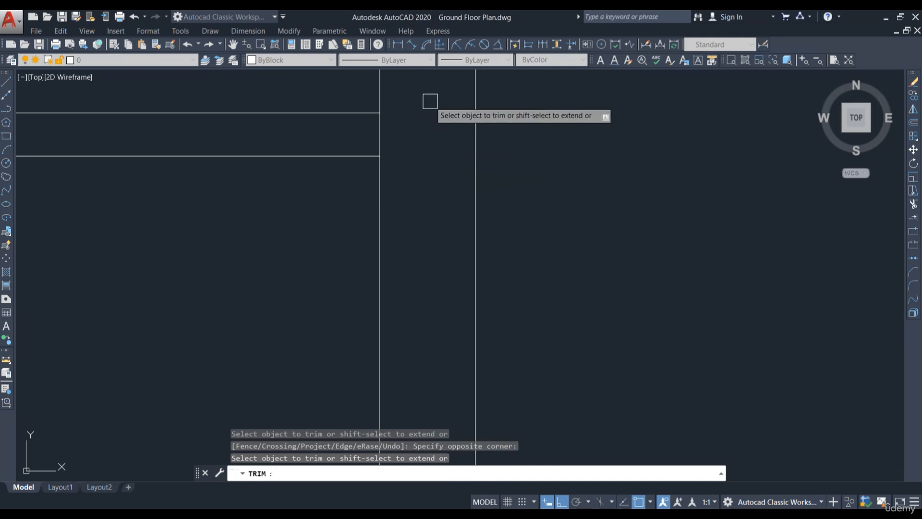
pyautogui.scroll(-4, 529, 186)
pyautogui.scroll(5, 675, 204)
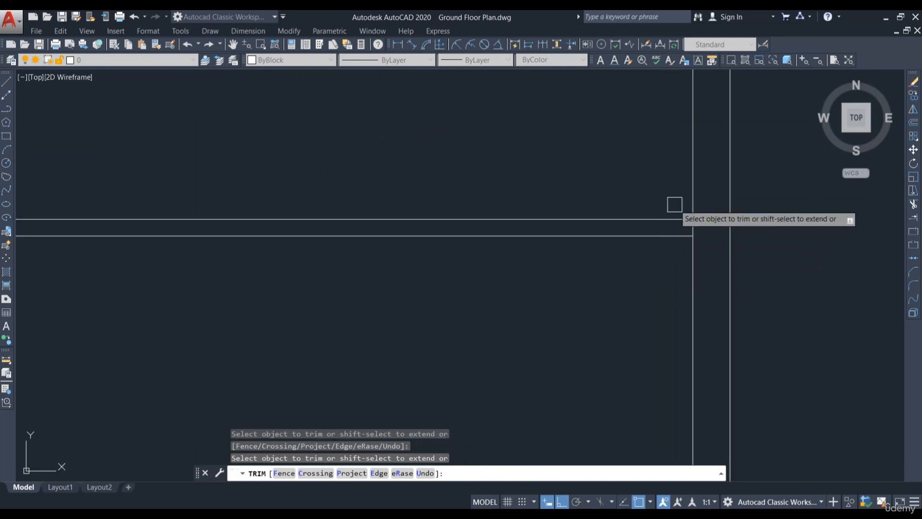
pyautogui.scroll(4, 695, 203)
pyautogui.click(692, 263)
pyautogui.scroll(-4, 727, 261)
pyautogui.scroll(-4, 286, 264)
pyautogui.scroll(4, 735, 273)
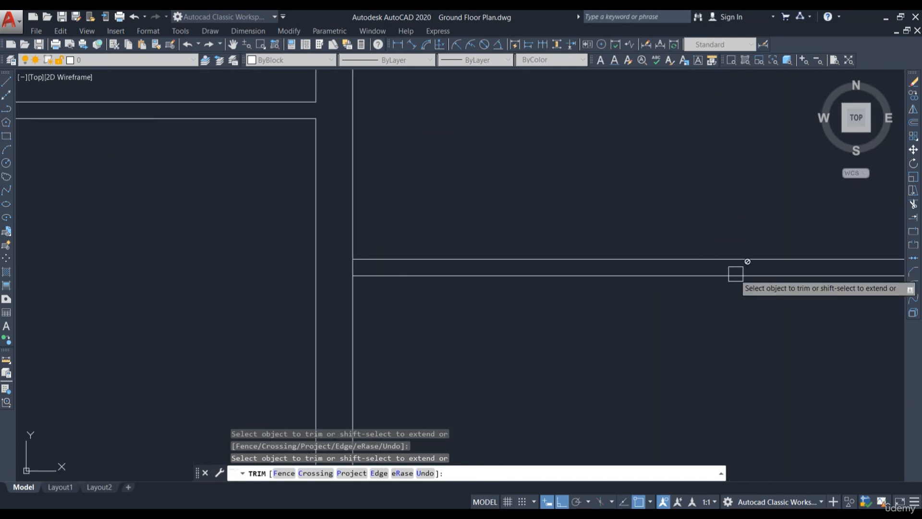
pyautogui.scroll(-4, 735, 274)
pyautogui.scroll(4, 781, 271)
pyautogui.scroll(-4, 469, 235)
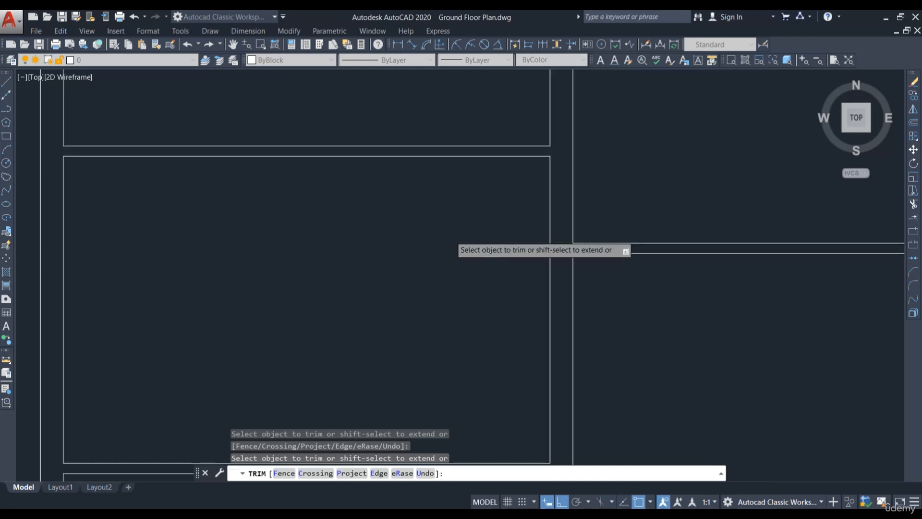
pyautogui.press('Escape')
pyautogui.scroll(-3, 378, 228)
pyautogui.scroll(4, 421, 243)
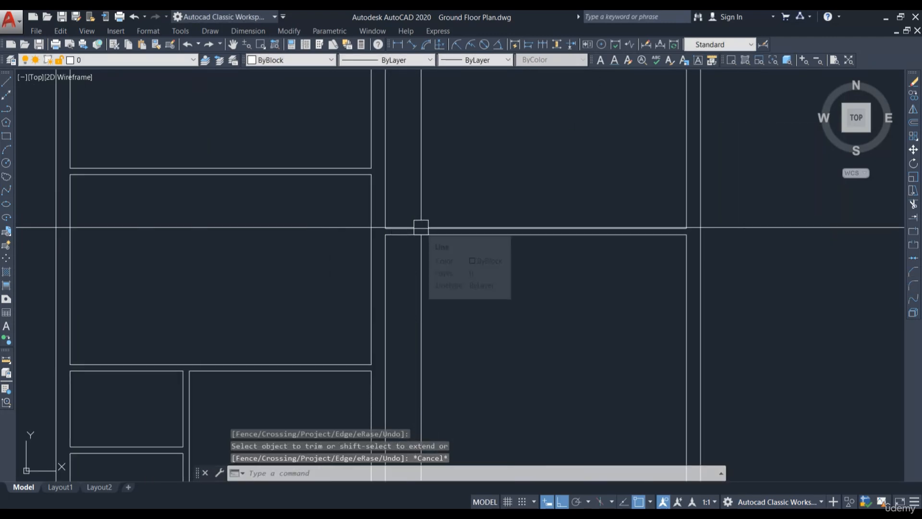
pyautogui.scroll(-3, 595, 239)
pyautogui.scroll(-3, 534, 284)
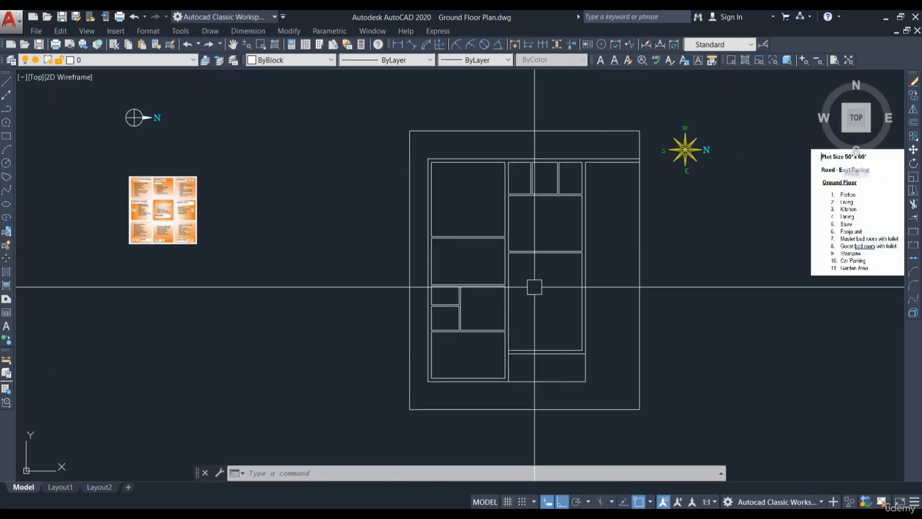
pyautogui.scroll(3, 548, 284)
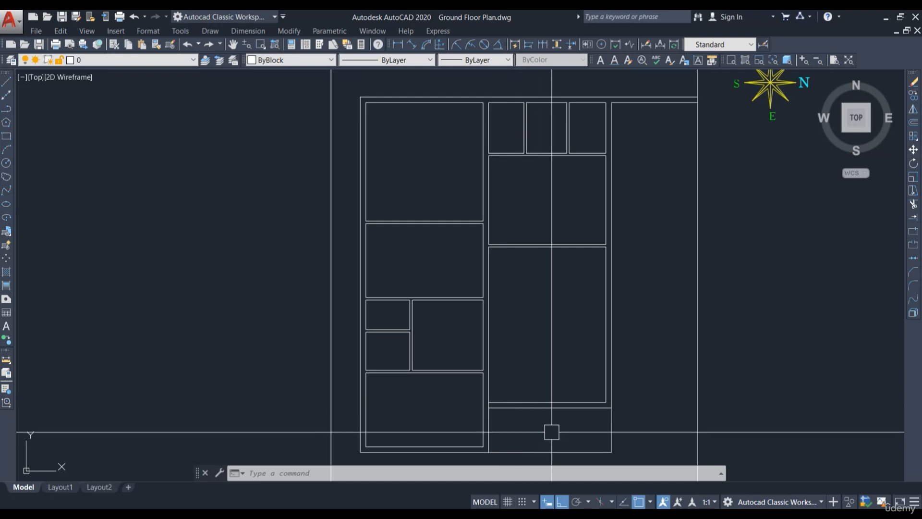
pyautogui.click(561, 407)
pyautogui.click(549, 420)
pyautogui.click(557, 316)
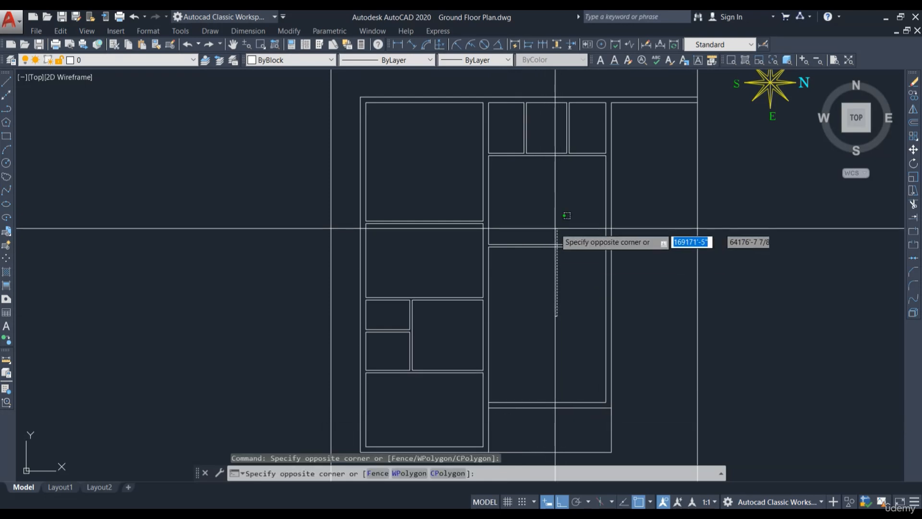
pyautogui.click(552, 298)
pyautogui.click(557, 186)
pyautogui.click(591, 143)
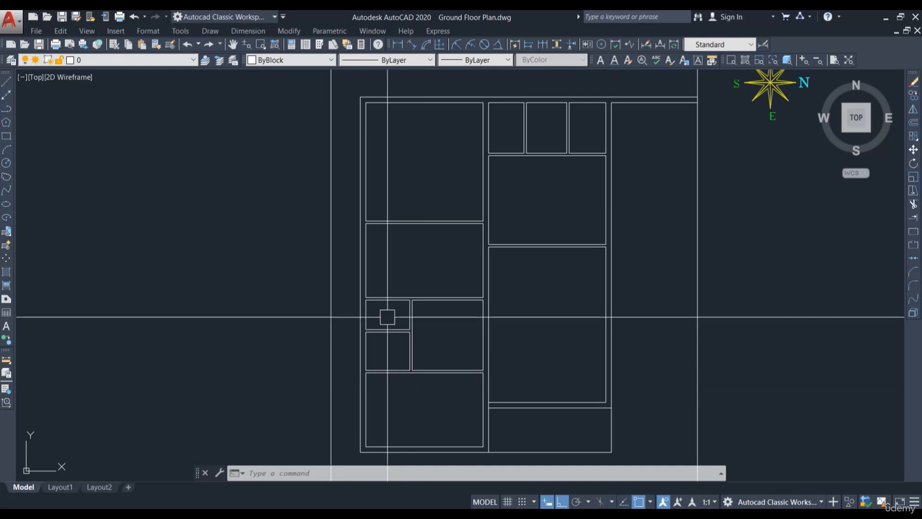
# Step: Offset the central room's right inner wall line 3'-6" to the left
pyautogui.moveTo(552, 346); pyautogui.dragTo(482, 285, button='middle')
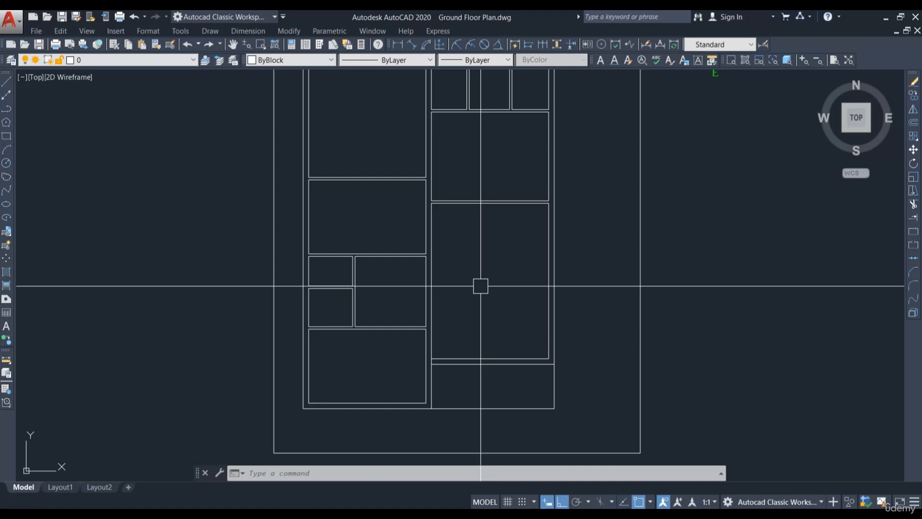
pyautogui.moveTo(477, 243); pyautogui.dragTo(490, 300, button='middle')
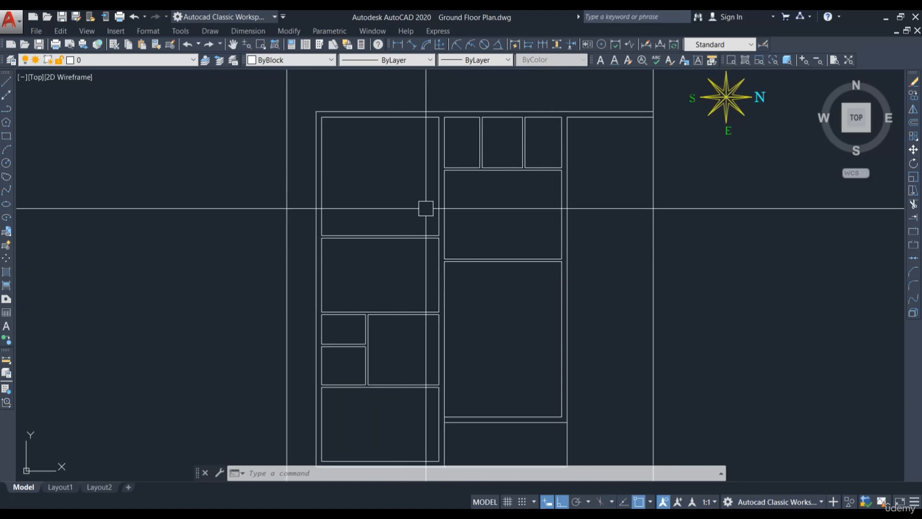
pyautogui.scroll(4, 506, 229)
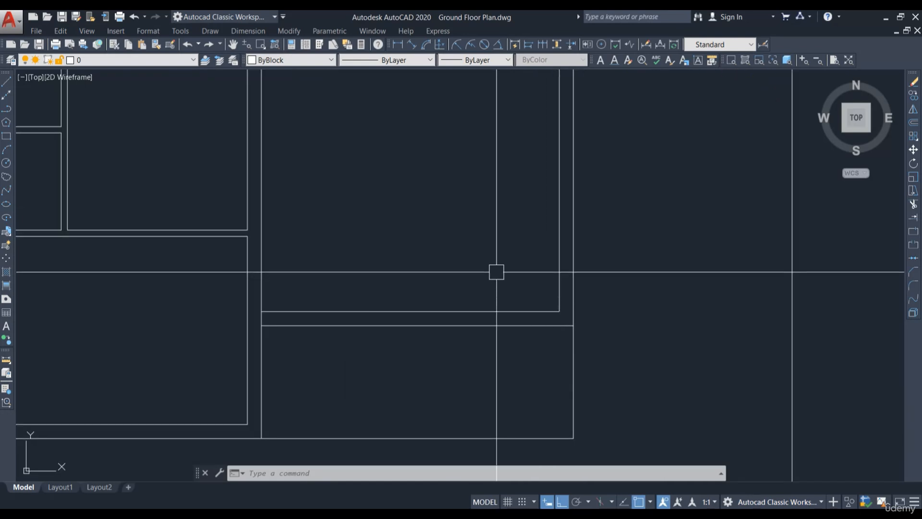
pyautogui.write('o')
pyautogui.press('Return')
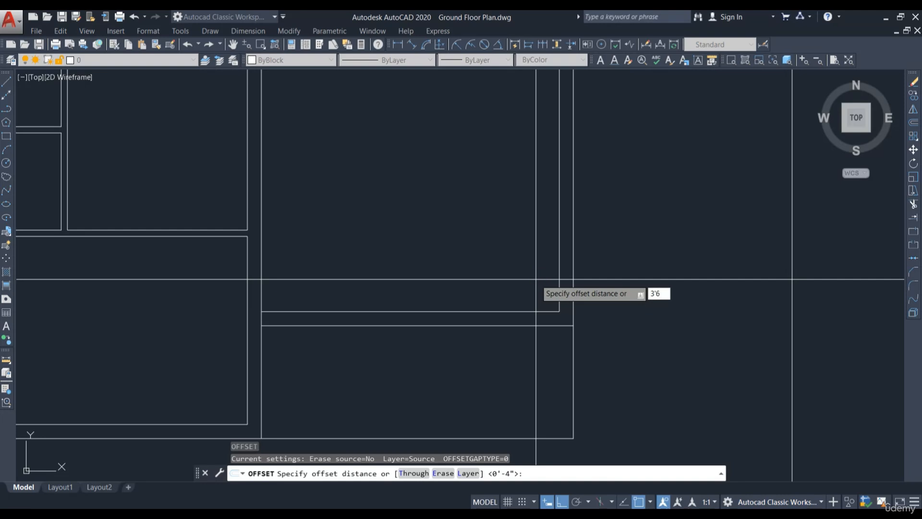
pyautogui.press('Return')
pyautogui.click(560, 260)
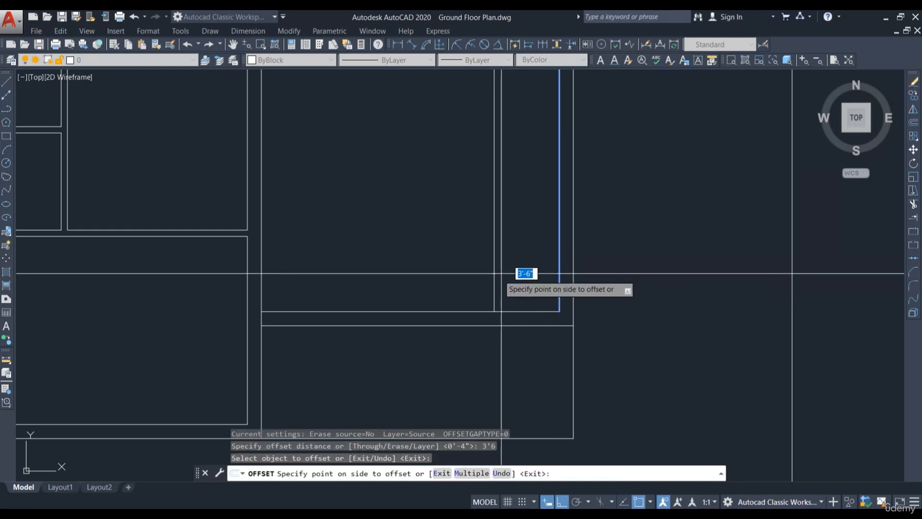
pyautogui.click(506, 273)
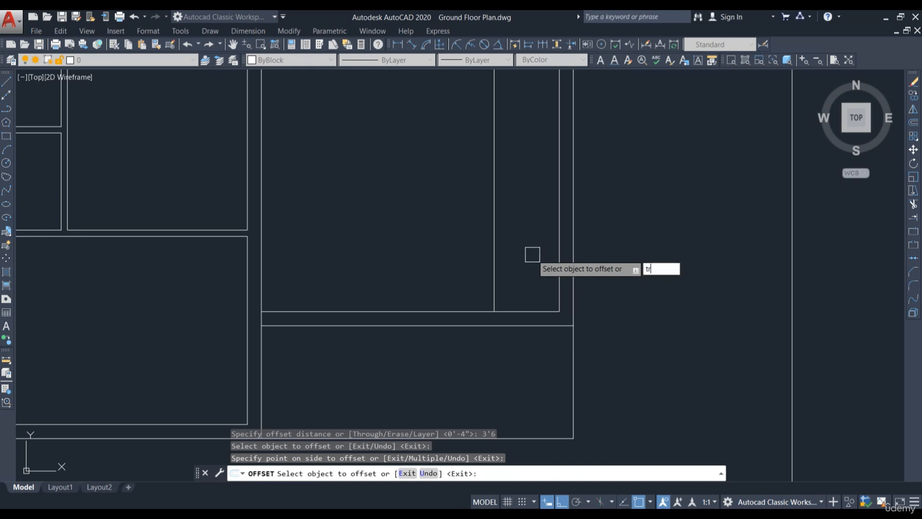
pyautogui.write('tr')
pyautogui.press('Return')
pyautogui.rightClick(512, 254)
pyautogui.press('Escape')
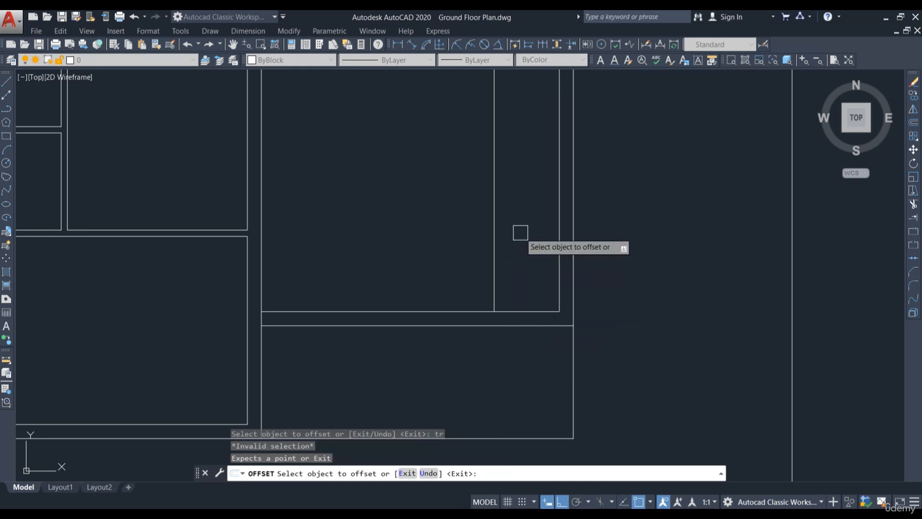
pyautogui.rightClick(524, 242)
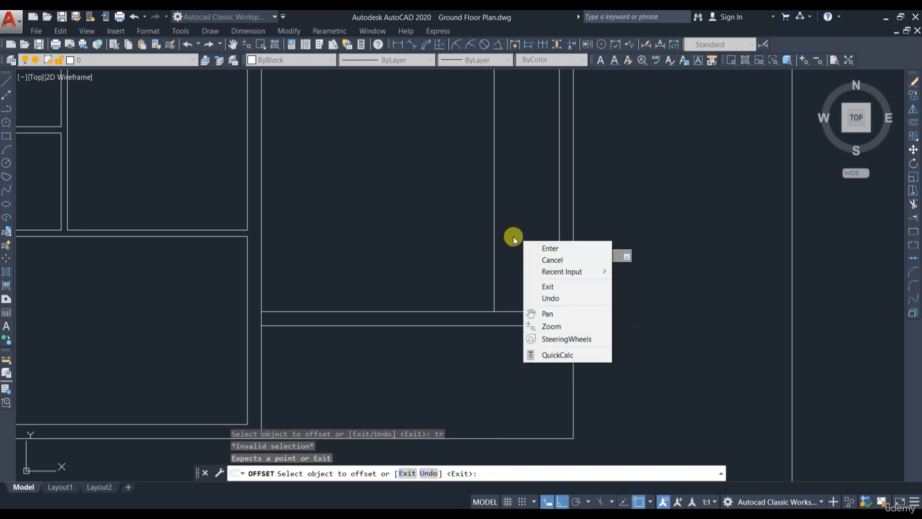
pyautogui.press('Escape')
pyautogui.press('Escape')
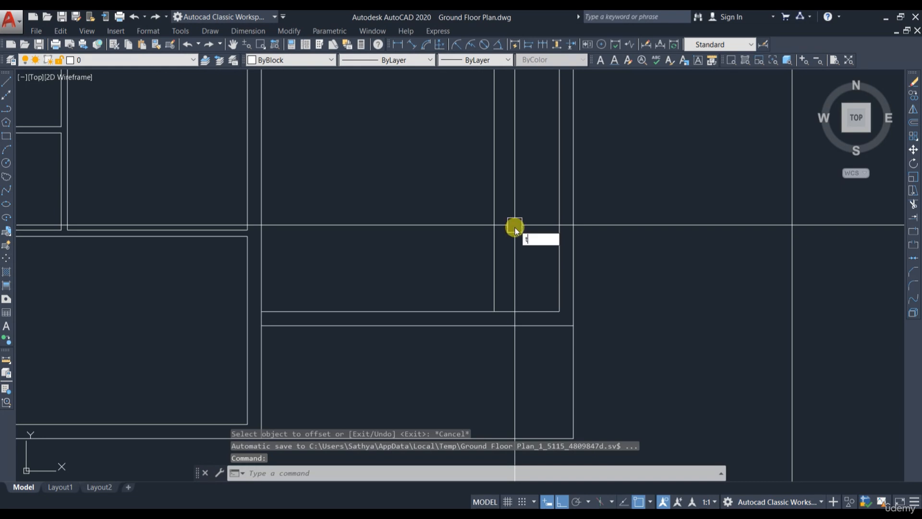
pyautogui.press('Escape')
# Step: Trim the wall lines to cut a 3'-6" opening at the right end of the central room's lower wall
pyautogui.write('tr')
pyautogui.press('Return')
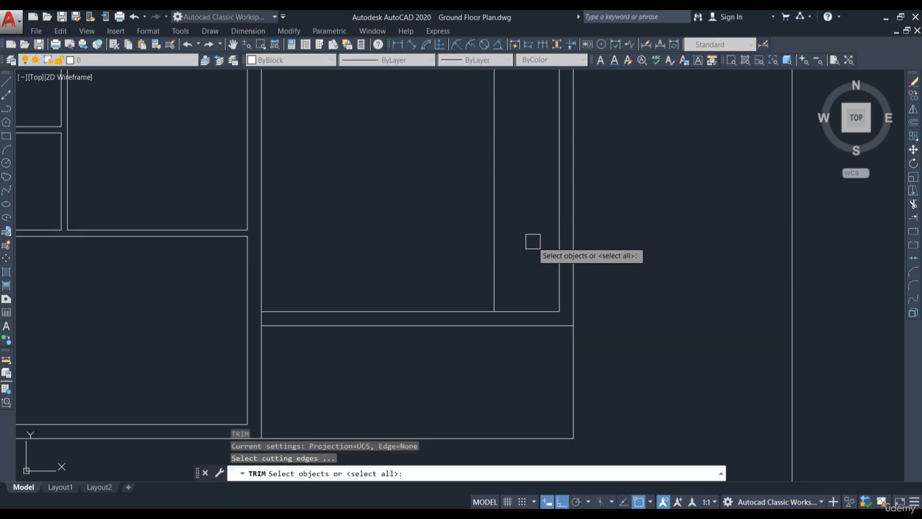
pyautogui.press('Return')
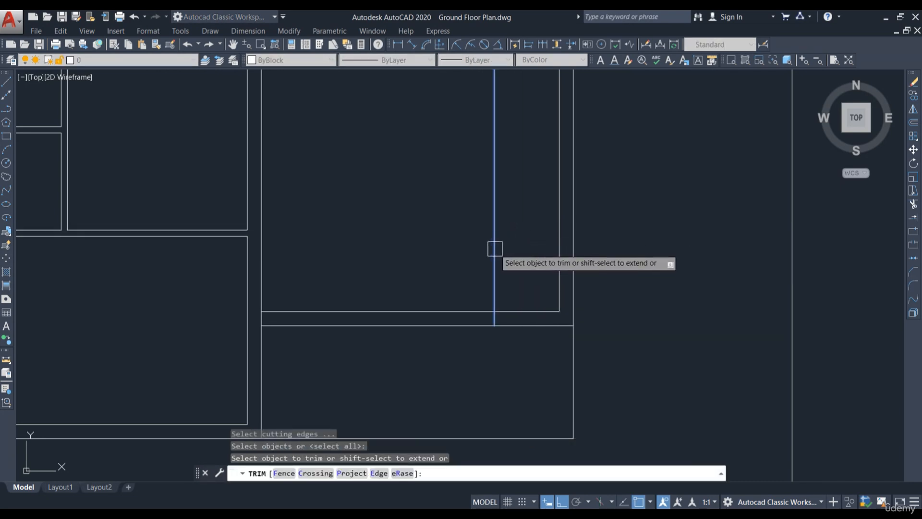
pyautogui.keyDown('shift'); pyautogui.click(495, 249); pyautogui.keyUp('shift')
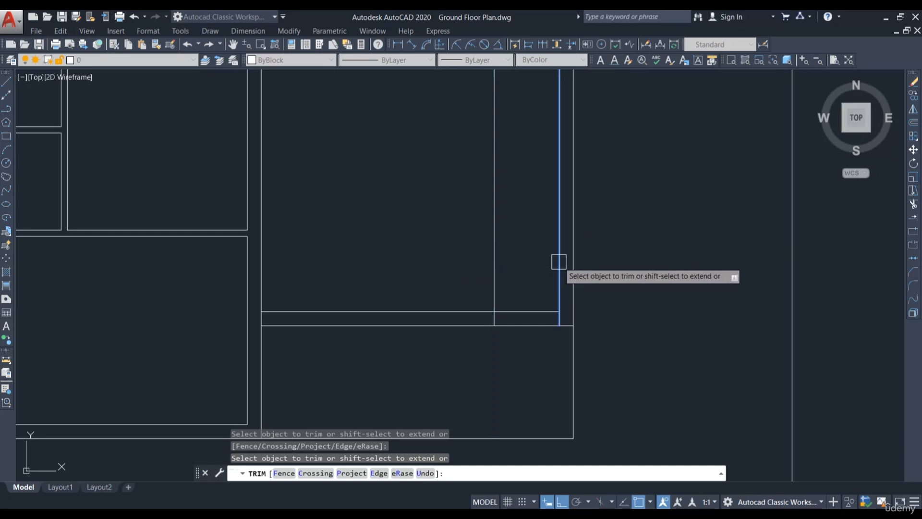
pyautogui.keyDown('shift'); pyautogui.click(559, 261); pyautogui.keyUp('shift')
pyautogui.click(512, 338)
pyautogui.click(510, 344)
pyautogui.click(496, 280)
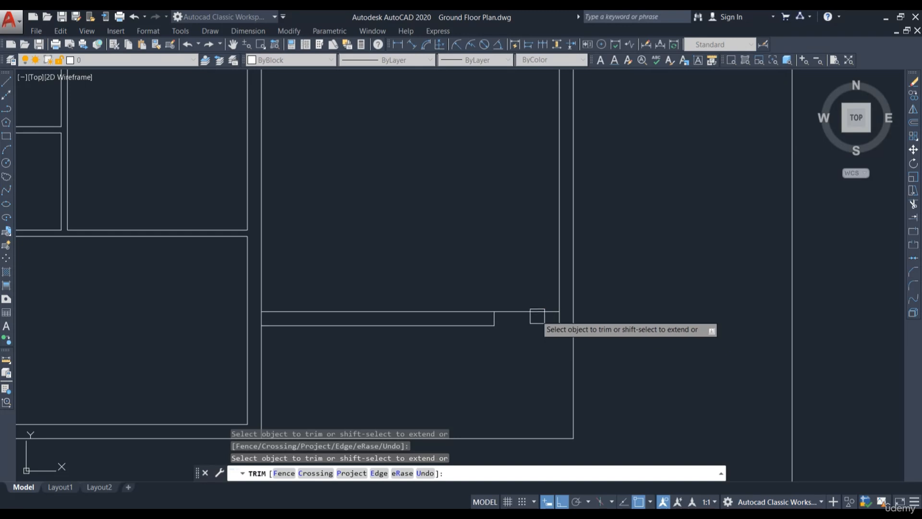
pyautogui.scroll(-6, 560, 353)
pyautogui.scroll(4, 595, 348)
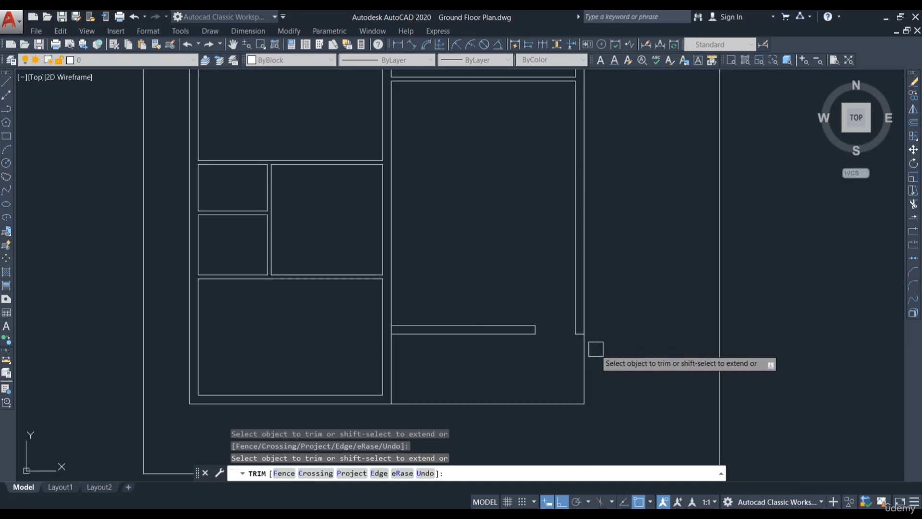
# Step: Trim the leftover crossing wall lines around the new opening beside the central room, then leave the Trim command
pyautogui.press('Escape')
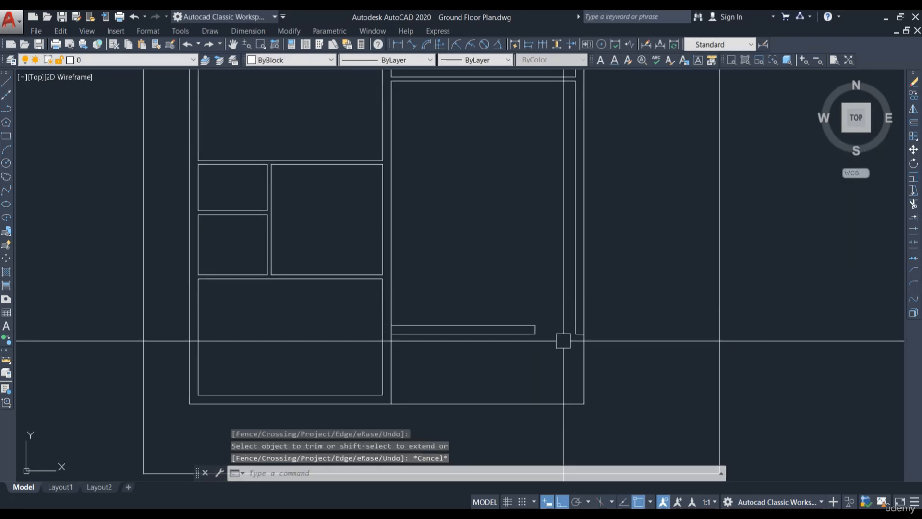
pyautogui.moveTo(523, 221); pyautogui.dragTo(551, 343, button='middle')
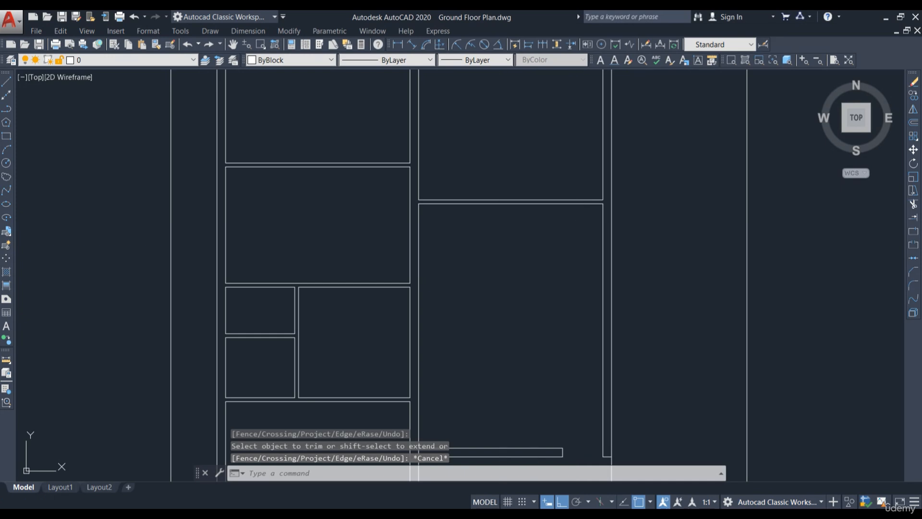
pyautogui.moveTo(486, 194); pyautogui.dragTo(505, 249, button='middle')
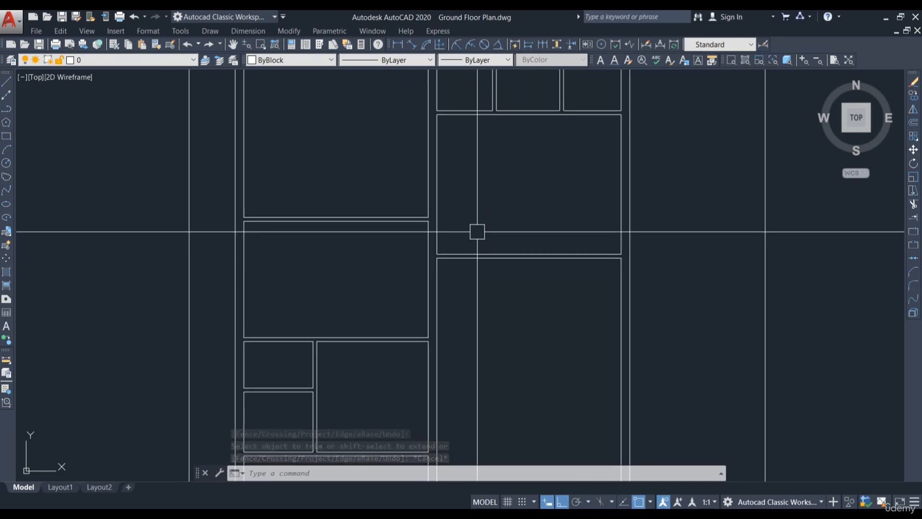
pyautogui.write('tr')
pyautogui.press('Return')
pyautogui.press('Return')
pyautogui.scroll(5, 459, 276)
pyautogui.keyDown('shift'); pyautogui.click(466, 252); pyautogui.keyUp('shift')
pyautogui.keyDown('shift'); pyautogui.click(441, 197); pyautogui.keyUp('shift')
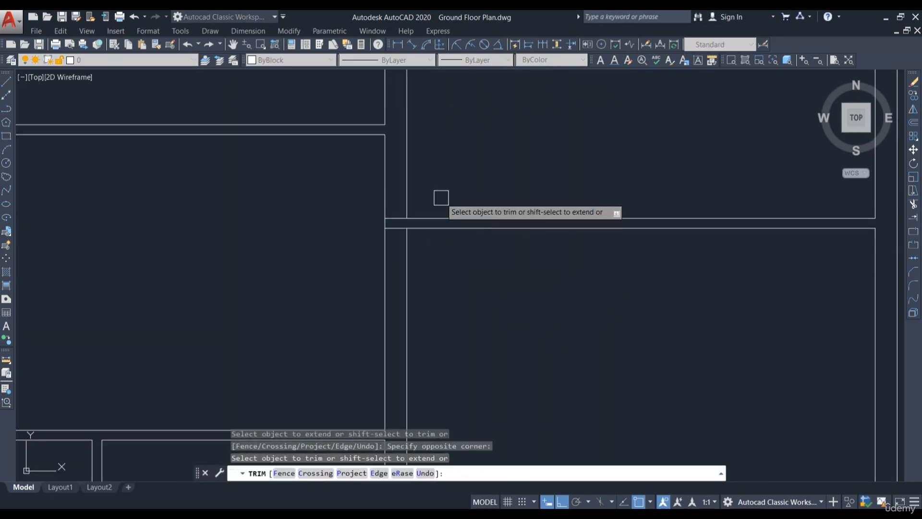
pyautogui.scroll(-5, 413, 257)
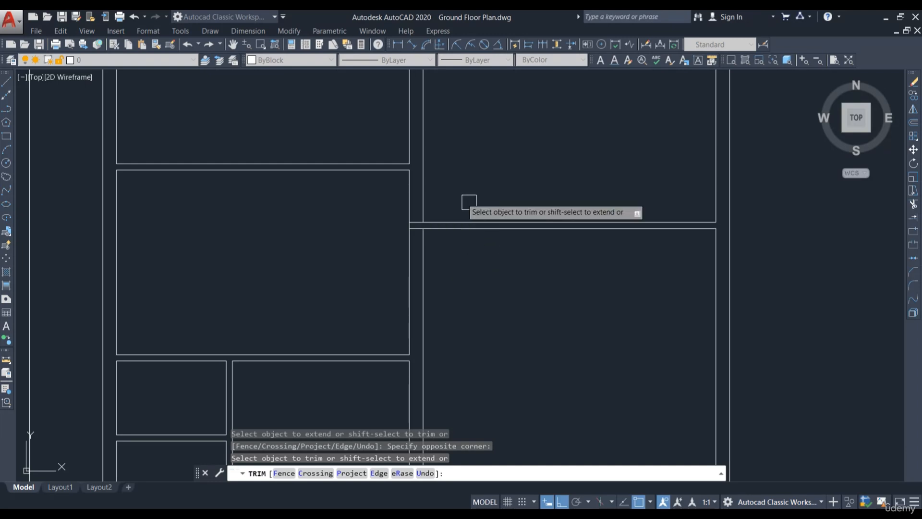
pyautogui.scroll(-4, 469, 199)
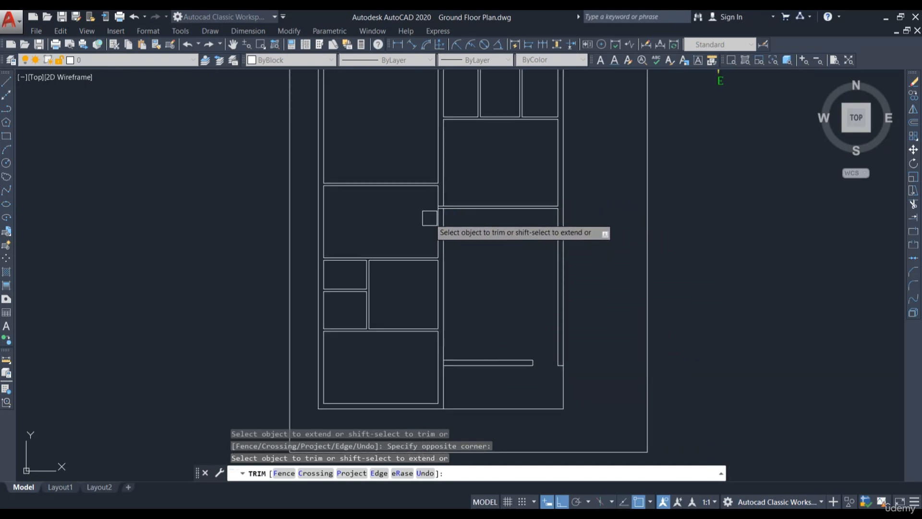
pyautogui.scroll(4, 428, 214)
pyautogui.scroll(2, 510, 208)
pyautogui.moveTo(463, 253); pyautogui.dragTo(472, 272, button='middle')
pyautogui.press('Escape')
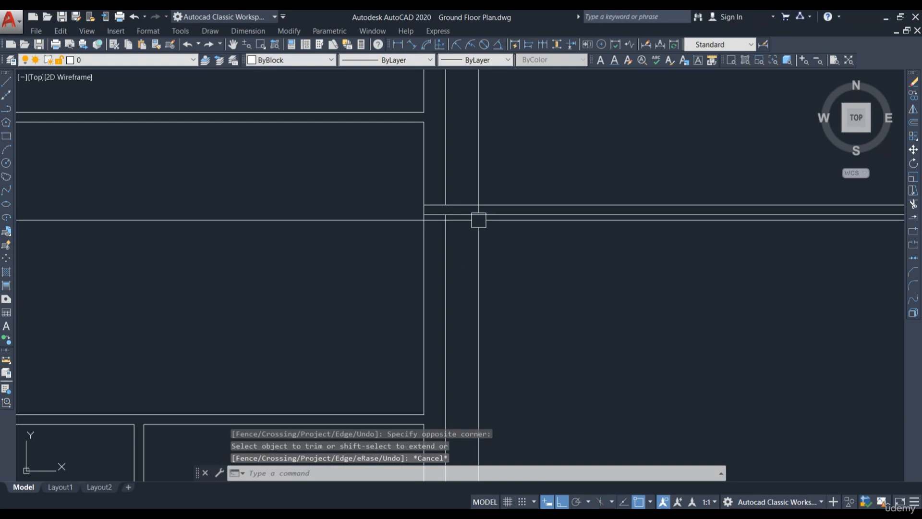
# Step: Offset the horizontal wall line below the upper-right room 3'-6" downward
pyautogui.write('o')
pyautogui.press('Return')
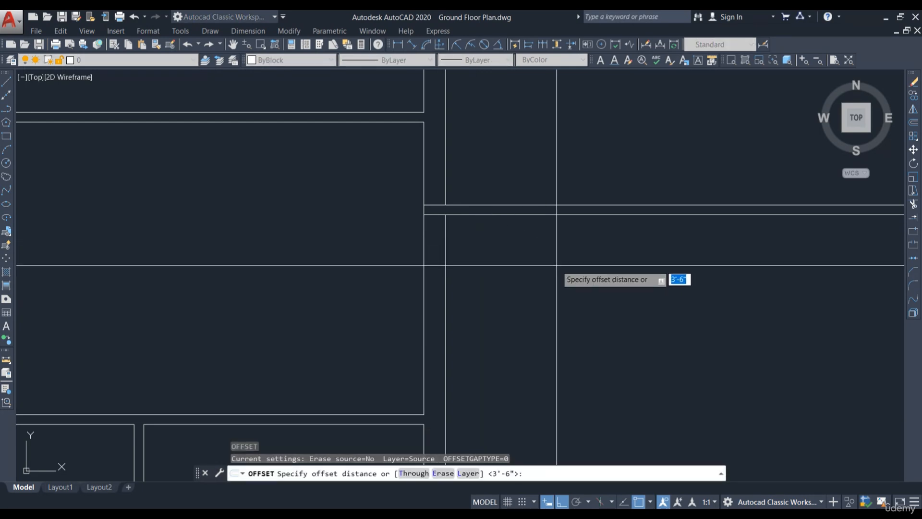
pyautogui.press('Return')
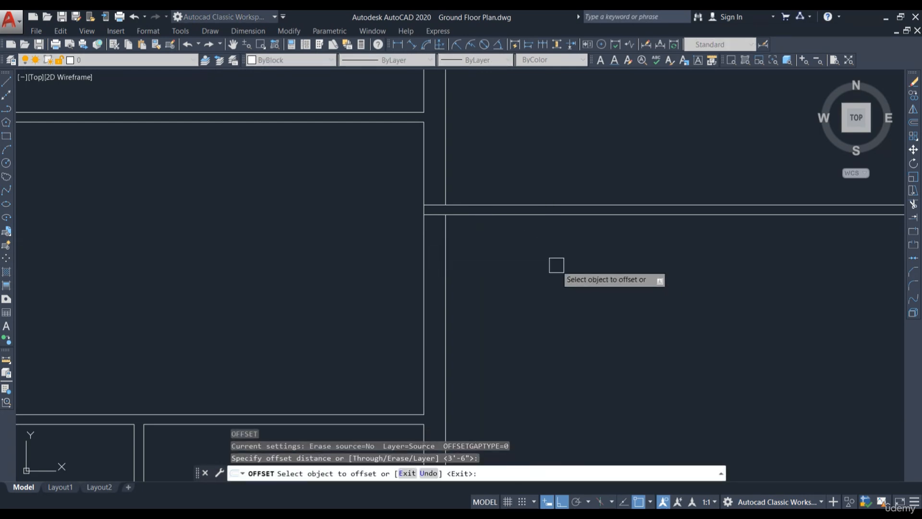
pyautogui.click(534, 216)
pyautogui.click(531, 272)
pyautogui.press('Escape')
# Step: Try trimming the vertical wall line between the offset lines, then undo that trim
pyautogui.moveTo(541, 258); pyautogui.dragTo(537, 293, button='middle')
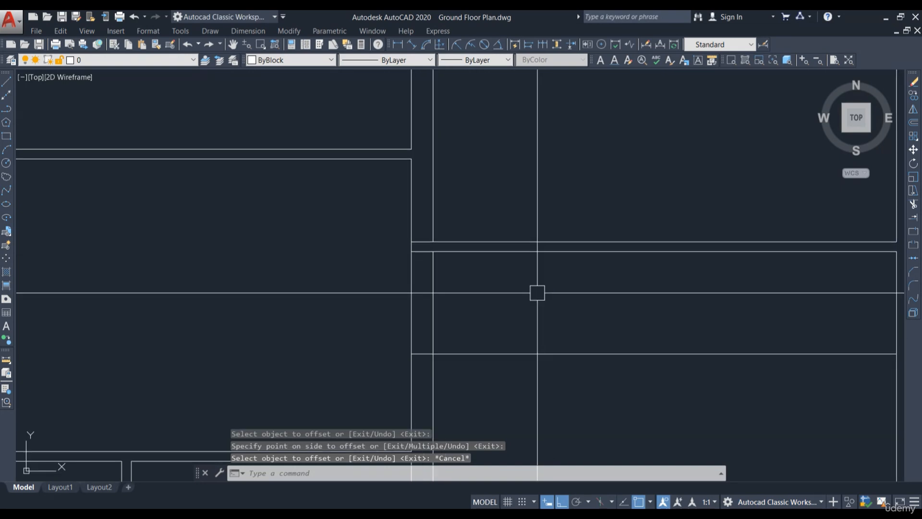
pyautogui.write('tr')
pyautogui.press('Return')
pyautogui.press('Return')
pyautogui.click(434, 284)
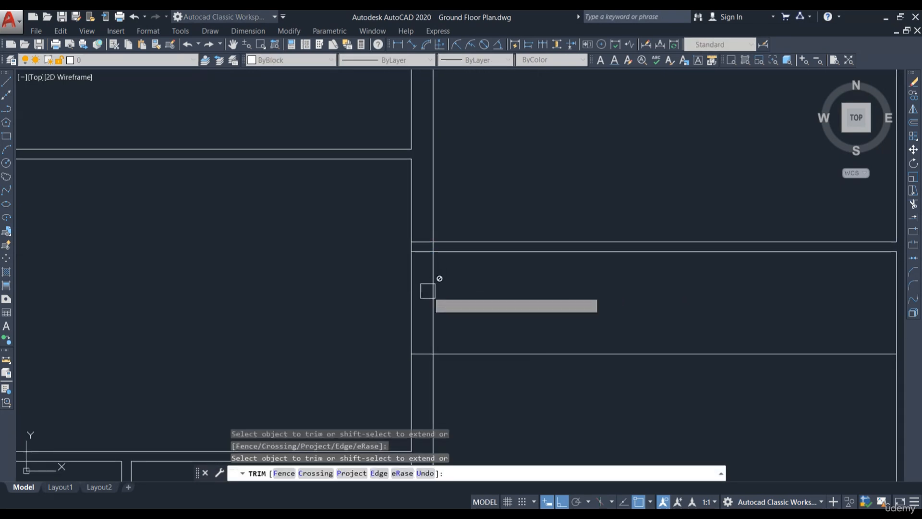
pyautogui.click(434, 286)
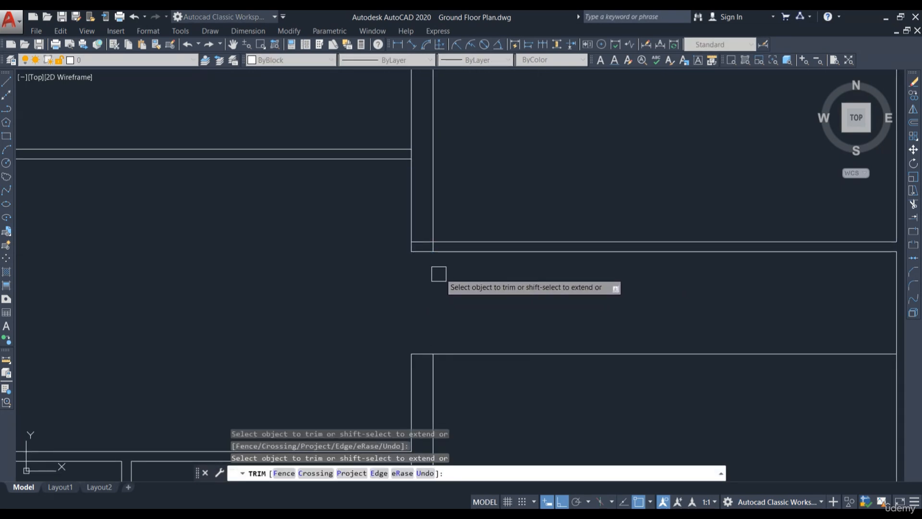
pyautogui.press('Escape')
pyautogui.hotkey('ctrl', 'z')
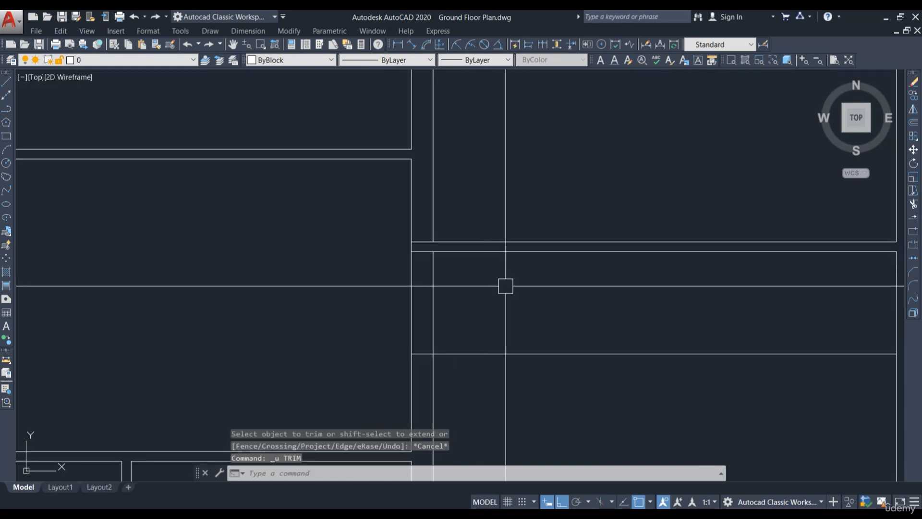
# Step: Trim the wall lines to open a 3'-6" passage between the offset lines, then leave the Trim command
pyautogui.press('space')
pyautogui.press('space')
pyautogui.click(429, 282)
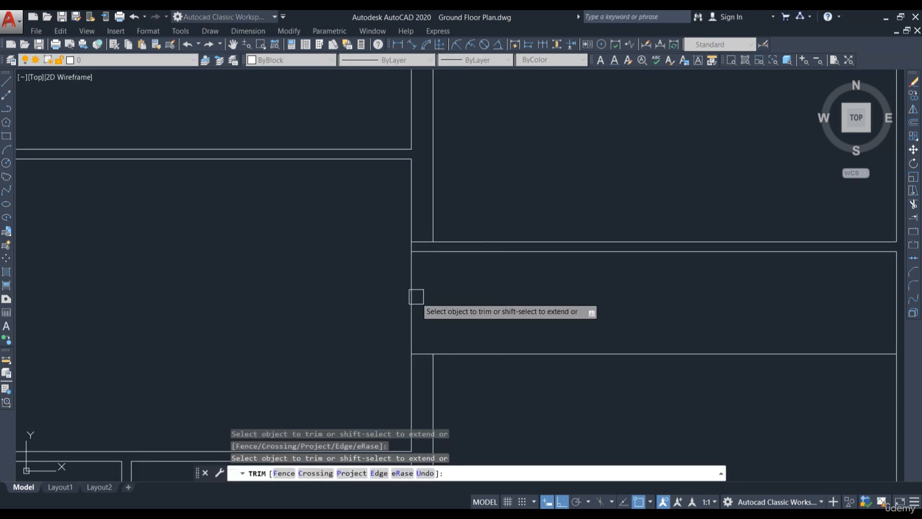
pyautogui.click(412, 295)
pyautogui.scroll(2, 402, 273)
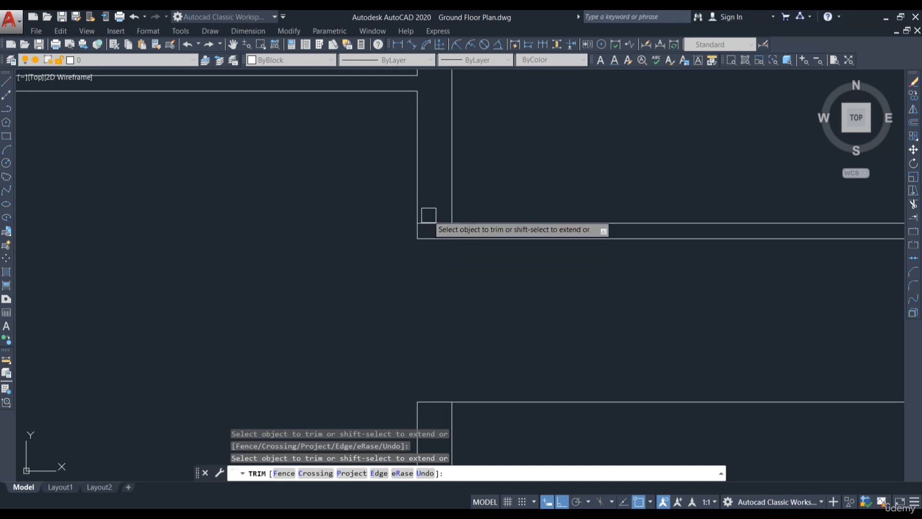
pyautogui.scroll(-3, 562, 284)
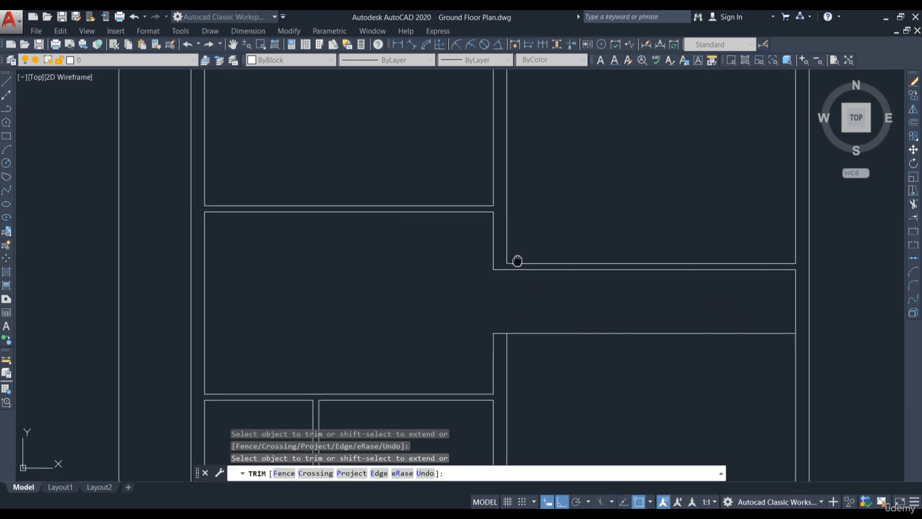
pyautogui.press('Escape')
# Step: Offset the room's right wall line 3' to the left
pyautogui.scroll(-4, 473, 247)
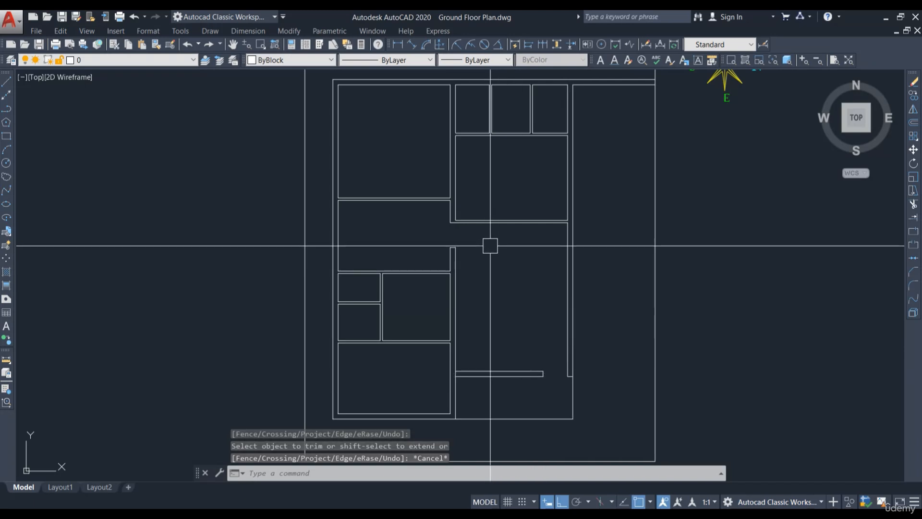
pyautogui.scroll(3, 425, 214)
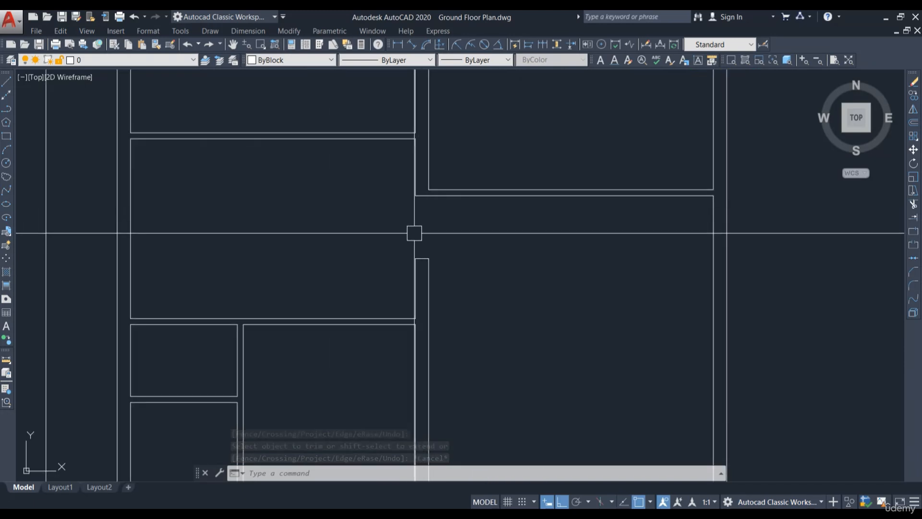
pyautogui.moveTo(413, 210); pyautogui.dragTo(503, 283, button='middle')
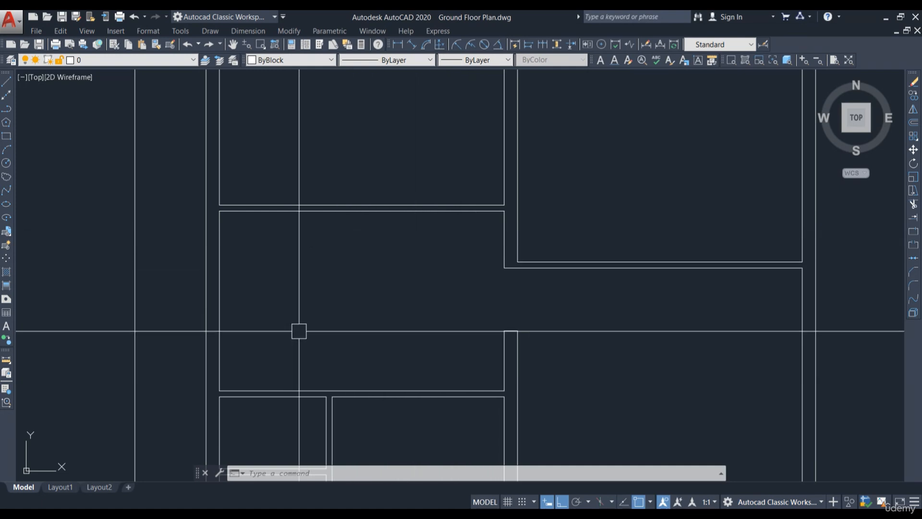
pyautogui.moveTo(462, 231); pyautogui.dragTo(465, 306, button='middle')
pyautogui.scroll(2, 500, 278)
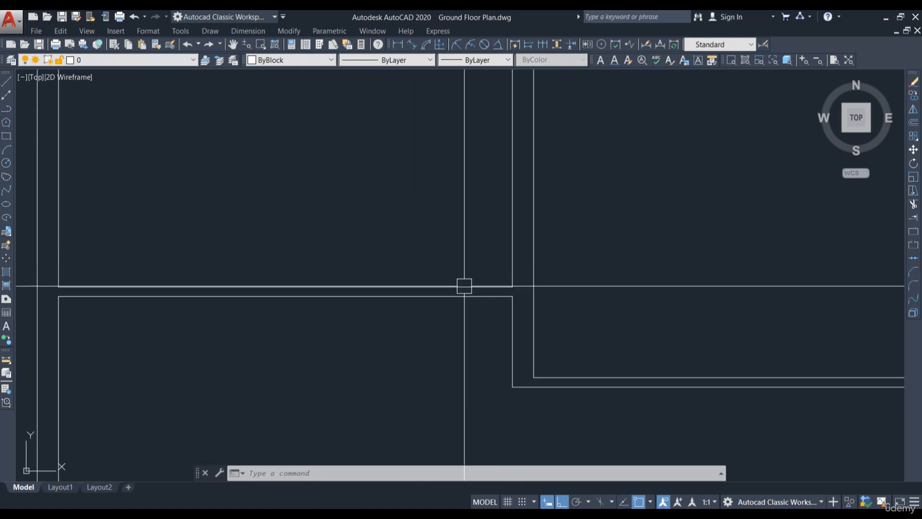
pyautogui.write('o')
pyautogui.press('Return')
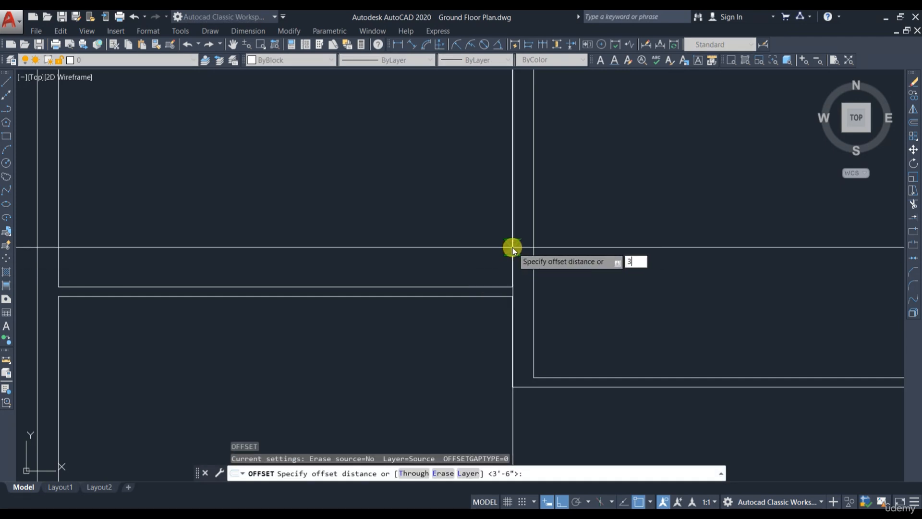
pyautogui.write("3'")
pyautogui.press('Return')
pyautogui.click(510, 230)
pyautogui.click(443, 245)
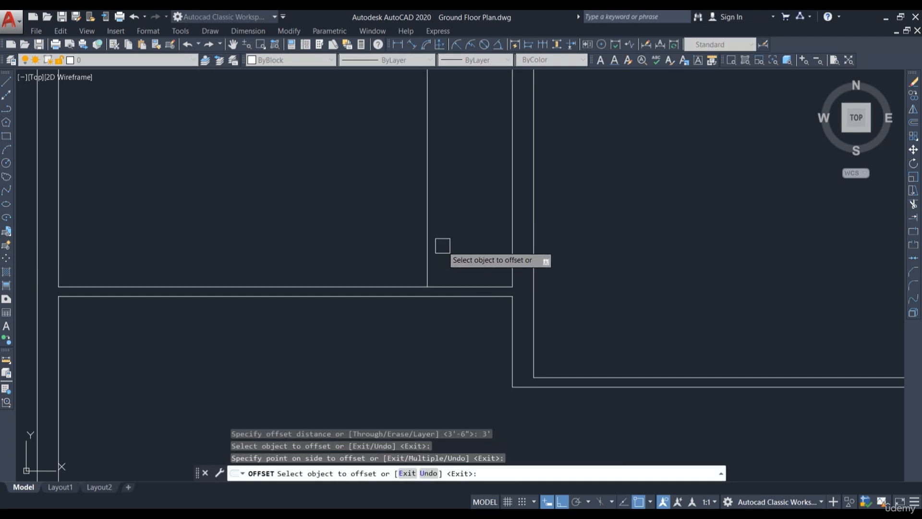
pyautogui.press('Escape')
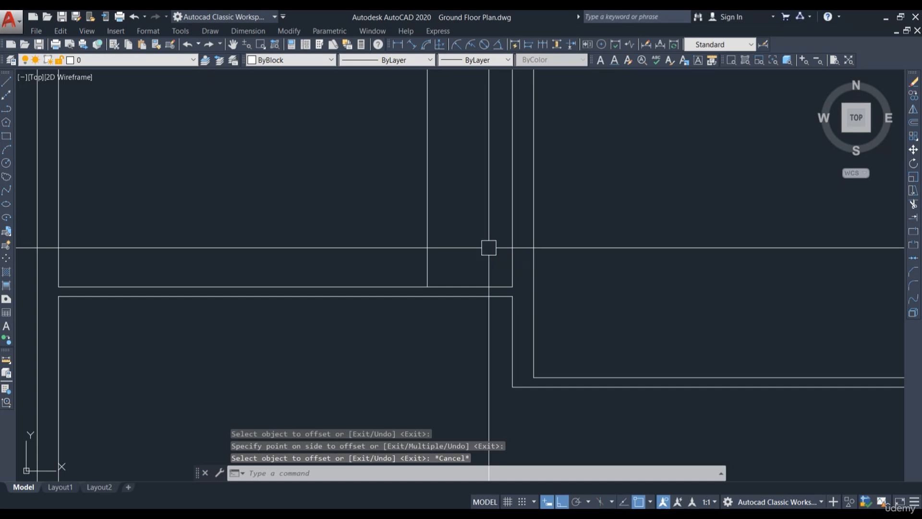
# Step: Trim the wall lines to cut a 3' opening between the new offset line and the room's right wall
pyautogui.write('tr')
pyautogui.press('Return')
pyautogui.press('Return')
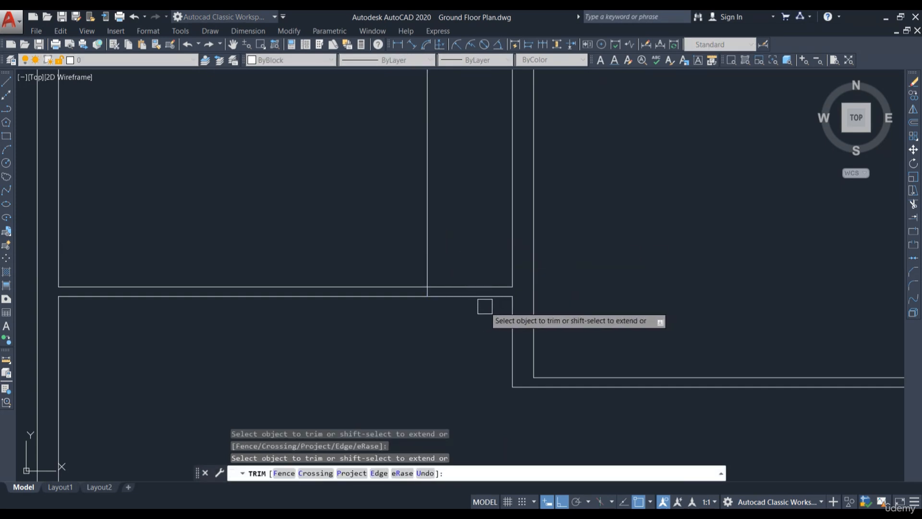
pyautogui.click(470, 317)
pyautogui.click(477, 262)
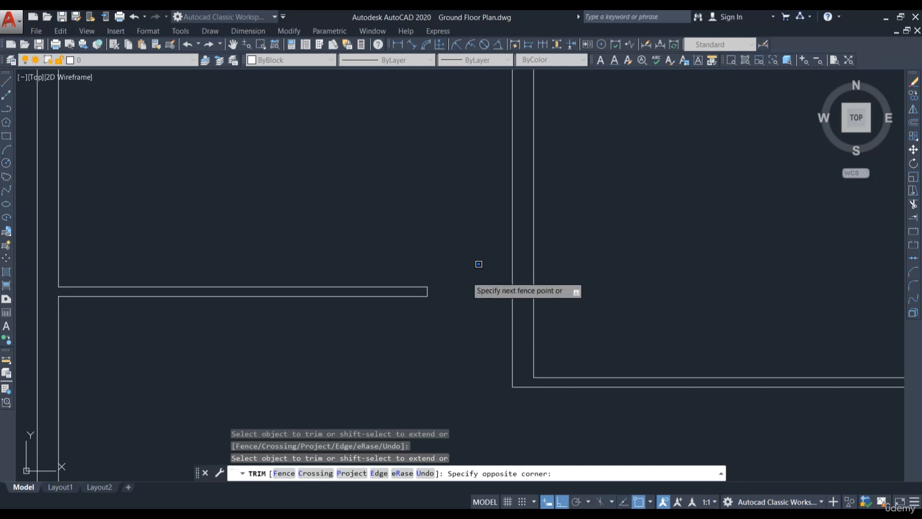
pyautogui.press('Escape')
# Step: Erase the leftover vertical wall segment below the new opening
pyautogui.click(518, 293)
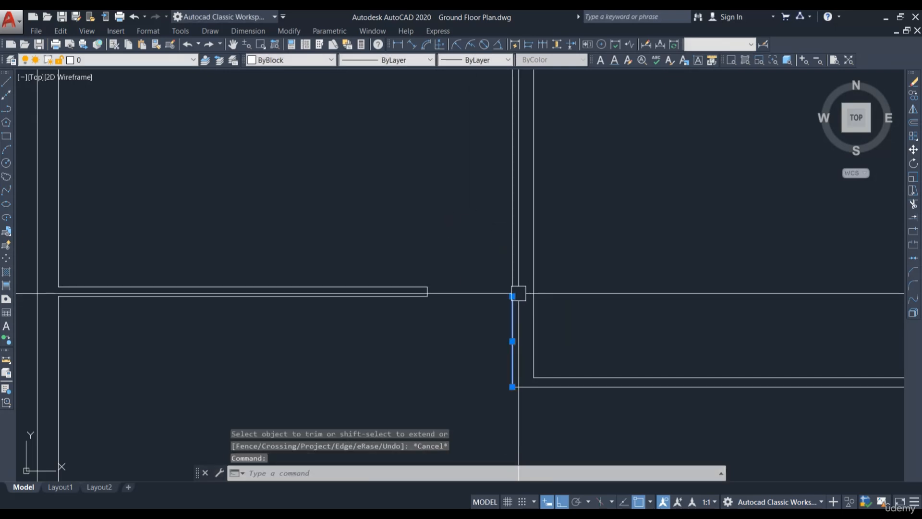
pyautogui.write('e')
pyautogui.press('Return')
pyautogui.click(509, 289)
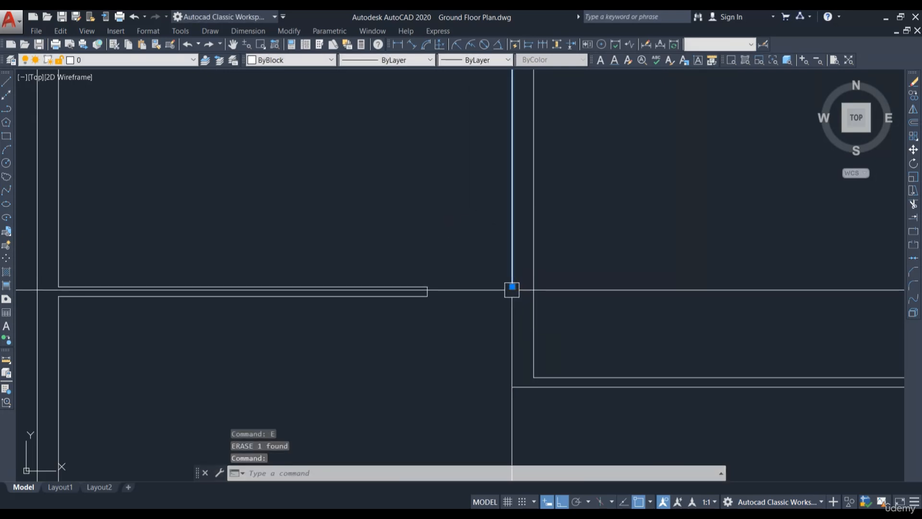
pyautogui.click(512, 290)
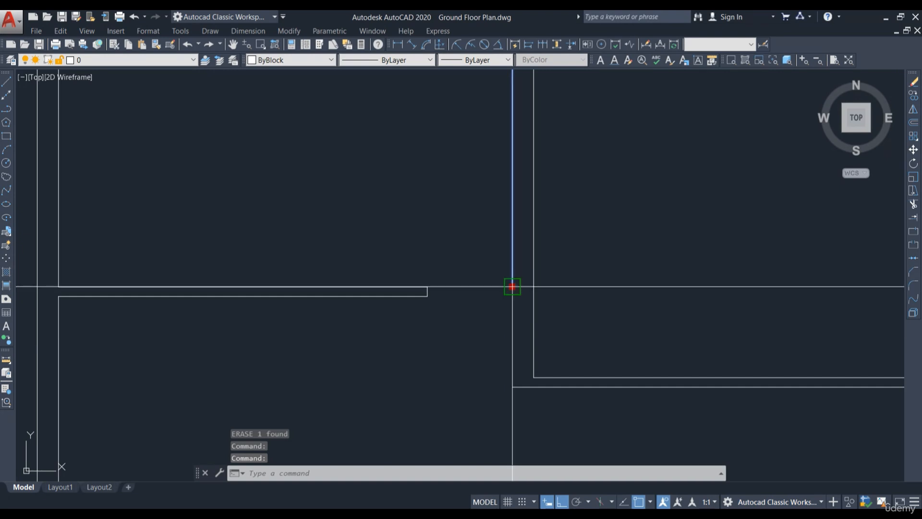
pyautogui.press('Escape')
# Step: Offset the upper-right room's left inner wall line 3' to the right
pyautogui.scroll(-5, 437, 258)
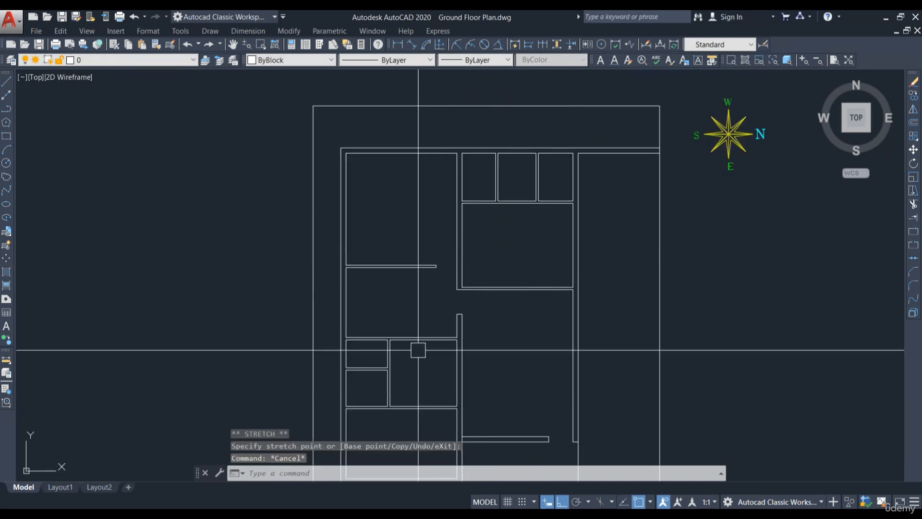
pyautogui.scroll(2, 540, 261)
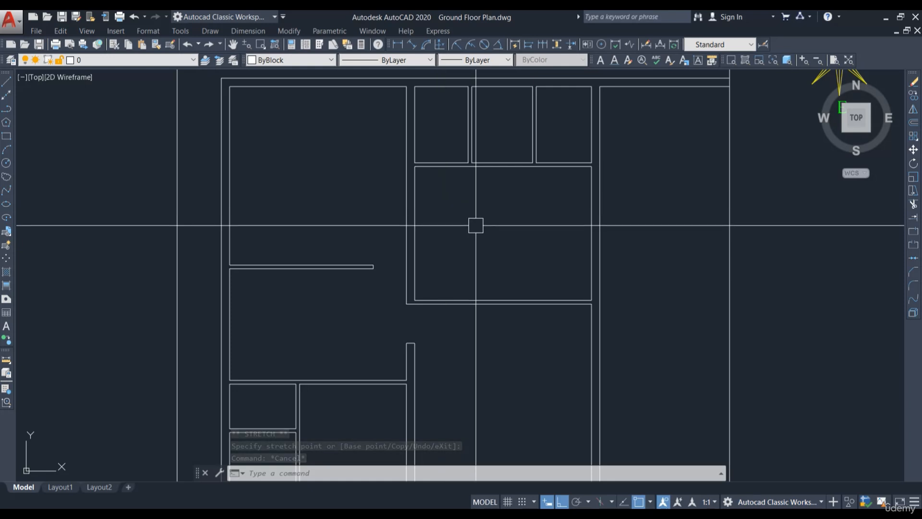
pyautogui.scroll(4, 469, 295)
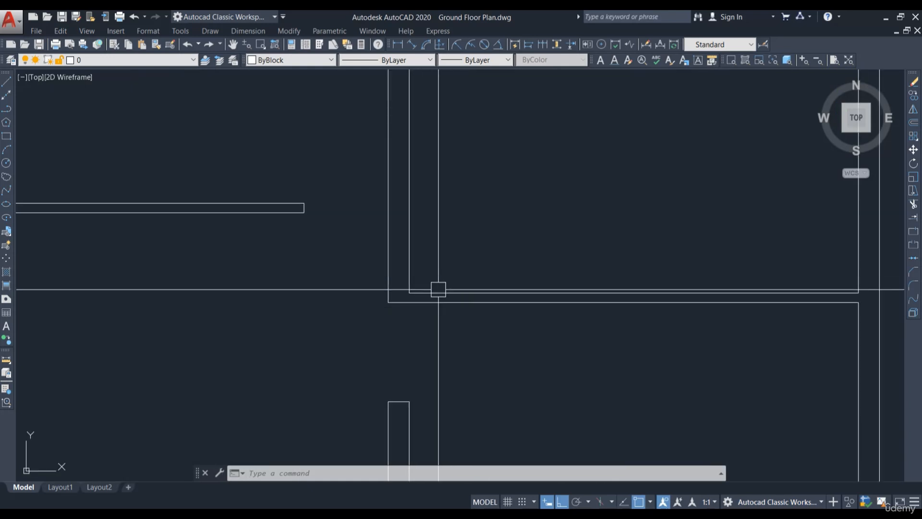
pyautogui.scroll(-2, 388, 288)
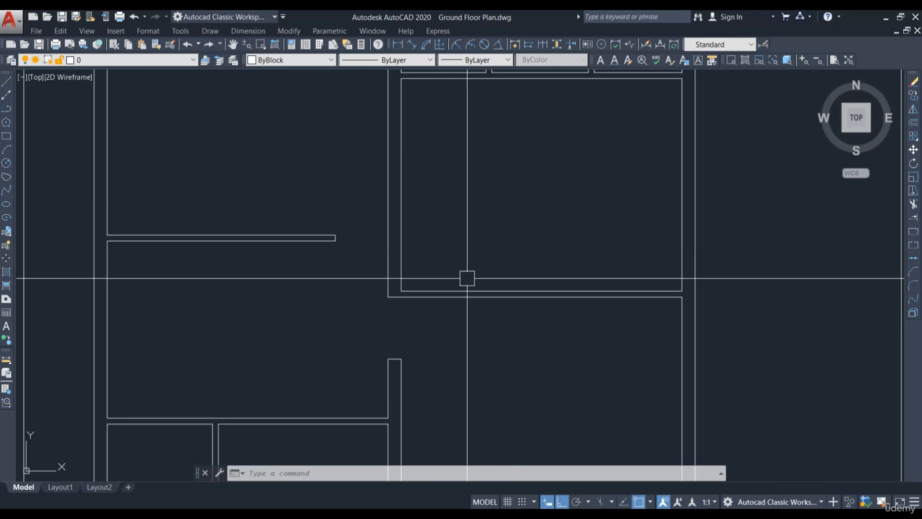
pyautogui.write('o')
pyautogui.press('Return')
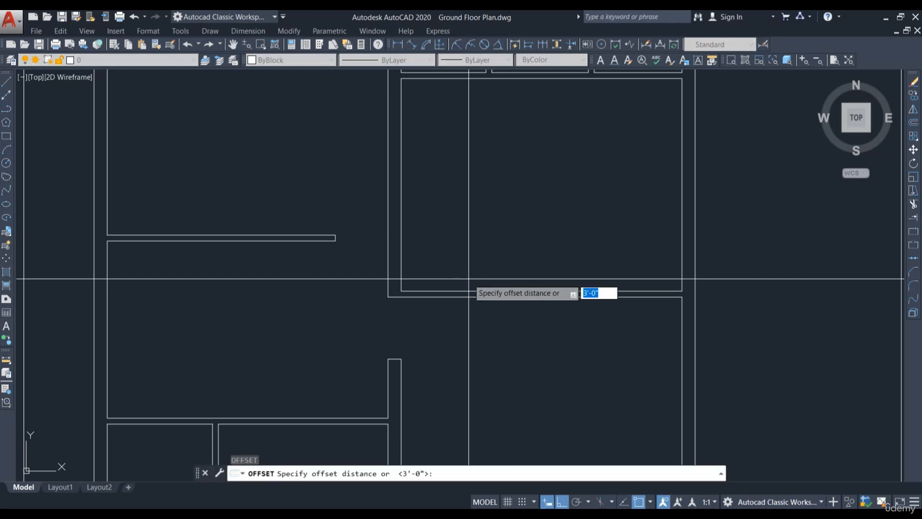
pyautogui.press('Return')
pyautogui.click(402, 246)
pyautogui.click(460, 250)
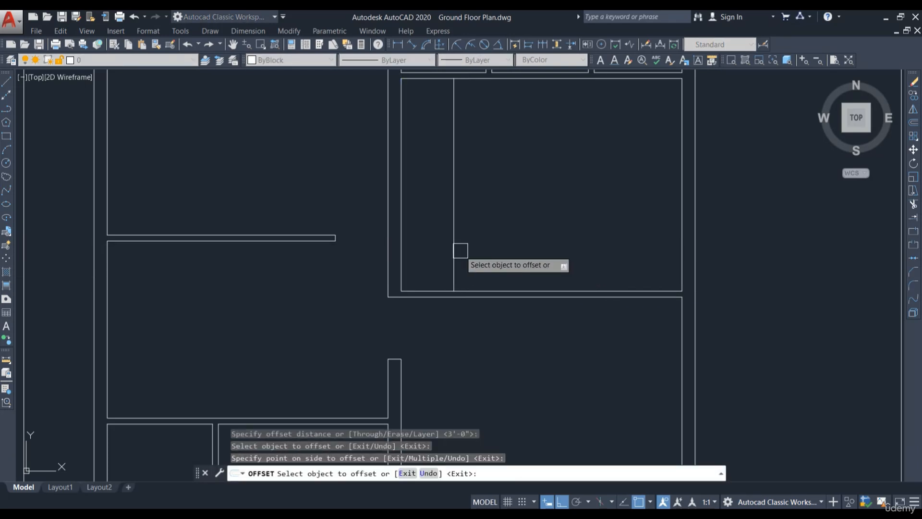
pyautogui.press('Escape')
# Step: Trim the wall lines to cut a 3' opening at the left end of that room's lower wall, then leave Trim
pyautogui.moveTo(508, 255); pyautogui.dragTo(505, 274, button='middle')
pyautogui.write('tr')
pyautogui.press('Return')
pyautogui.press('Return')
pyautogui.click(451, 315)
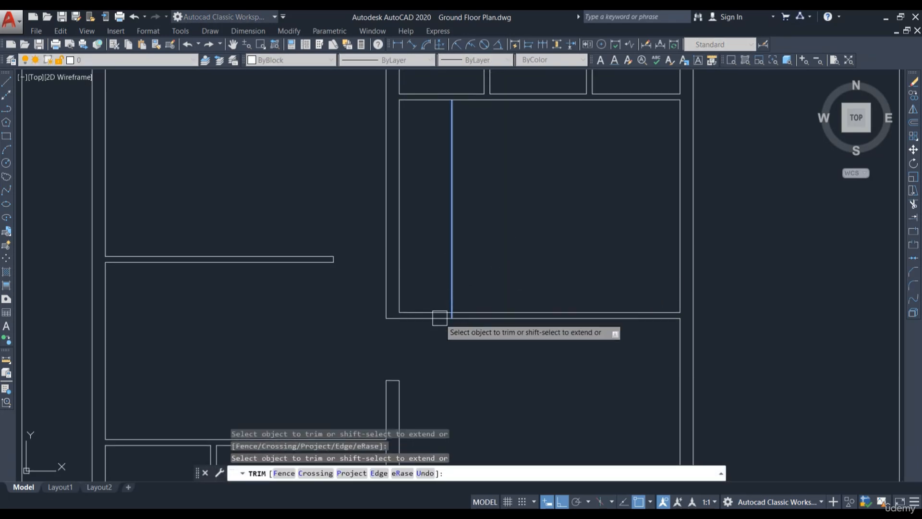
pyautogui.scroll(4, 417, 319)
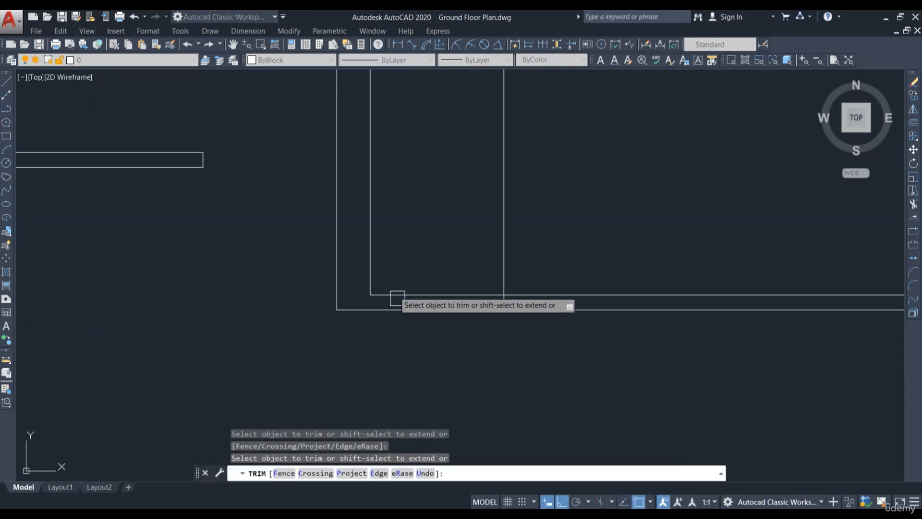
pyautogui.click(451, 322)
pyautogui.click(438, 282)
pyautogui.scroll(-4, 420, 284)
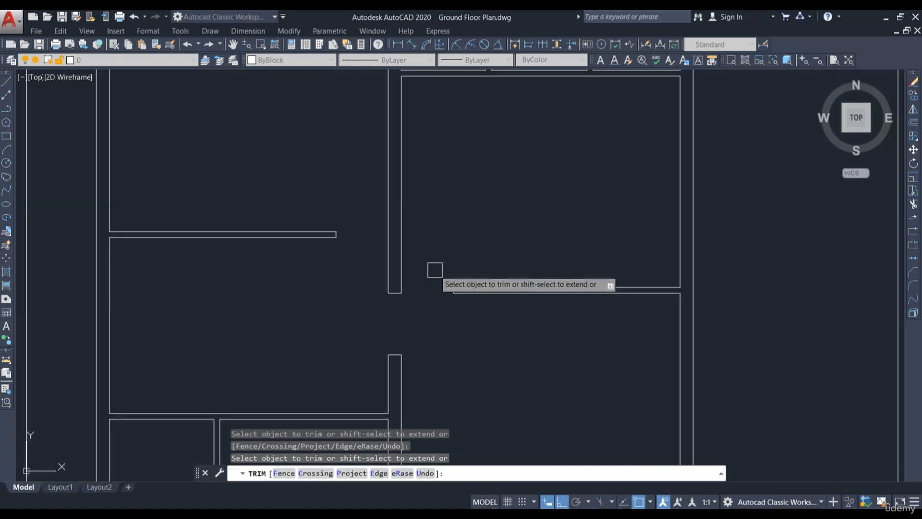
pyautogui.press('Escape')
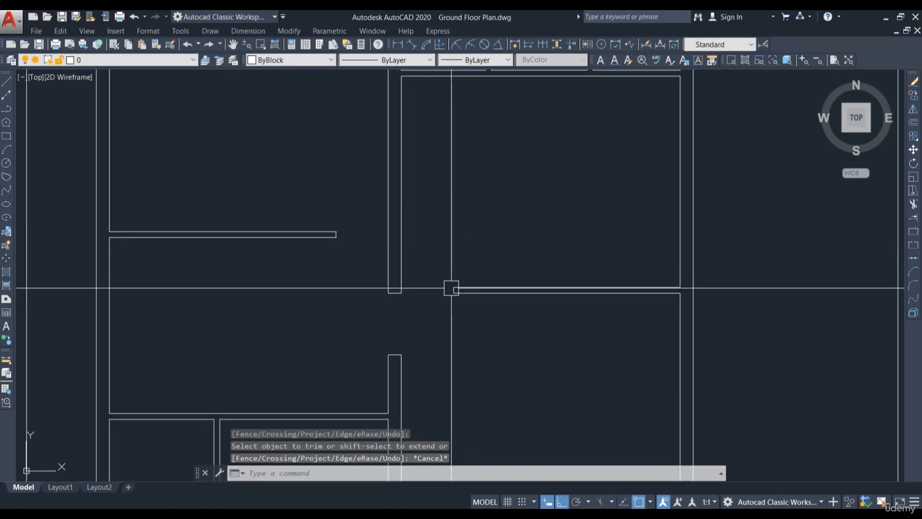
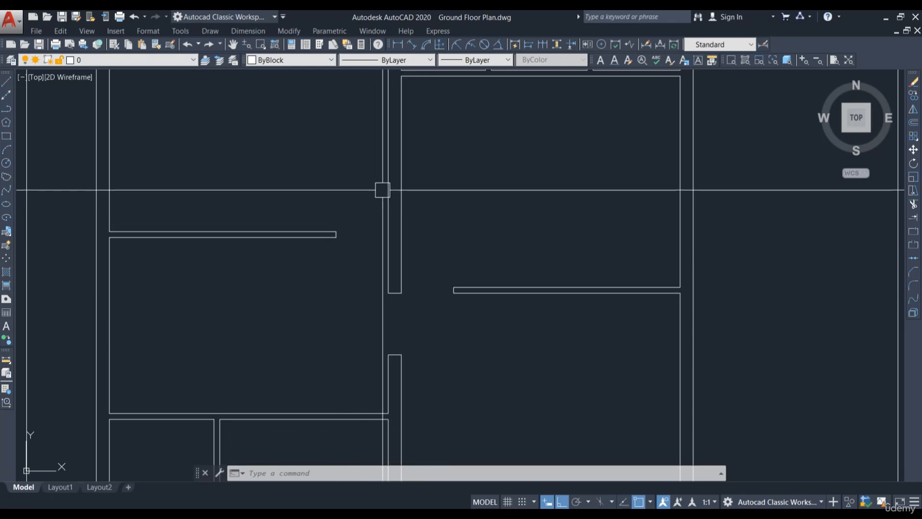
# Step: Offset the central wall's left line 3' to the left into the adjoining lower-left room
pyautogui.scroll(-1, 413, 274)
pyautogui.scroll(3, 408, 284)
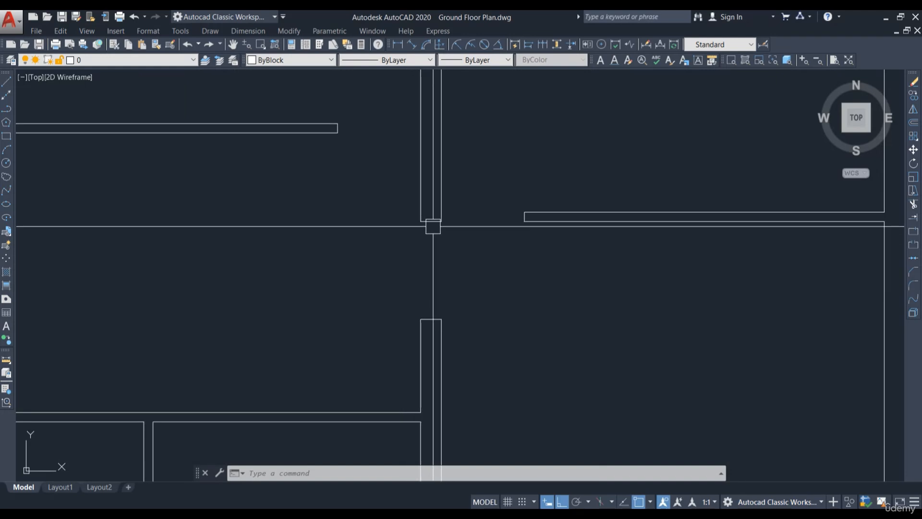
pyautogui.scroll(-3, 433, 285)
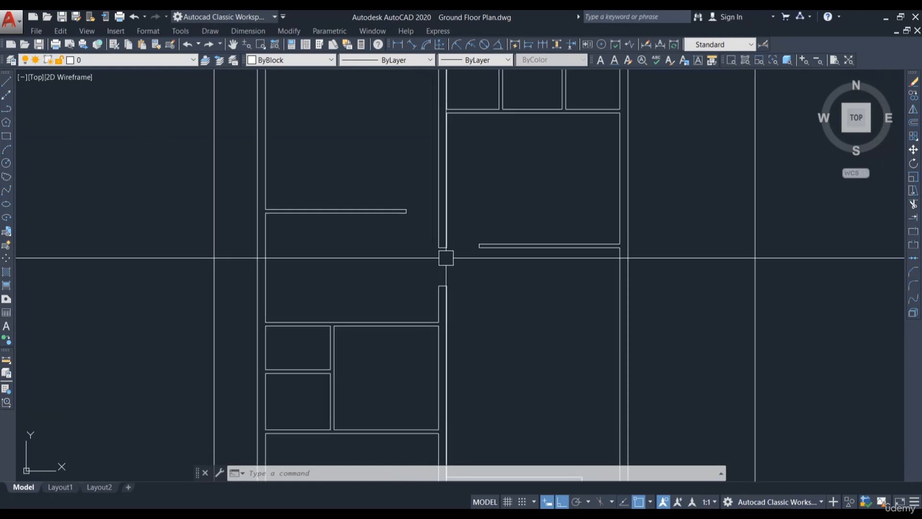
pyautogui.scroll(3, 438, 272)
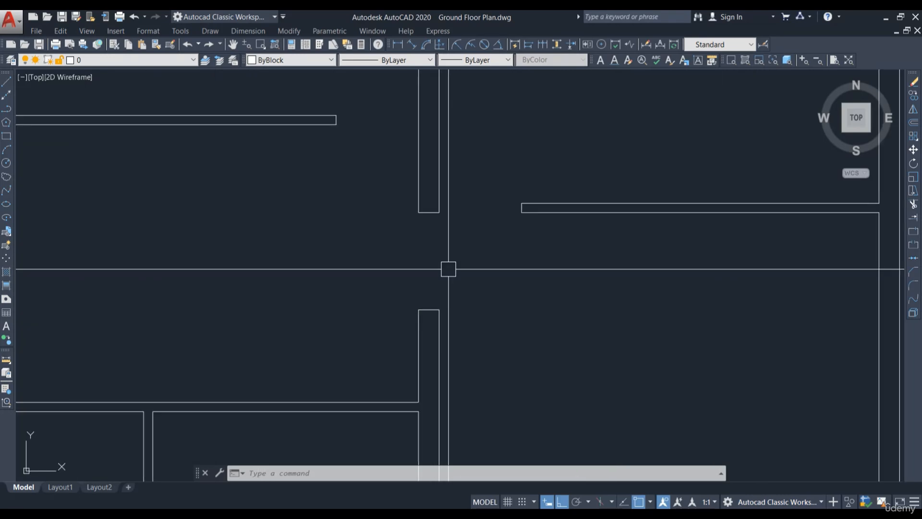
pyautogui.scroll(-3, 439, 289)
pyautogui.moveTo(442, 370); pyautogui.dragTo(424, 304, button='middle')
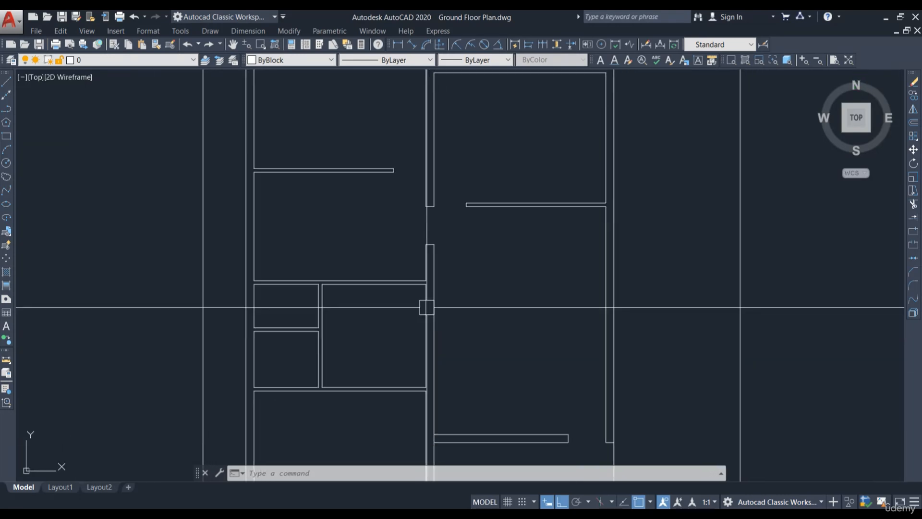
pyautogui.scroll(2, 422, 263)
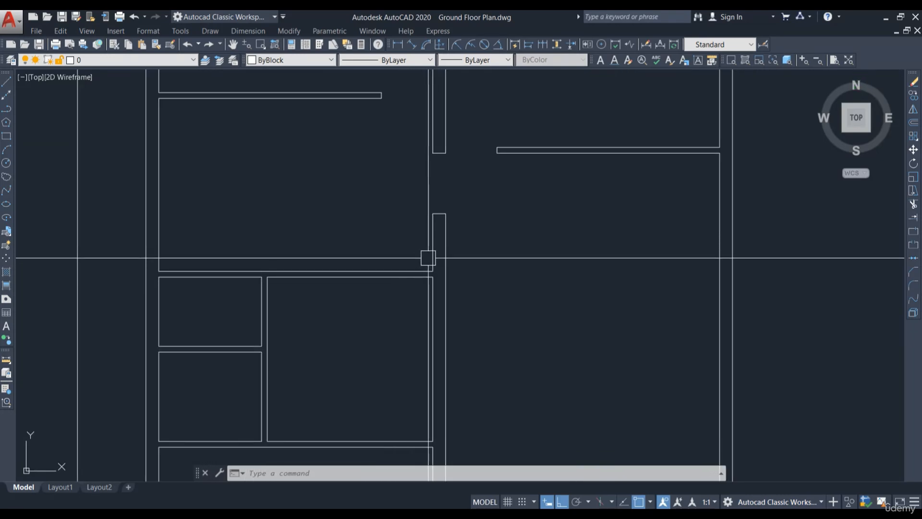
pyautogui.write('o')
pyautogui.press('Return')
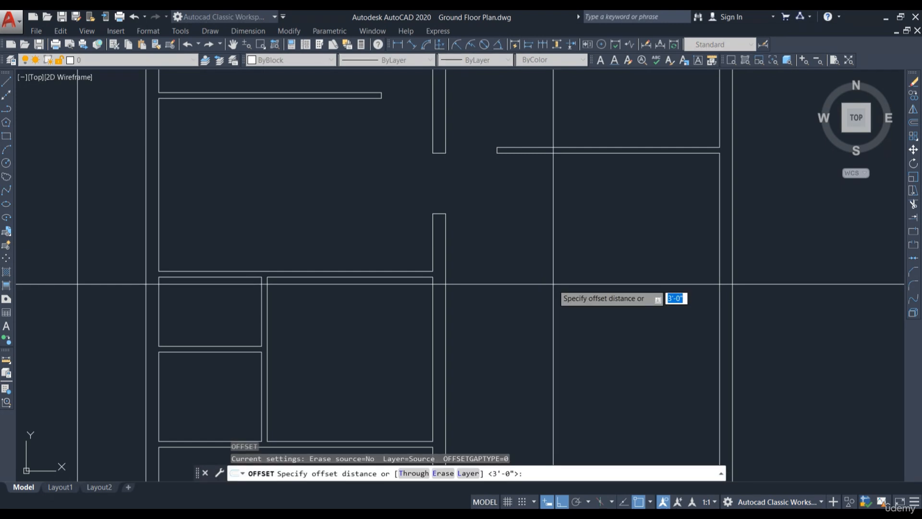
pyautogui.press('Escape')
pyautogui.press('Return')
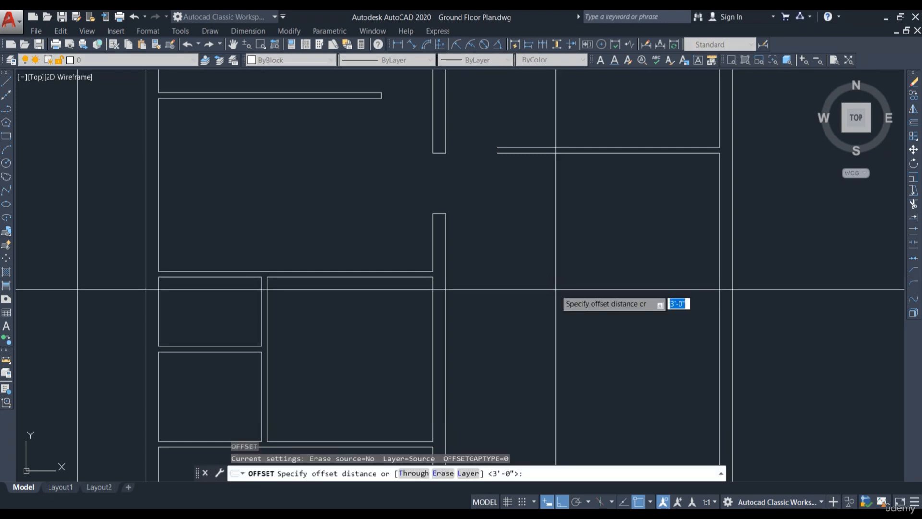
pyautogui.press('Return')
pyautogui.click(437, 243)
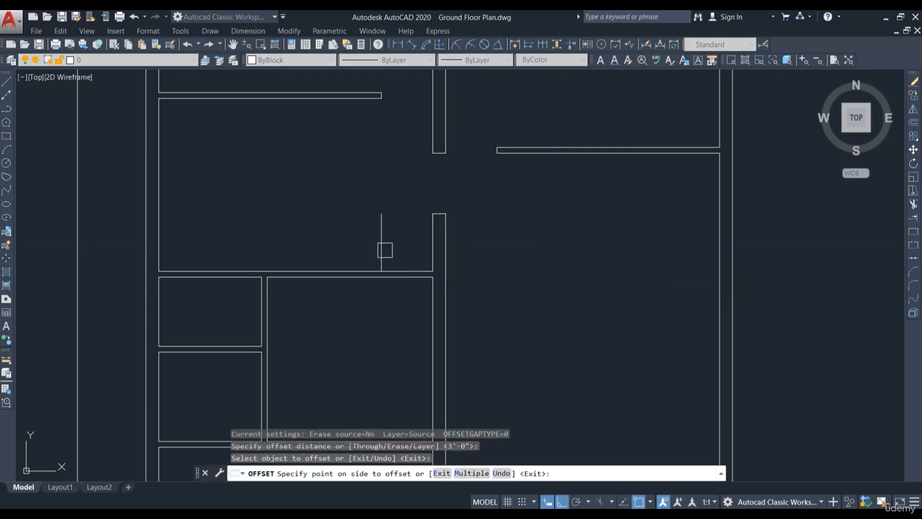
pyautogui.click(385, 249)
pyautogui.scroll(5, 391, 254)
pyautogui.press('Escape')
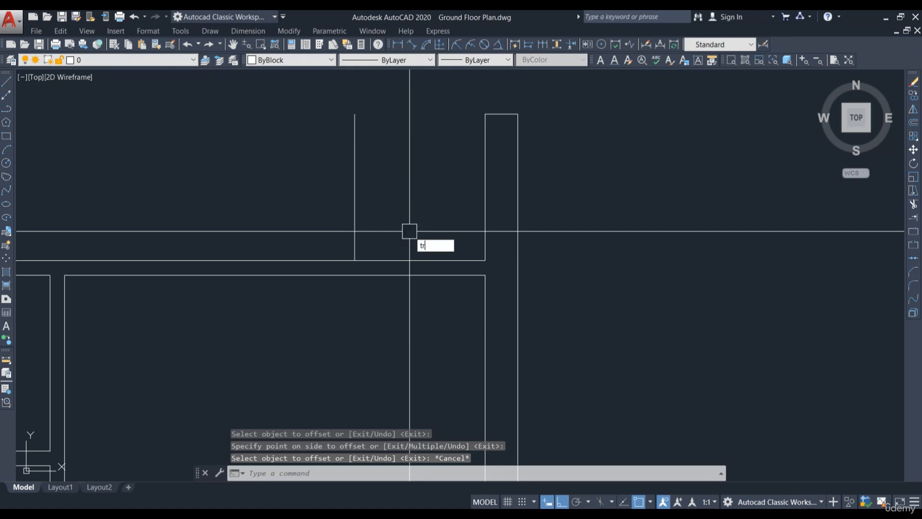
# Step: Trim the wall lines to cut a 3' opening at the right end of that room's lower wall, then leave Trim
pyautogui.write('tr')
pyautogui.press('Return')
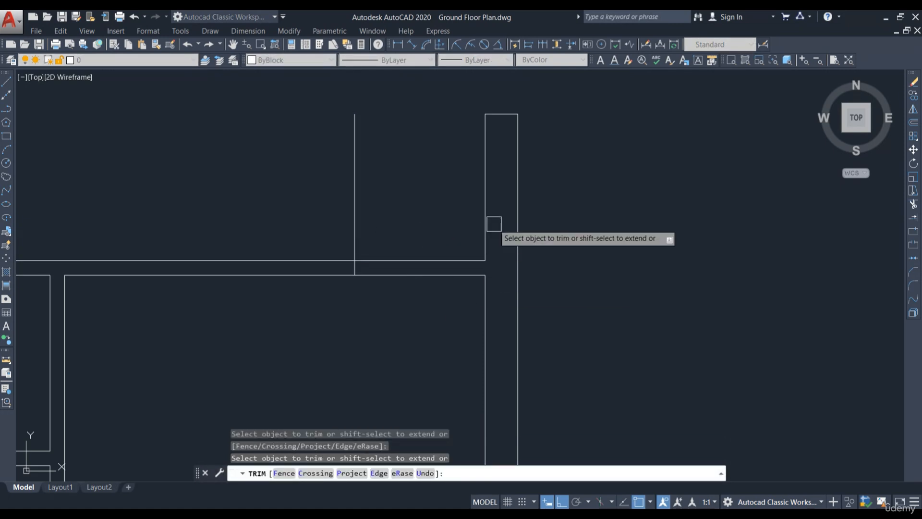
pyautogui.click(484, 228)
pyautogui.click(427, 234)
pyautogui.click(379, 204)
pyautogui.click(294, 197)
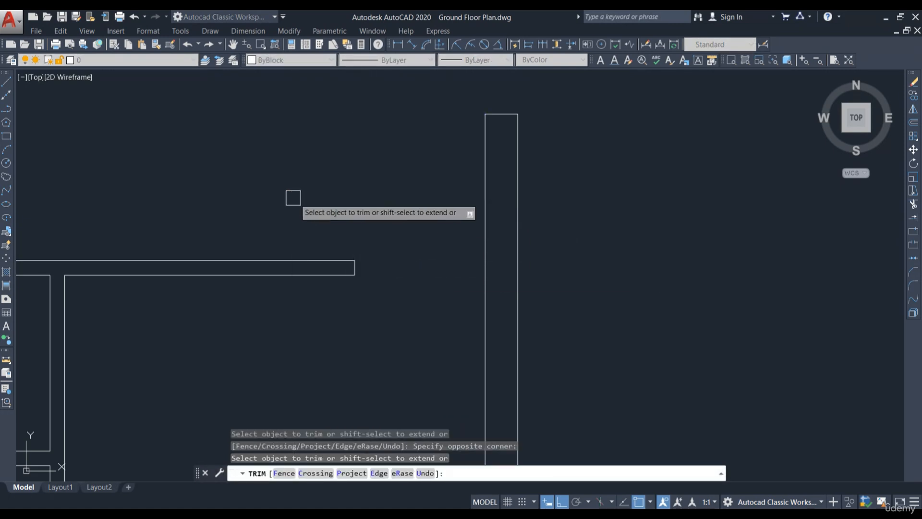
pyautogui.scroll(-6, 468, 215)
pyautogui.press('Escape')
# Step: Offset the next room's right inner wall line 3' to the left
pyautogui.scroll(4, 456, 223)
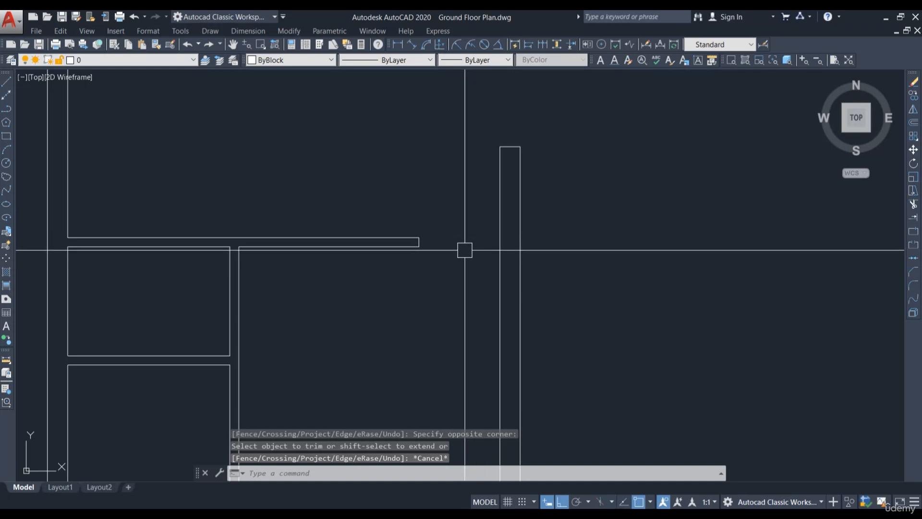
pyautogui.scroll(-2, 469, 213)
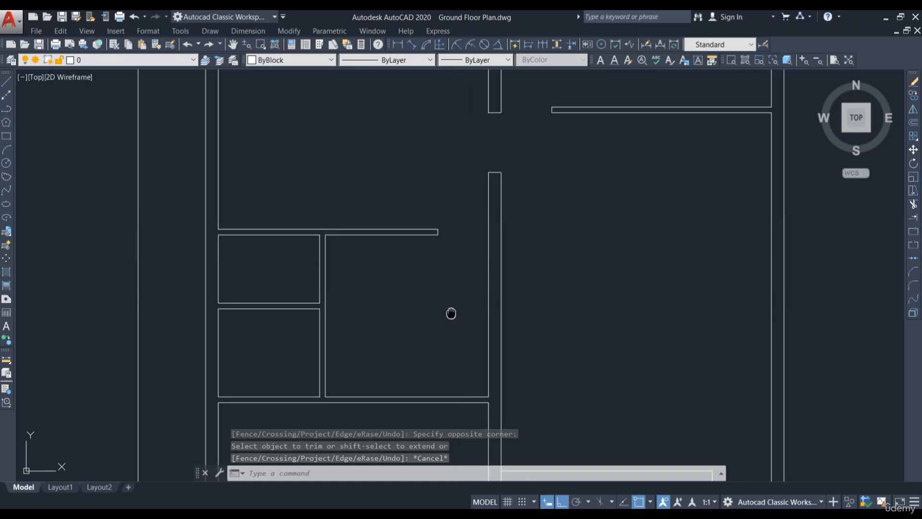
pyautogui.moveTo(452, 313)
pyautogui.mouseDown(button='middle')
pyautogui.moveTo(462, 258)
pyautogui.moveTo(418, 299)
pyautogui.mouseUp(button='middle')
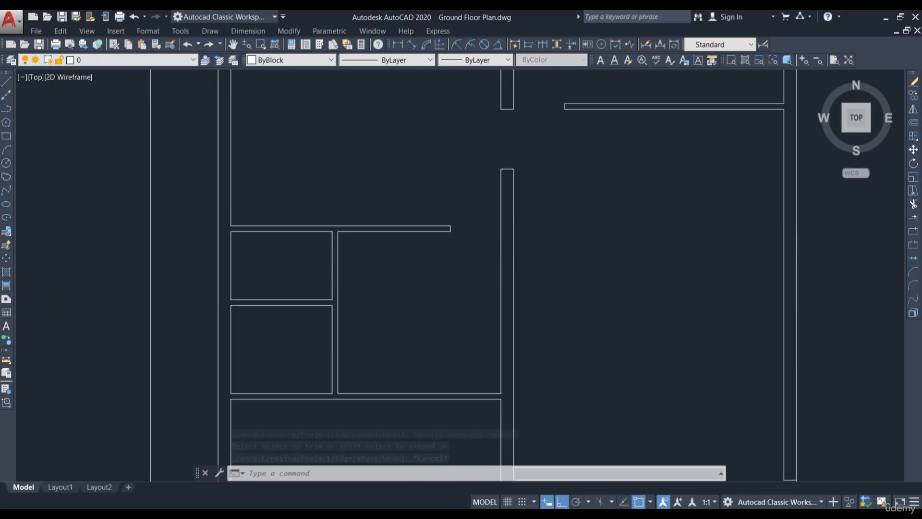
pyautogui.moveTo(415, 151); pyautogui.dragTo(418, 204, button='middle')
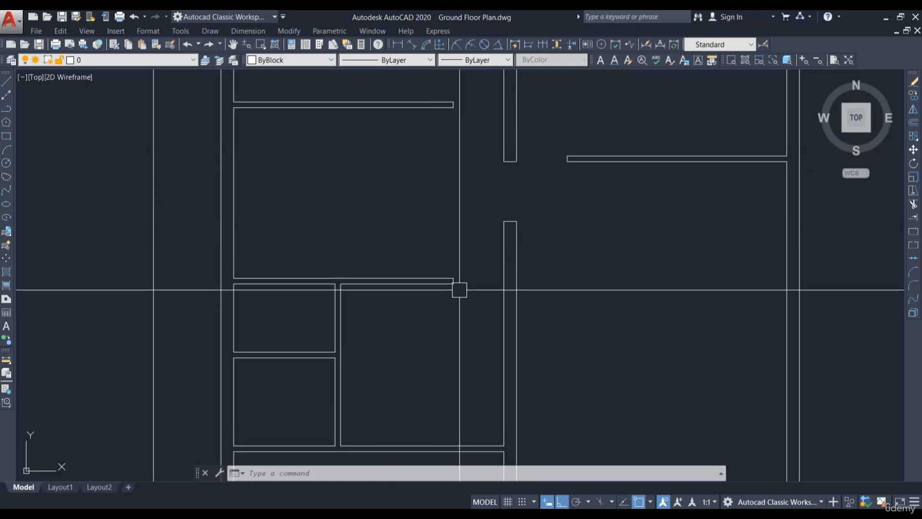
pyautogui.scroll(5, 506, 335)
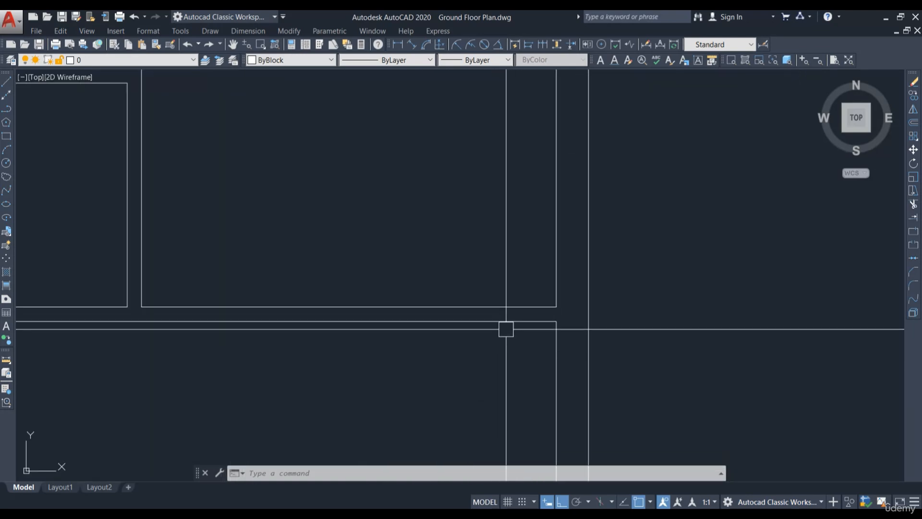
pyautogui.write('o')
pyautogui.press('Return')
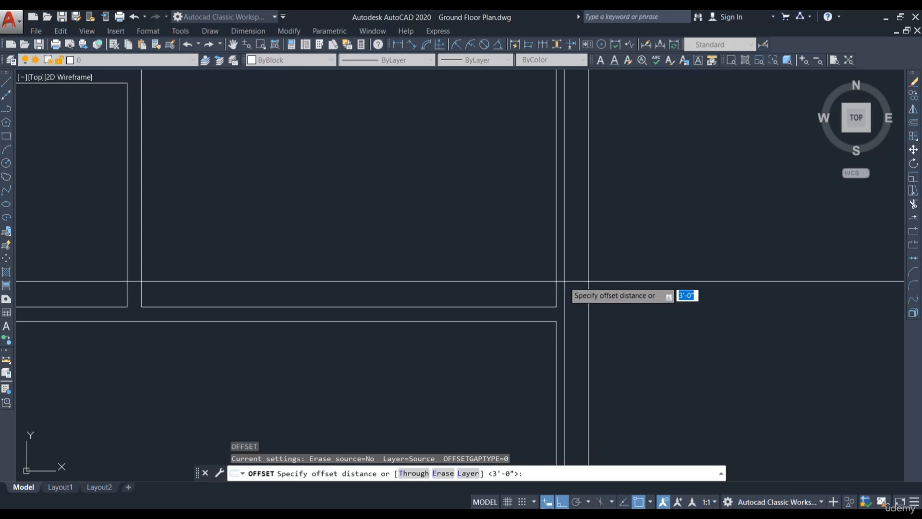
pyautogui.press('Return')
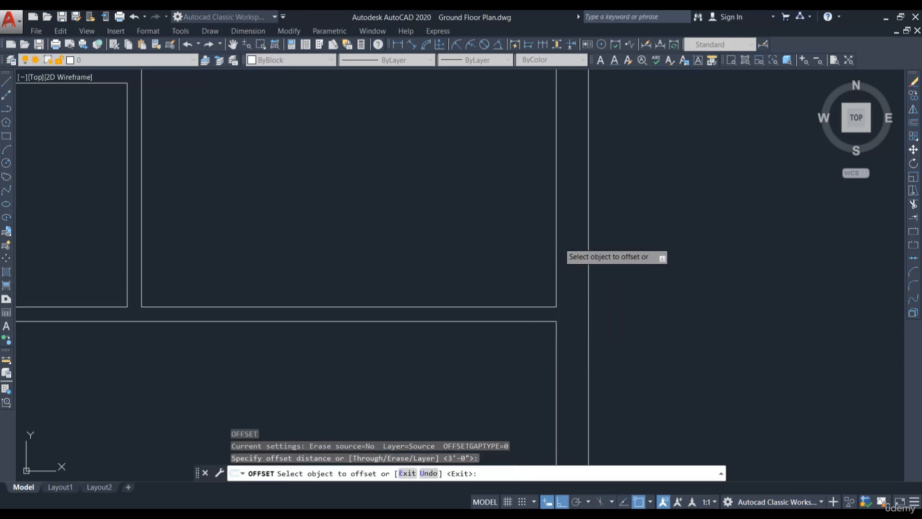
pyautogui.click(555, 247)
pyautogui.click(459, 269)
pyautogui.press('Escape')
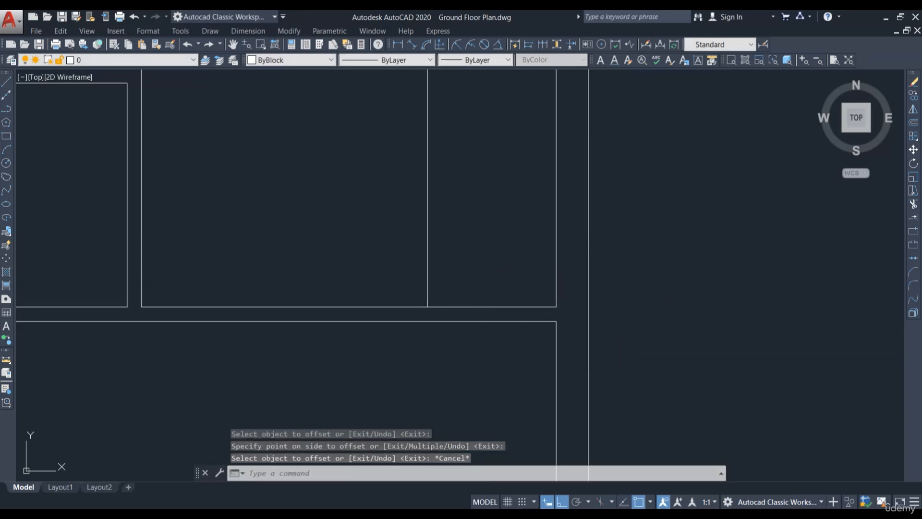
# Step: Trim the wall lines to cut a 3' opening at the right end of that room's lower wall, then leave Trim
pyautogui.write('tr')
pyautogui.press('Return')
pyautogui.click(431, 284)
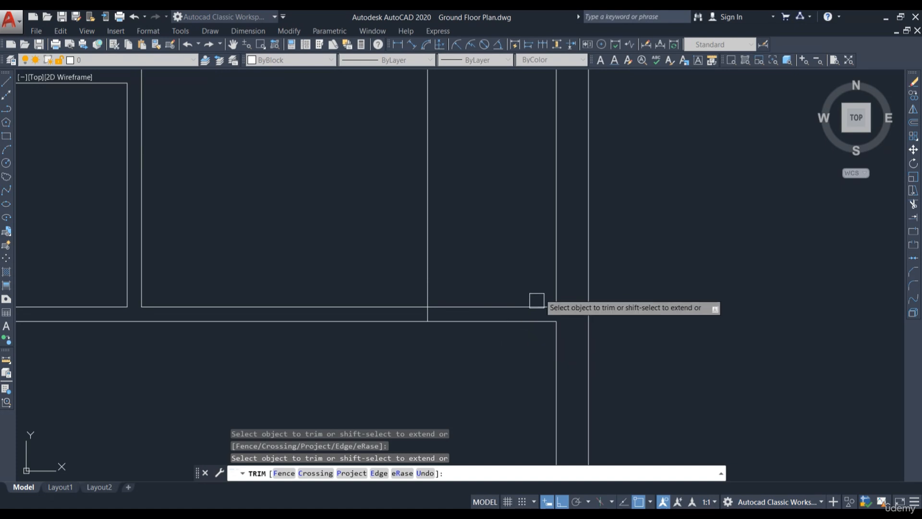
pyautogui.click(508, 342)
pyautogui.click(487, 270)
pyautogui.click(430, 266)
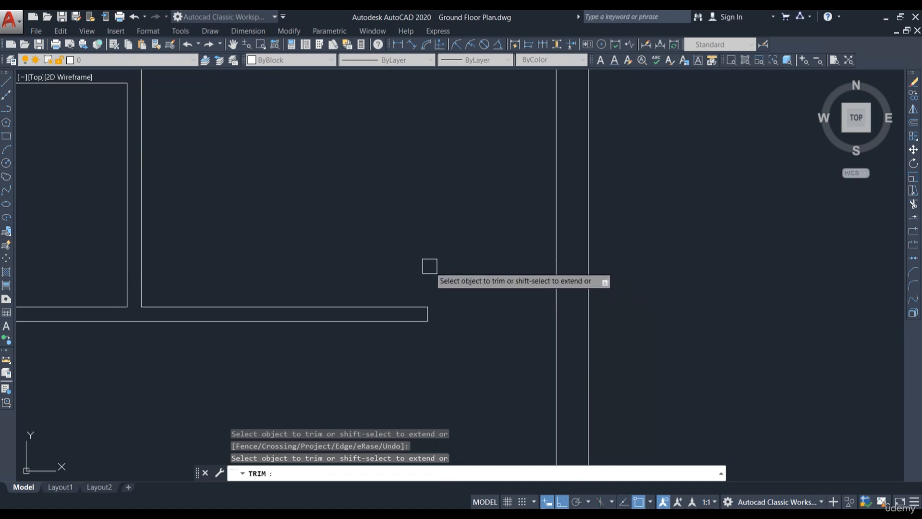
pyautogui.press('Escape')
# Step: Offset the lower room's right inner wall line 2'6" to the left
pyautogui.scroll(-4, 509, 269)
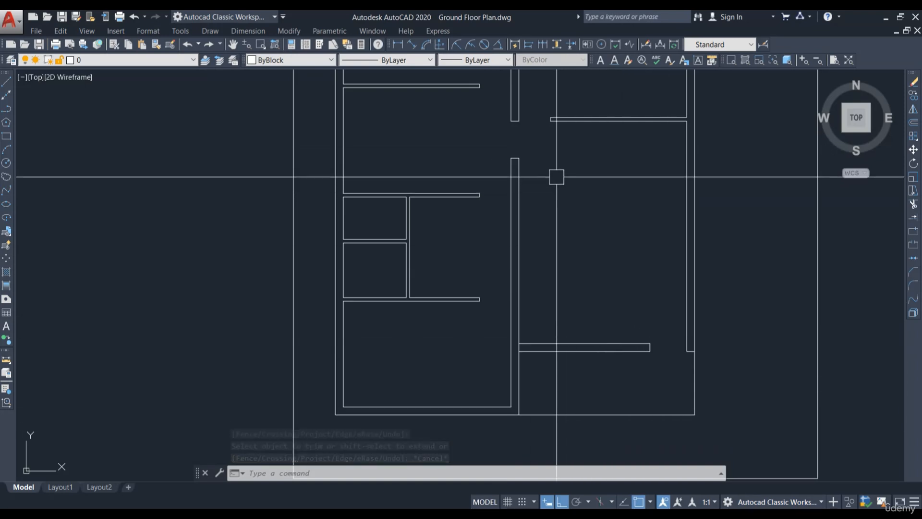
pyautogui.moveTo(486, 73); pyautogui.dragTo(471, 135, button='middle')
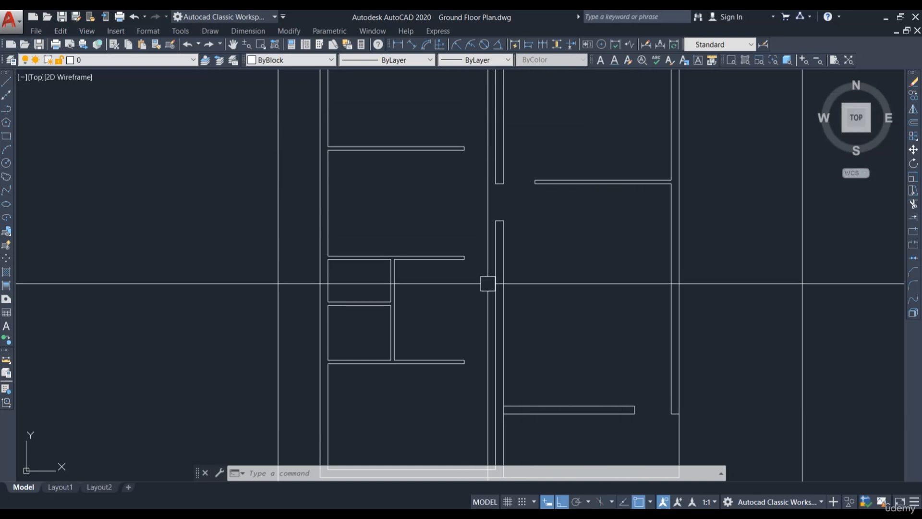
pyautogui.moveTo(463, 374); pyautogui.dragTo(481, 266, button='middle')
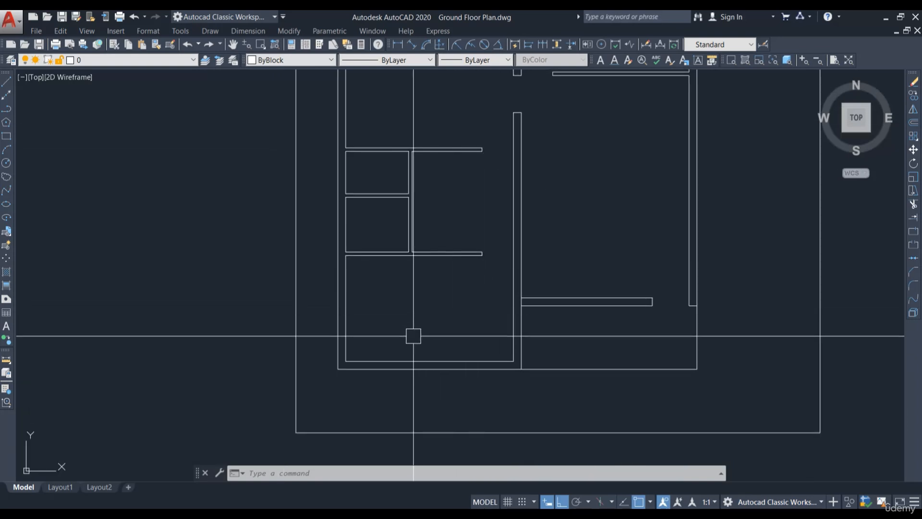
pyautogui.scroll(3, 412, 260)
pyautogui.moveTo(411, 226); pyautogui.dragTo(414, 263, button='middle')
pyautogui.scroll(2, 413, 263)
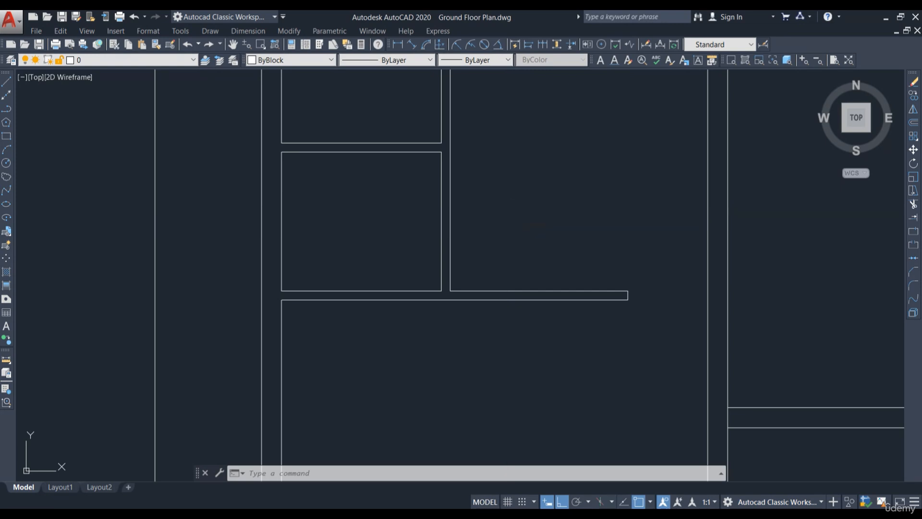
pyautogui.write('o')
pyautogui.press('Return')
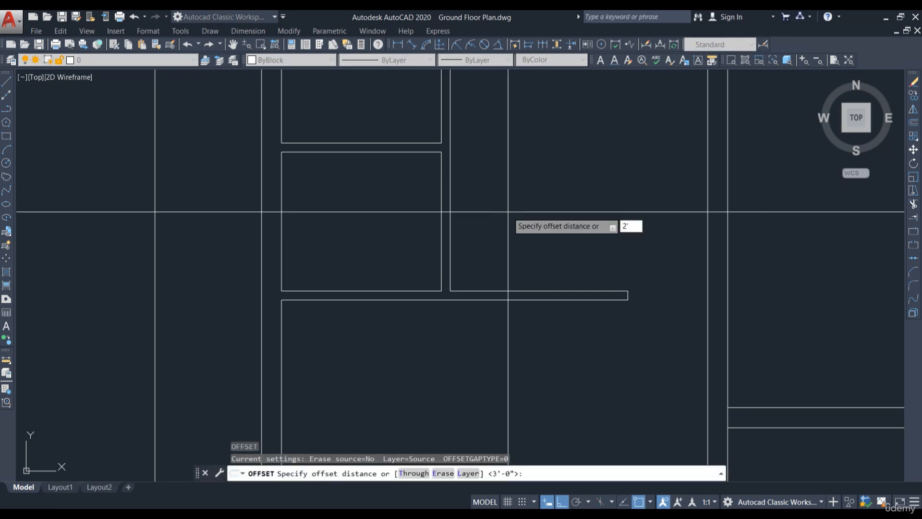
pyautogui.press('Return')
pyautogui.scroll(2, 431, 274)
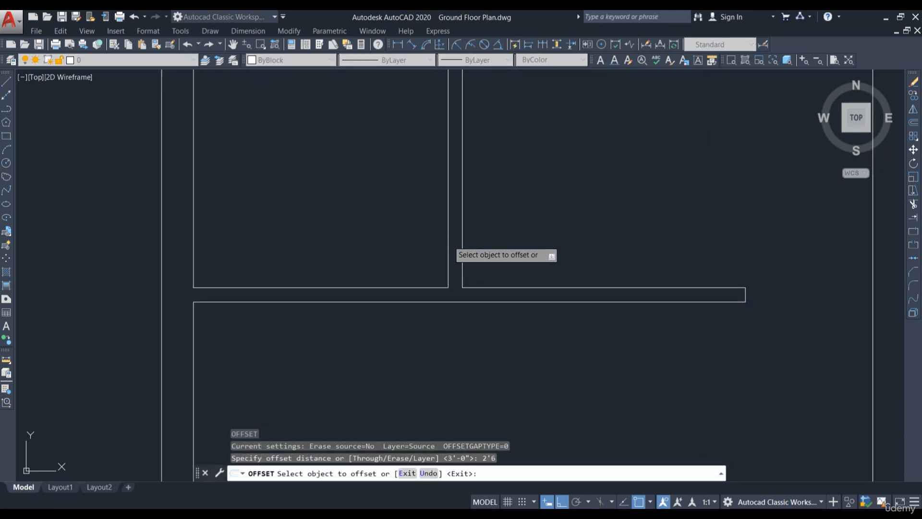
pyautogui.click(448, 241)
pyautogui.click(406, 261)
pyautogui.press('Escape')
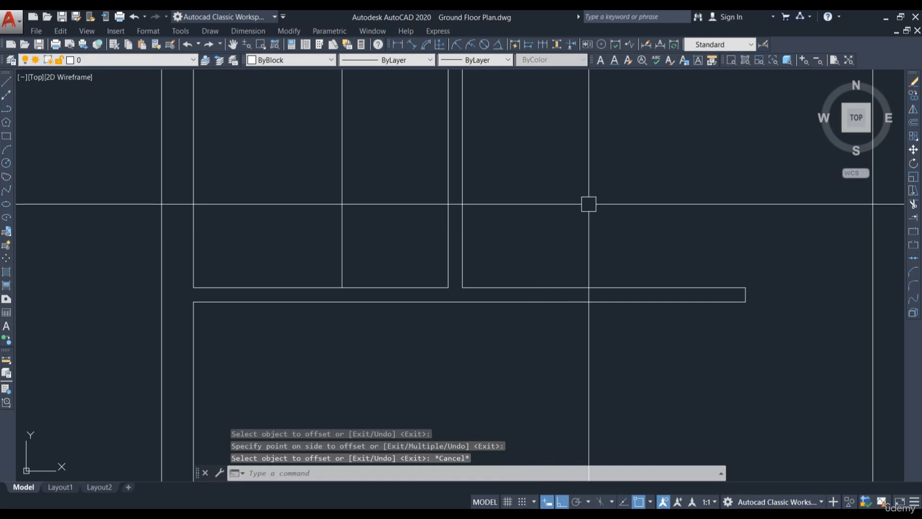
# Step: Trim the wall lines to cut a 2'6" opening at the right end of that room's lower wall, then leave Trim
pyautogui.write('tr')
pyautogui.press('Return')
pyautogui.press('Return')
pyautogui.keyDown('shift'); pyautogui.click(342, 260); pyautogui.keyUp('shift')
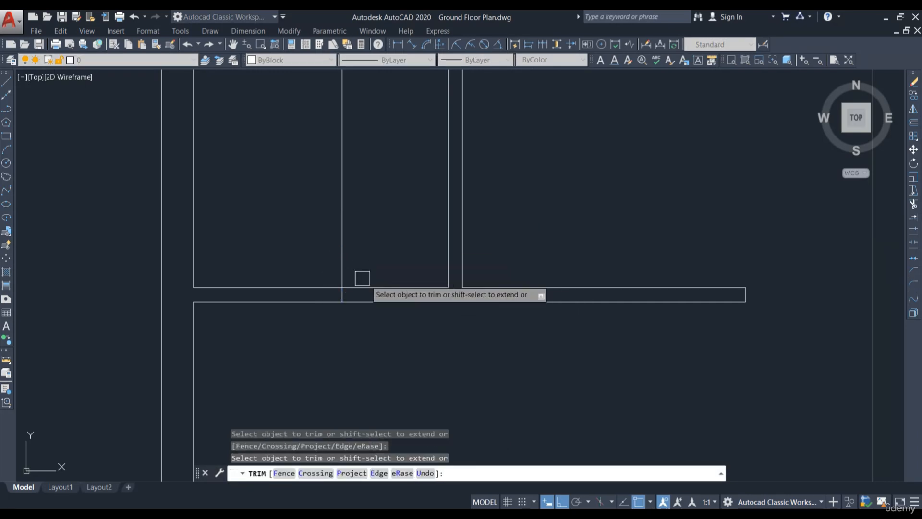
pyautogui.click(422, 316)
pyautogui.click(412, 270)
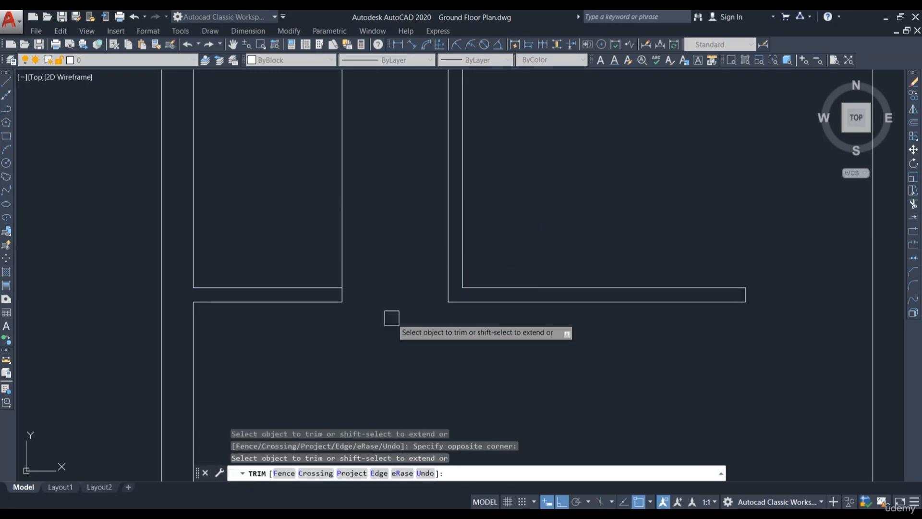
pyautogui.click(346, 227)
pyautogui.scroll(-4, 486, 331)
pyautogui.press('Escape')
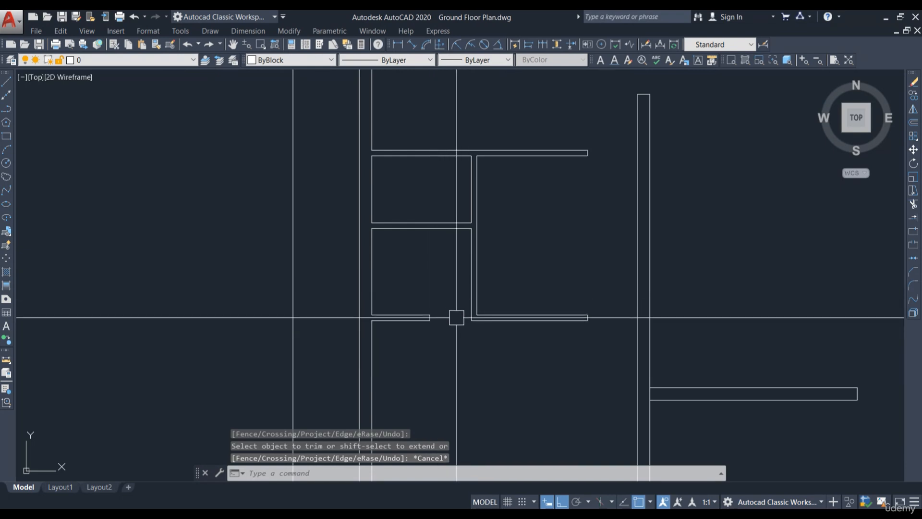
pyautogui.scroll(4, 456, 226)
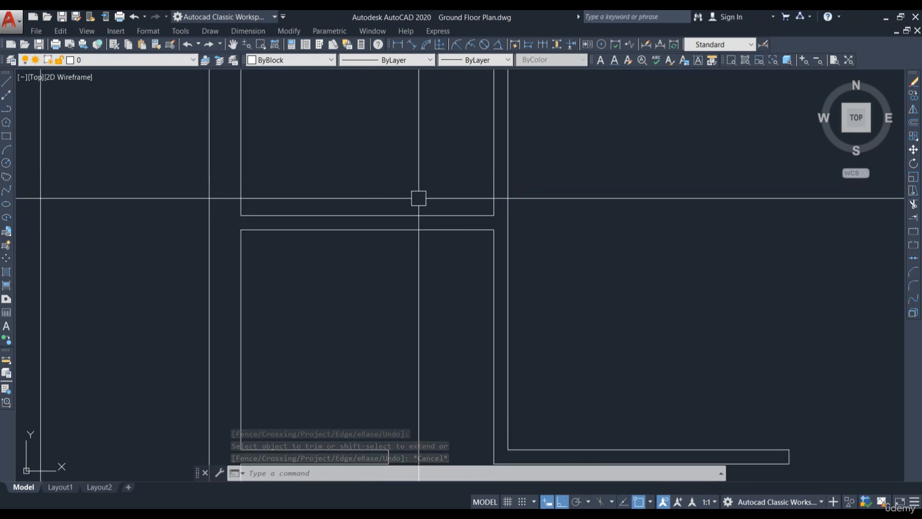
pyautogui.moveTo(475, 200); pyautogui.dragTo(463, 243, button='middle')
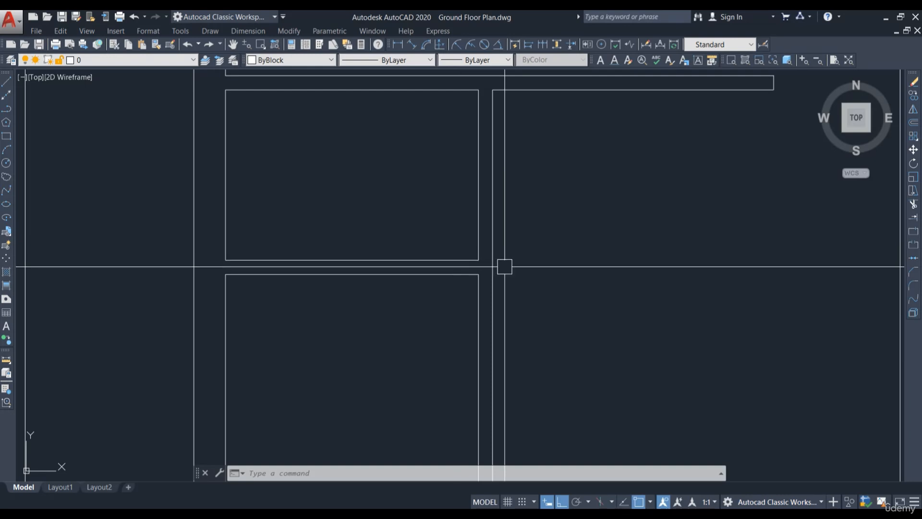
pyautogui.write('o')
pyautogui.press('Return')
pyautogui.press('Return')
pyautogui.click(478, 227)
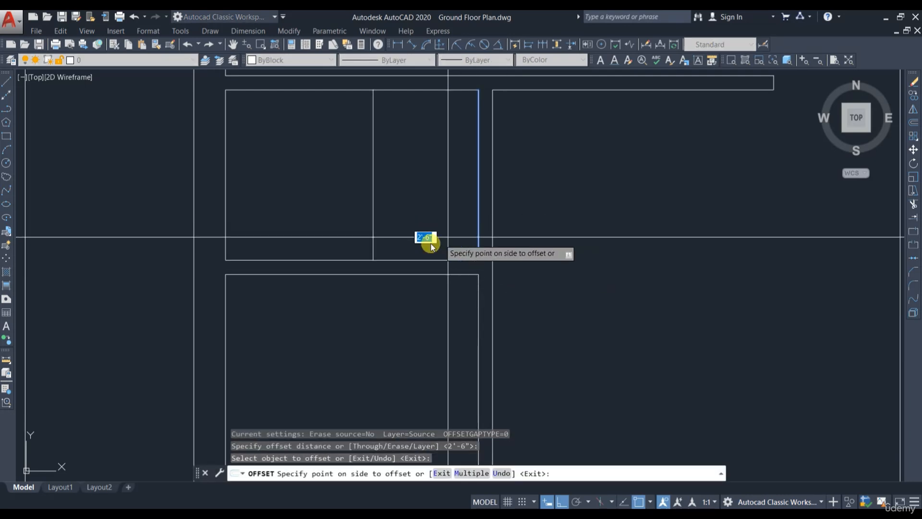
pyautogui.press('Escape')
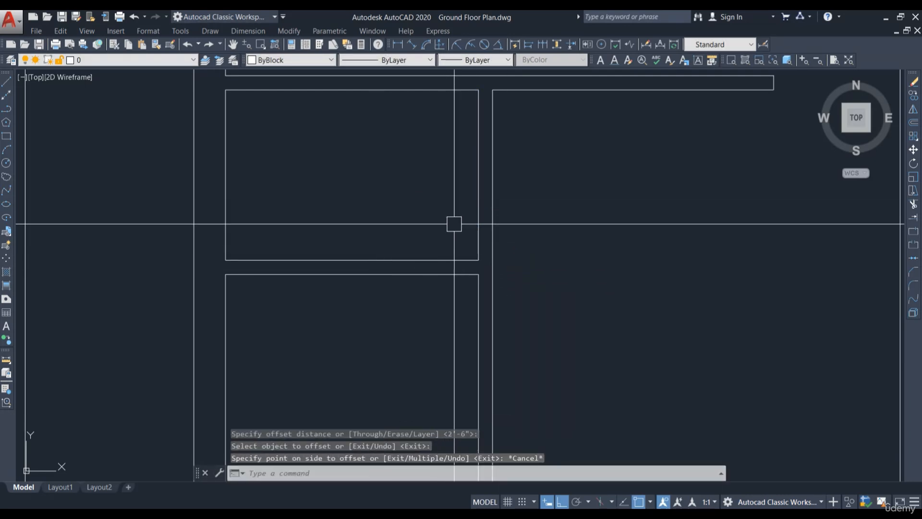
# Step: Offset the top-row room's right inner wall line 2'6" to the left, then leave Offset
pyautogui.write('o')
pyautogui.press('Return')
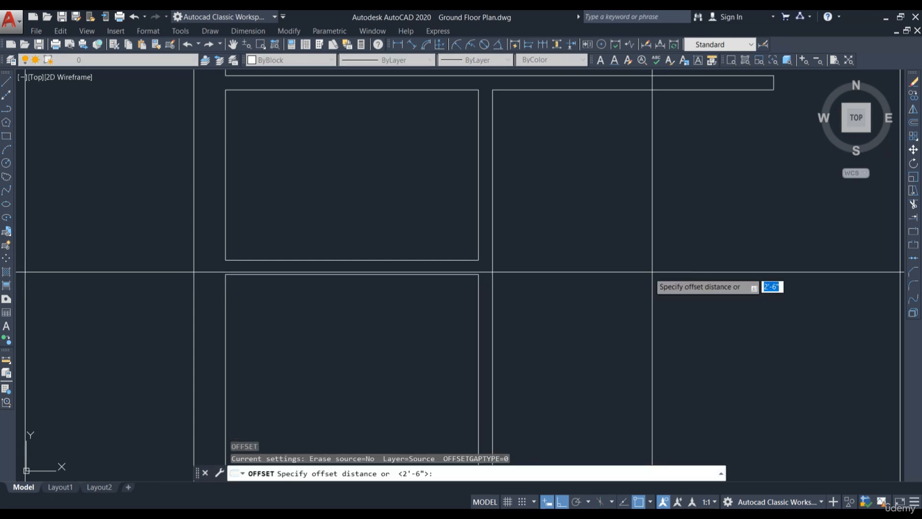
pyautogui.press('Return')
pyautogui.click(485, 223)
pyautogui.click(422, 241)
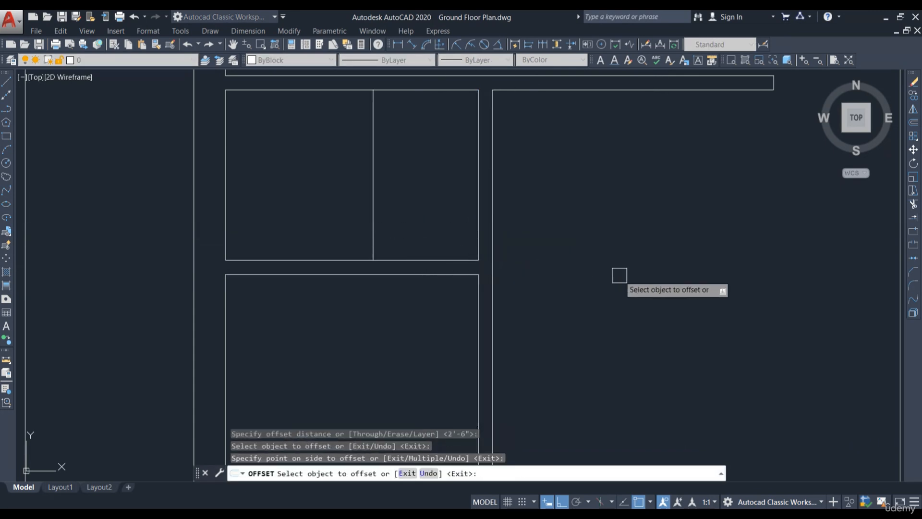
pyautogui.press('Escape')
# Step: Trim the new line and adjoining wall lines to form a 2'6" opening between the rooms, then leave Trim
pyautogui.write('tr')
pyautogui.press('Return')
pyautogui.press('Return')
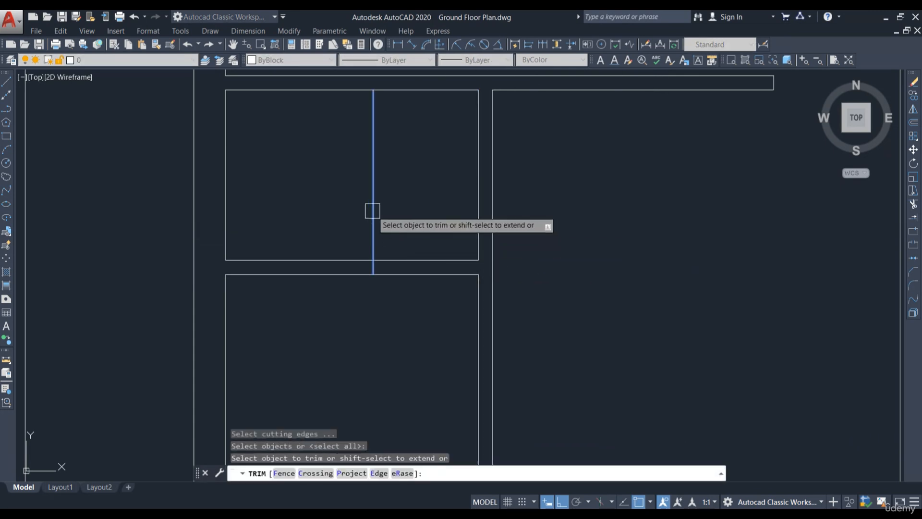
pyautogui.keyDown('shift'); pyautogui.click(373, 211); pyautogui.keyUp('shift')
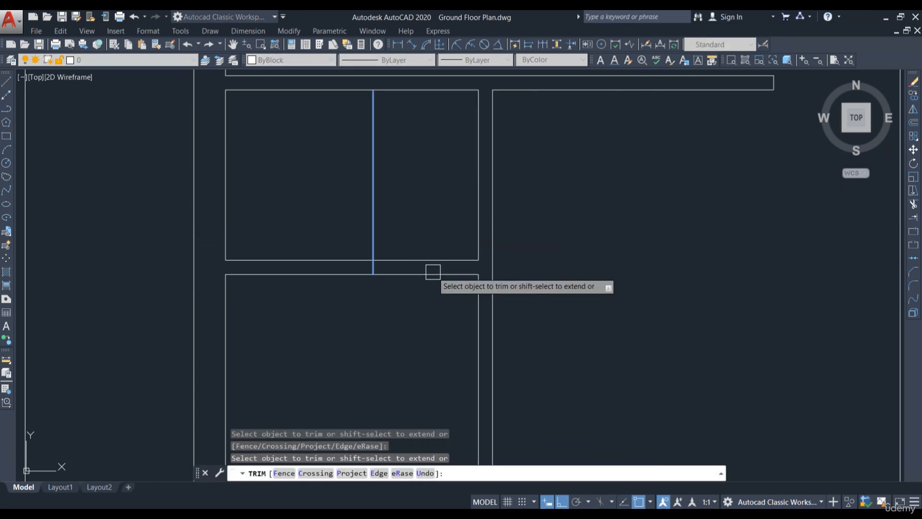
pyautogui.click(427, 300)
pyautogui.click(424, 235)
pyautogui.click(375, 212)
pyautogui.press('Escape')
# Step: Trim a leftover wall segment near the top of the plan, then leave Trim
pyautogui.scroll(-5, 570, 273)
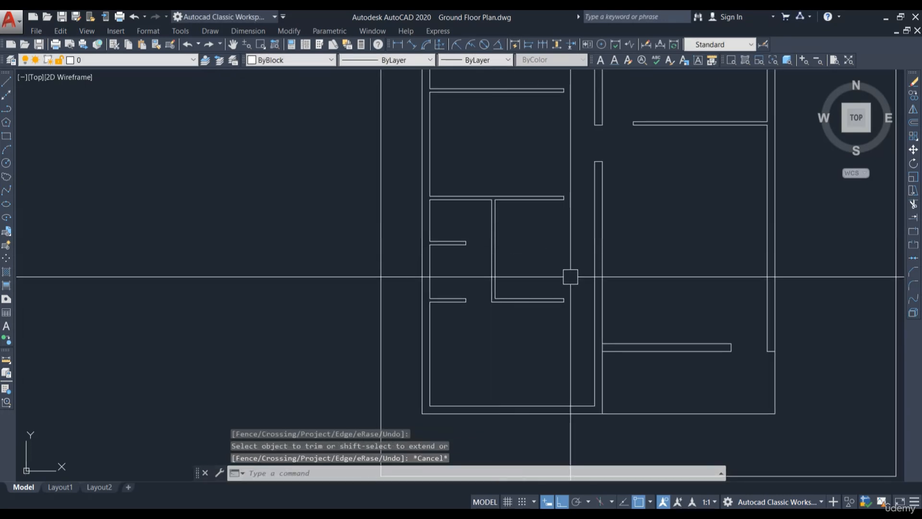
pyautogui.scroll(3, 570, 274)
pyautogui.moveTo(569, 273); pyautogui.dragTo(542, 284, button='middle')
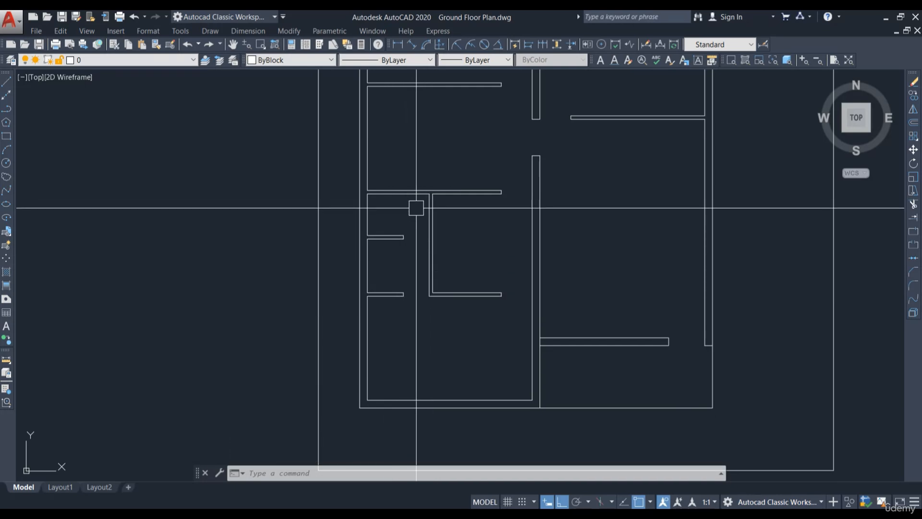
pyautogui.scroll(3, 374, 337)
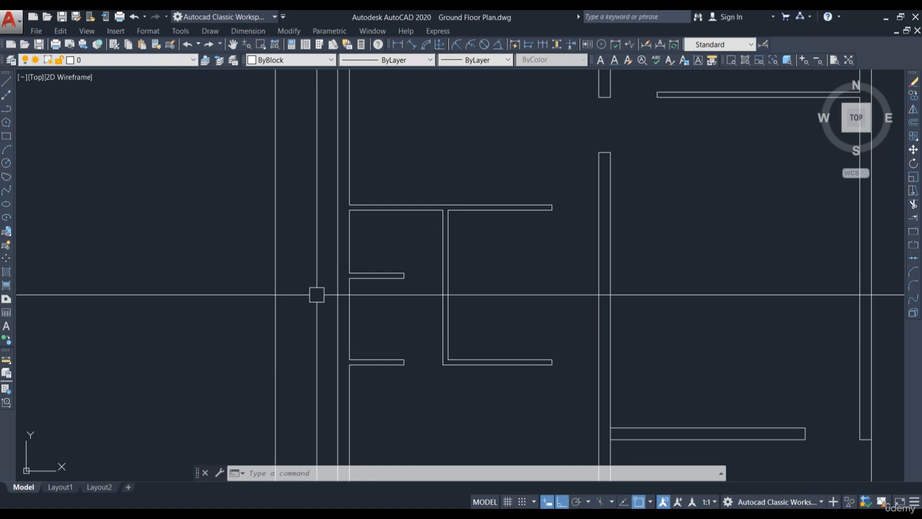
pyautogui.scroll(-2, 317, 294)
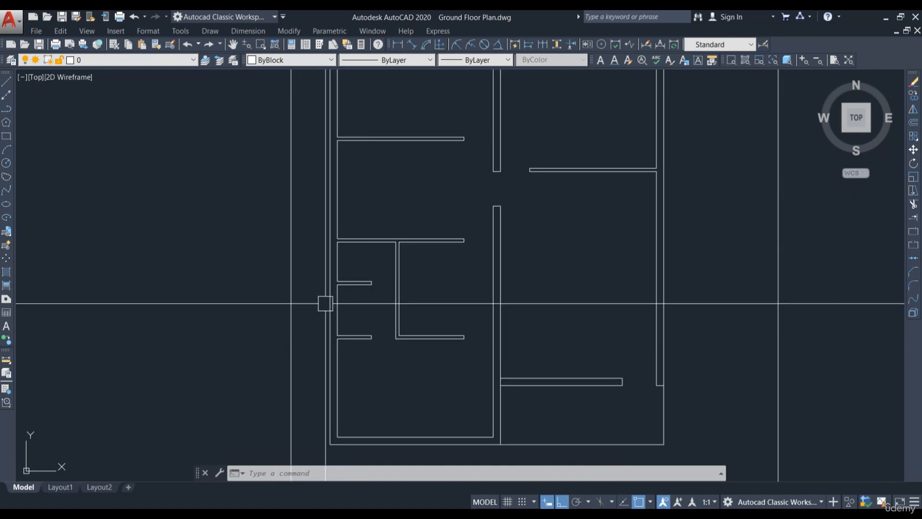
pyautogui.moveTo(570, 352); pyautogui.dragTo(458, 328, button='middle')
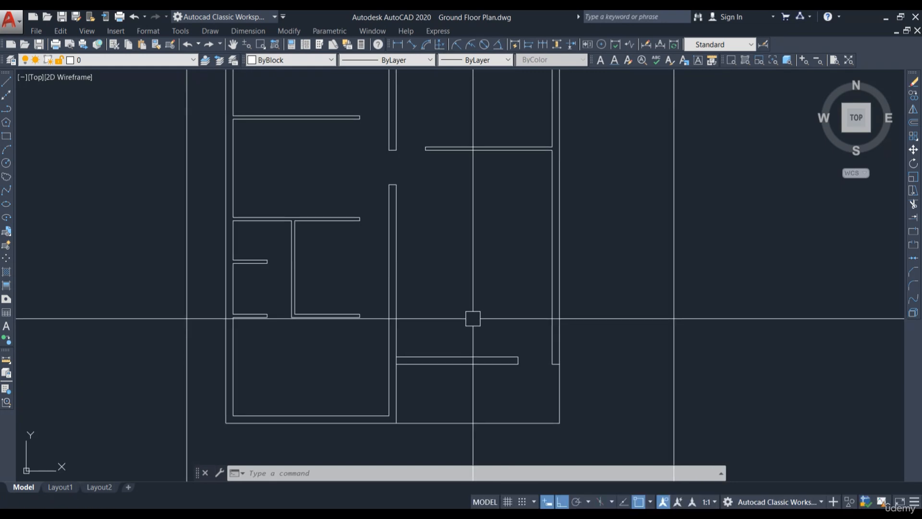
pyautogui.press('Return')
pyautogui.scroll(8, 478, 293)
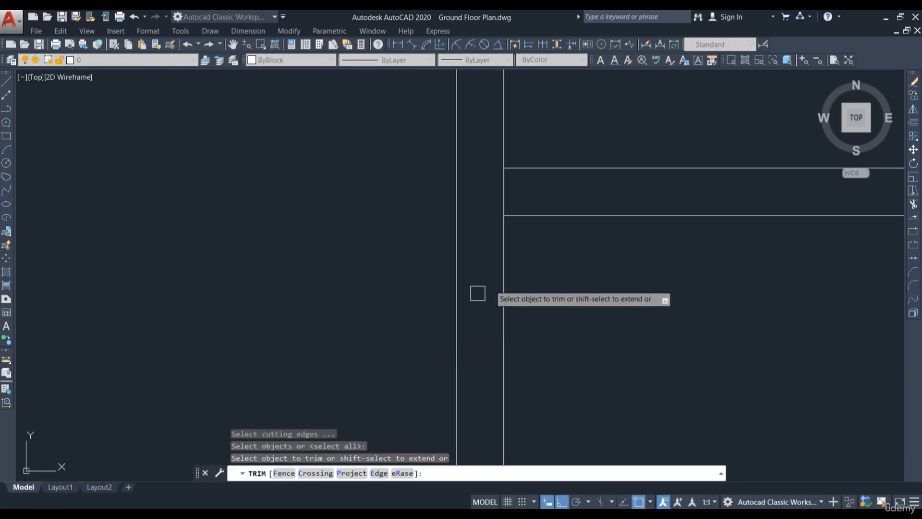
pyautogui.click(503, 192)
pyautogui.scroll(-6, 478, 253)
pyautogui.press('Escape')
# Step: Offset the top-left room's upper wall line 2'6" downward
pyautogui.scroll(-2, 475, 300)
pyautogui.moveTo(516, 240); pyautogui.dragTo(481, 325, button='middle')
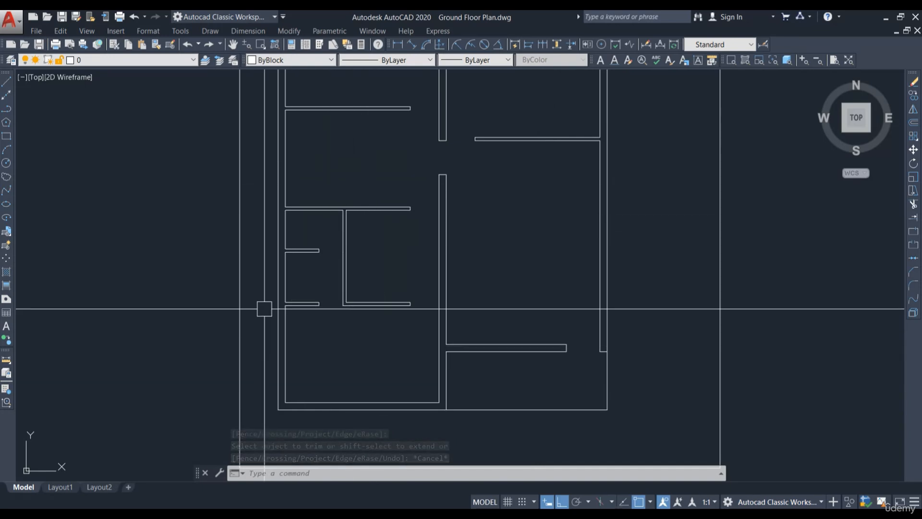
pyautogui.moveTo(411, 242); pyautogui.dragTo(411, 356, button='middle')
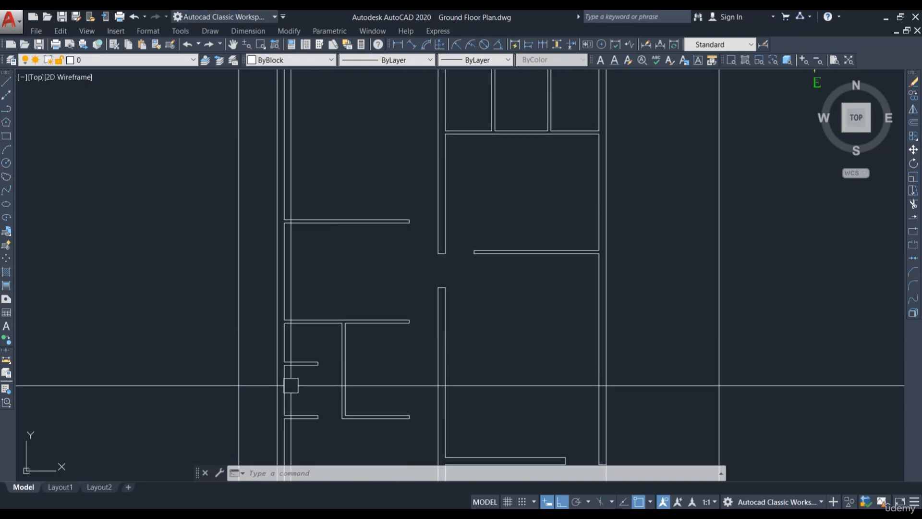
pyautogui.scroll(-2, 462, 299)
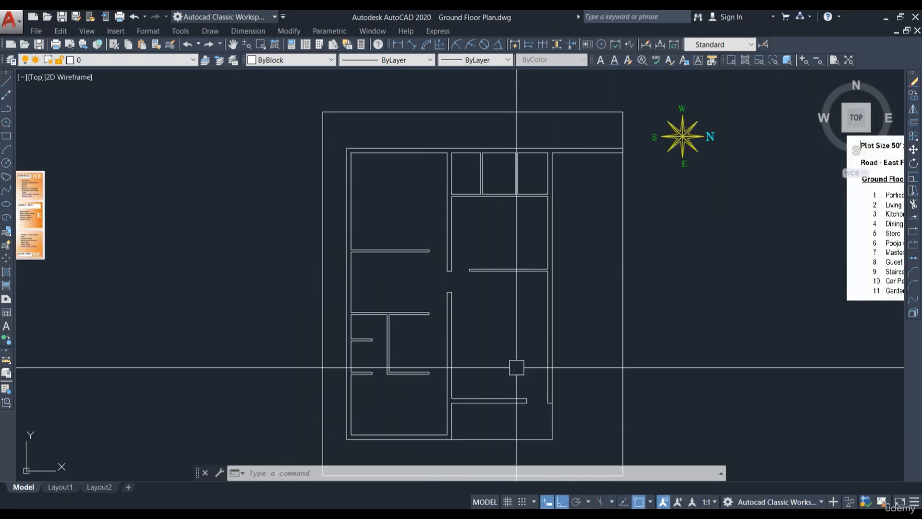
pyautogui.scroll(4, 434, 336)
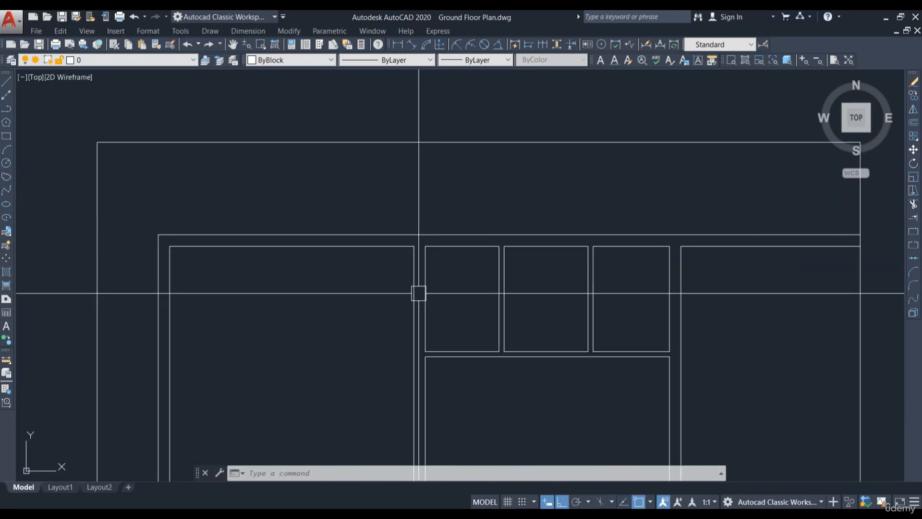
pyautogui.scroll(2, 416, 257)
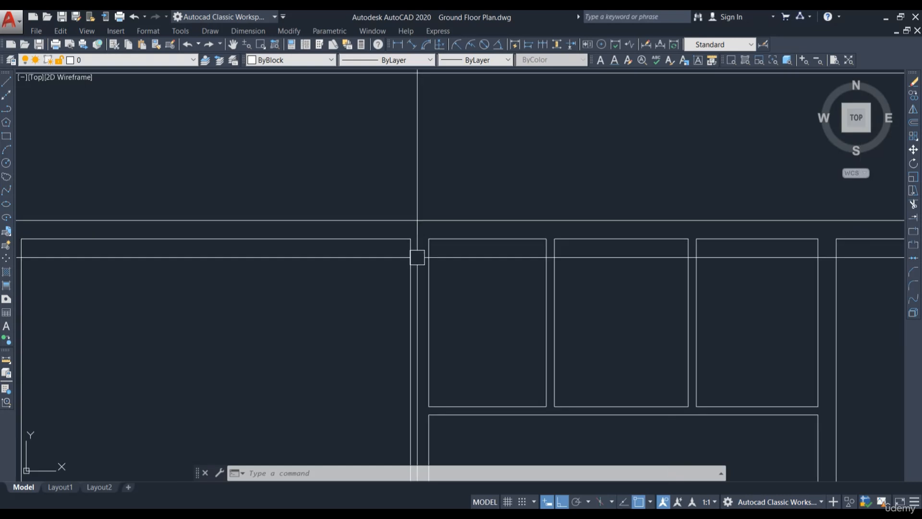
pyautogui.scroll(-4, 413, 260)
pyautogui.scroll(2, 557, 291)
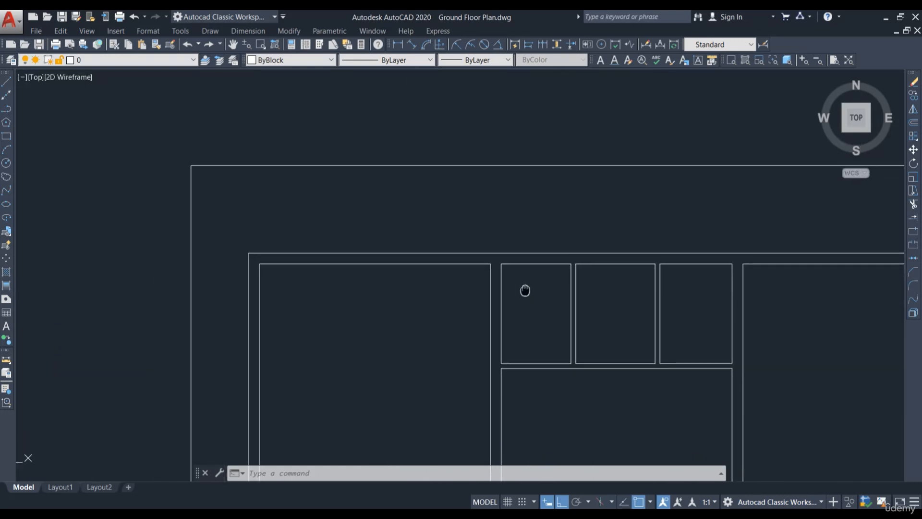
pyautogui.moveTo(503, 293); pyautogui.dragTo(494, 313, button='middle')
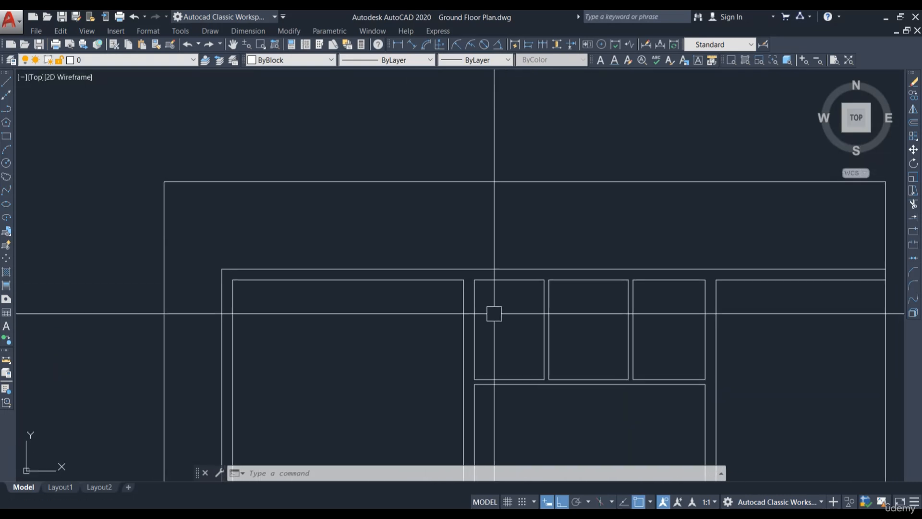
pyautogui.press('Return')
pyautogui.scroll(2, 480, 311)
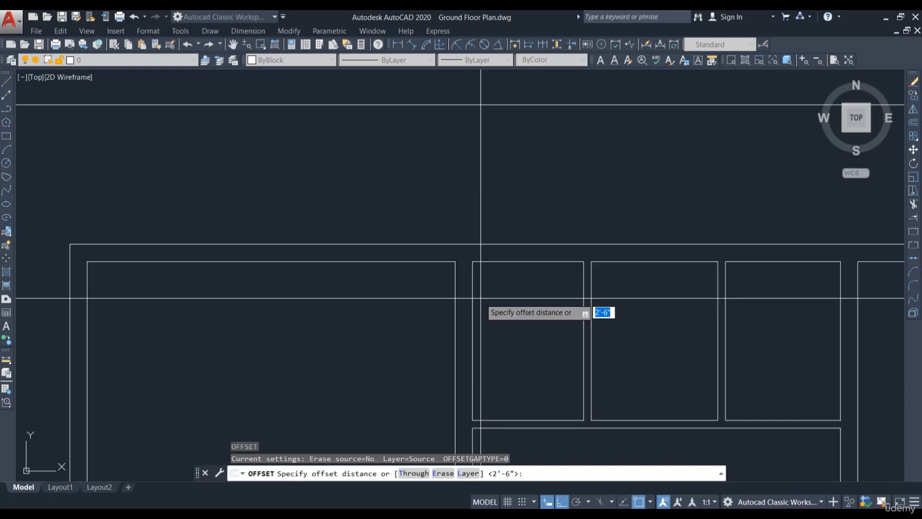
pyautogui.press('Return')
pyautogui.click(422, 262)
pyautogui.click(426, 313)
pyautogui.press('Escape')
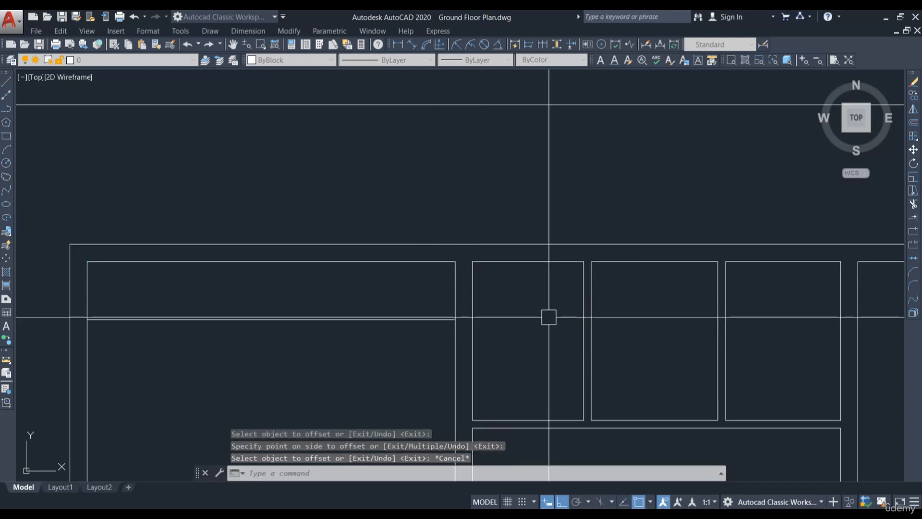
# Step: Trim the wall lines to open a 2'6" passage along the top-left room's upper side, then leave Trim
pyautogui.write('tr')
pyautogui.press('Return')
pyautogui.press('Return')
pyautogui.keyDown('shift'); pyautogui.click(422, 320); pyautogui.keyUp('shift')
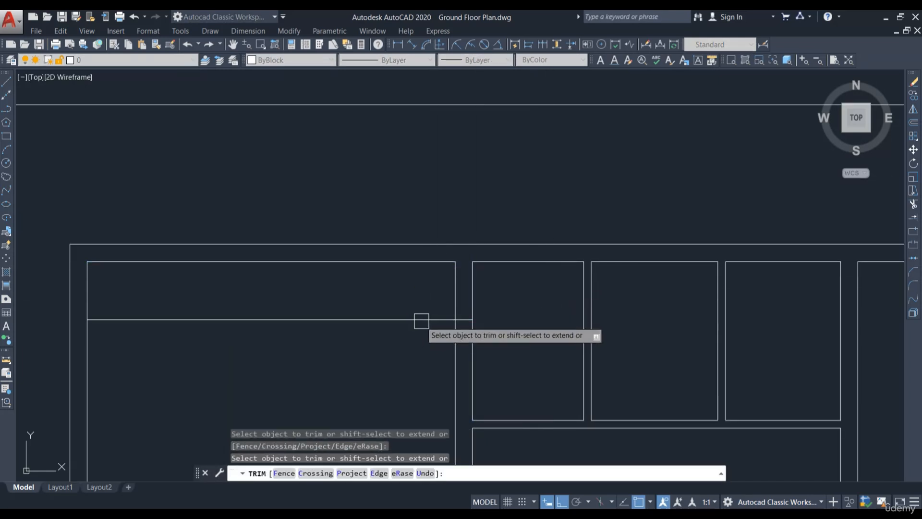
pyautogui.click(495, 291)
pyautogui.click(437, 282)
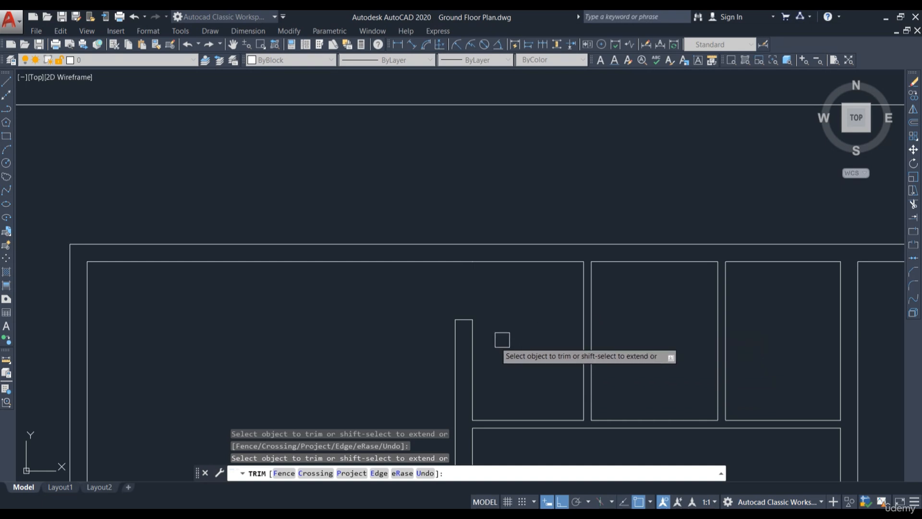
pyautogui.moveTo(584, 300)
pyautogui.mouseDown(button='middle')
pyautogui.moveTo(529, 331)
pyautogui.moveTo(578, 326)
pyautogui.moveTo(565, 319)
pyautogui.mouseUp(button='middle')
pyautogui.press('Escape')
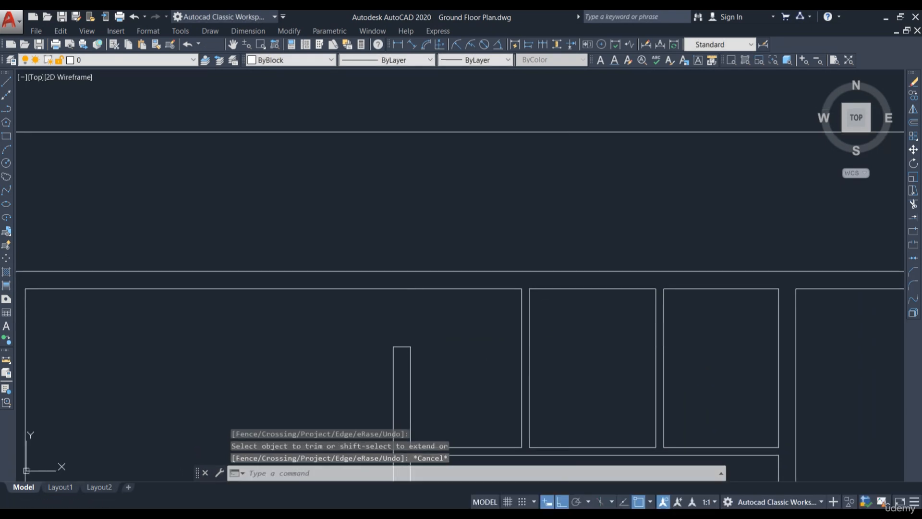
pyautogui.write('o')
pyautogui.press('Return')
pyautogui.press('Return')
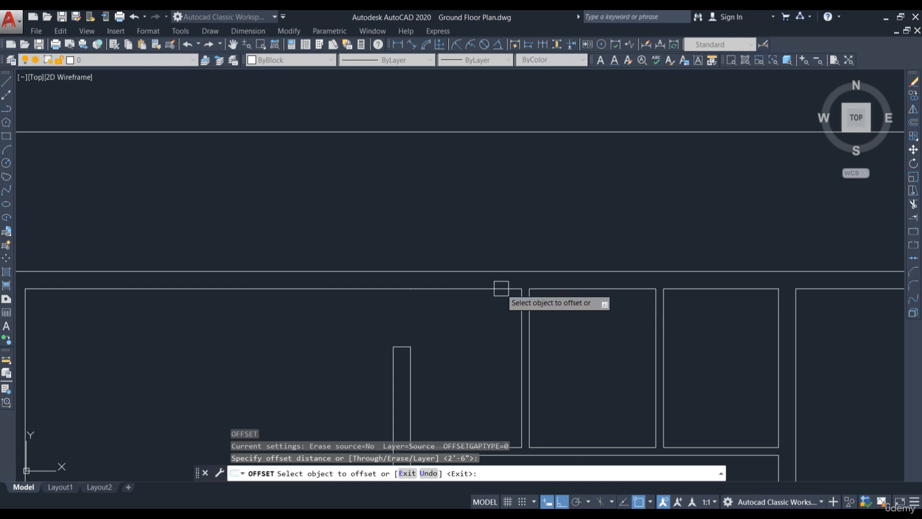
pyautogui.press('Escape')
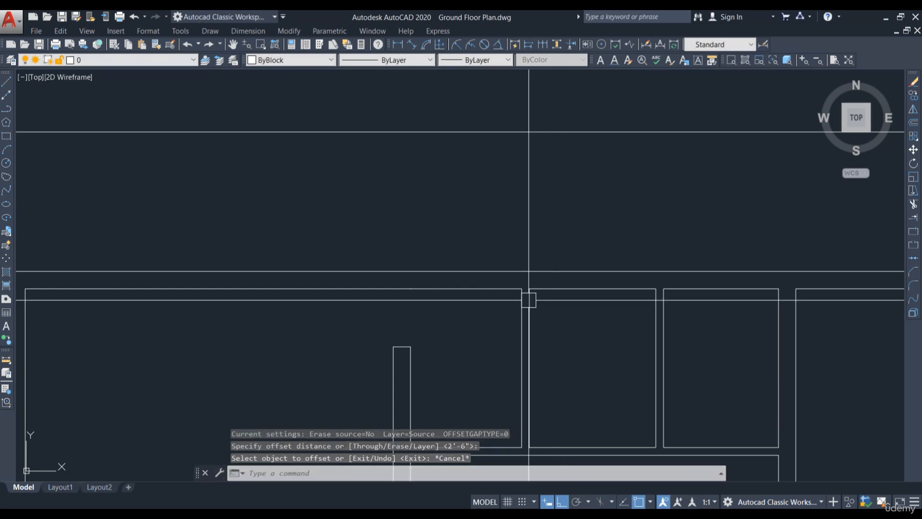
# Step: Offset the same room's top wall line 2'6" downward again
pyautogui.write('o')
pyautogui.press('Return')
pyautogui.press('Return')
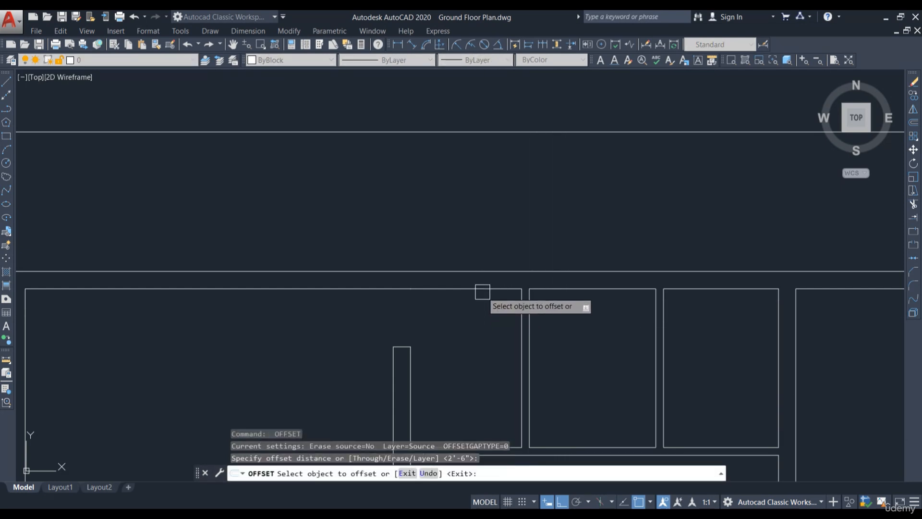
pyautogui.click(482, 289)
pyautogui.click(488, 315)
pyautogui.press('Escape')
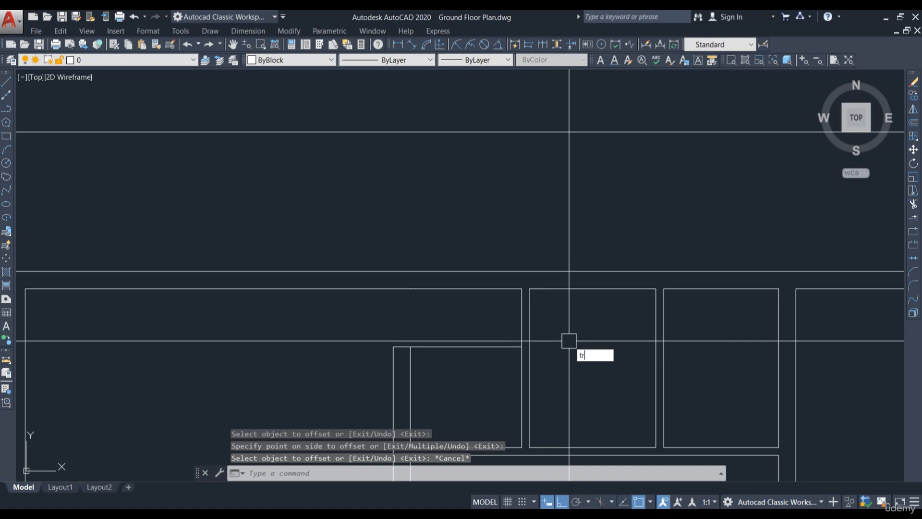
# Step: Trim the wall lines to cut a second 2'6" passage along that room's top side, then leave Trim
pyautogui.write('tr')
pyautogui.press('Return')
pyautogui.press('Return')
pyautogui.keyDown('shift'); pyautogui.click(496, 348); pyautogui.keyUp('shift')
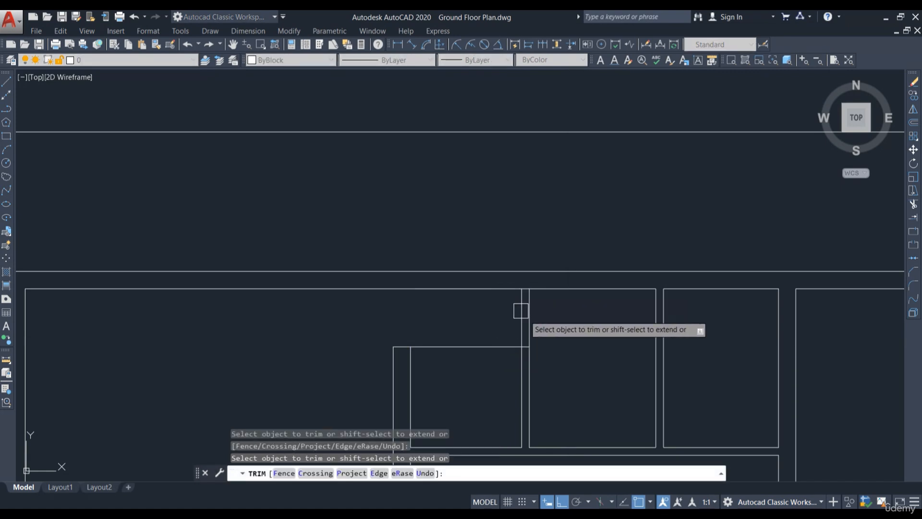
pyautogui.click(538, 318)
pyautogui.click(505, 315)
pyautogui.click(487, 346)
pyautogui.press('Escape')
# Step: Offset the top-middle room's left wall line 2'6" to the right
pyautogui.scroll(-2, 467, 308)
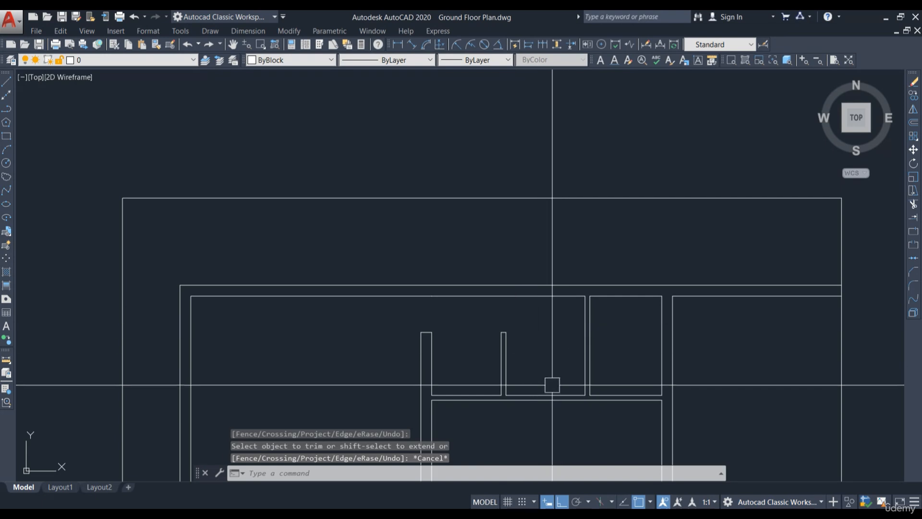
pyautogui.moveTo(563, 367)
pyautogui.mouseDown(button='middle')
pyautogui.moveTo(493, 342)
pyautogui.moveTo(518, 343)
pyautogui.moveTo(479, 347)
pyautogui.moveTo(471, 277)
pyautogui.moveTo(486, 276)
pyautogui.mouseUp(button='middle')
pyautogui.scroll(-4, 452, 337)
pyautogui.scroll(6, 454, 338)
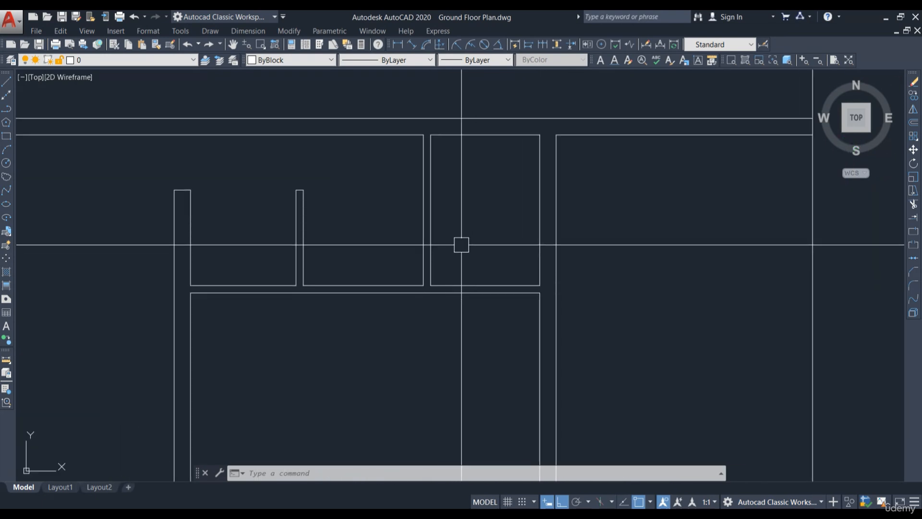
pyautogui.write('o')
pyautogui.press('Return')
# Step: Trim the wall lines to cut a 2'6" opening at the left end of that room's lower wall, then leave Trim
pyautogui.press('Return')
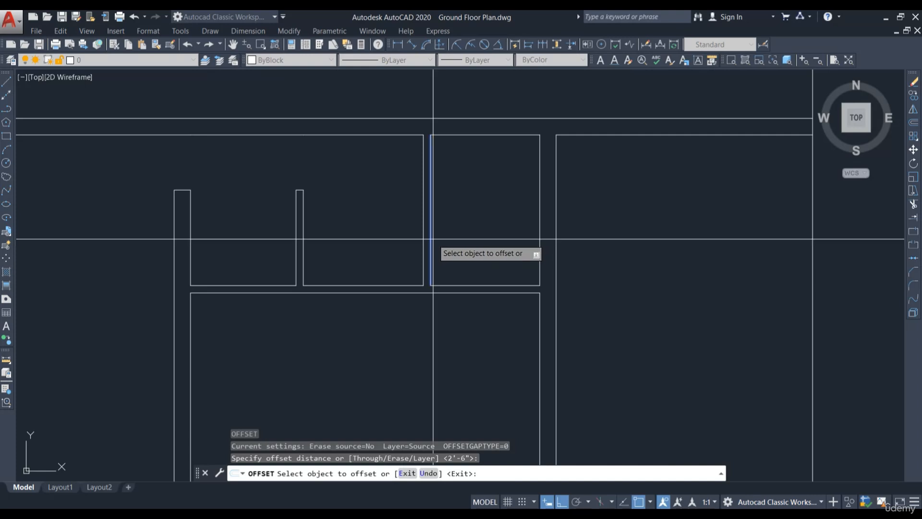
pyautogui.click(433, 238)
pyautogui.click(480, 240)
pyautogui.press('Escape')
pyautogui.moveTo(489, 235); pyautogui.dragTo(468, 269, button='middle')
pyautogui.write('tr')
pyautogui.press('Return')
pyautogui.press('Return')
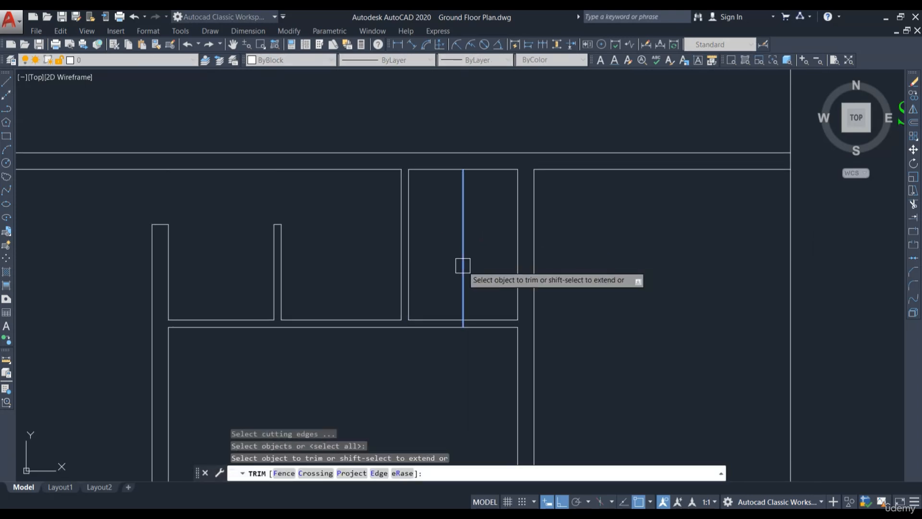
pyautogui.click(463, 266)
pyautogui.scroll(2, 411, 303)
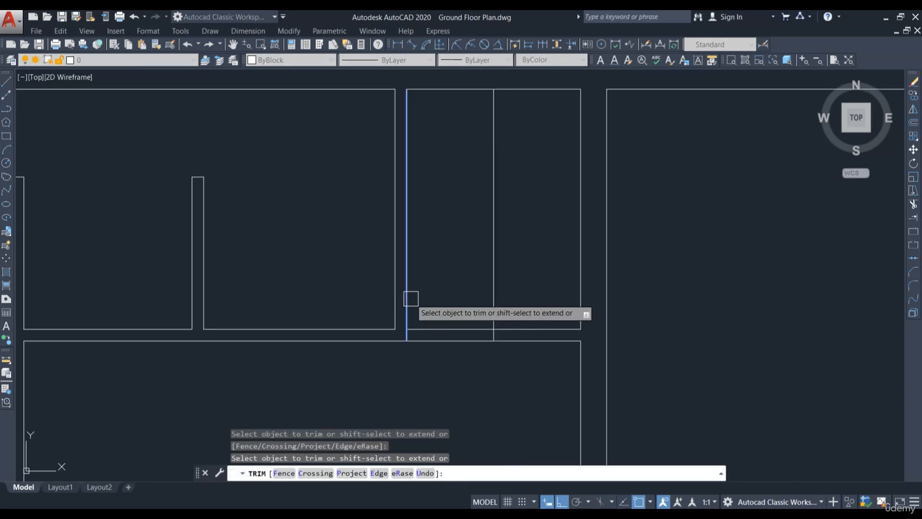
pyautogui.click(427, 306)
pyautogui.click(484, 245)
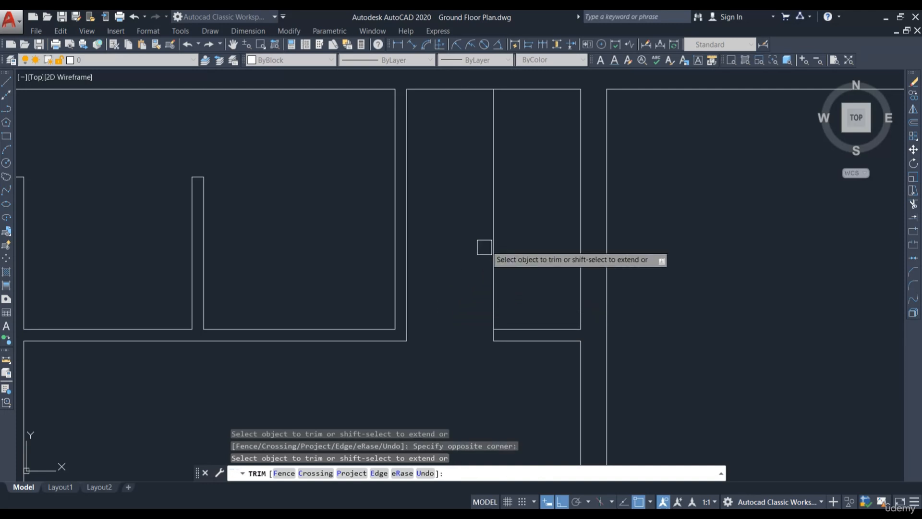
pyautogui.scroll(-3, 568, 256)
pyautogui.press('Escape')
pyautogui.scroll(-5, 568, 256)
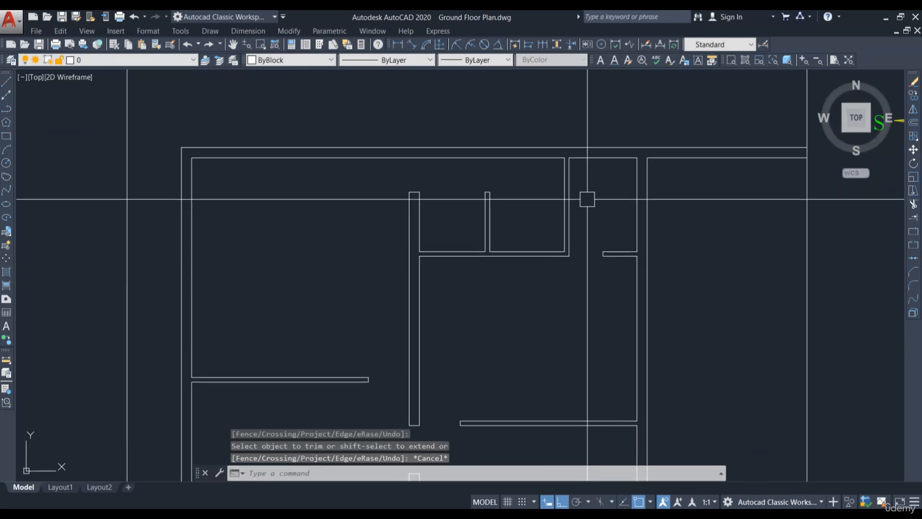
pyautogui.moveTo(593, 388); pyautogui.dragTo(583, 380, button='middle')
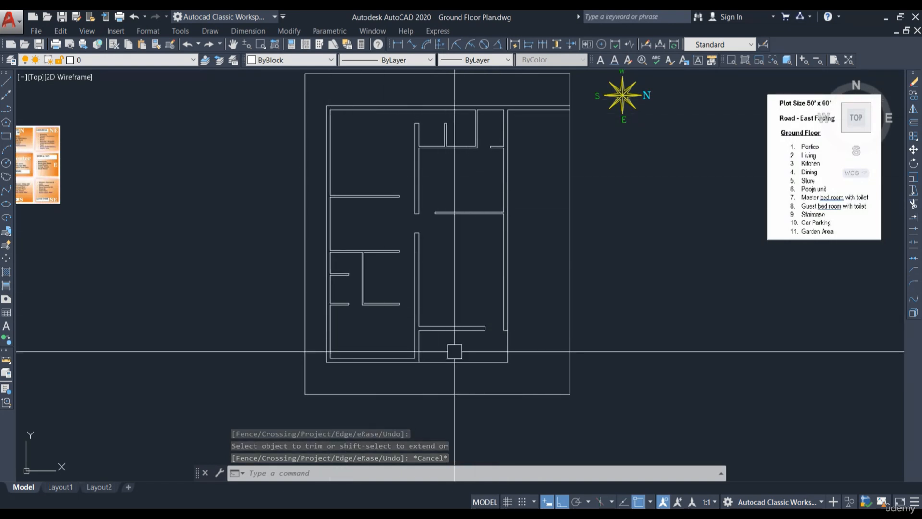
# Step: Trim and erase the leftover horizontal line extensions running past the building's top-right corner
pyautogui.moveTo(523, 188); pyautogui.dragTo(513, 317, button='middle')
pyautogui.write('tr')
pyautogui.press('Return')
pyautogui.scroll(6, 494, 219)
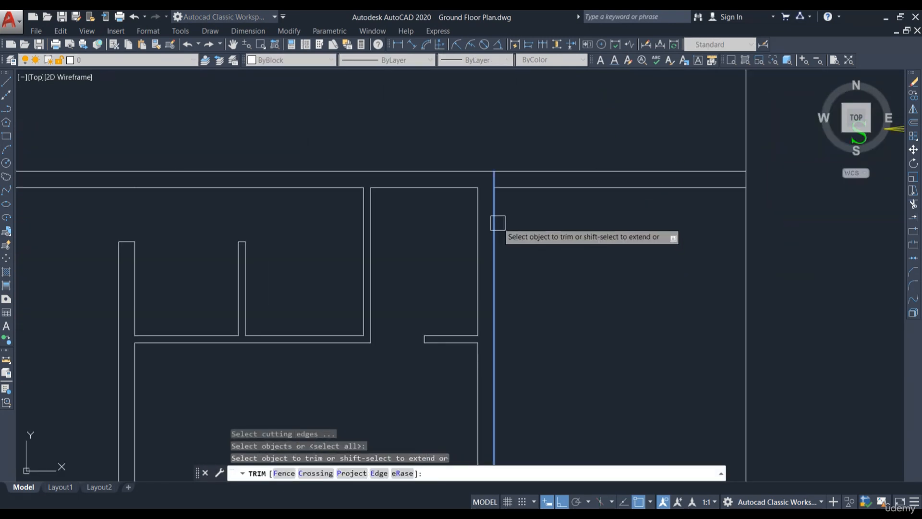
pyautogui.click(585, 160)
pyautogui.click(561, 209)
pyautogui.press('Escape')
pyautogui.click(605, 190)
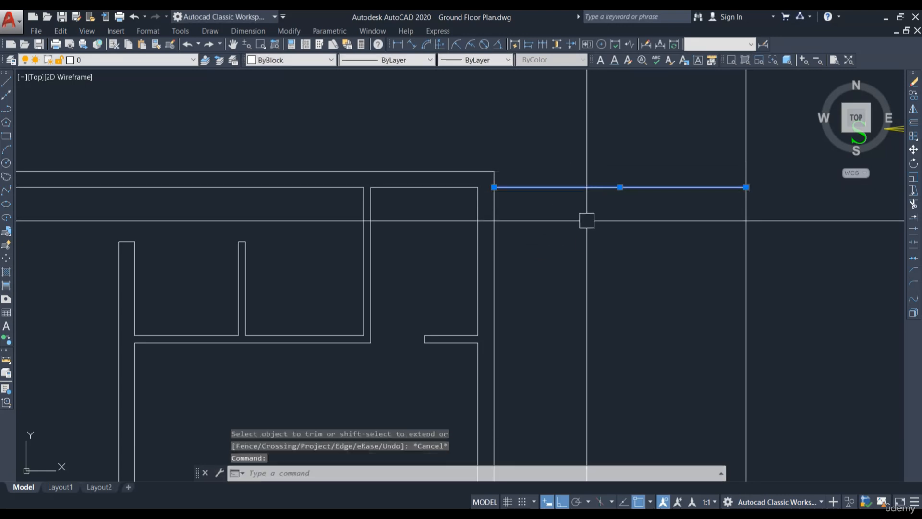
pyautogui.write('e')
pyautogui.press('Return')
# Step: Move the room list image closer to the plot, beside its right edge
pyautogui.scroll(-5, 603, 179)
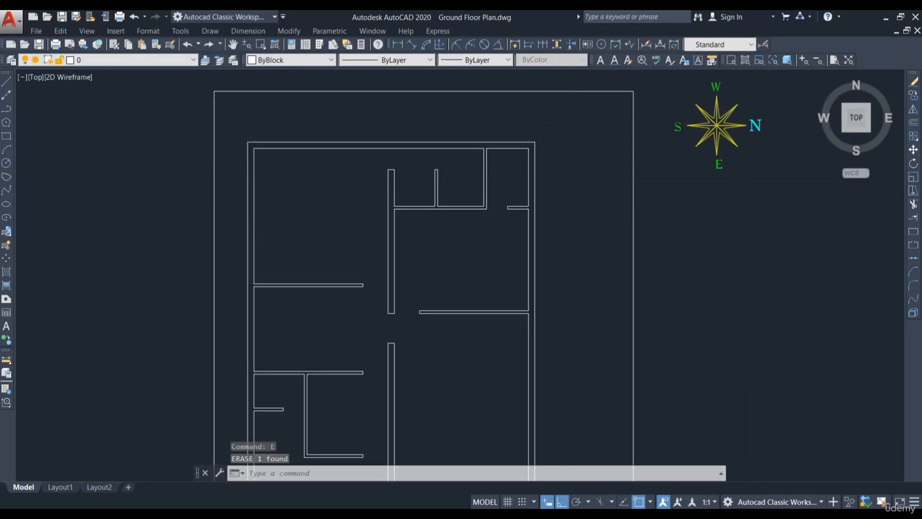
pyautogui.scroll(-3, 543, 212)
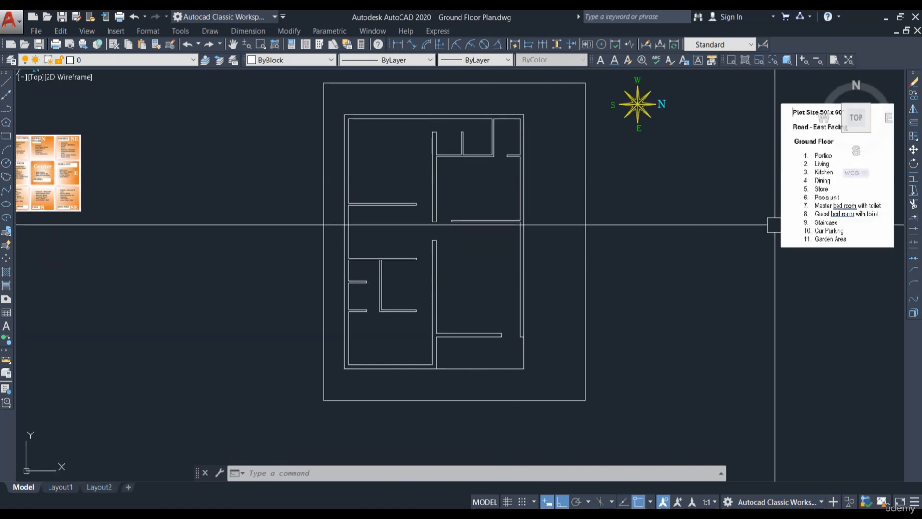
pyautogui.moveTo(771, 223); pyautogui.dragTo(680, 222, button='middle')
pyautogui.click(773, 249)
pyautogui.click(766, 269)
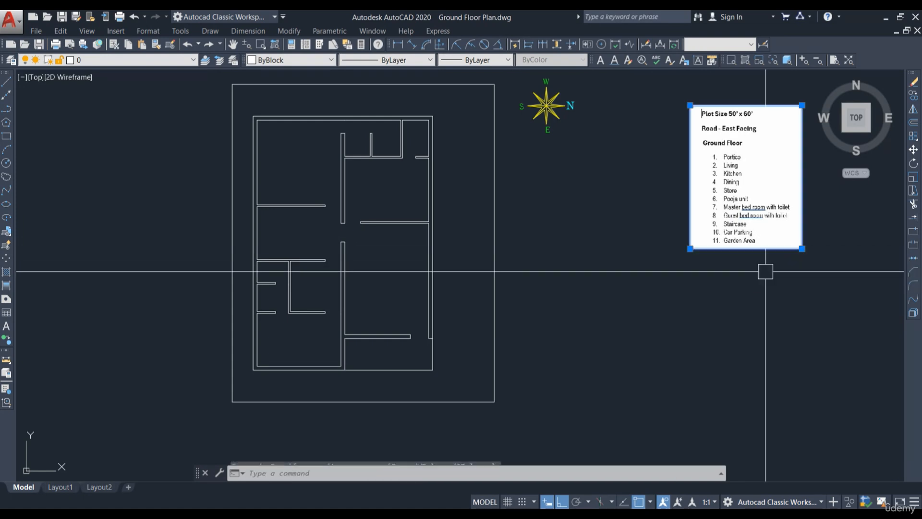
pyautogui.write('m')
pyautogui.press('Return')
pyautogui.click(802, 228)
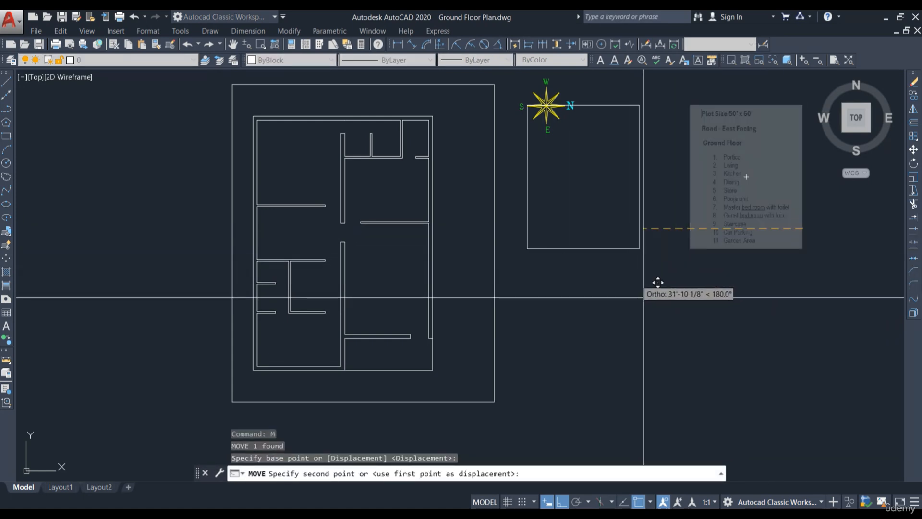
pyautogui.click(557, 501)
pyautogui.click(647, 312)
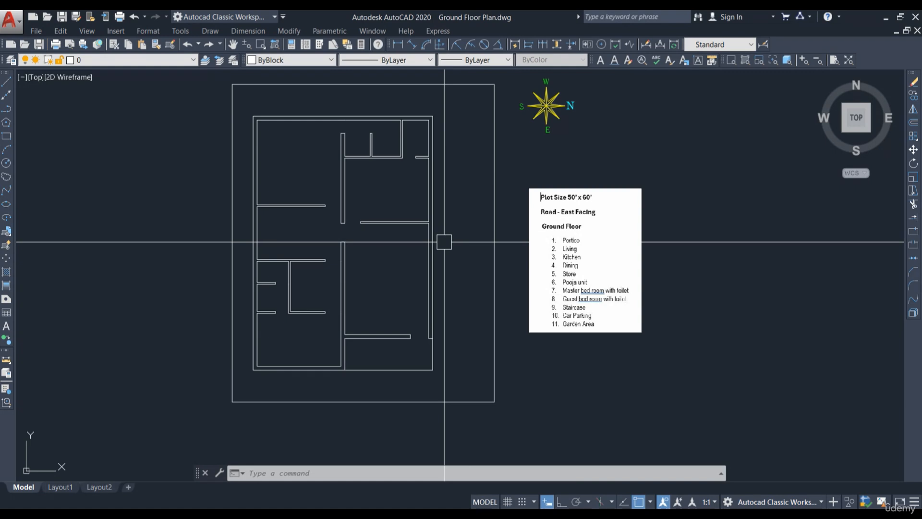
# Step: Offset the right exterior wall's inner line 4' toward the interior
pyautogui.scroll(2, 580, 277)
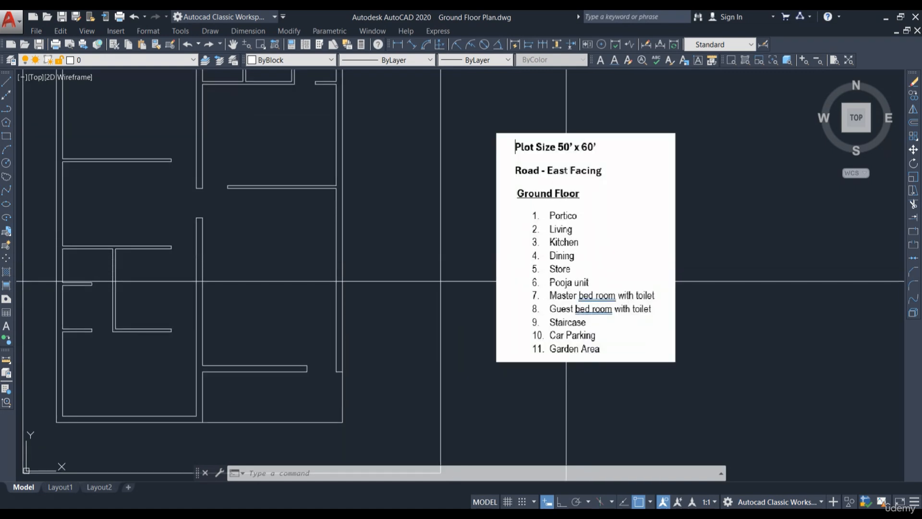
pyautogui.scroll(-2, 599, 275)
pyautogui.scroll(2, 585, 297)
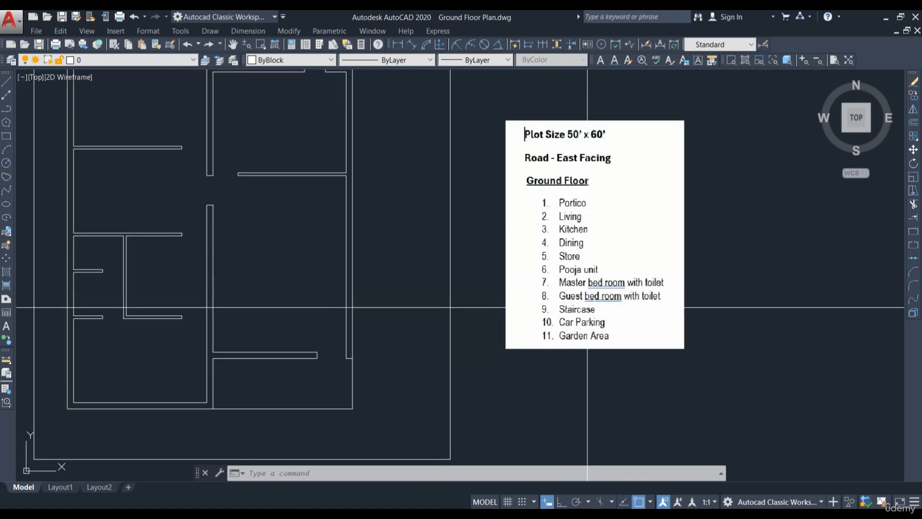
pyautogui.scroll(-2, 345, 251)
pyautogui.moveTo(350, 251); pyautogui.dragTo(350, 277, button='middle')
pyautogui.scroll(2, 531, 304)
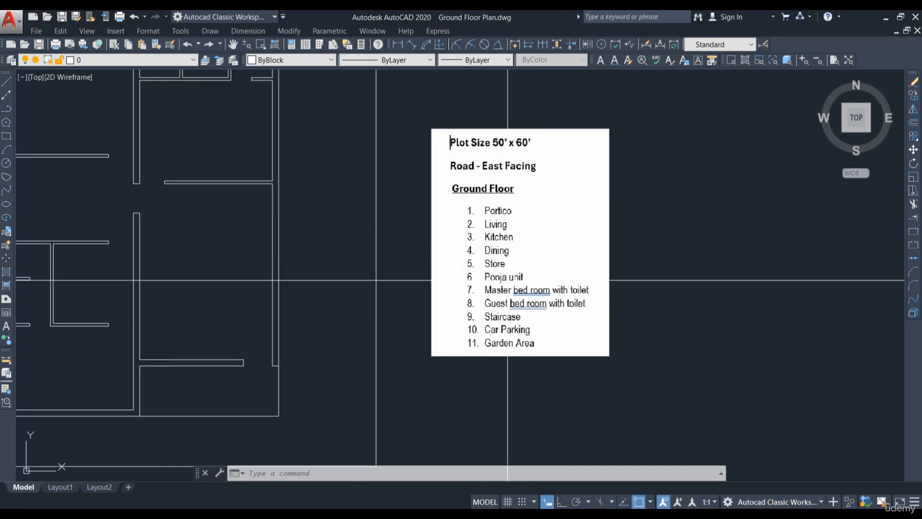
pyautogui.moveTo(206, 275)
pyautogui.mouseDown(button='middle')
pyautogui.moveTo(214, 288)
pyautogui.moveTo(349, 322)
pyautogui.mouseUp(button='middle')
pyautogui.moveTo(364, 245); pyautogui.dragTo(438, 296, button='middle')
pyautogui.moveTo(449, 395); pyautogui.dragTo(447, 379, button='middle')
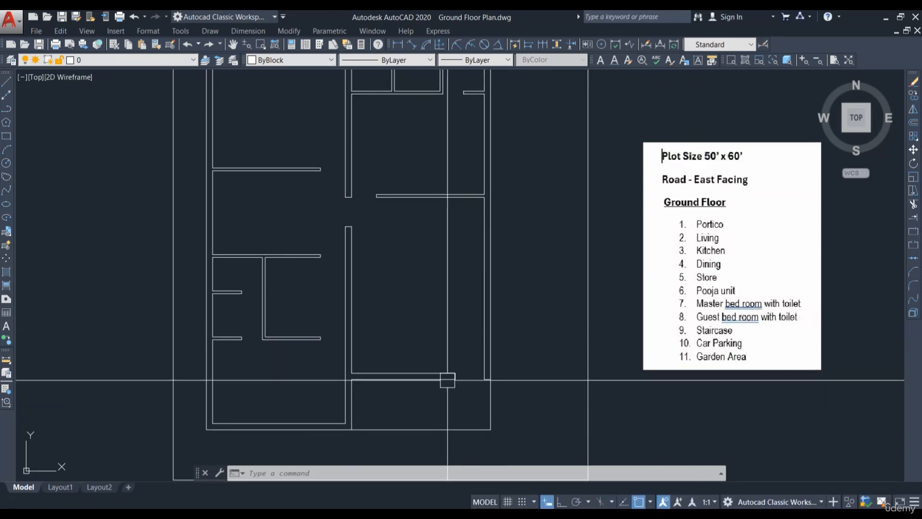
pyautogui.moveTo(449, 275); pyautogui.dragTo(424, 304, button='middle')
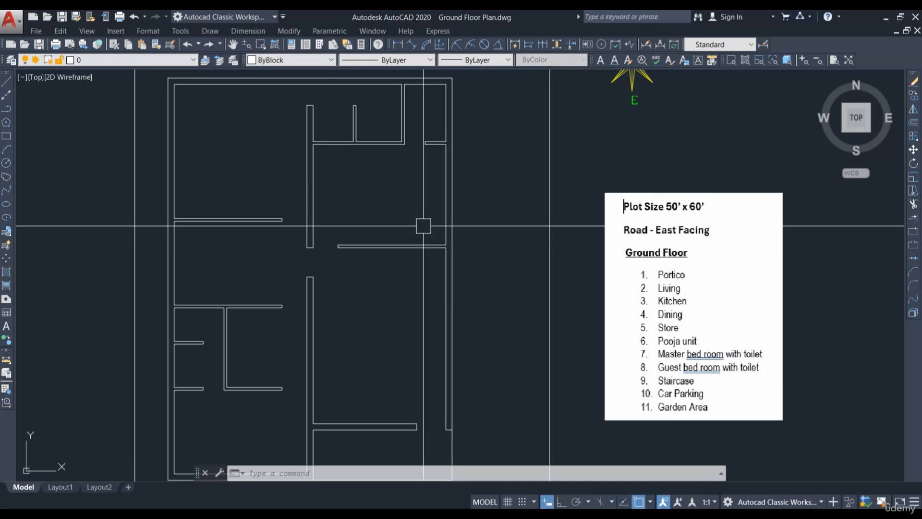
pyautogui.scroll(2, 424, 236)
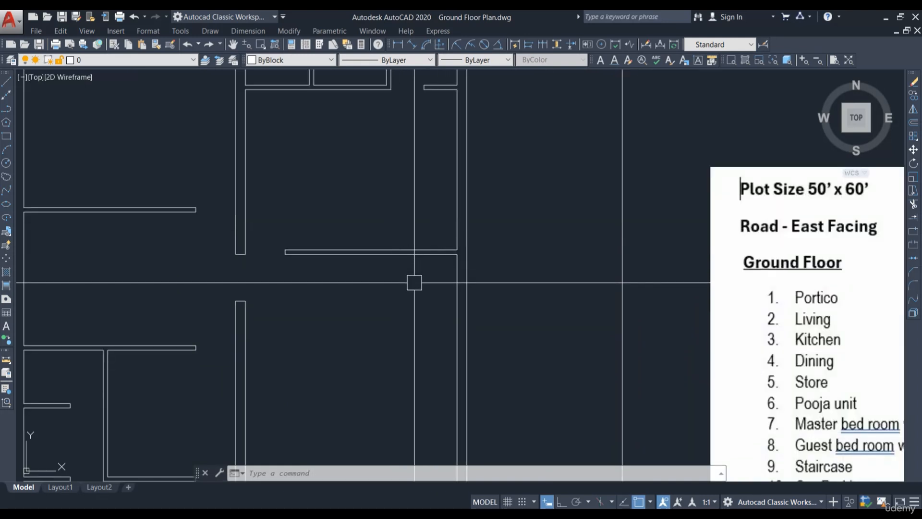
pyautogui.moveTo(427, 283); pyautogui.dragTo(460, 300, button='middle')
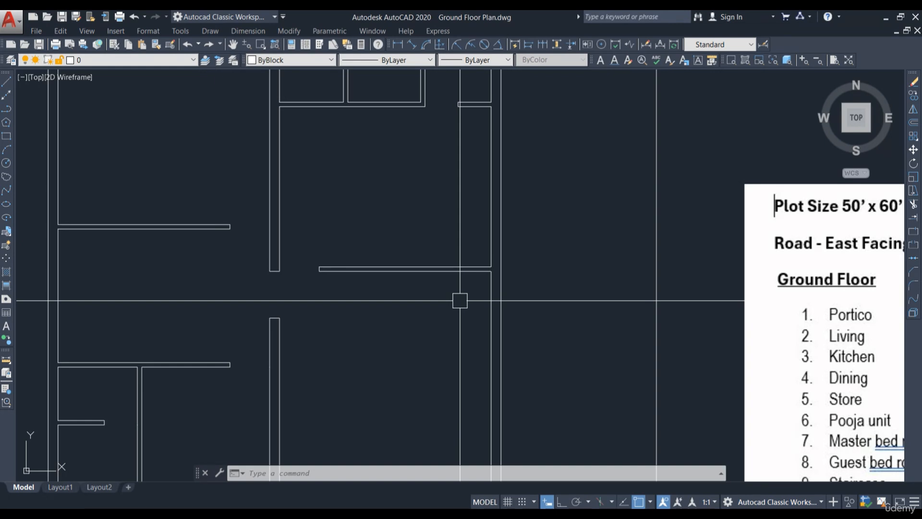
pyautogui.write('o')
pyautogui.press('Return')
pyautogui.write('4')
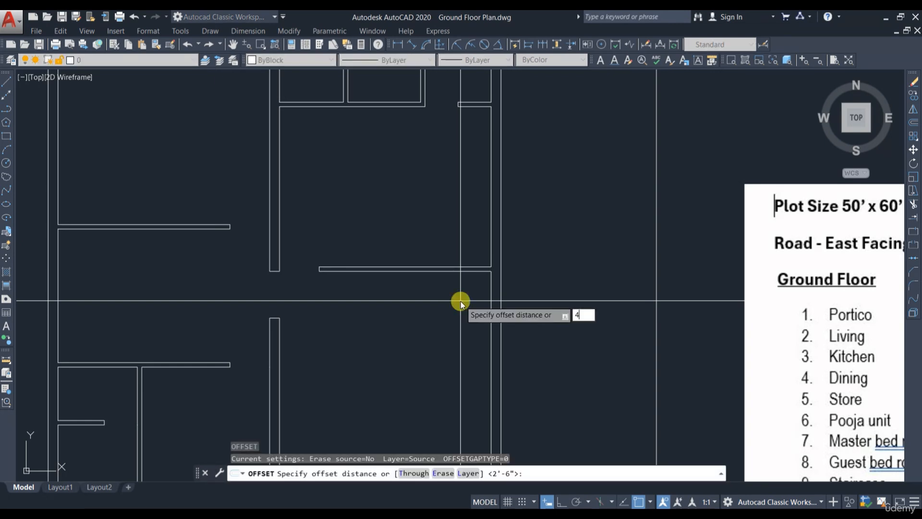
pyautogui.write("'")
pyautogui.press('Return')
pyautogui.click(485, 229)
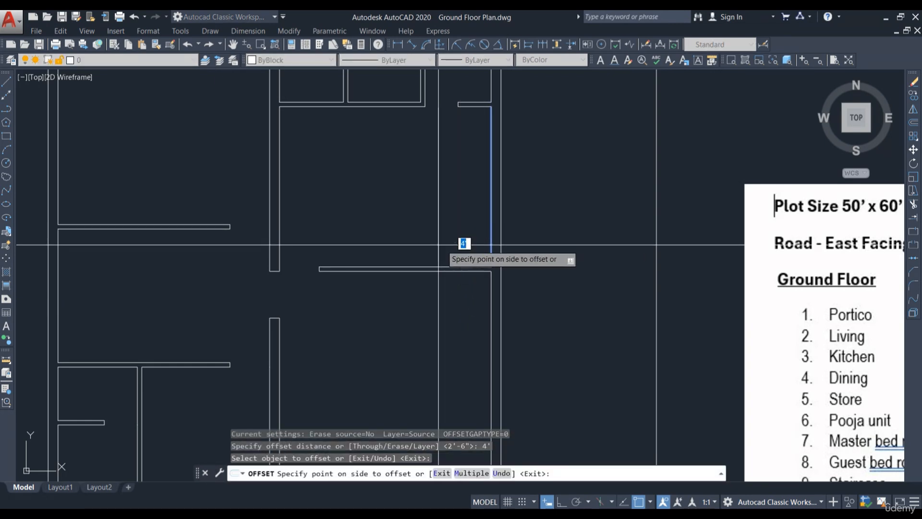
pyautogui.click(462, 242)
pyautogui.scroll(5, 469, 263)
pyautogui.press('Escape')
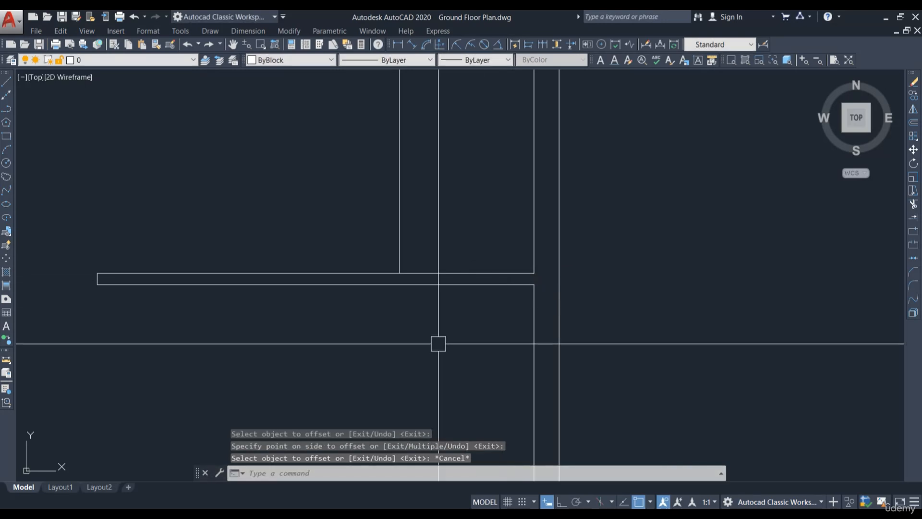
# Step: Offset the right-side horizontal partition's upper line 3' upward
pyautogui.press('Return')
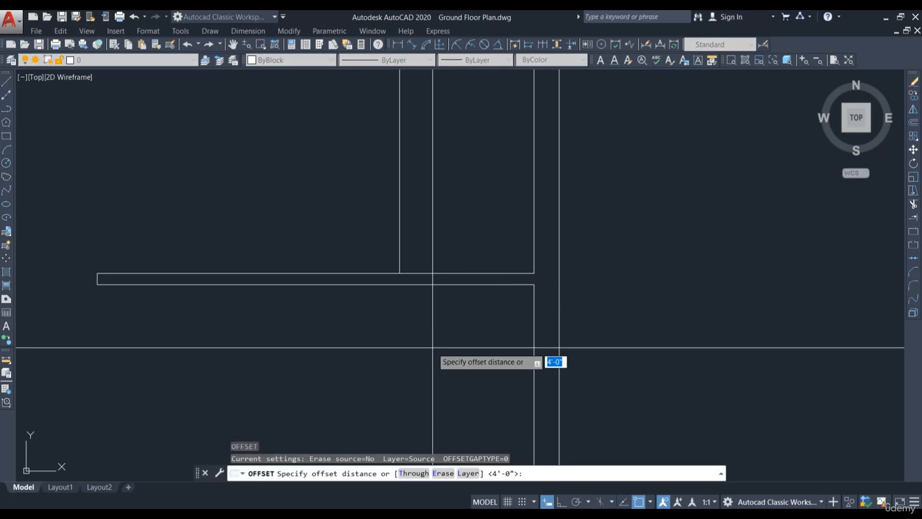
pyautogui.write('3')
pyautogui.press('Return')
pyautogui.click(442, 273)
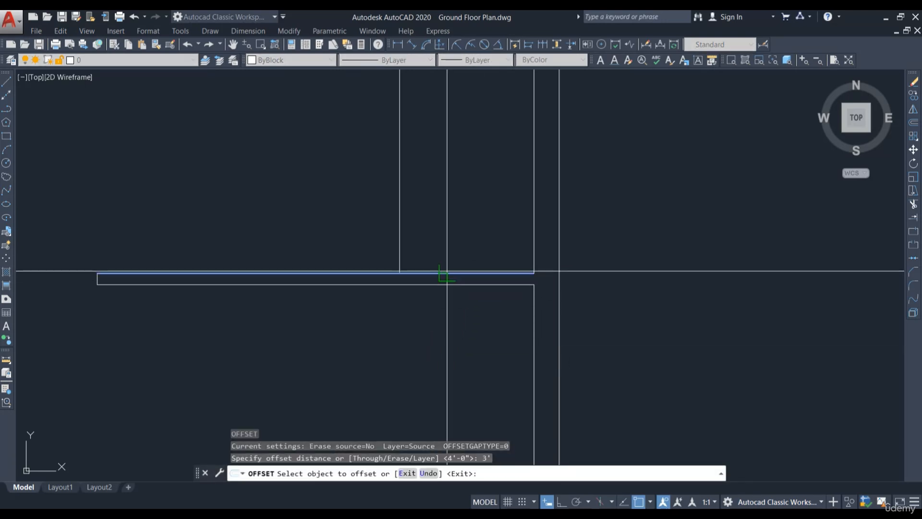
pyautogui.click(466, 211)
pyautogui.press('Escape')
pyautogui.moveTo(467, 214); pyautogui.dragTo(476, 302, button='middle')
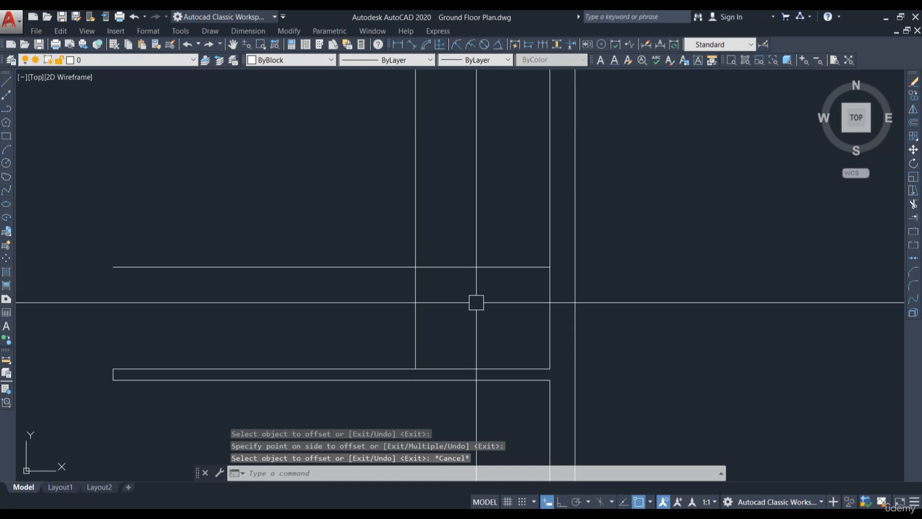
# Step: Offset the new horizontal line 4" upward and the new vertical line 4" leftward to give them wall thickness
pyautogui.press('Return')
pyautogui.write('4')
pyautogui.press('Return')
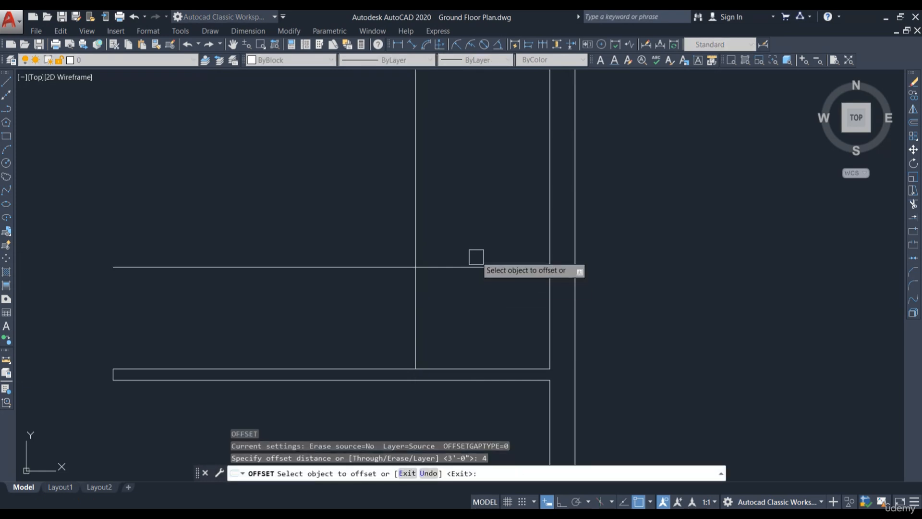
pyautogui.click(466, 267)
pyautogui.click(446, 245)
pyautogui.click(415, 231)
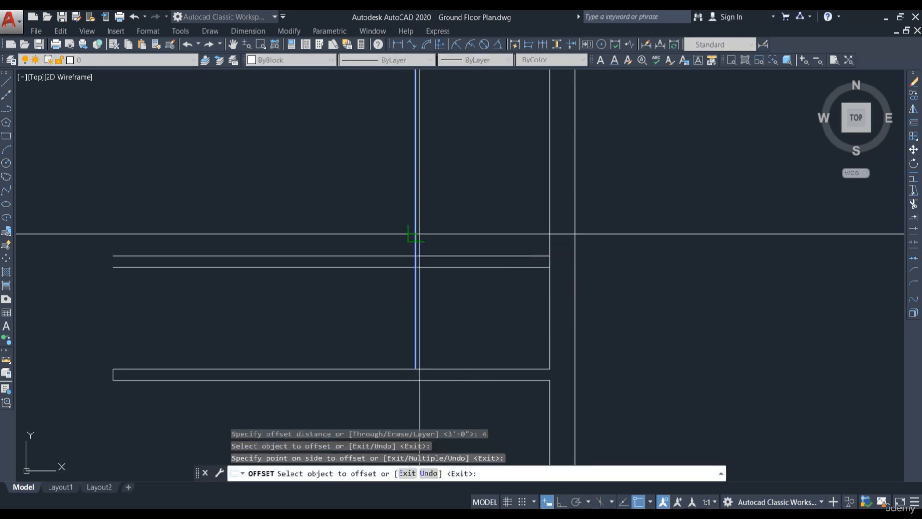
pyautogui.click(400, 239)
pyautogui.press('Escape')
# Step: Trim the offset lines into a 4" walled enclosure beside the right exterior wall
pyautogui.moveTo(479, 216); pyautogui.dragTo(470, 281, button='middle')
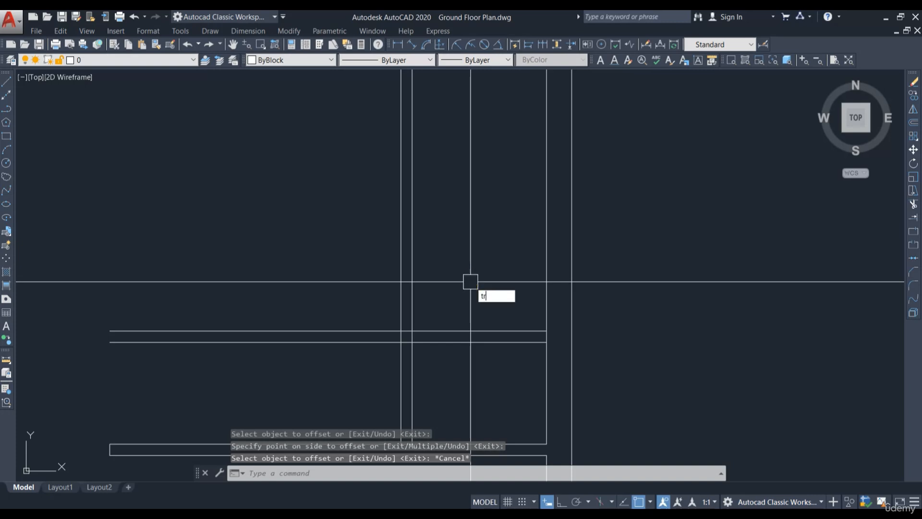
pyautogui.press('Return')
pyautogui.press('Return')
pyautogui.click(450, 263)
pyautogui.click(383, 284)
pyautogui.click(346, 341)
pyautogui.click(330, 312)
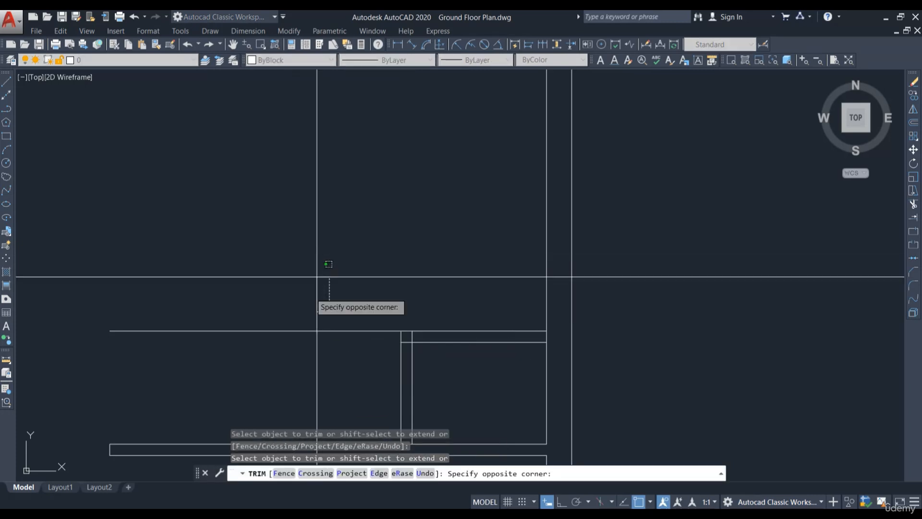
pyautogui.click(288, 367)
pyautogui.scroll(-4, 485, 267)
pyautogui.scroll(4, 476, 342)
pyautogui.keyDown('shift'); pyautogui.click(471, 268); pyautogui.keyUp('shift')
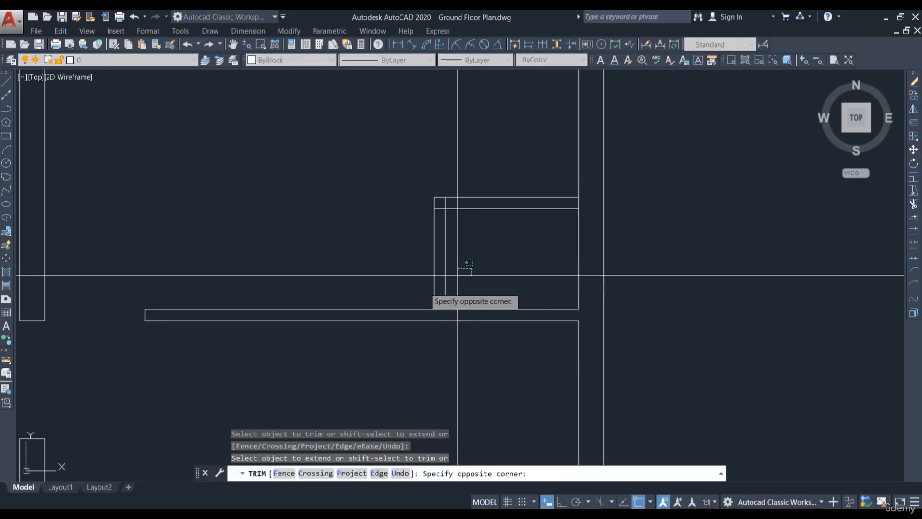
pyautogui.click(438, 294)
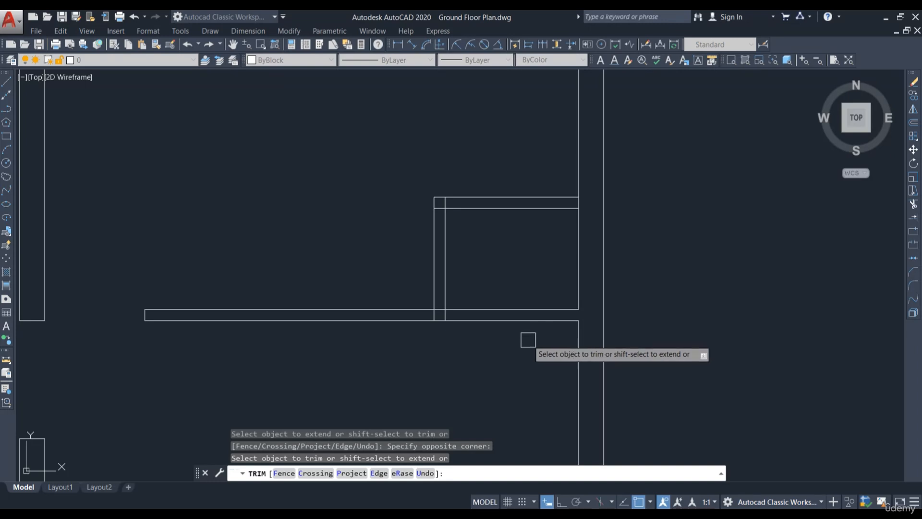
pyautogui.click(528, 339)
pyautogui.click(528, 338)
pyautogui.click(549, 346)
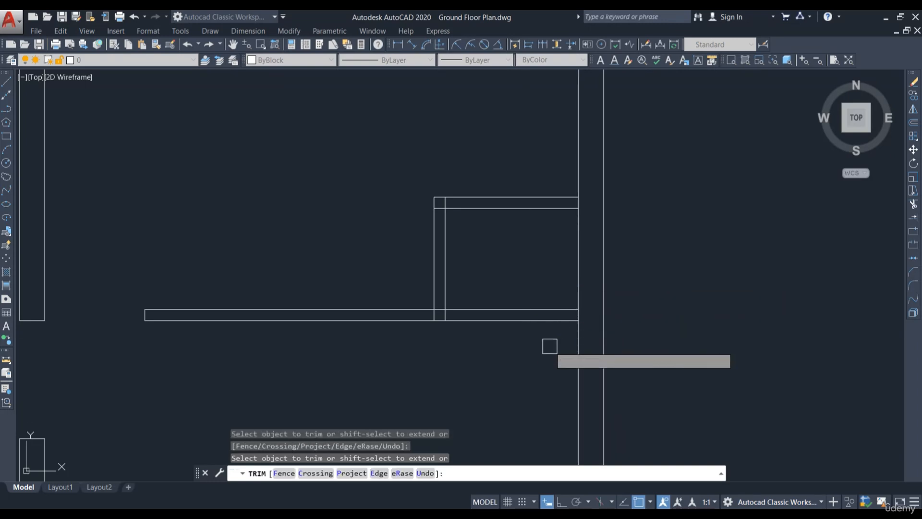
pyautogui.click(527, 294)
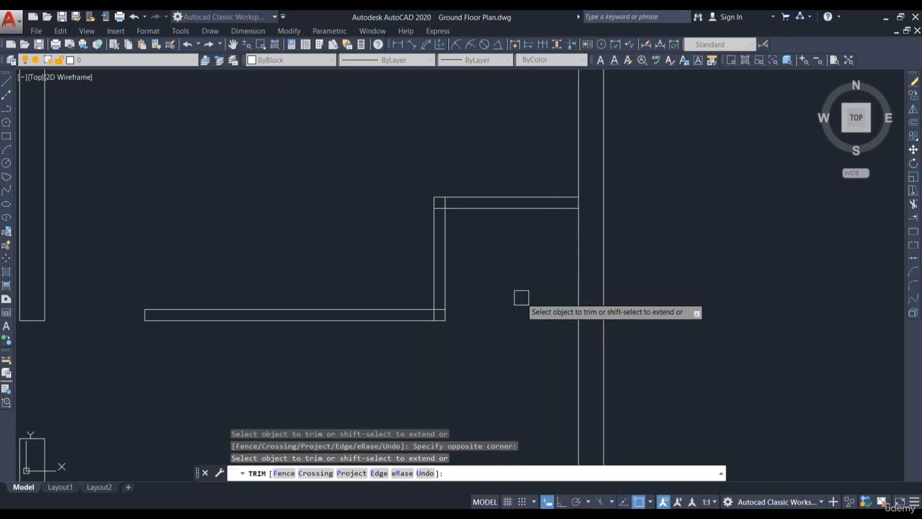
# Step: Undo the last trim and finish trimming the enclosure's remaining wall corners, then leave Trim
pyautogui.hotkey('ctrl', 'z')
pyautogui.scroll(5, 450, 197)
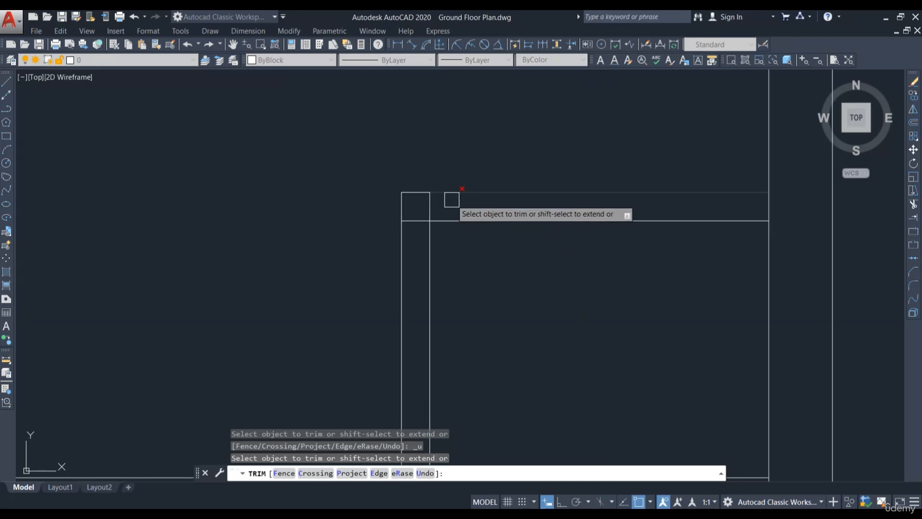
pyautogui.click(408, 227)
pyautogui.scroll(-4, 422, 192)
pyautogui.scroll(2, 417, 207)
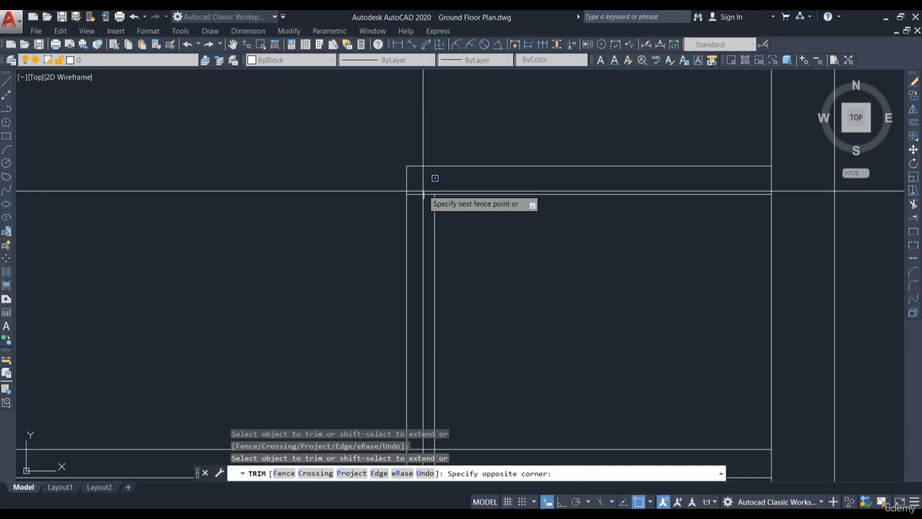
pyautogui.click(424, 189)
pyautogui.scroll(-4, 427, 191)
pyautogui.scroll(4, 427, 291)
pyautogui.scroll(4, 431, 305)
pyautogui.click(403, 308)
pyautogui.click(391, 280)
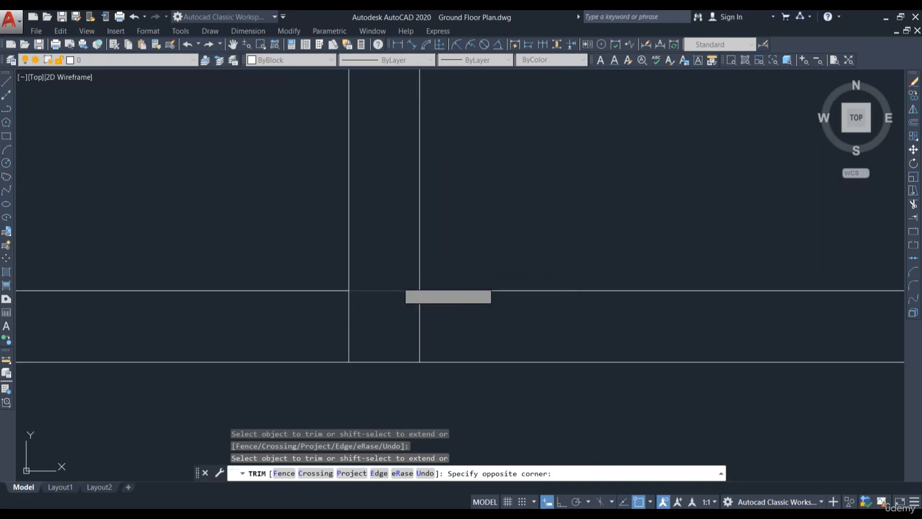
pyautogui.click(390, 304)
pyautogui.click(427, 317)
pyautogui.press('Escape')
# Step: Draw a short line across the horizontal wall below the enclosure to close its end
pyautogui.scroll(-4, 428, 317)
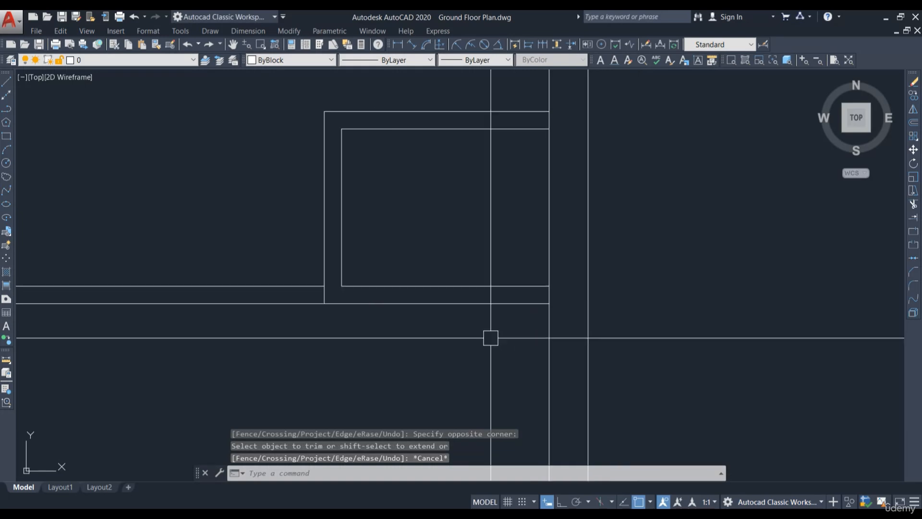
pyautogui.press('l')
pyautogui.press('Return')
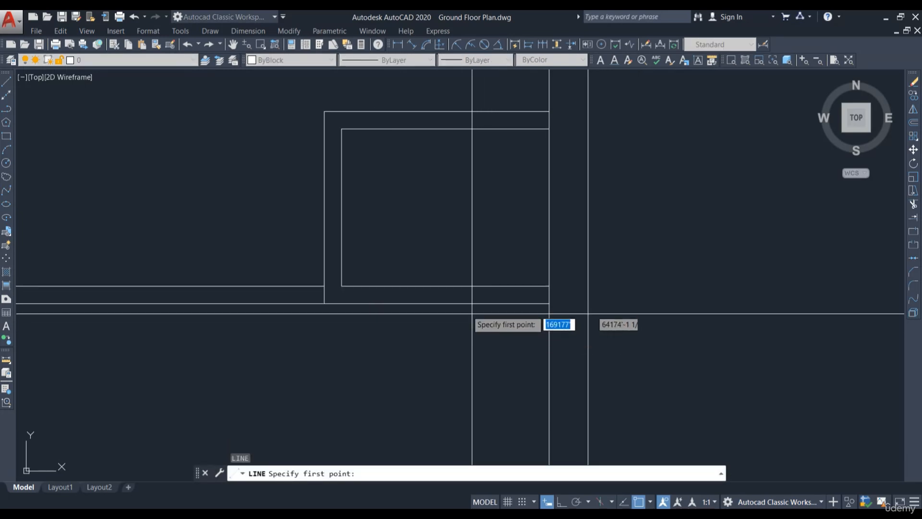
pyautogui.click(445, 286)
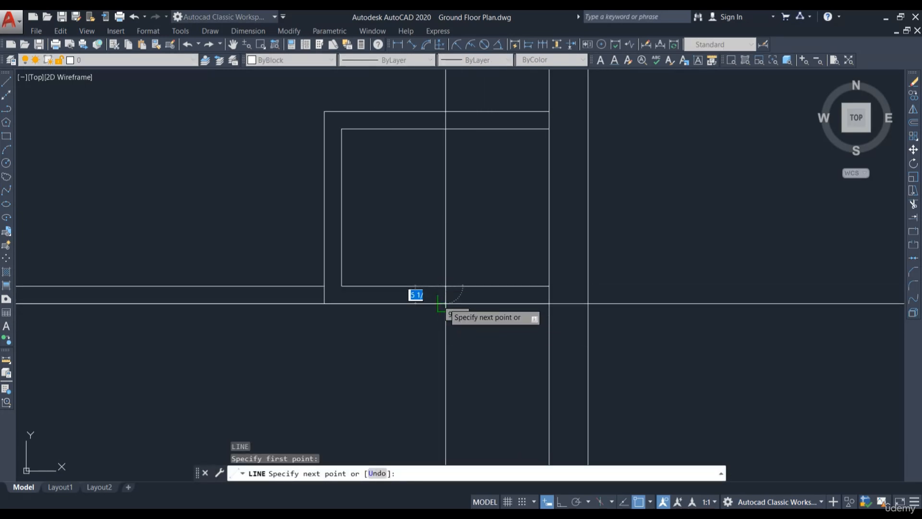
pyautogui.click(446, 303)
pyautogui.press('Escape')
pyautogui.moveTo(489, 321); pyautogui.dragTo(493, 341, button='middle')
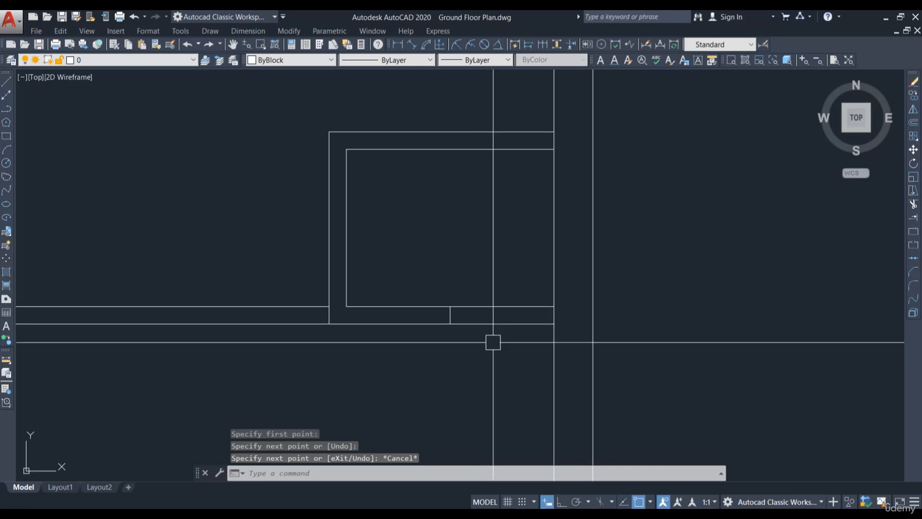
# Step: Offset the short vertical line below the enclosure 18" to the right to mark the other side of a wall opening
pyautogui.write('o')
pyautogui.press('Return')
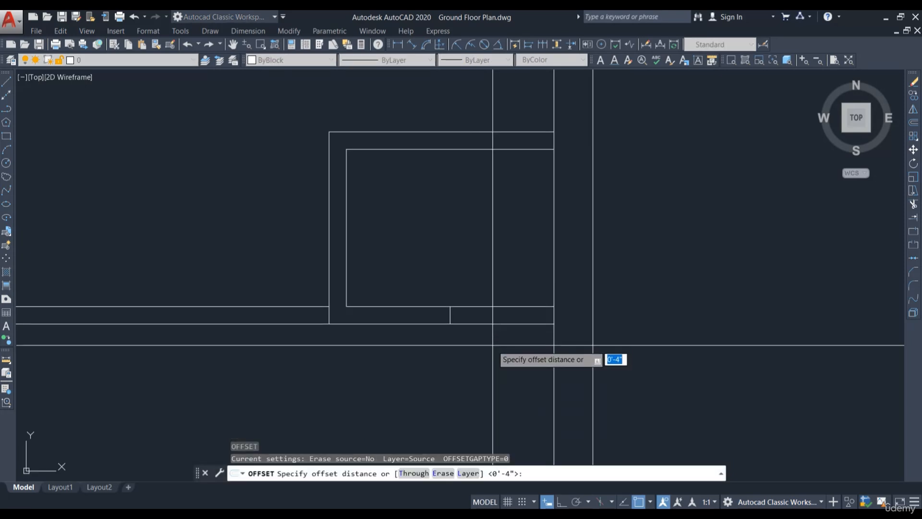
pyautogui.press('Return')
pyautogui.scroll(4, 480, 364)
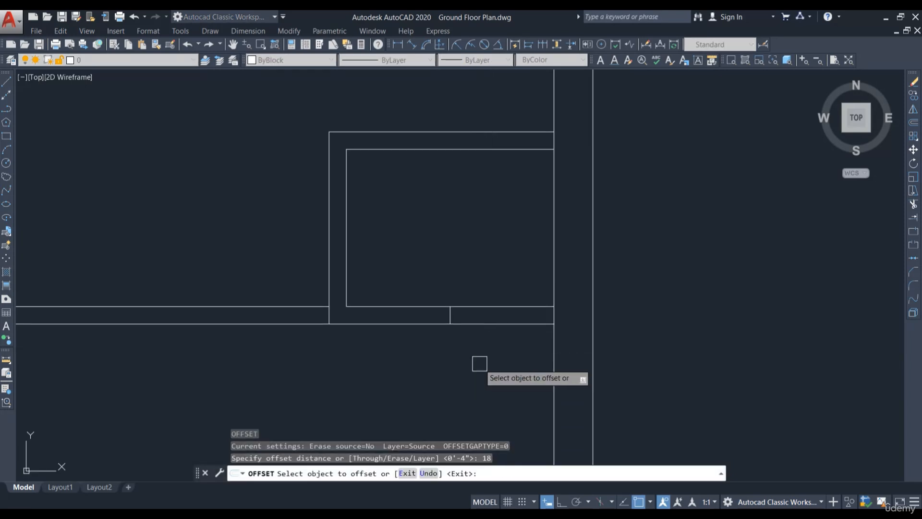
pyautogui.click(442, 314)
pyautogui.click(630, 314)
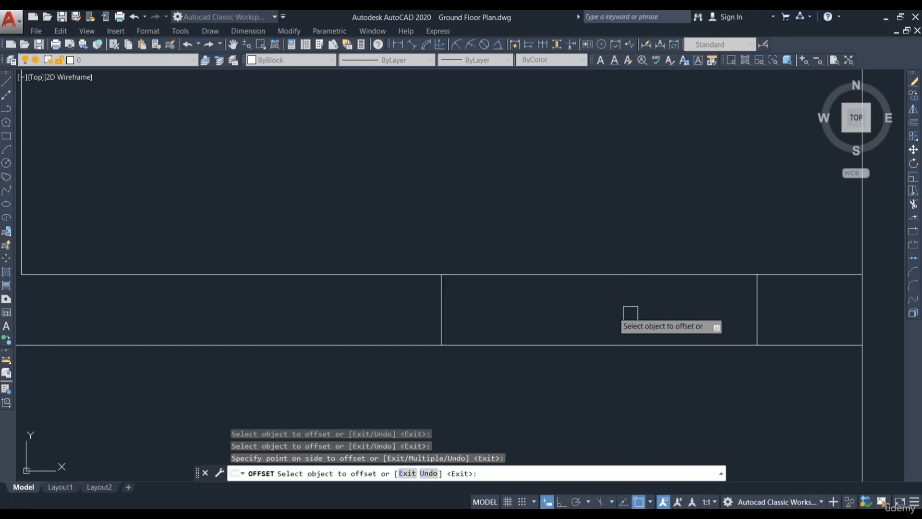
pyautogui.click(441, 309)
pyautogui.click(298, 307)
pyautogui.scroll(-3, 559, 249)
pyautogui.press('Escape')
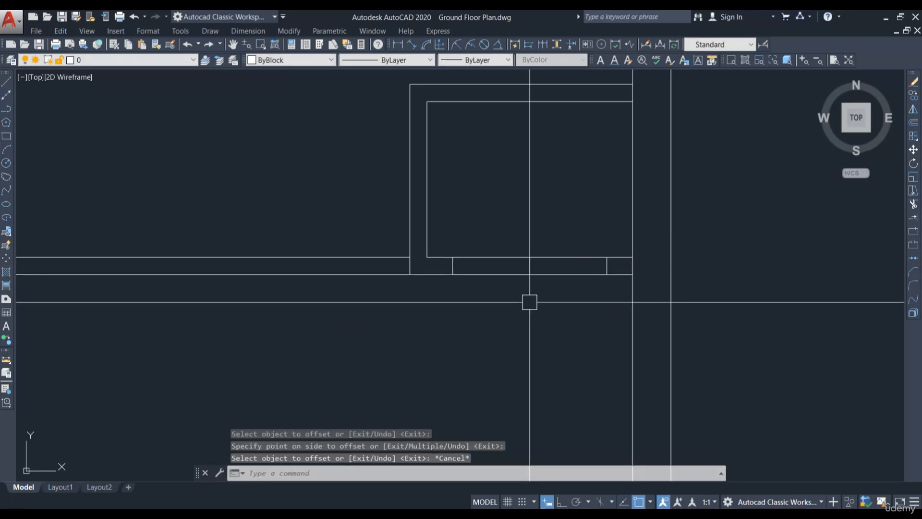
# Step: Trim the horizontal wall lines between the two short vertical lines to open a doorway below the enclosure
pyautogui.moveTo(528, 302); pyautogui.dragTo(501, 323, button='middle')
pyautogui.write('tr')
pyautogui.press('Return')
pyautogui.press('Return')
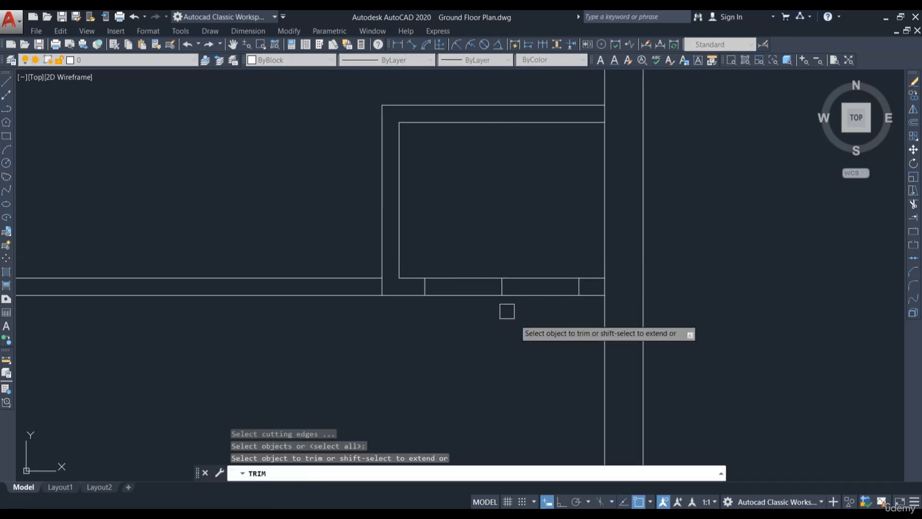
pyautogui.scroll(4, 507, 309)
pyautogui.click(446, 286)
pyautogui.click(422, 223)
pyautogui.click(558, 275)
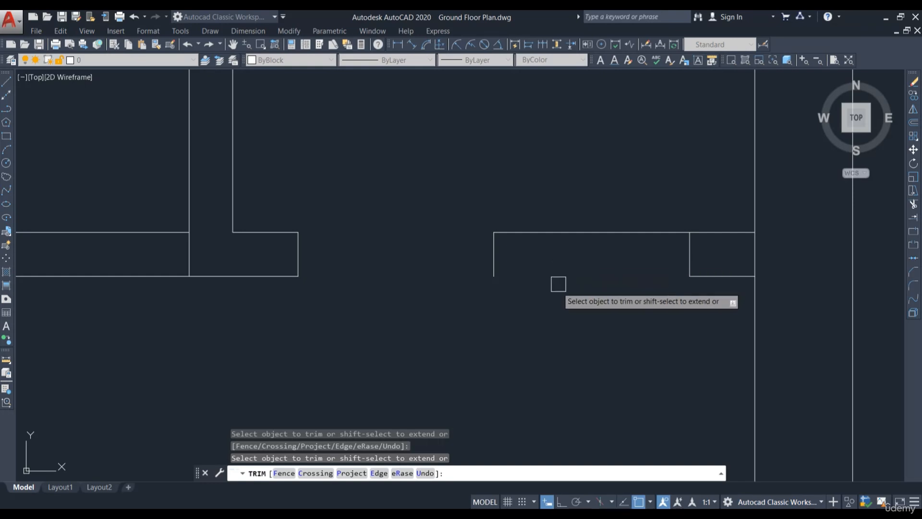
pyautogui.click(551, 234)
pyautogui.press('Escape')
# Step: Erase the leftover line remaining across the new doorway opening
pyautogui.click(537, 250)
pyautogui.click(468, 275)
pyautogui.write('e')
pyautogui.press('Return')
pyautogui.scroll(-6, 548, 255)
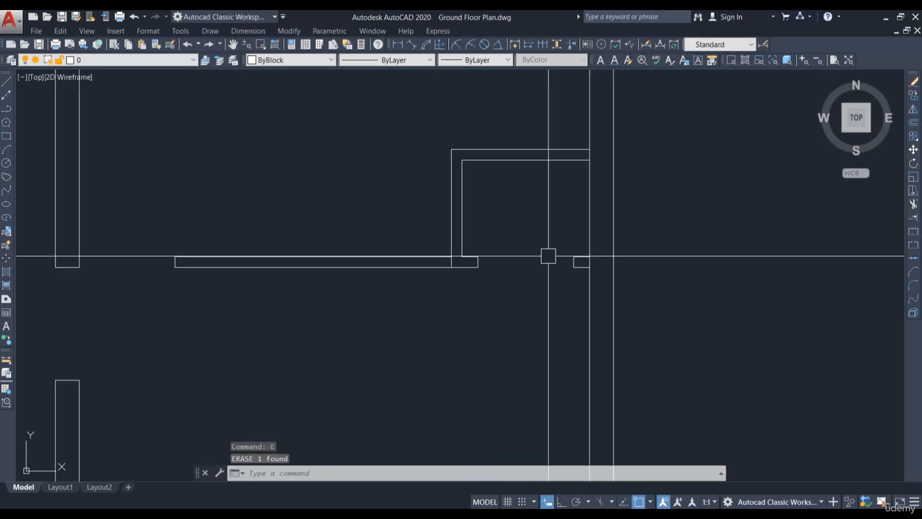
pyautogui.scroll(4, 439, 276)
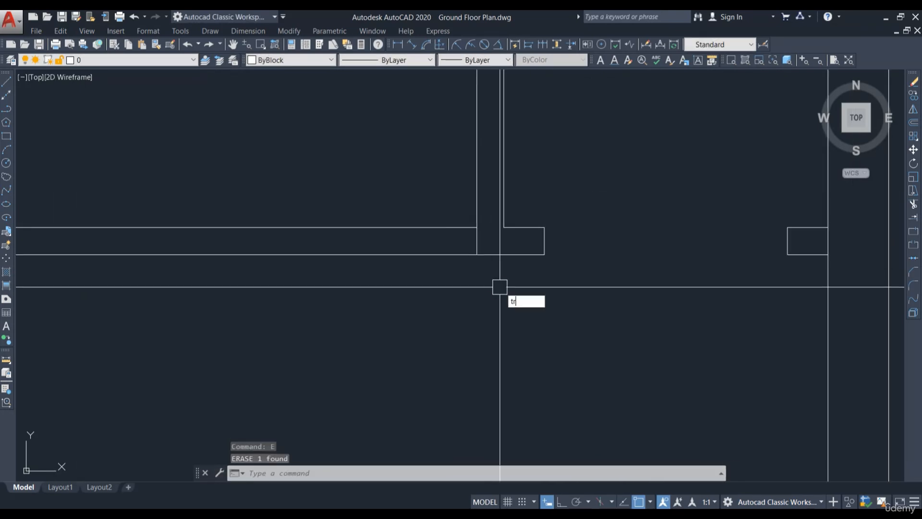
pyautogui.press('Return')
pyautogui.press('Return')
pyautogui.scroll(4, 456, 231)
pyautogui.press('Escape')
pyautogui.scroll(-5, 509, 255)
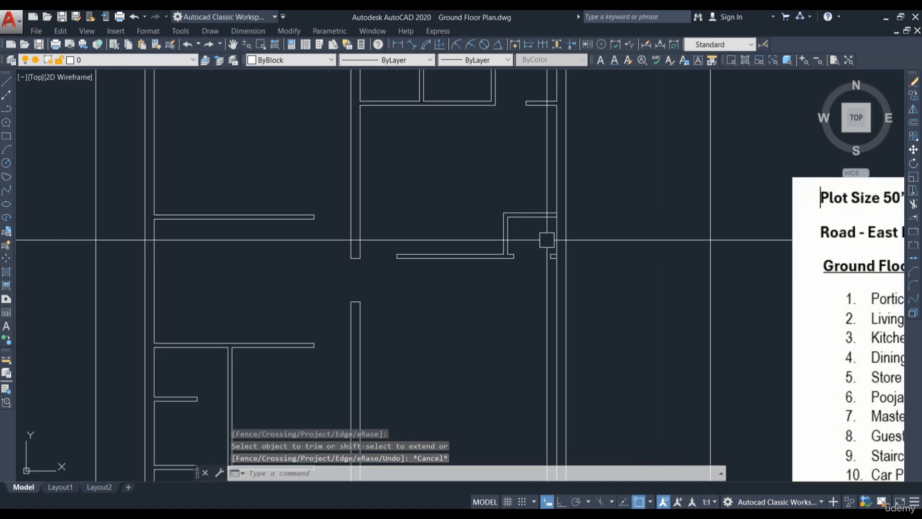
# Step: Trim the small leftover wall stub beside the enclosure's lower right corner
pyautogui.moveTo(549, 237); pyautogui.dragTo(556, 298, button='middle')
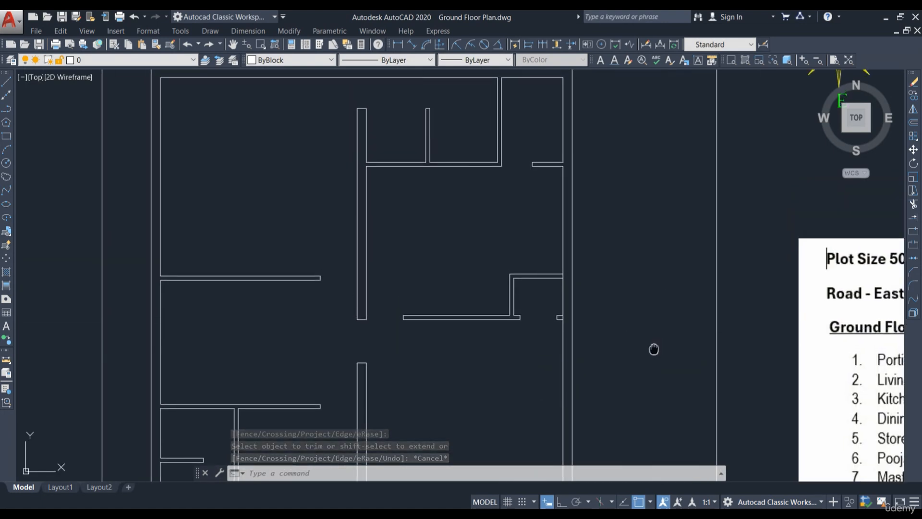
pyautogui.moveTo(652, 347); pyautogui.dragTo(611, 312, button='middle')
pyautogui.scroll(4, 557, 288)
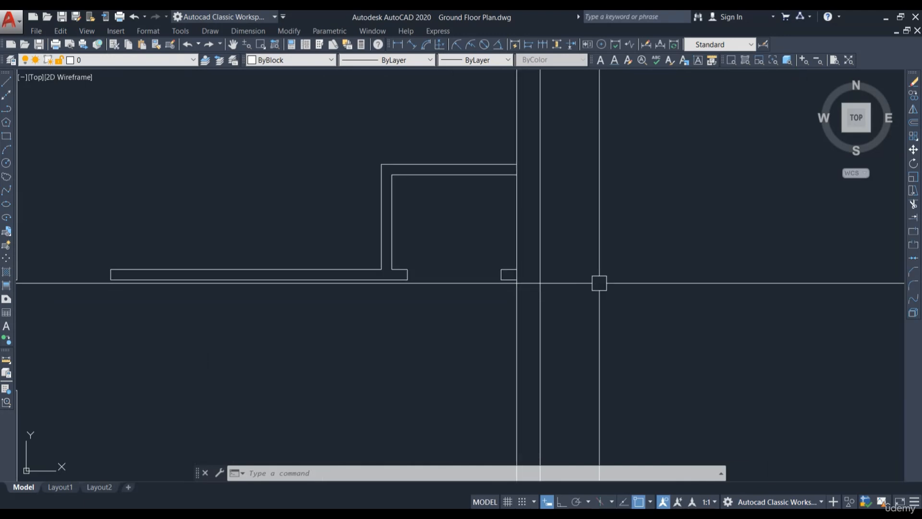
pyautogui.press('Return')
pyautogui.press('Return')
pyautogui.scroll(2, 505, 280)
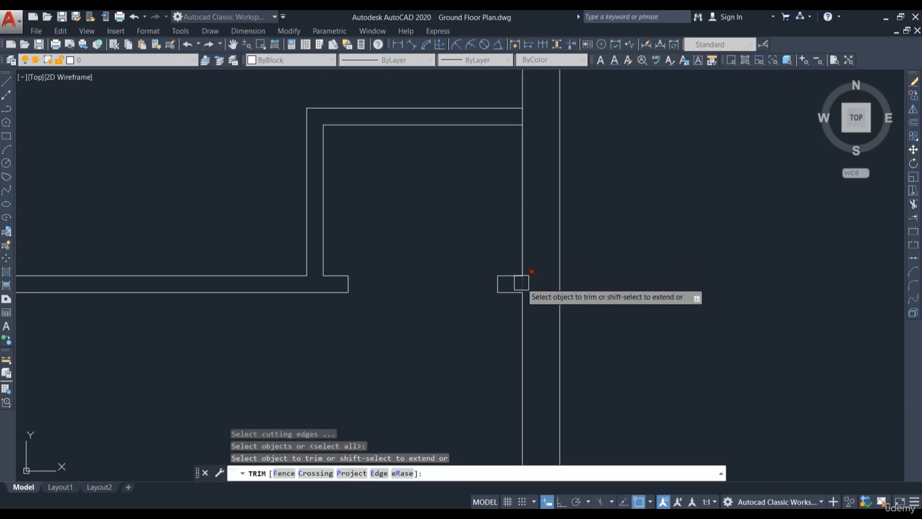
pyautogui.click(521, 282)
pyautogui.scroll(-4, 538, 240)
pyautogui.press('Escape')
# Step: Trim the part of the vertical line crossing the upper horizontal wall
pyautogui.scroll(-2, 583, 238)
pyautogui.moveTo(639, 289)
pyautogui.mouseDown(button='middle')
pyautogui.moveTo(534, 290)
pyautogui.moveTo(519, 304)
pyautogui.moveTo(428, 292)
pyautogui.mouseUp(button='middle')
pyautogui.scroll(-2, 534, 291)
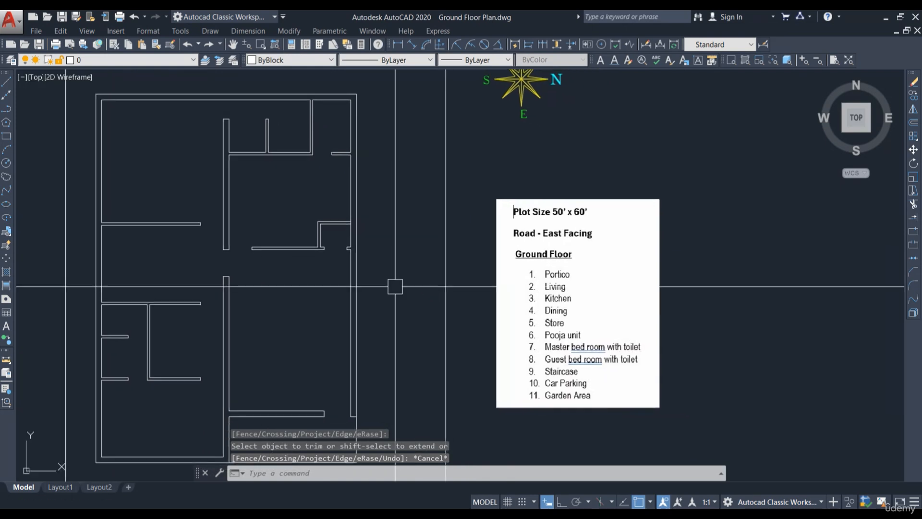
pyautogui.scroll(6, 395, 287)
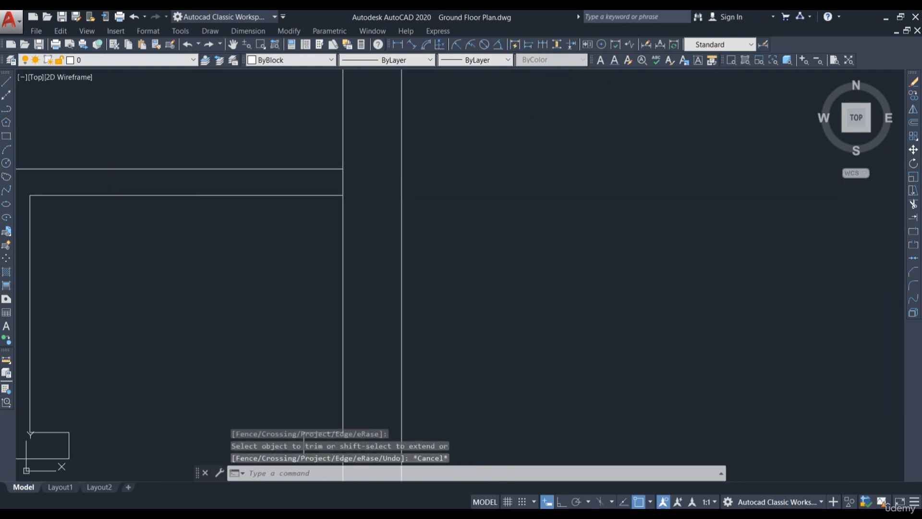
pyautogui.scroll(1, 345, 183)
pyautogui.press('space')
pyautogui.press('space')
pyautogui.click(344, 183)
pyautogui.scroll(-3, 473, 205)
pyautogui.press('Escape')
# Step: Examine the Vastu direction chart beside the plan and compare it with the room layout
pyautogui.scroll(-1, 513, 245)
pyautogui.scroll(-1, 545, 301)
pyautogui.moveTo(546, 303); pyautogui.dragTo(540, 312, button='middle')
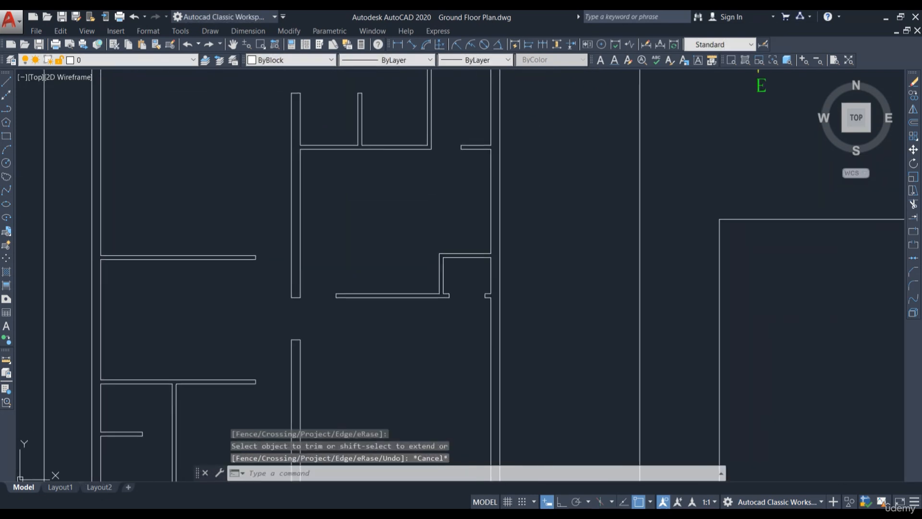
pyautogui.scroll(-4, 568, 302)
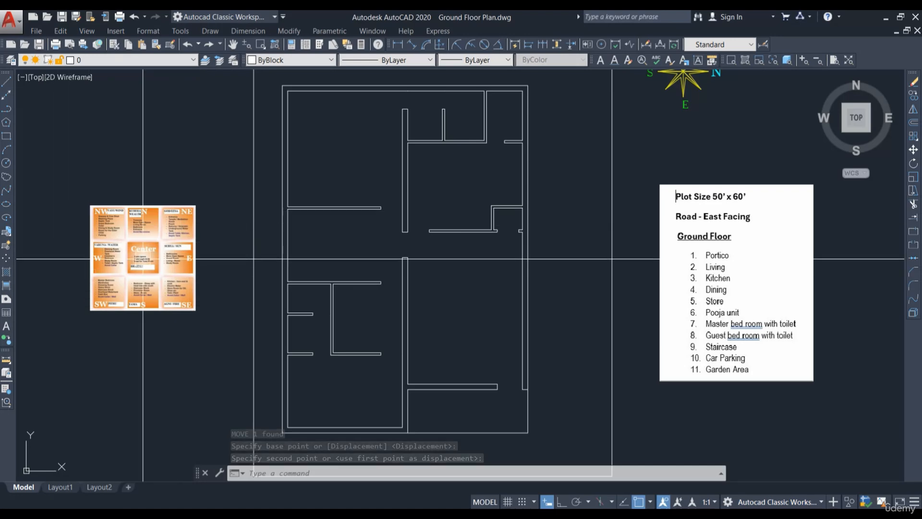
pyautogui.moveTo(142, 284); pyautogui.dragTo(198, 295, button='middle')
pyautogui.scroll(2, 171, 313)
pyautogui.scroll(-2, 260, 314)
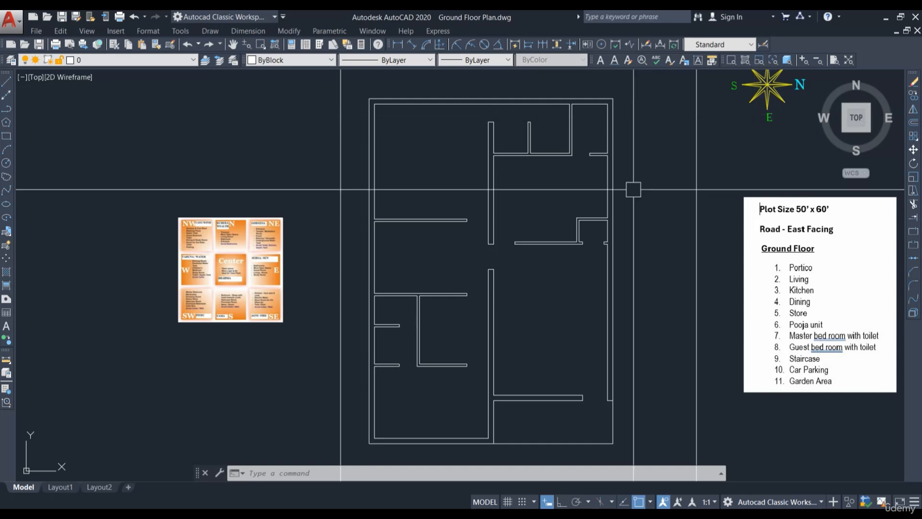
pyautogui.scroll(8, 298, 191)
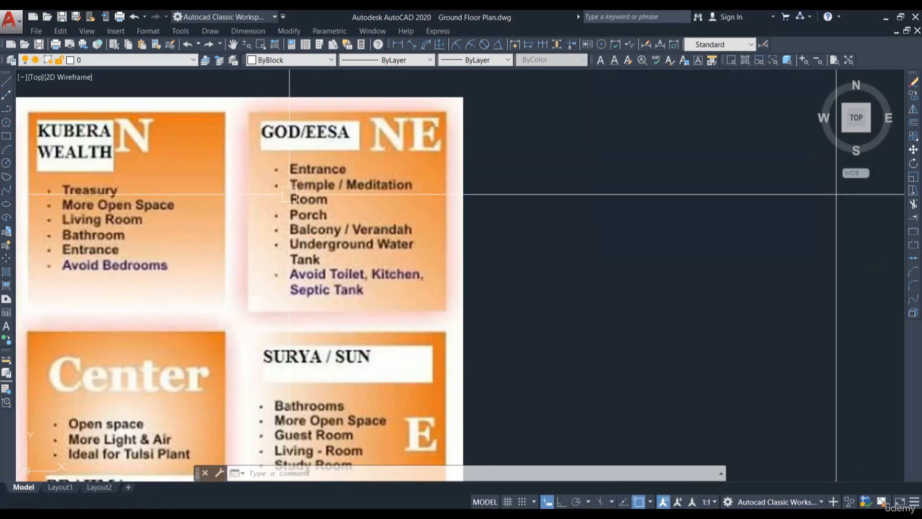
pyautogui.scroll(-2, 334, 180)
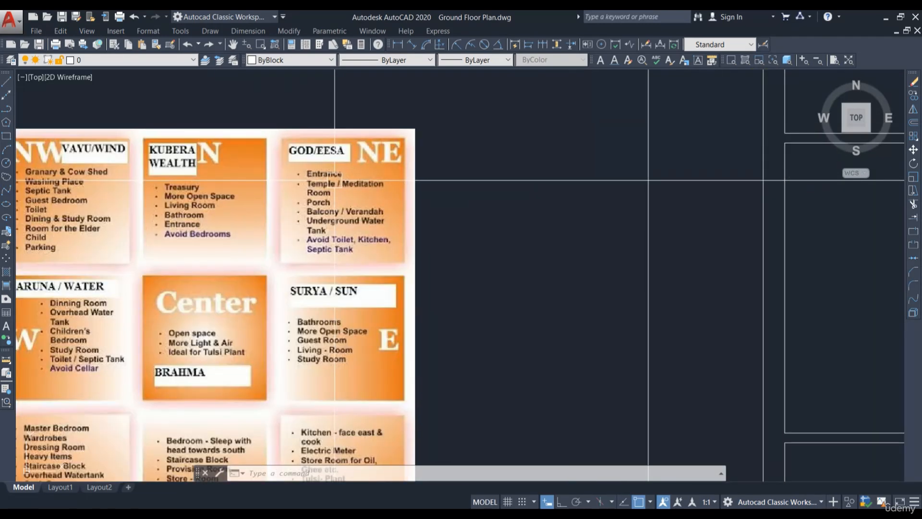
pyautogui.scroll(-4, 334, 180)
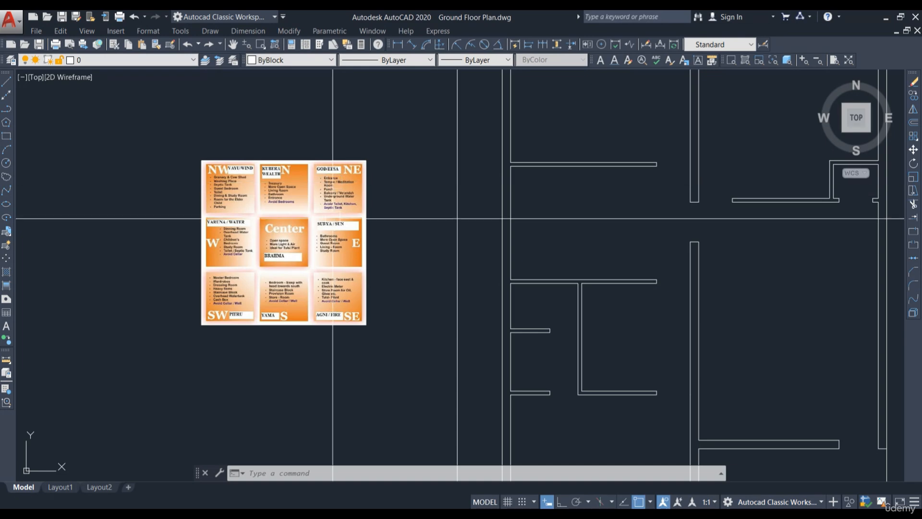
pyautogui.scroll(-2, 405, 239)
pyautogui.scroll(2, 351, 271)
pyautogui.scroll(-2, 478, 286)
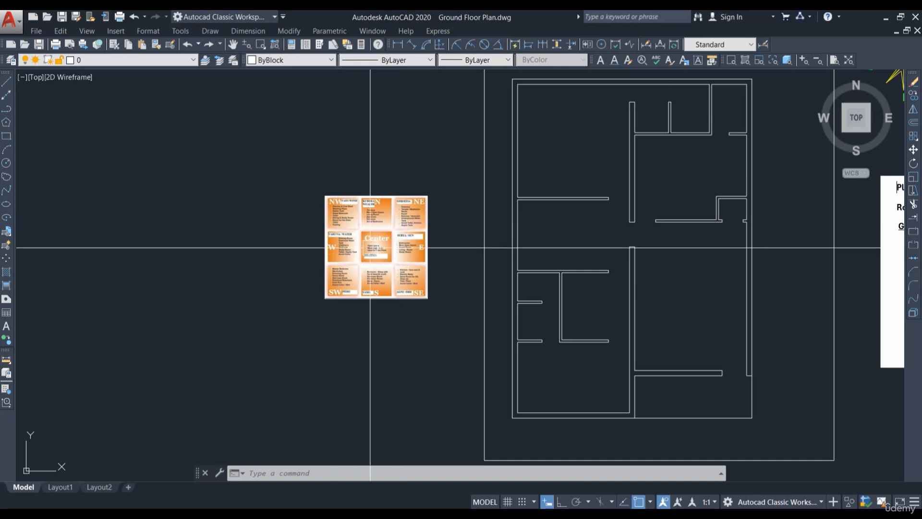
pyautogui.scroll(4, 371, 248)
pyautogui.moveTo(503, 180); pyautogui.dragTo(451, 197, button='middle')
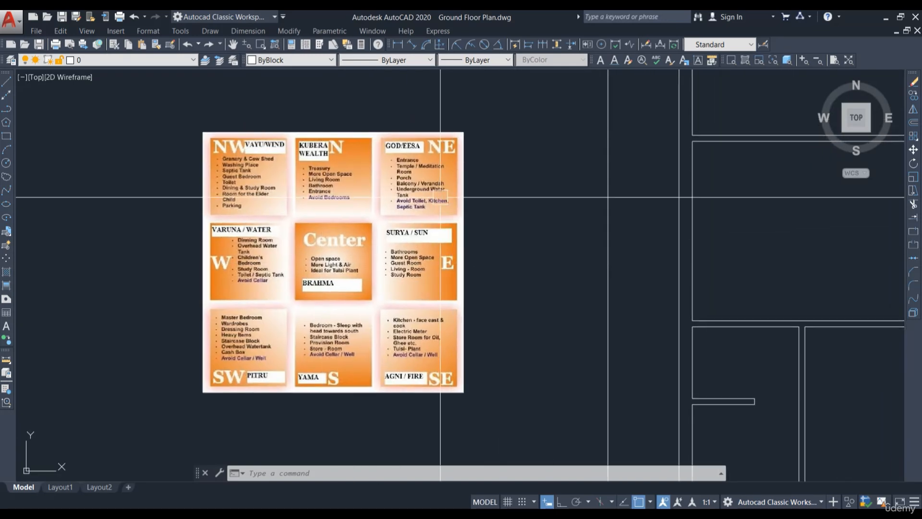
pyautogui.scroll(-4, 475, 230)
pyautogui.scroll(2, 480, 247)
pyautogui.scroll(-2, 527, 137)
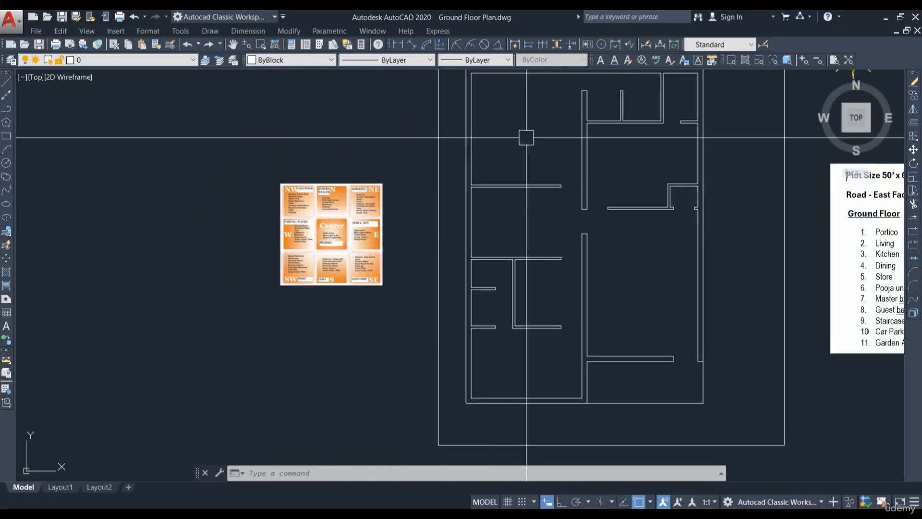
pyautogui.moveTo(515, 129); pyautogui.dragTo(479, 186, button='middle')
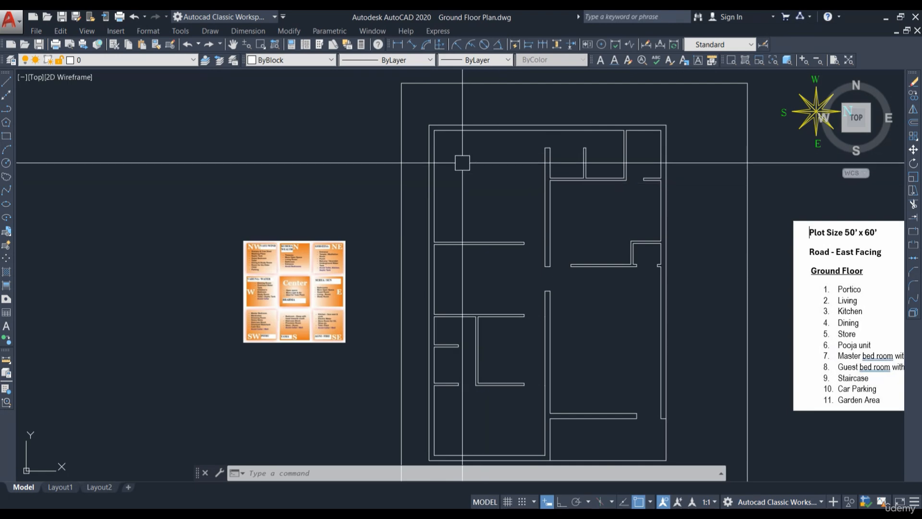
pyautogui.scroll(2, 236, 255)
pyautogui.scroll(2, 334, 264)
pyautogui.scroll(4, 301, 231)
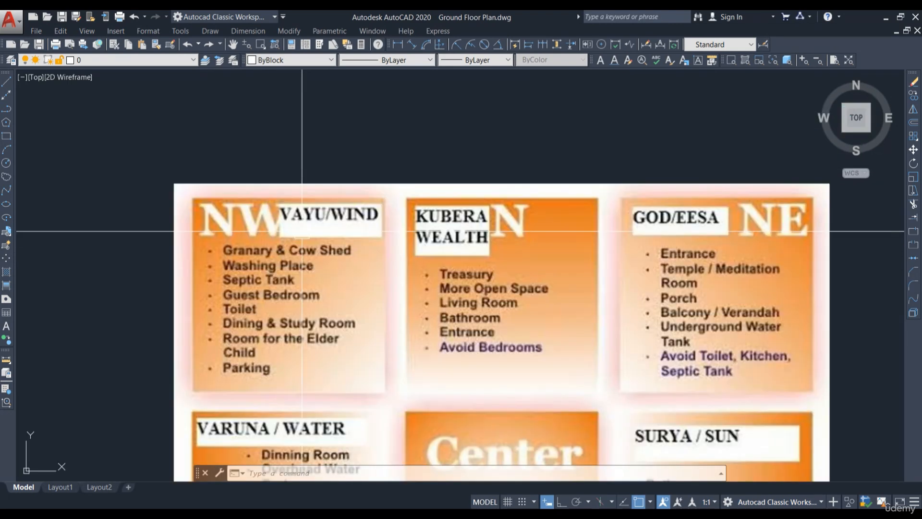
pyautogui.scroll(-2, 255, 236)
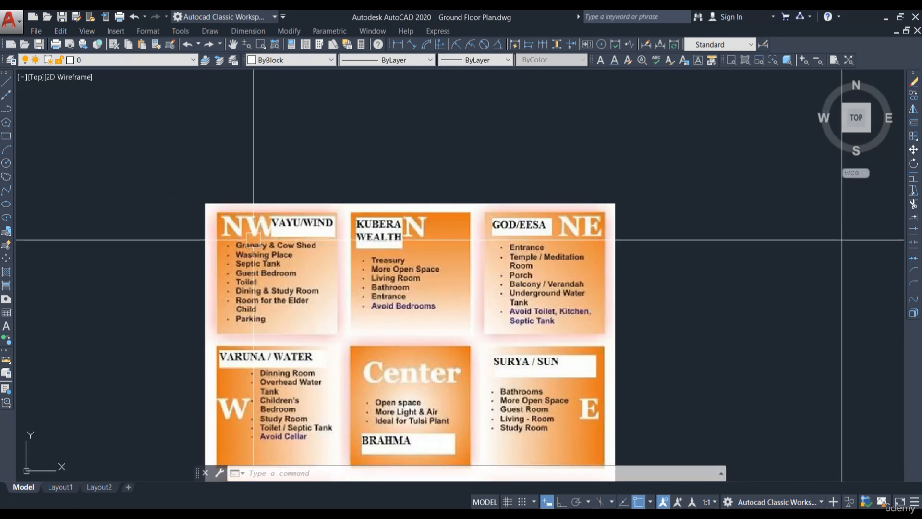
pyautogui.scroll(-3, 257, 354)
pyautogui.scroll(5, 272, 272)
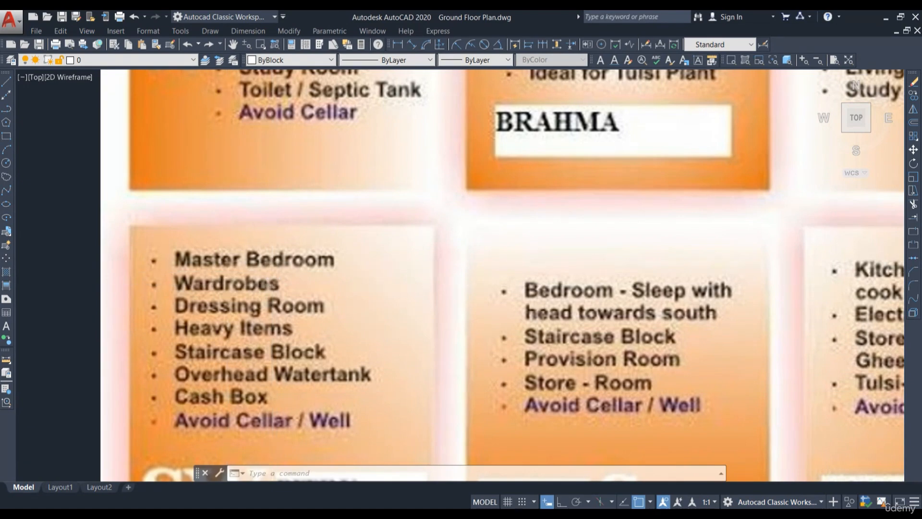
pyautogui.scroll(-2, 234, 283)
pyautogui.scroll(-5, 265, 312)
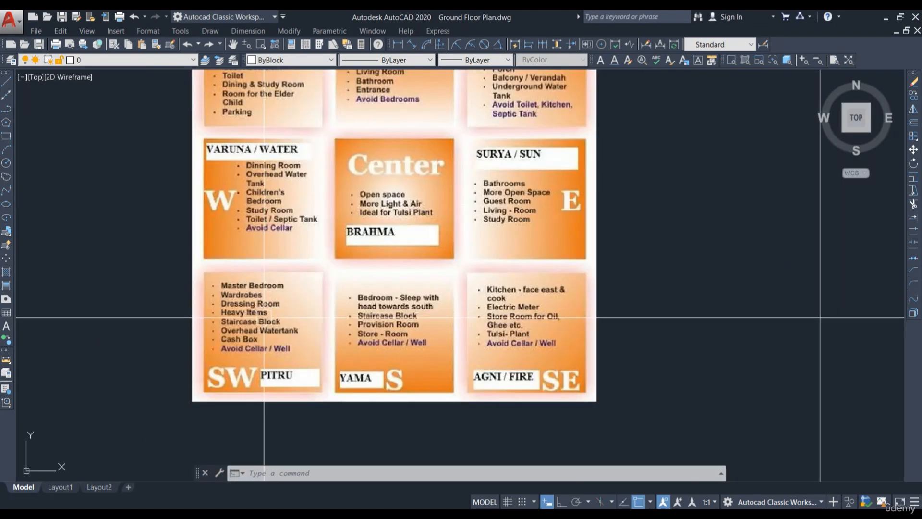
pyautogui.scroll(3, 337, 355)
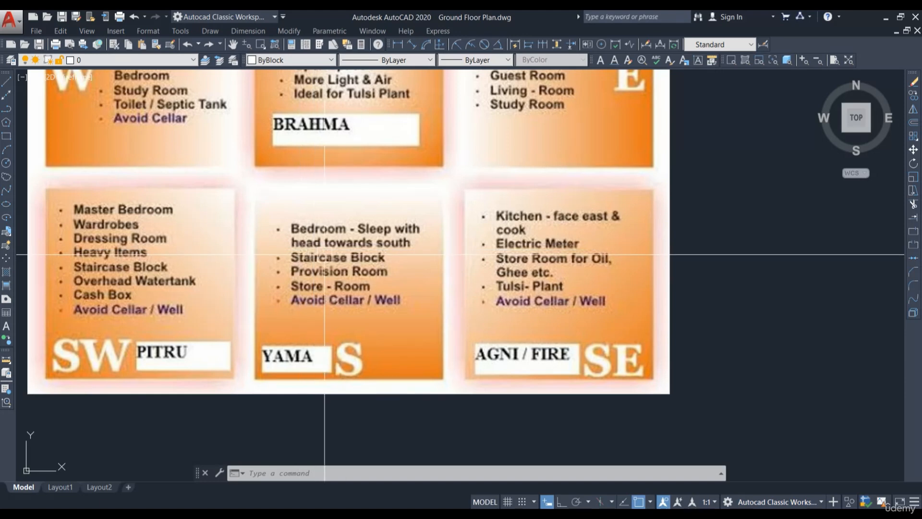
pyautogui.scroll(-5, 332, 295)
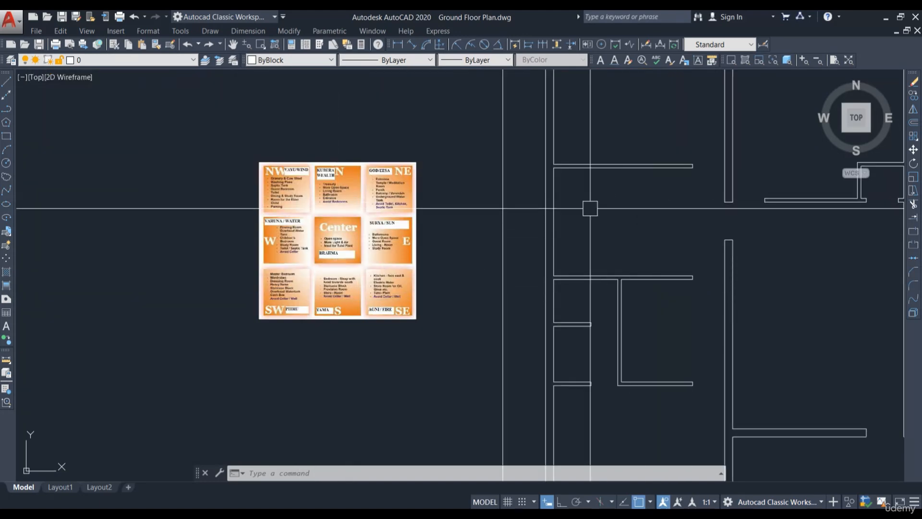
pyautogui.moveTo(576, 220); pyautogui.dragTo(572, 237, button='middle')
pyautogui.scroll(-4, 537, 246)
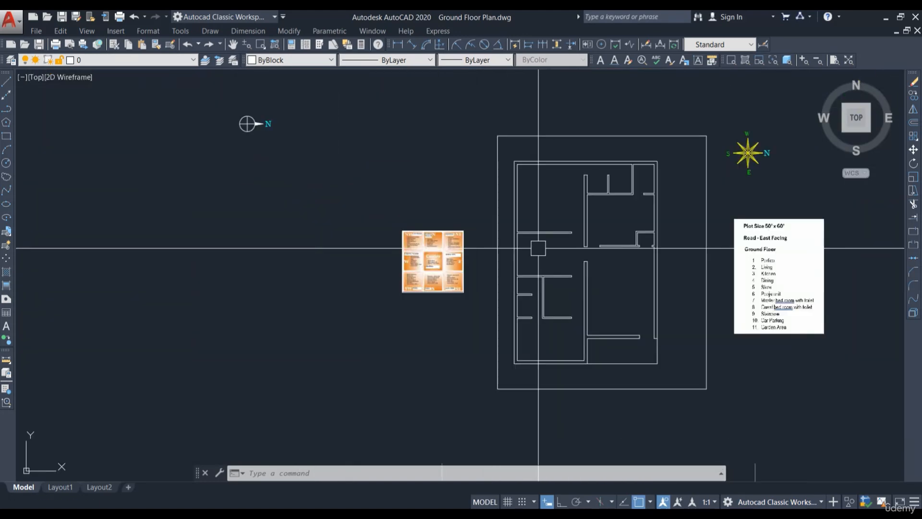
pyautogui.scroll(3, 731, 161)
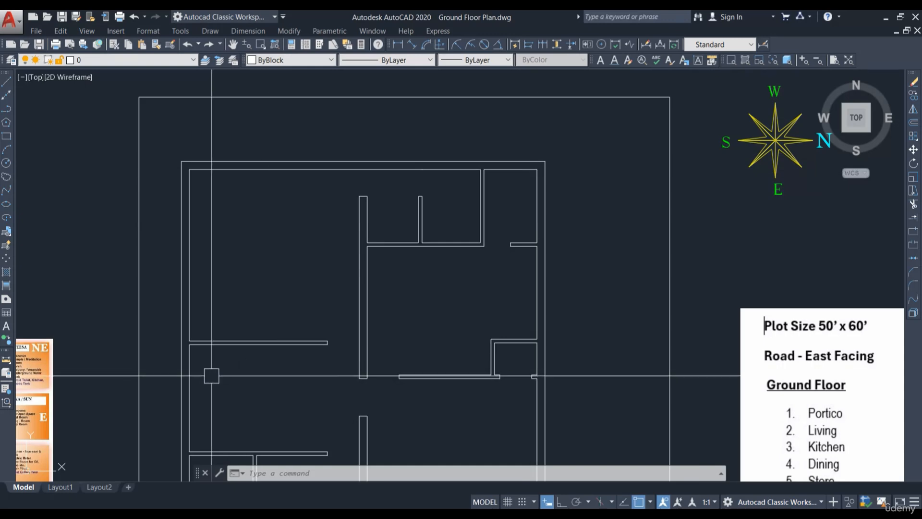
pyautogui.scroll(-2, 726, 139)
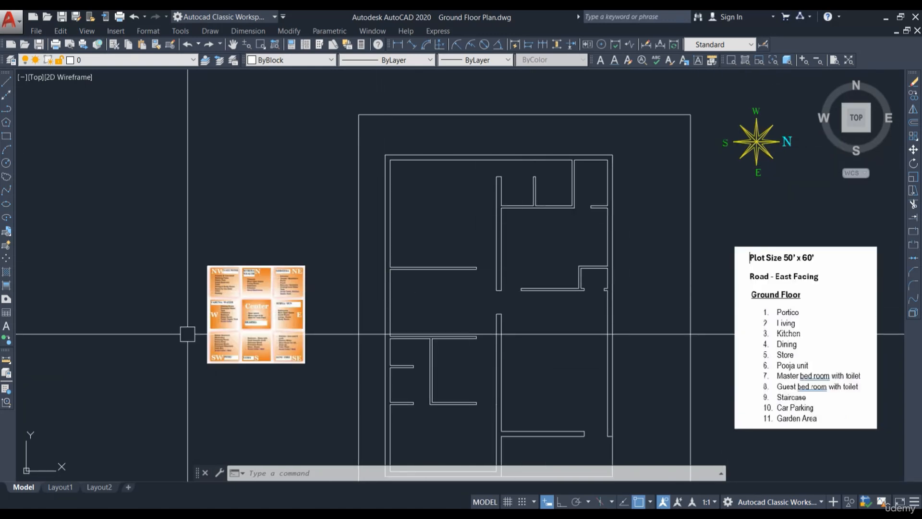
pyautogui.scroll(3, 218, 329)
pyautogui.scroll(-3, 220, 328)
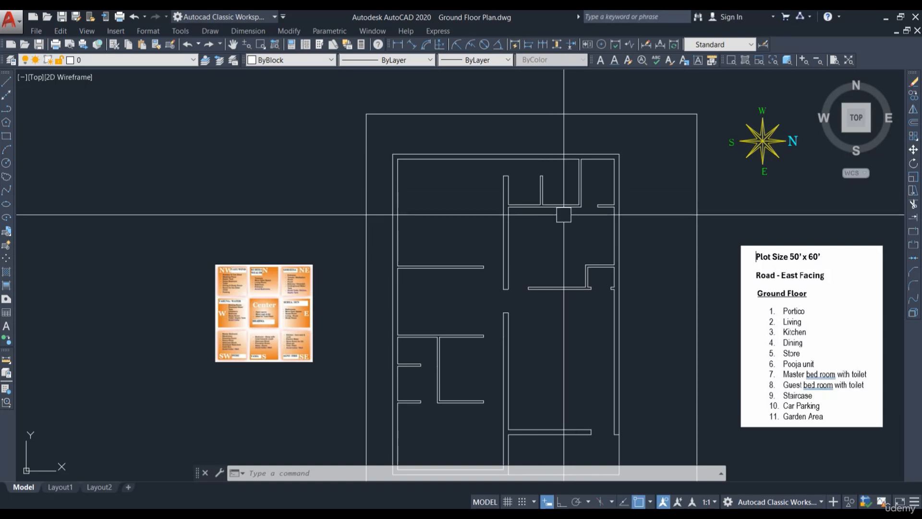
pyautogui.scroll(2, 247, 281)
pyautogui.moveTo(710, 240); pyautogui.dragTo(558, 245, button='middle')
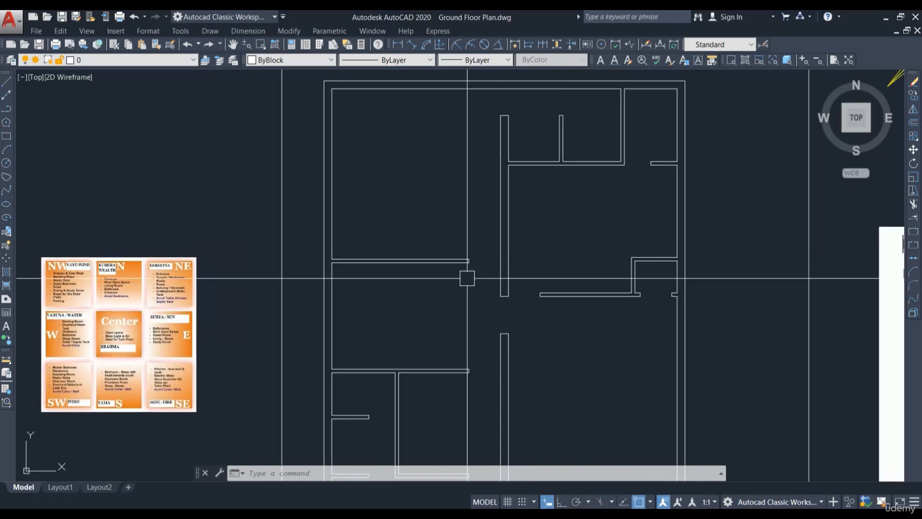
# Step: Read the recommended rooms for each compass direction on the Vastu chart, comparing them against the plan
pyautogui.scroll(-2, 480, 276)
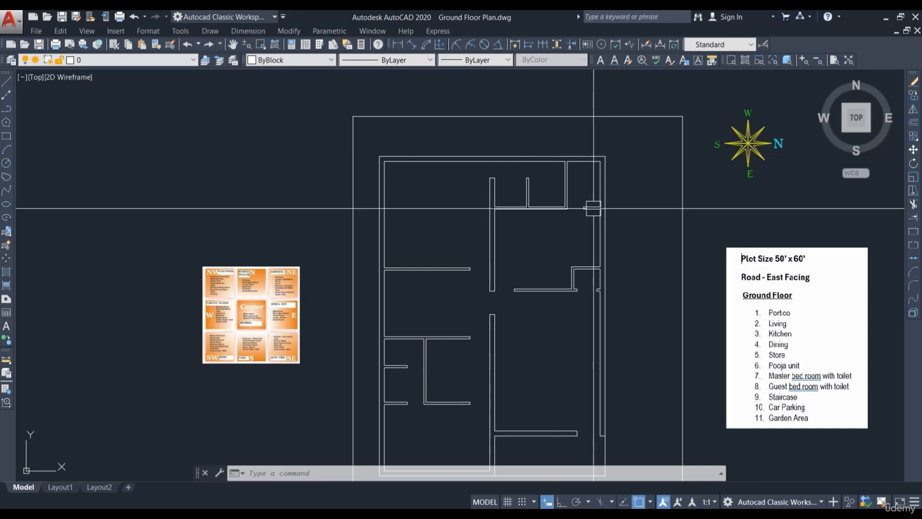
pyautogui.scroll(2, 202, 260)
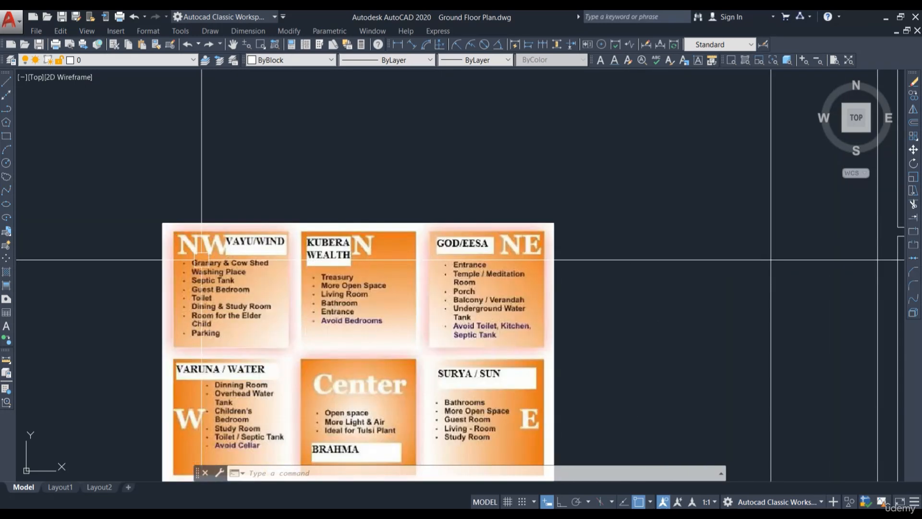
pyautogui.scroll(2, 198, 303)
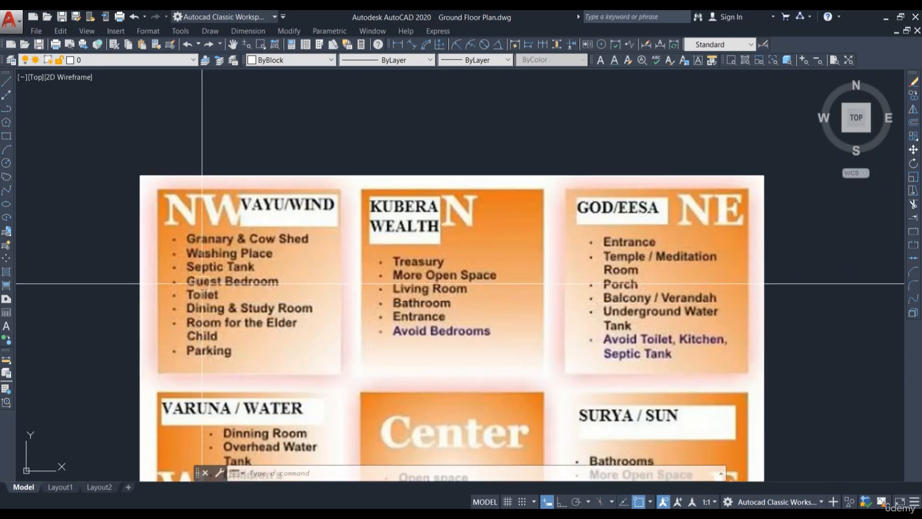
pyautogui.scroll(-2, 231, 293)
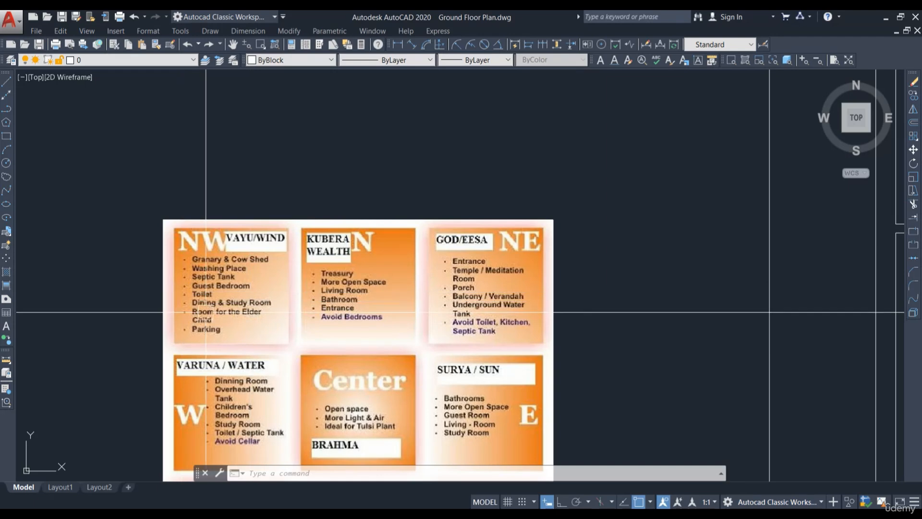
pyautogui.scroll(-2, 204, 317)
pyautogui.scroll(-3, 336, 268)
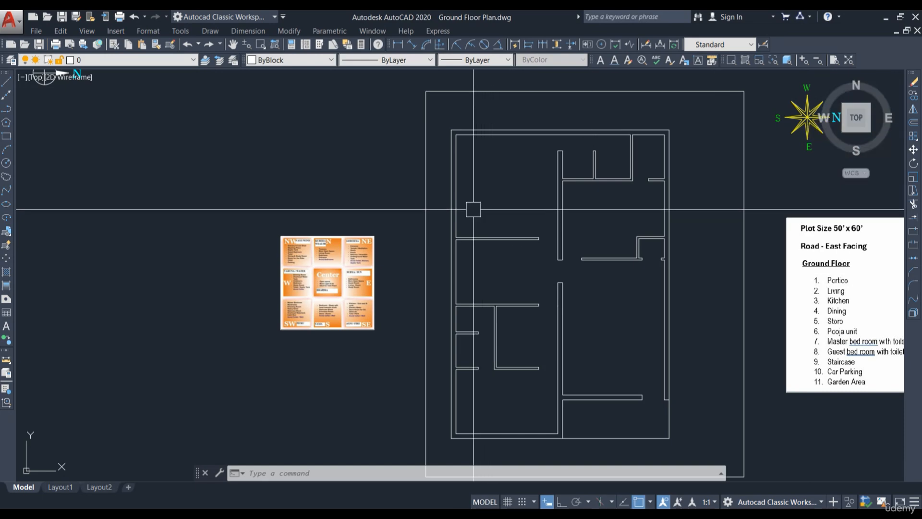
pyautogui.scroll(2, 473, 208)
pyautogui.scroll(4, 196, 304)
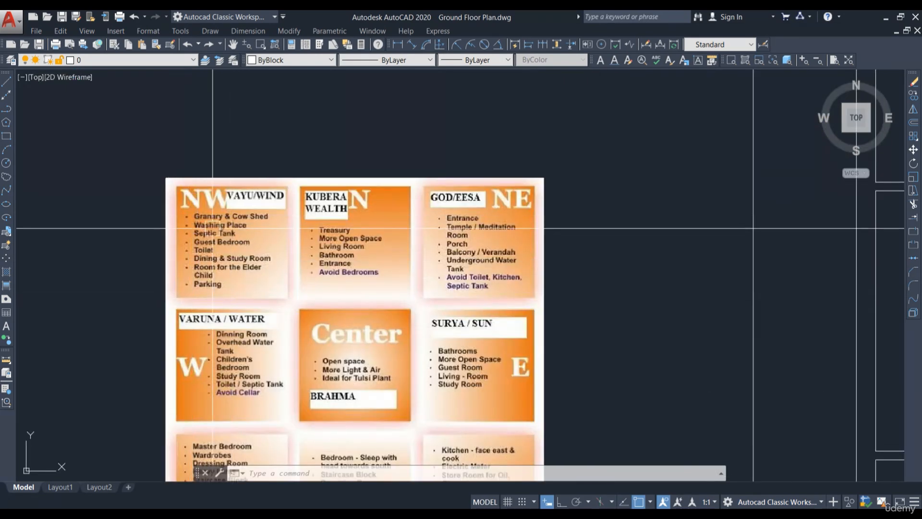
pyautogui.scroll(2, 207, 258)
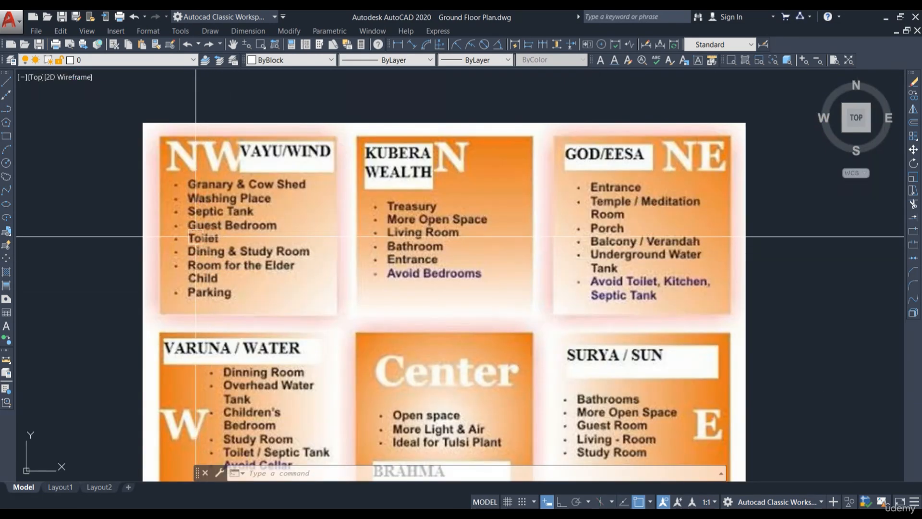
pyautogui.scroll(-7, 220, 239)
pyautogui.scroll(-1, 394, 230)
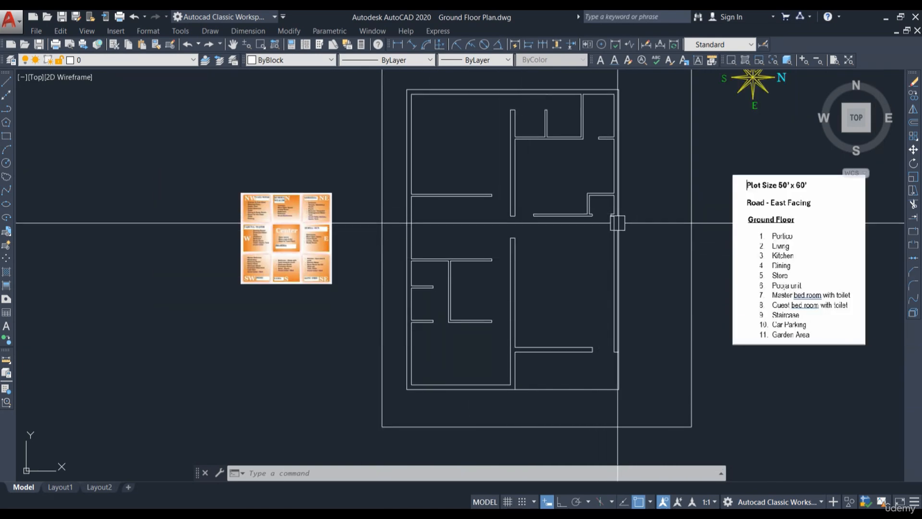
pyautogui.scroll(6, 307, 206)
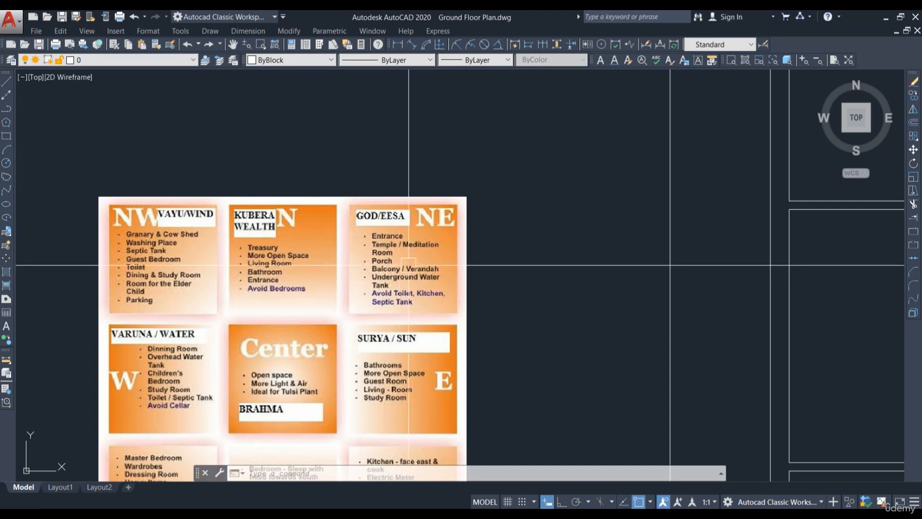
pyautogui.scroll(2, 384, 269)
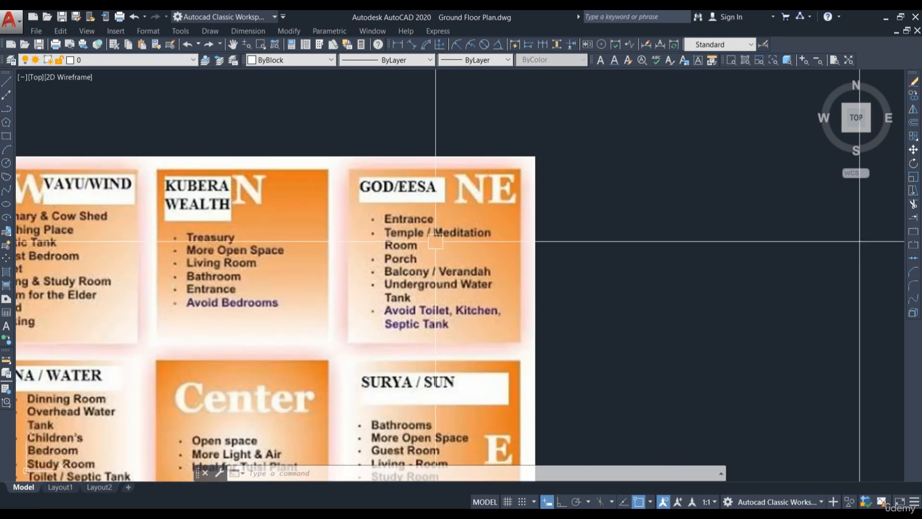
pyautogui.scroll(-6, 227, 208)
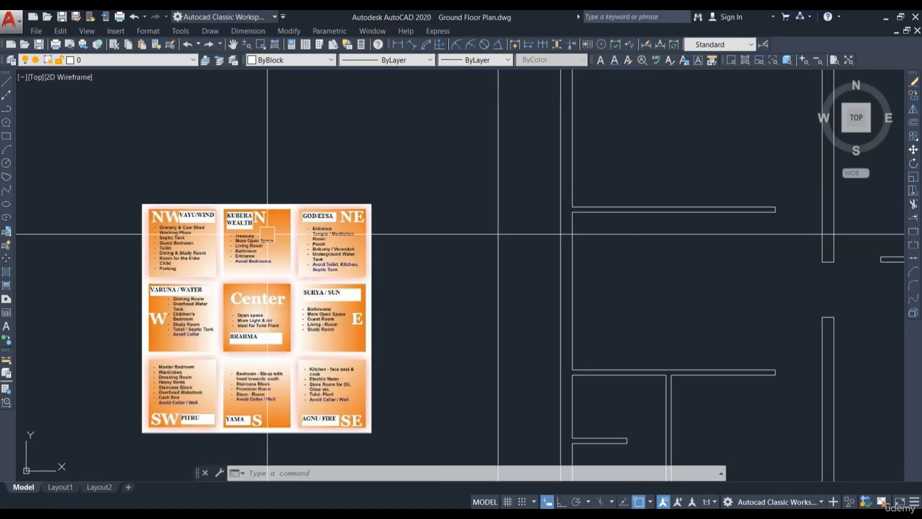
# Step: Review the Ground Floor room requirements list alongside the current wall layout of the plan
pyautogui.moveTo(702, 371); pyautogui.dragTo(632, 288, button='middle')
pyautogui.scroll(-2, 631, 288)
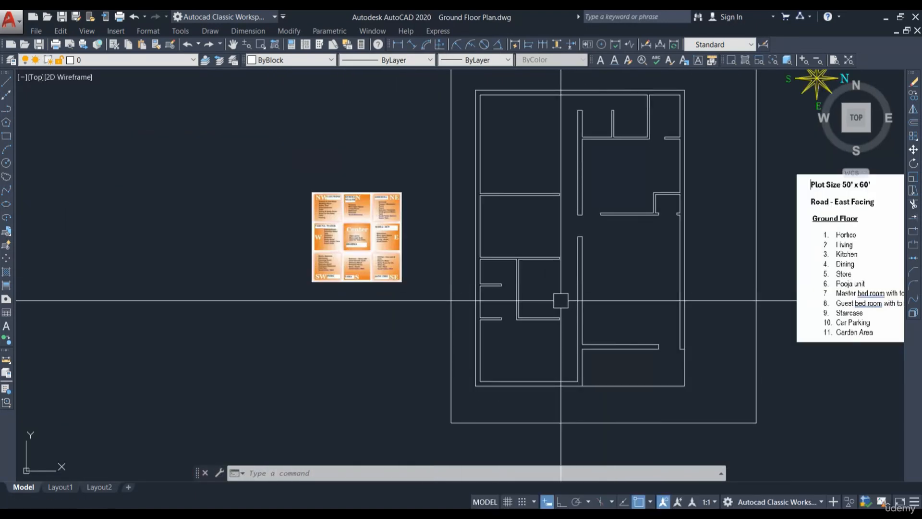
pyautogui.moveTo(715, 351); pyautogui.dragTo(611, 328, button='middle')
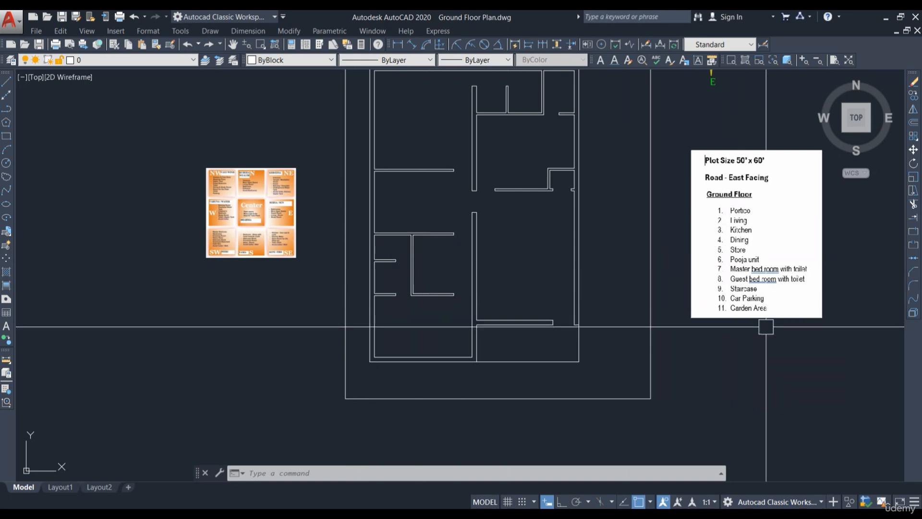
pyautogui.moveTo(519, 335); pyautogui.dragTo(405, 407, button='middle')
pyautogui.scroll(1, 405, 408)
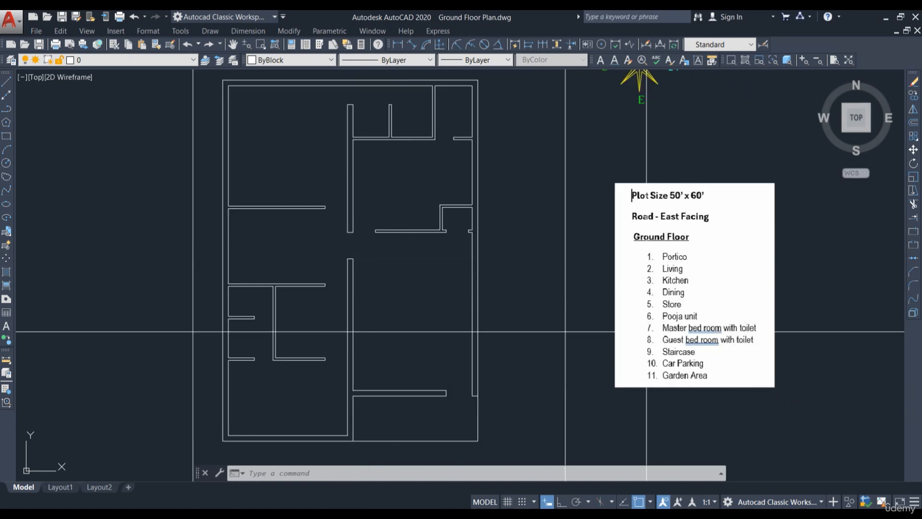